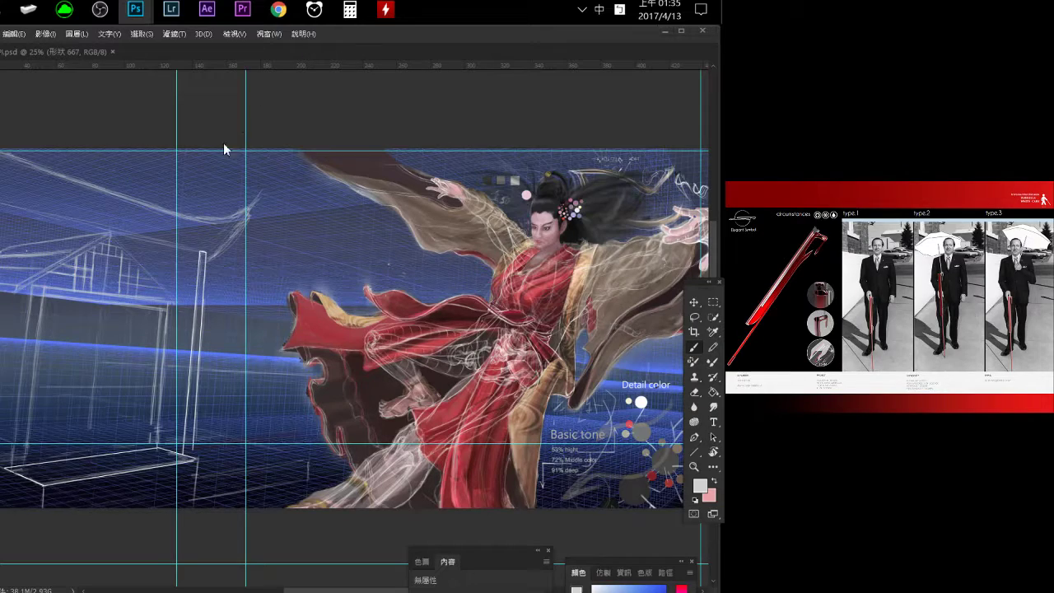
Dab a small brush mark near the wireframe pavilion's roof while zooming and panning.
{"action": "scroll", "coordinate": [121, 300], "scroll_direction": "up", "scroll_amount": 2}
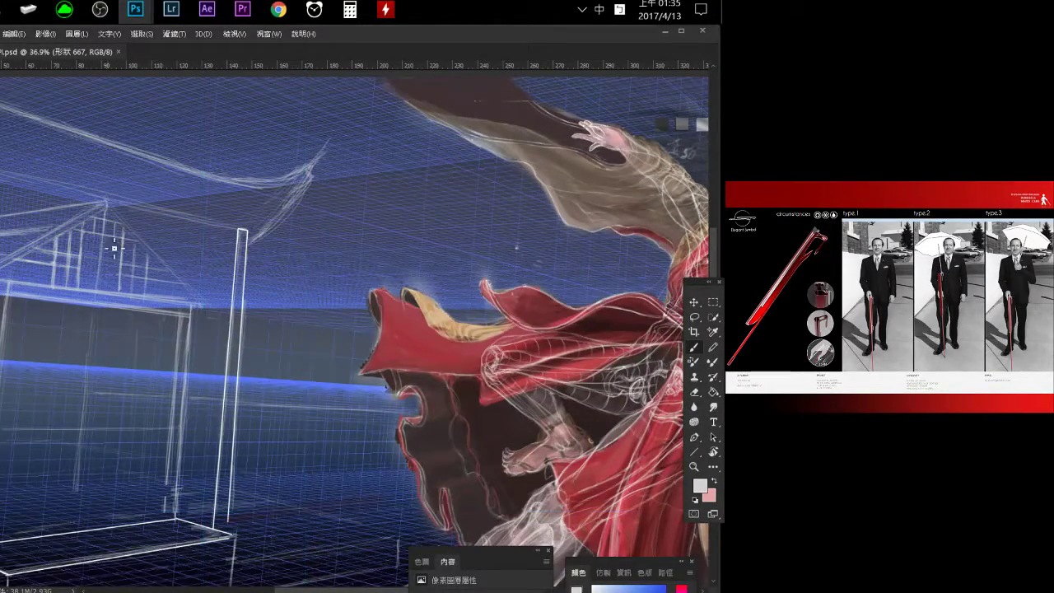
{"action": "key", "text": "super+space"}
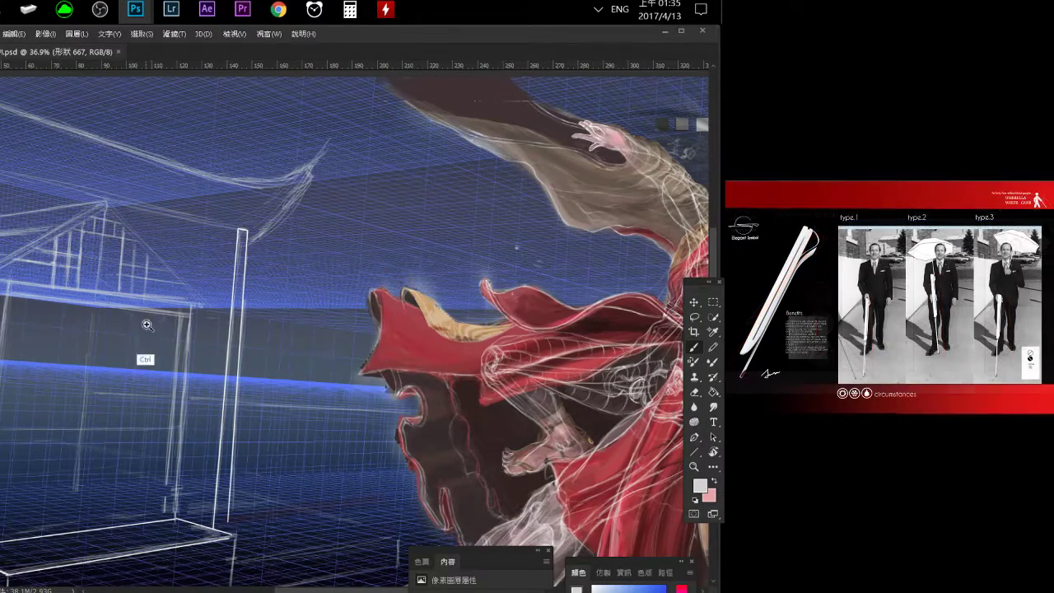
{"action": "scroll", "coordinate": [116, 300], "scroll_direction": "down", "scroll_amount": 2}
{"action": "scroll", "coordinate": [116, 300], "scroll_direction": "up", "scroll_amount": 1}
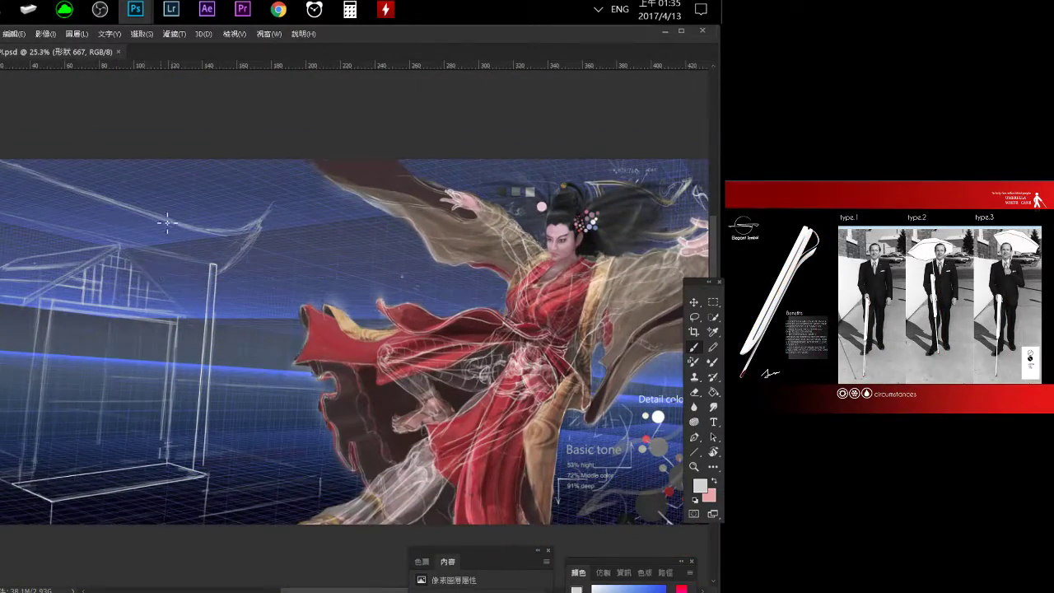
{"action": "left_click_drag", "start_coordinate": [143, 370], "coordinate": [158, 344]}
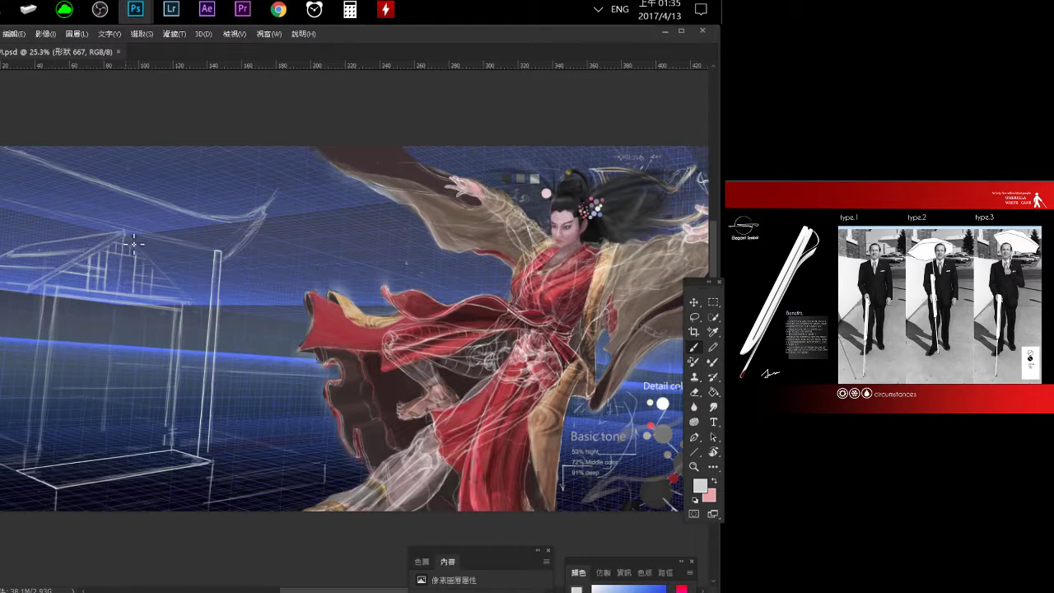
{"action": "left_click_drag", "start_coordinate": [137, 247], "coordinate": [130, 235]}
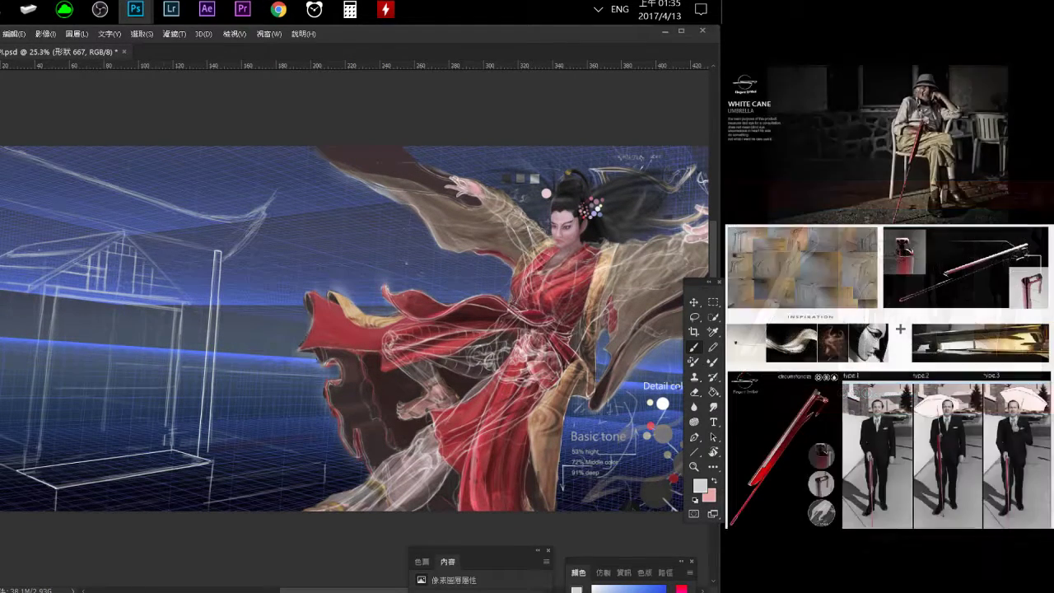
{"action": "left_click_drag", "start_coordinate": [166, 455], "coordinate": [196, 413]}
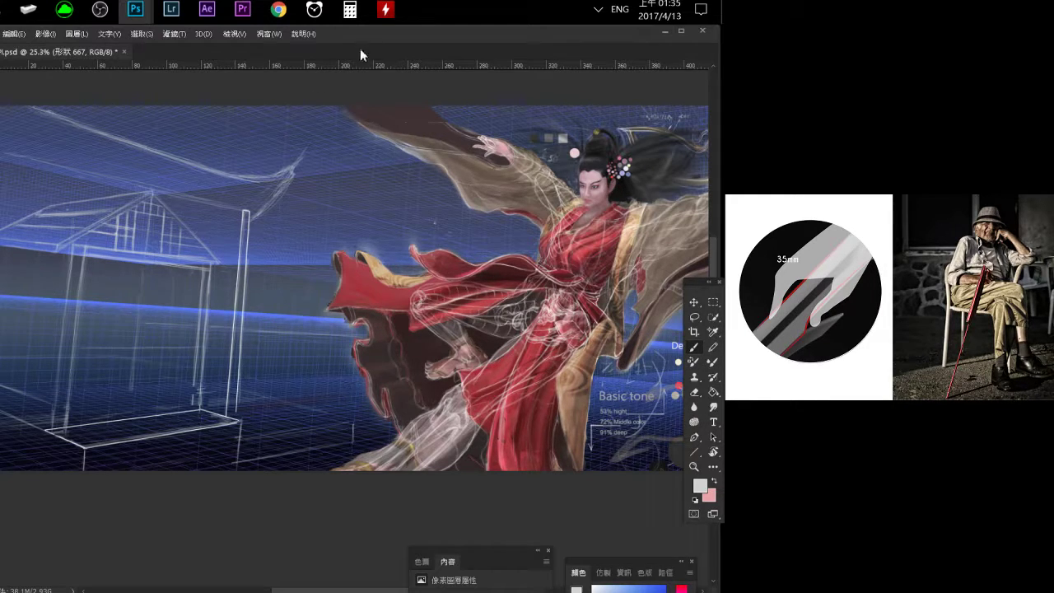
{"action": "left_click_drag", "start_coordinate": [219, 289], "coordinate": [217, 313]}
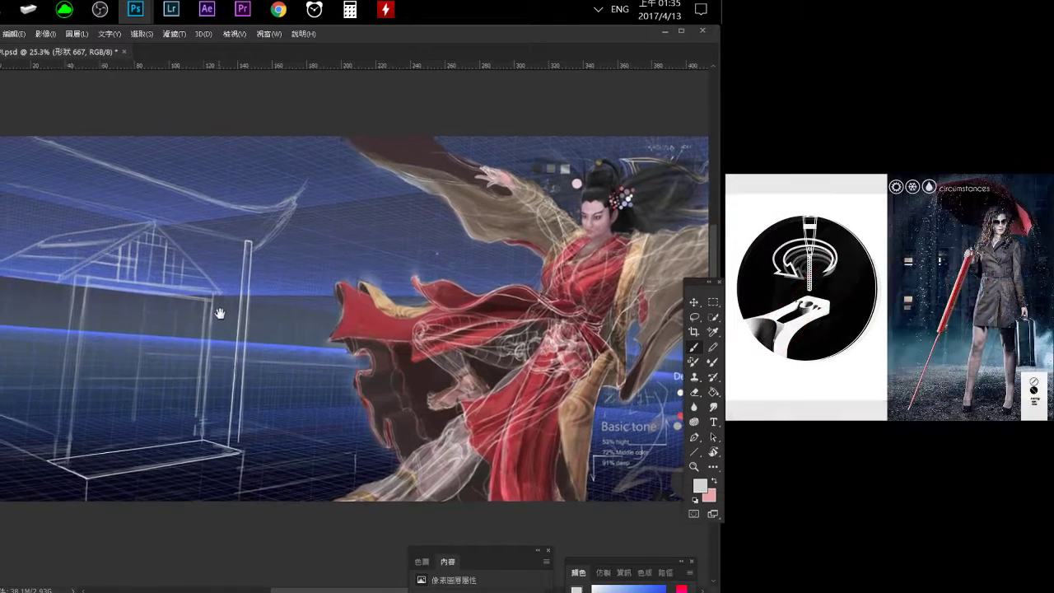
{"action": "scroll", "coordinate": [217, 313], "scroll_direction": "down", "scroll_amount": 3}
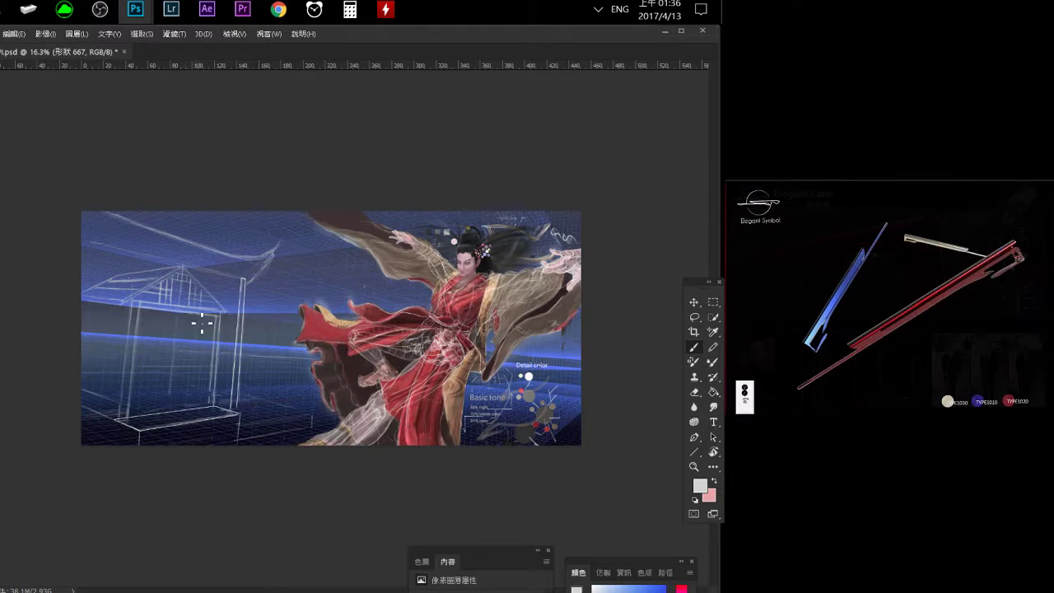
{"action": "left_click_drag", "start_coordinate": [201, 328], "coordinate": [231, 333]}
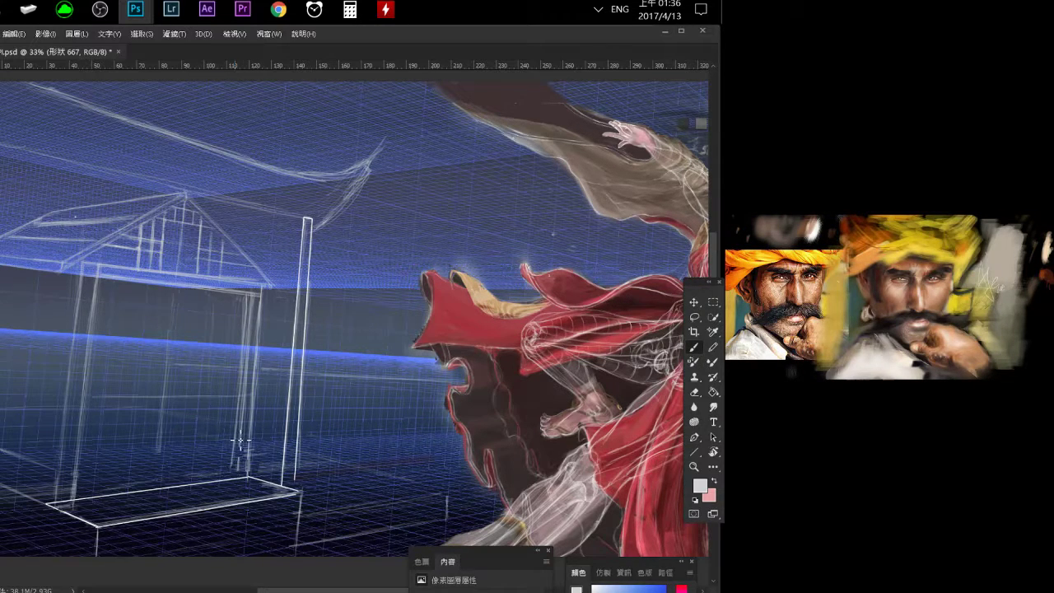
{"action": "key", "text": "e"}
{"action": "key", "text": "b"}
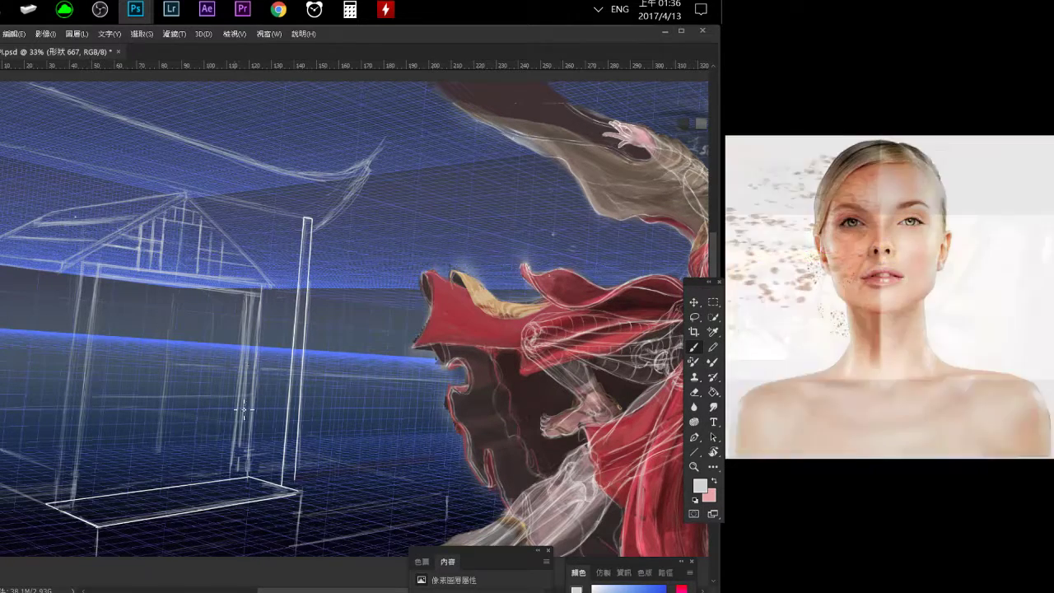
Rotate the canvas view to a slanted angle and pan the tilted painting, Brush active.
{"action": "key", "text": "r"}
{"action": "left_click", "coordinate": [278, 285]}
{"action": "left_click_drag", "start_coordinate": [279, 285], "coordinate": [219, 278]}
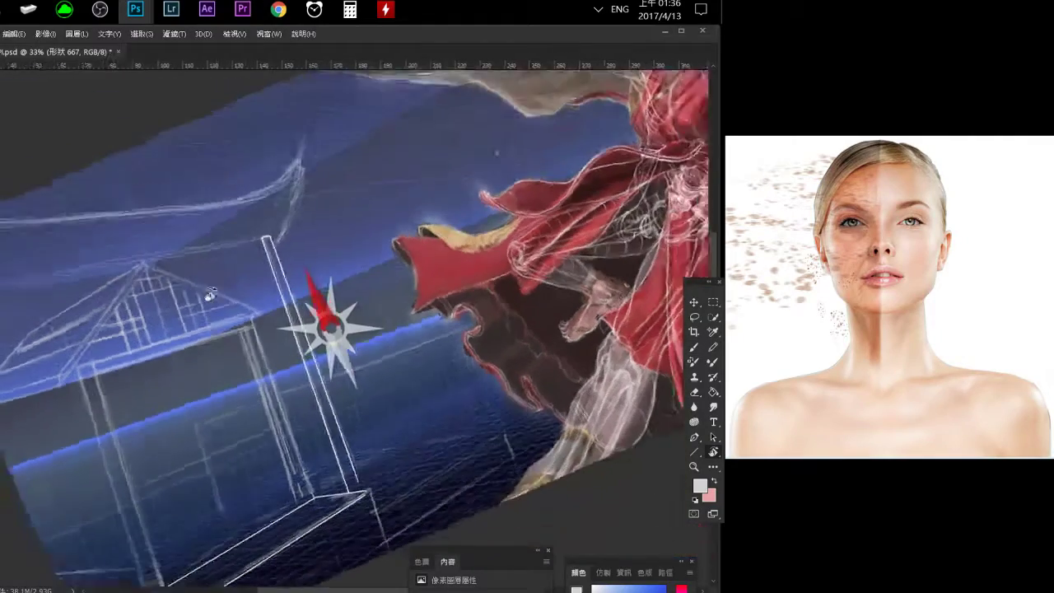
{"action": "key", "text": "e"}
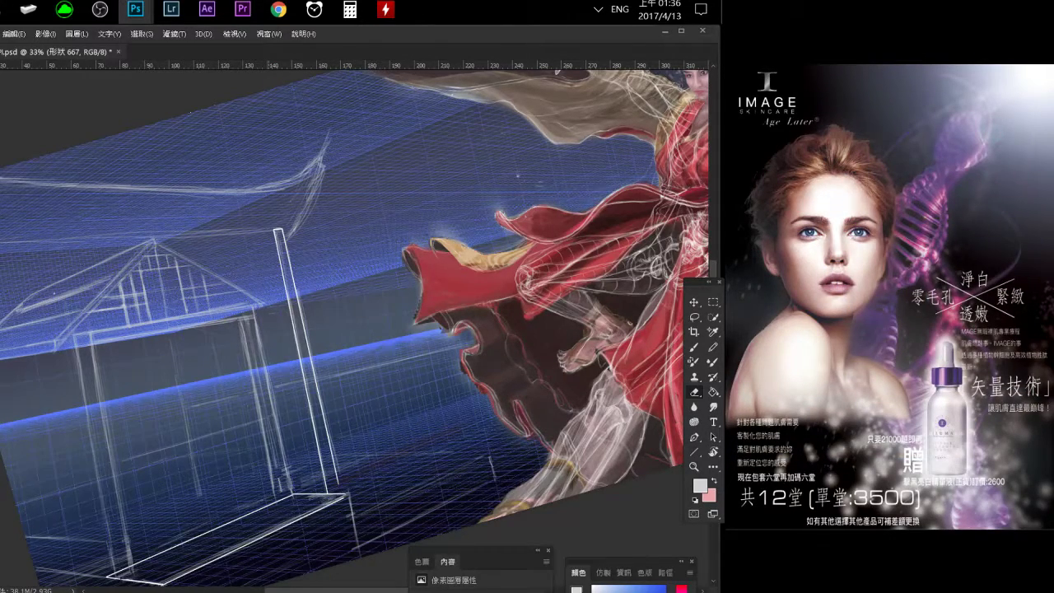
{"action": "key", "text": "b"}
{"action": "left_click_drag", "start_coordinate": [107, 295], "coordinate": [123, 302]}
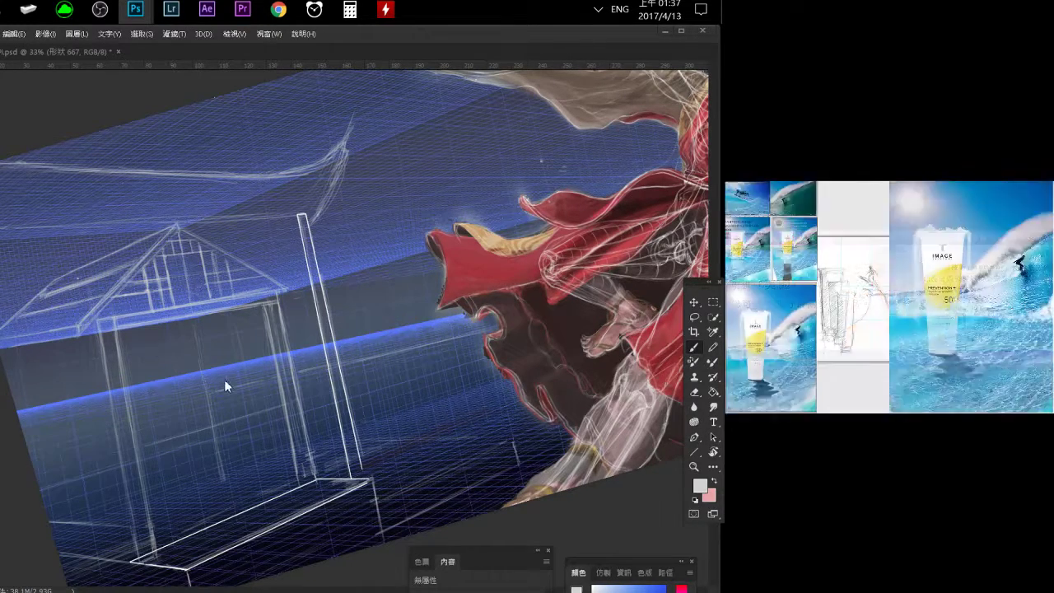
Sketch two short horizontal brush strokes at the pavilion's left roof eave.
{"action": "left_click", "coordinate": [224, 379]}
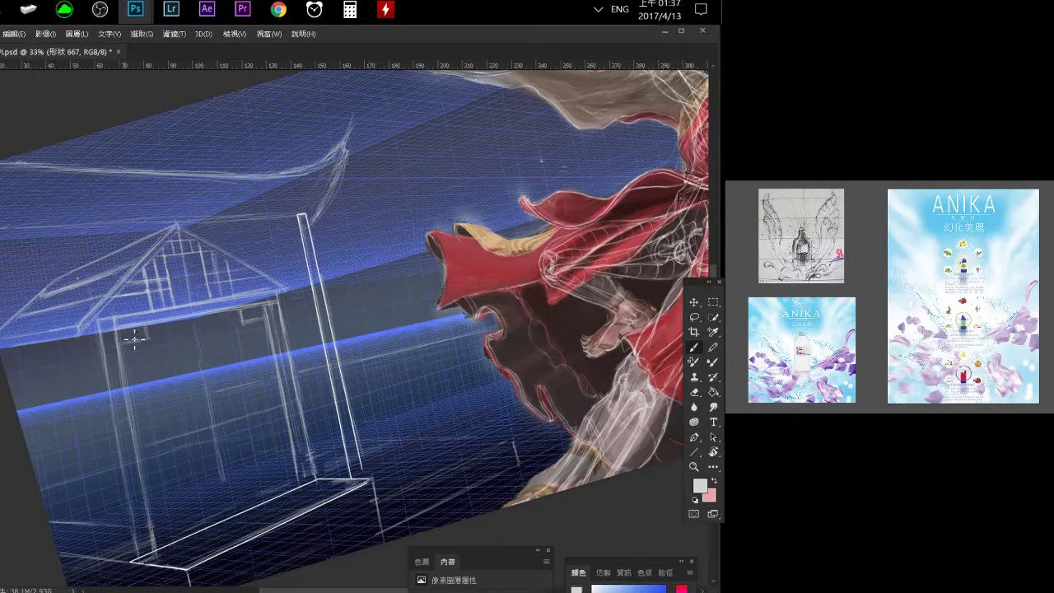
{"action": "left_click_drag", "start_coordinate": [122, 323], "coordinate": [148, 322]}
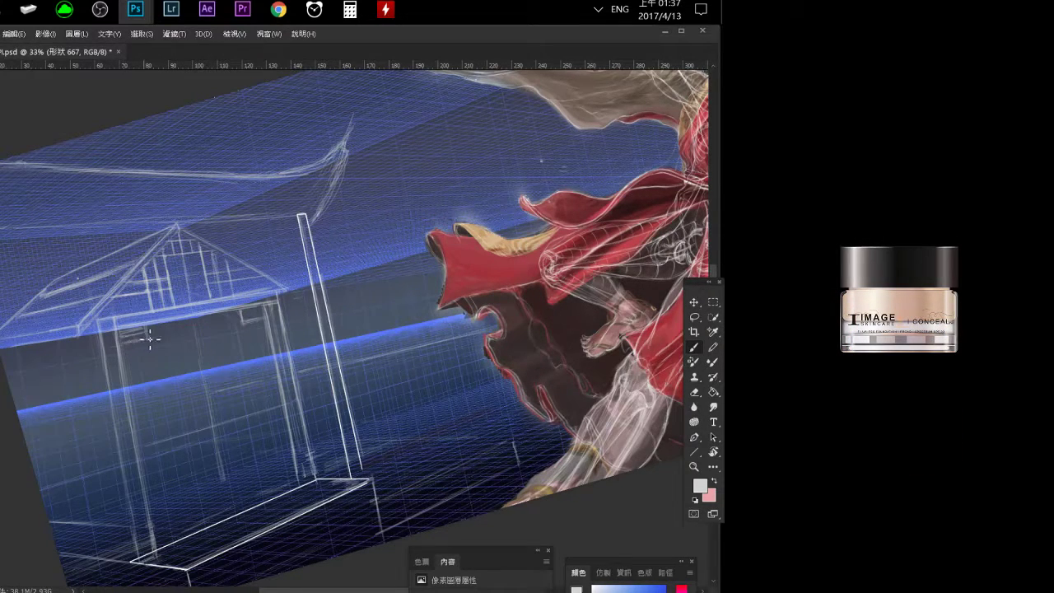
{"action": "left_click_drag", "start_coordinate": [147, 332], "coordinate": [123, 330]}
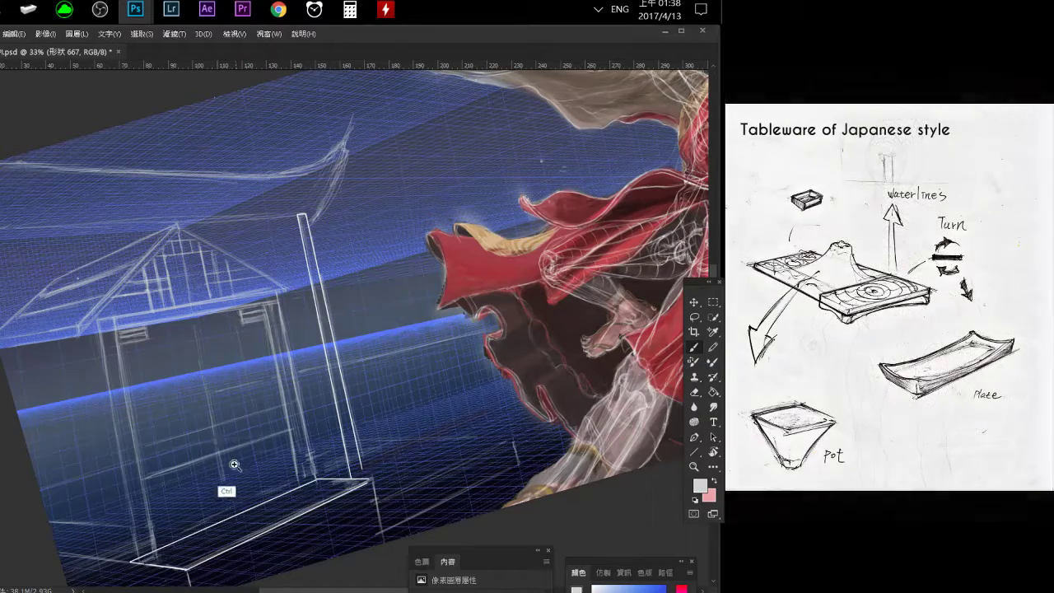
Make 圖層 665 the active layer and rotate the canvas view back to level.
{"action": "mouse_move", "coordinate": [233, 461]}
{"action": "left_mouse_down"}
{"action": "mouse_move", "coordinate": [190, 406]}
{"action": "mouse_move", "coordinate": [156, 407]}
{"action": "left_mouse_up"}
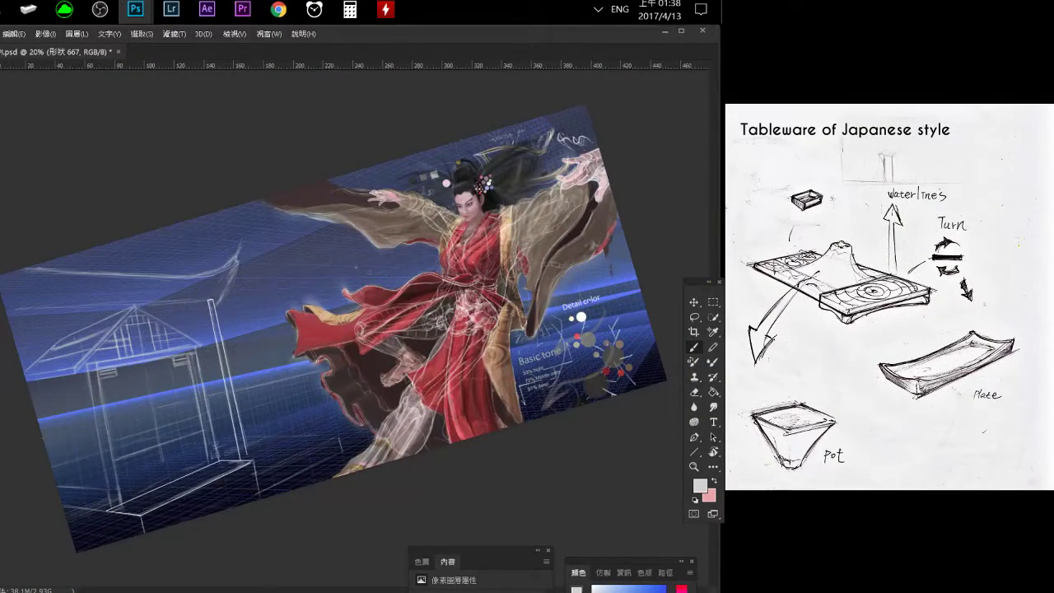
{"action": "key", "text": "alt+["}
{"action": "key", "text": "r"}
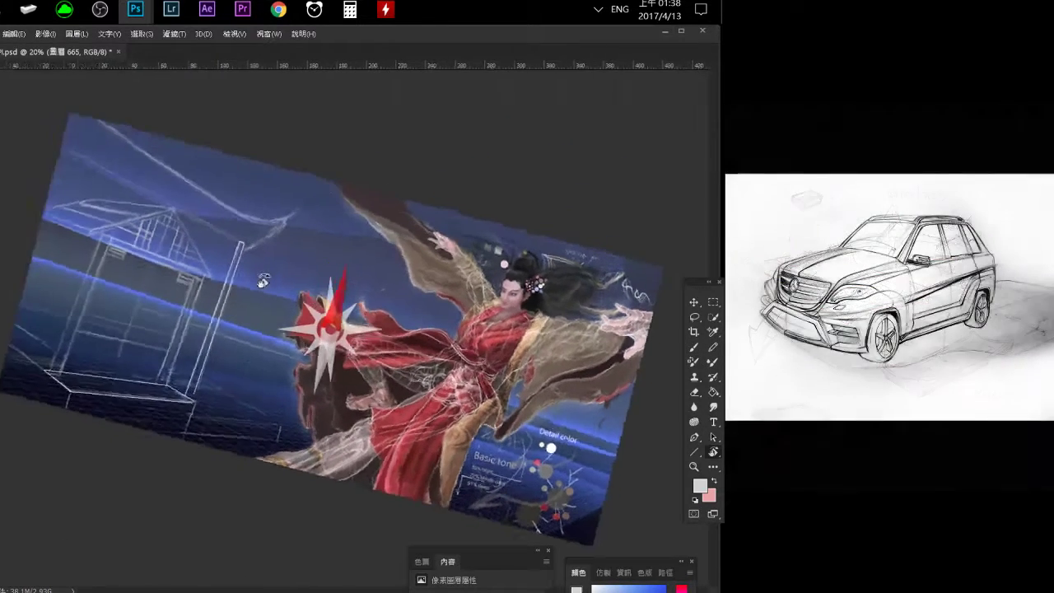
{"action": "left_click_drag", "start_coordinate": [270, 290], "coordinate": [239, 355]}
{"action": "key", "text": "b"}
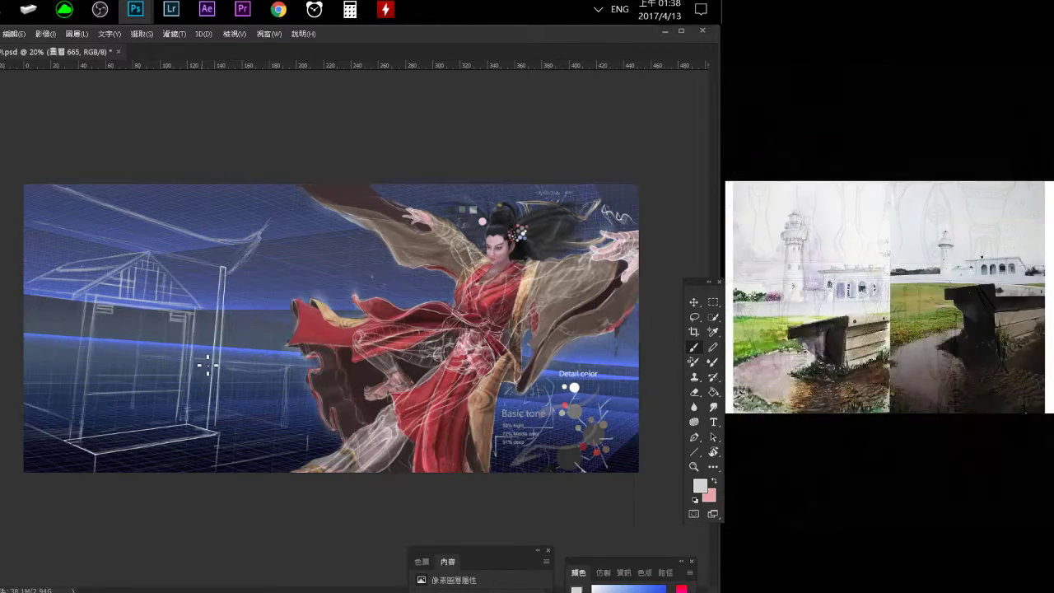
Toggle between Eraser and Brush without changing the painting.
{"action": "key", "text": "e"}
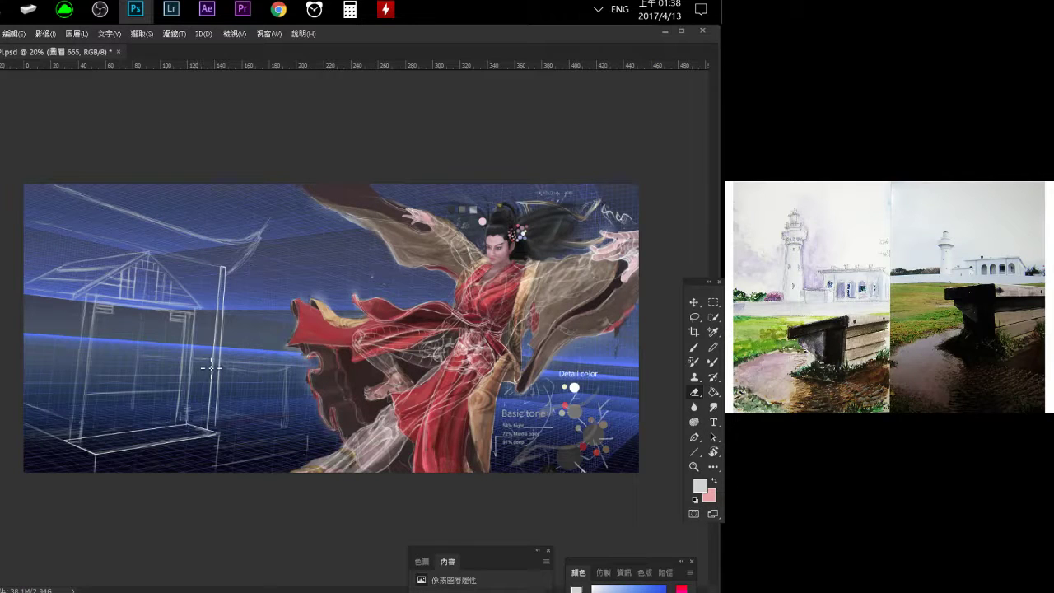
{"action": "key", "text": "b"}
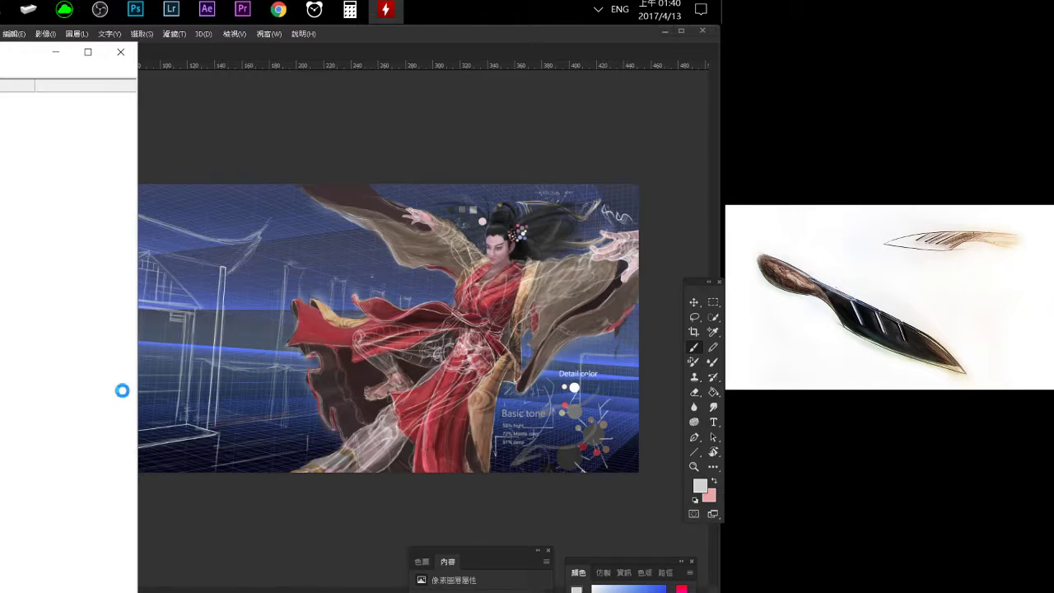
Scroll the HWMonitor sensor list and close the window.
{"action": "scroll", "coordinate": [88, 365], "scroll_direction": "down", "scroll_amount": 10}
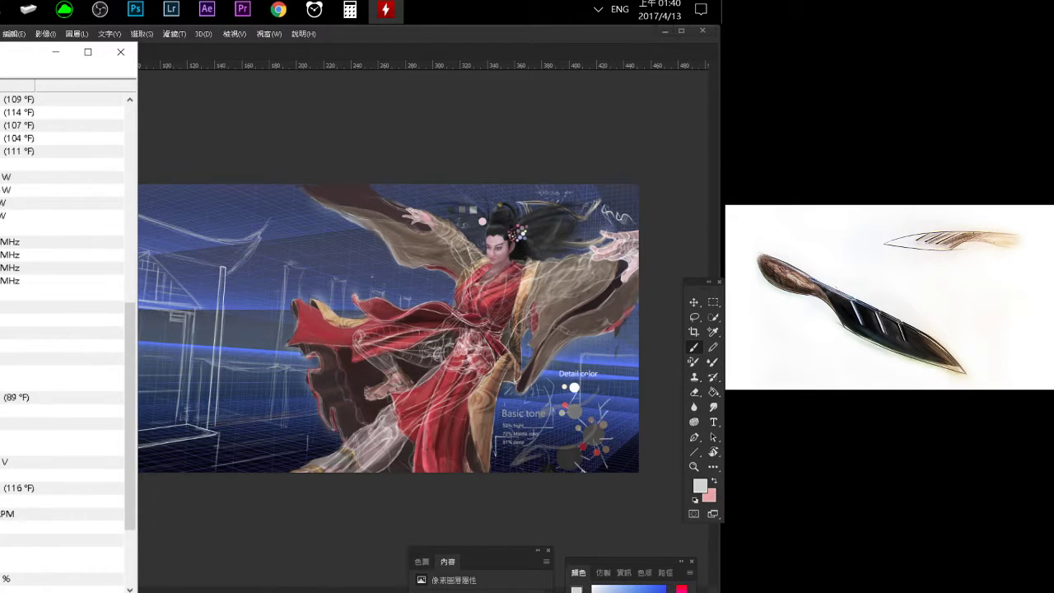
{"action": "left_click", "coordinate": [120, 51]}
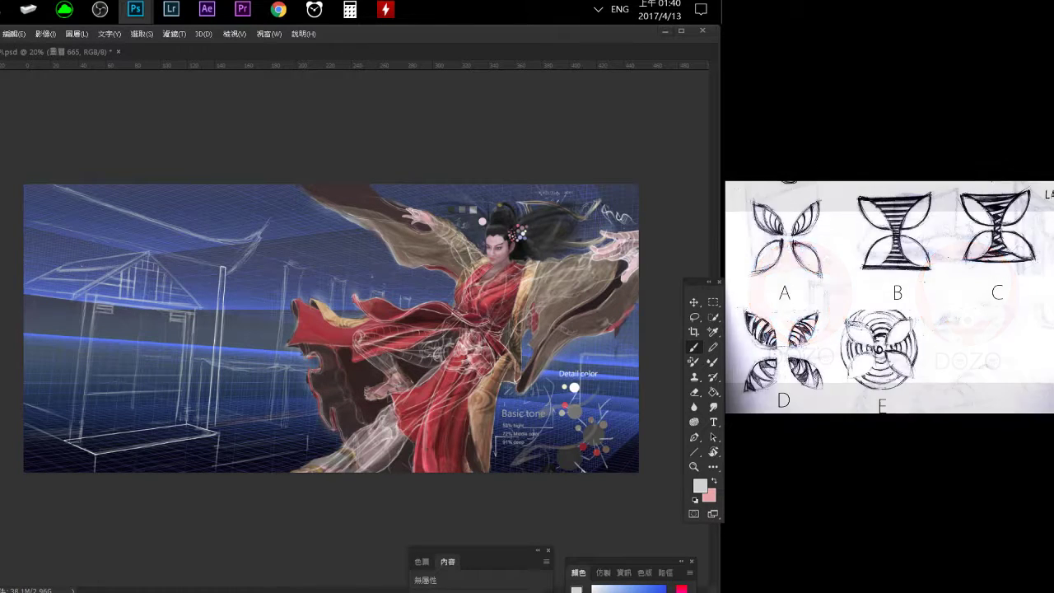
Zoom in on the Detail color annotation and close the rectangle outline to its right.
{"action": "left_click", "coordinate": [368, 171]}
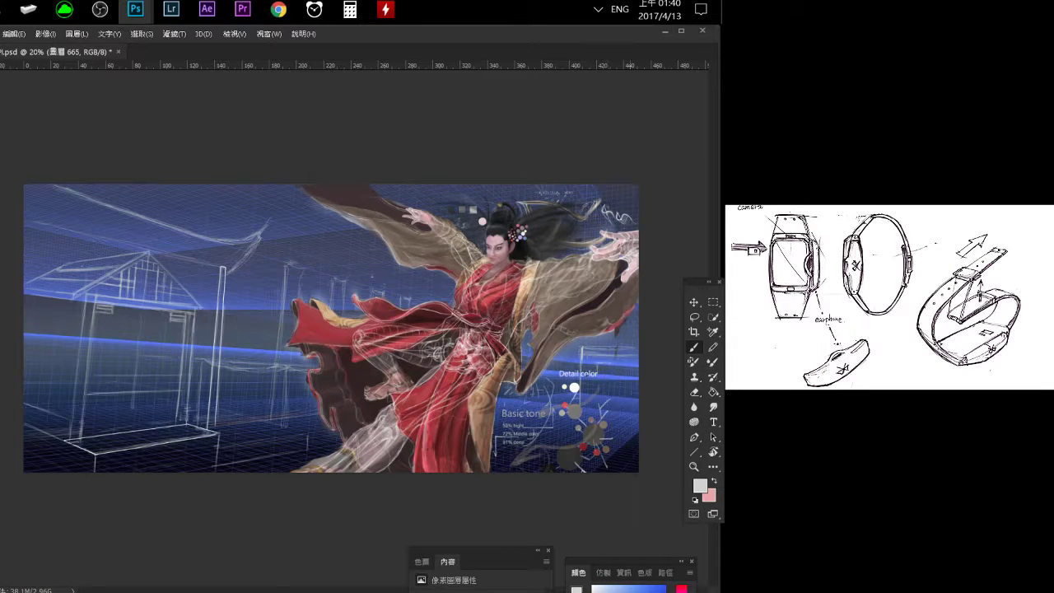
{"action": "scroll", "coordinate": [608, 355], "scroll_direction": "up", "scroll_amount": 3}
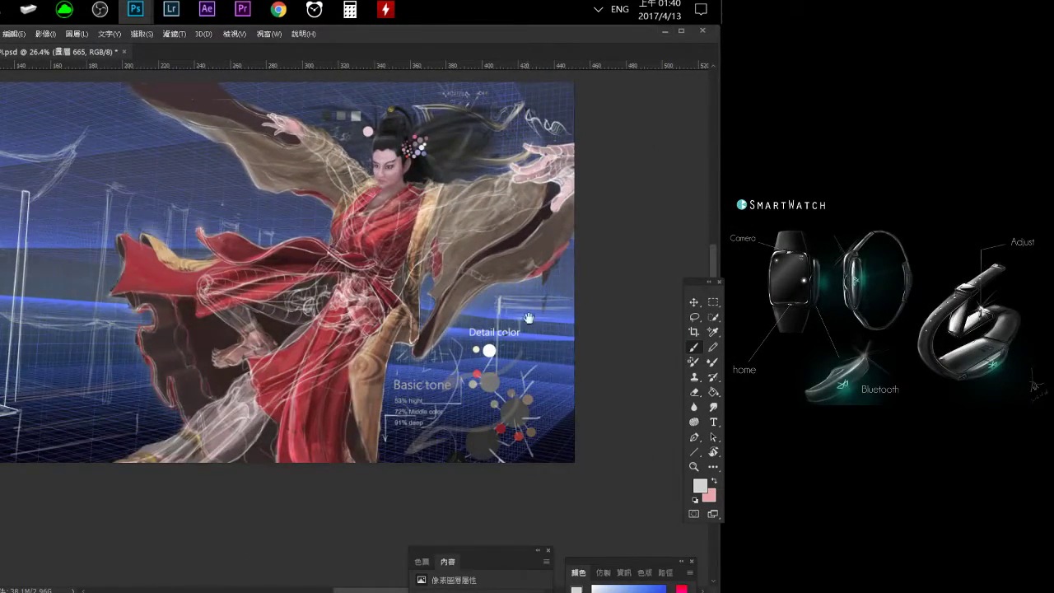
{"action": "mouse_move", "coordinate": [522, 313]}
{"action": "left_mouse_down"}
{"action": "mouse_move", "coordinate": [558, 379]}
{"action": "mouse_move", "coordinate": [540, 363]}
{"action": "left_mouse_up"}
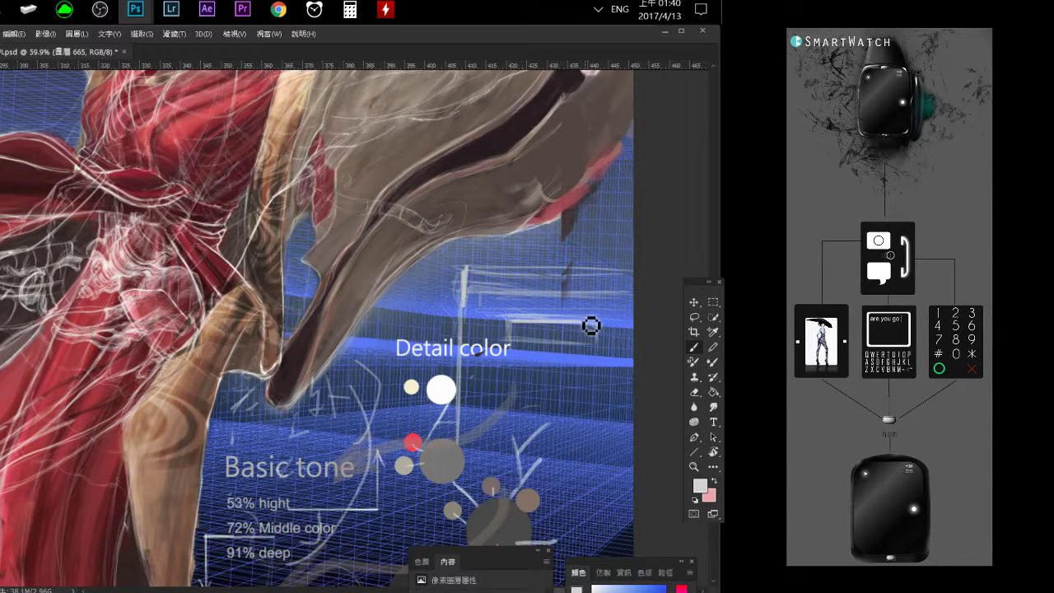
{"action": "left_click_drag", "start_coordinate": [509, 346], "coordinate": [596, 322]}
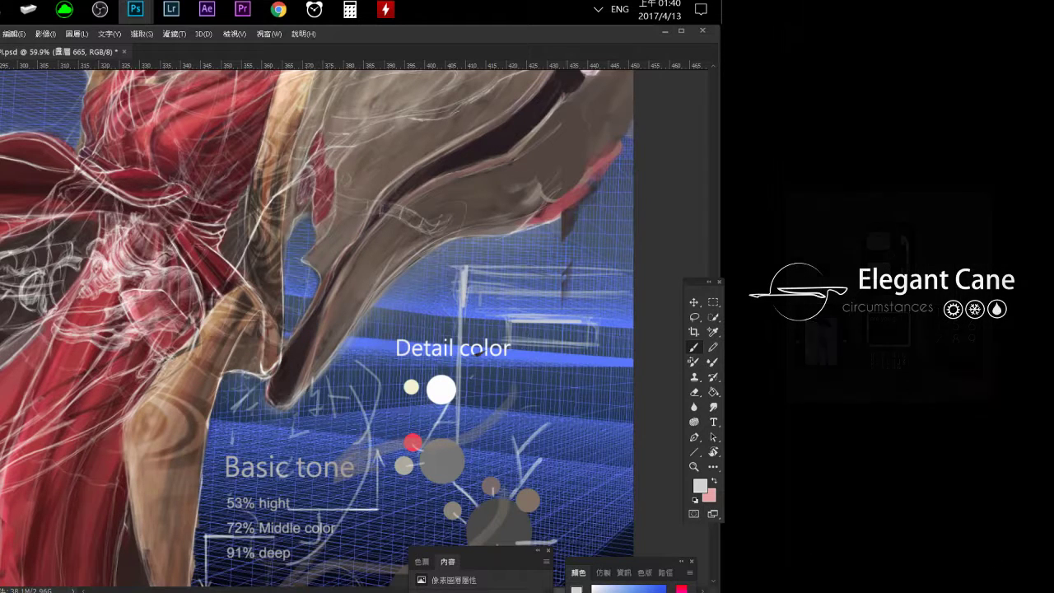
Paint a small white dot beside the Detail color label with the Brush.
{"action": "key", "text": "e"}
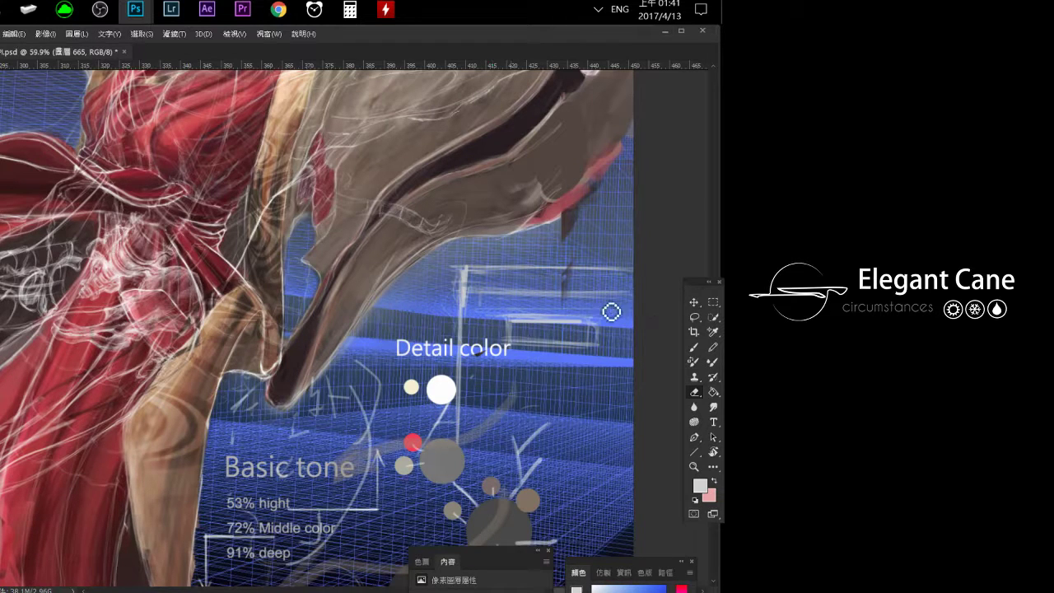
{"action": "key", "text": "b"}
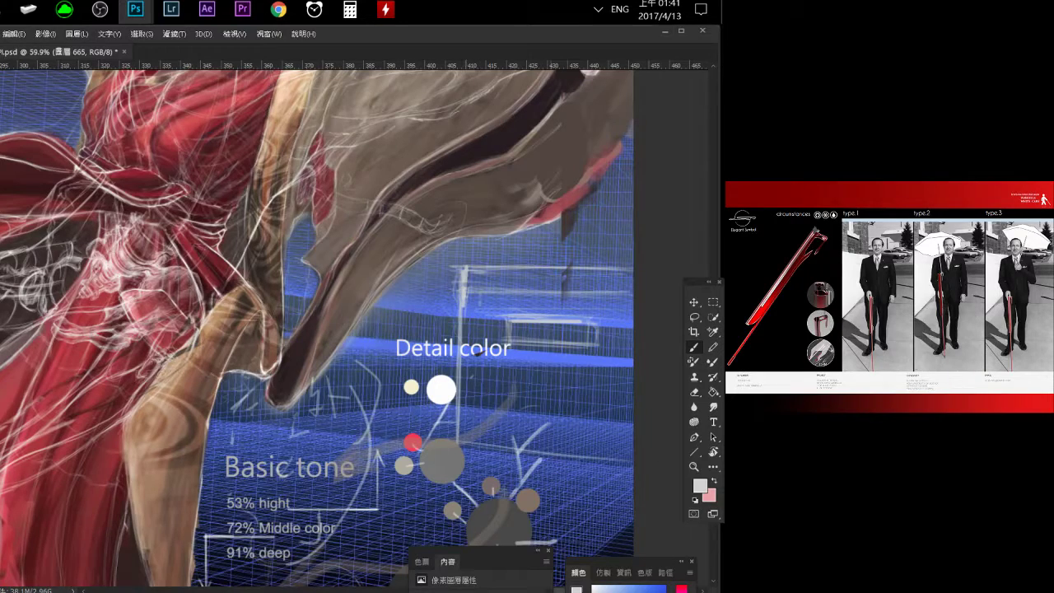
{"action": "scroll", "coordinate": [479, 353], "scroll_direction": "down", "scroll_amount": 6}
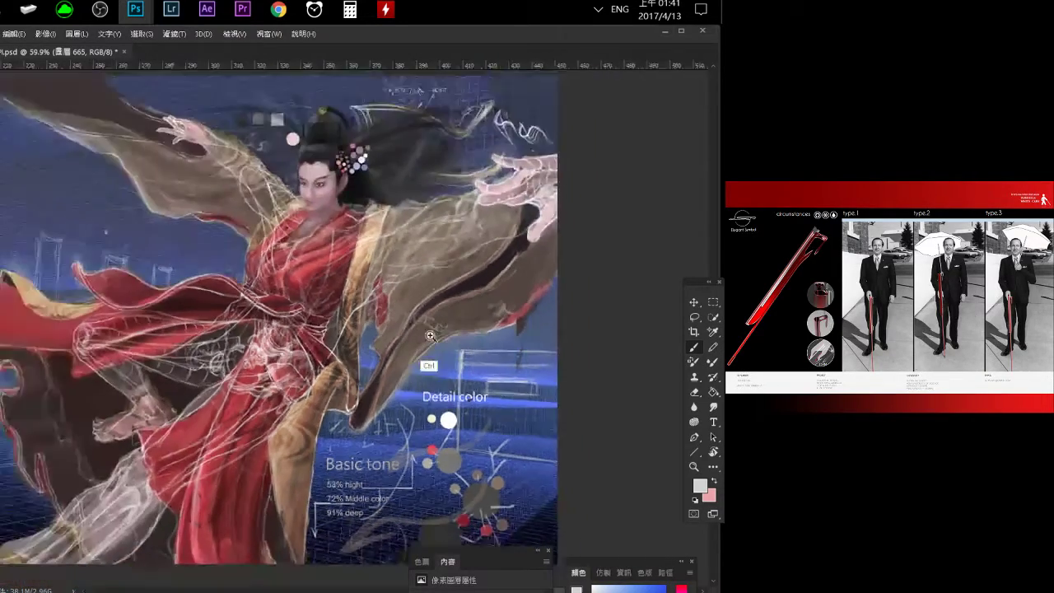
{"action": "scroll", "coordinate": [411, 314], "scroll_direction": "up", "scroll_amount": 1}
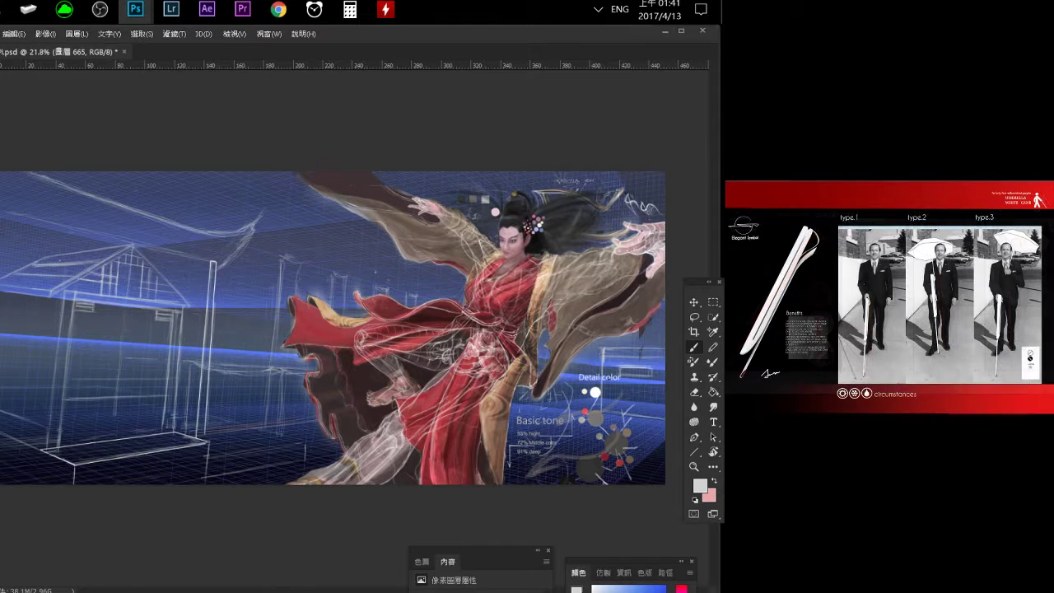
{"action": "left_click", "coordinate": [594, 392]}
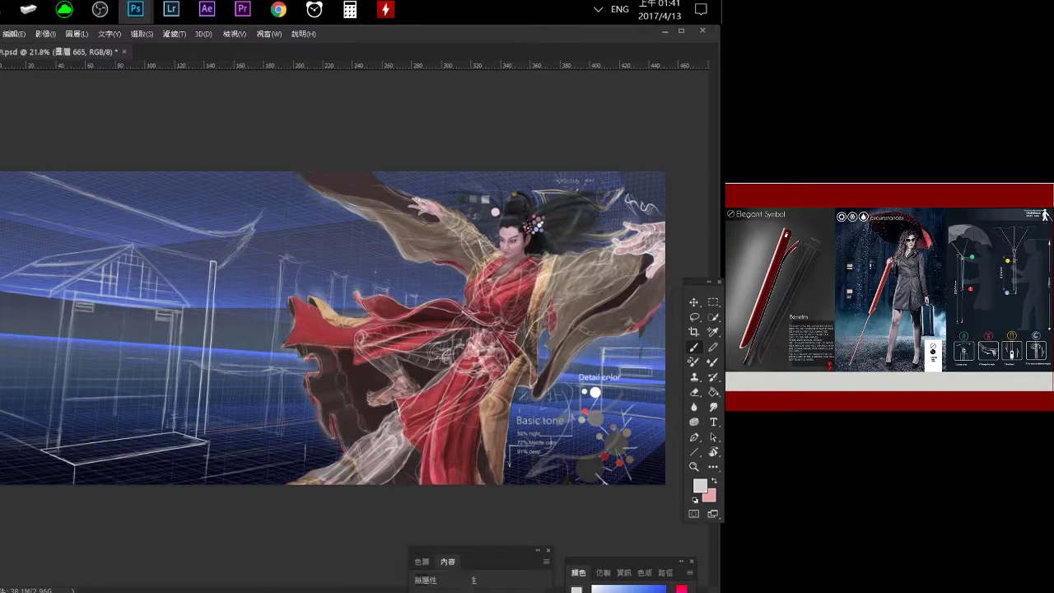
{"action": "key", "text": "v"}
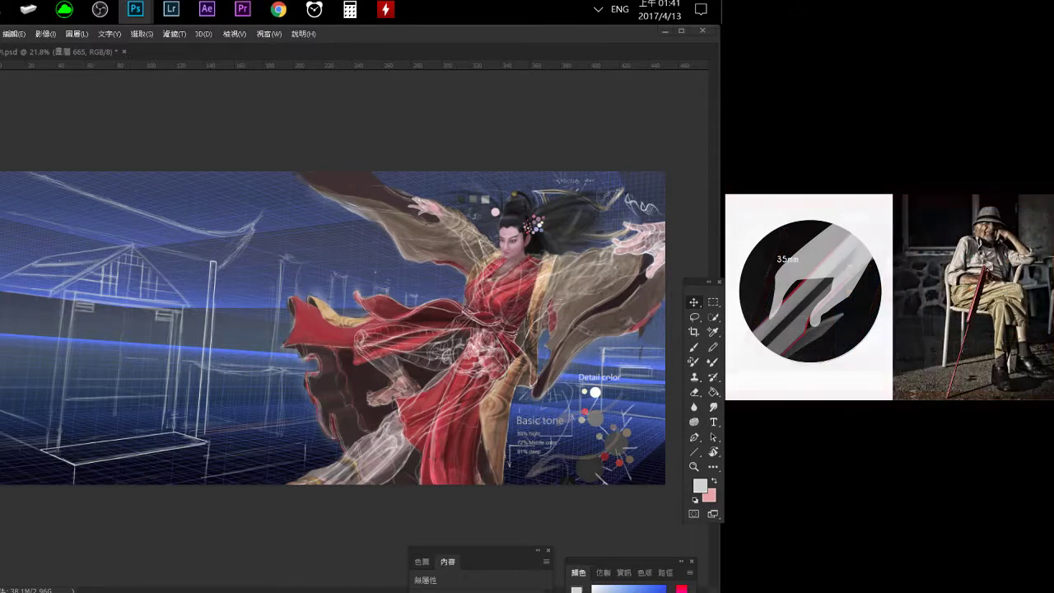
{"action": "left_click", "coordinate": [556, 429]}
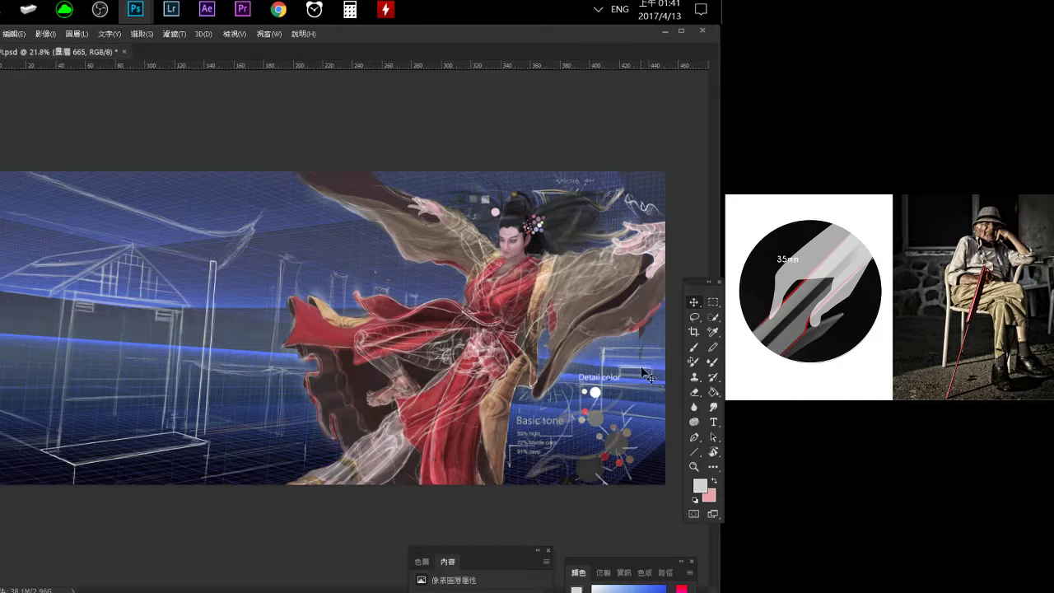
{"action": "key", "text": "b"}
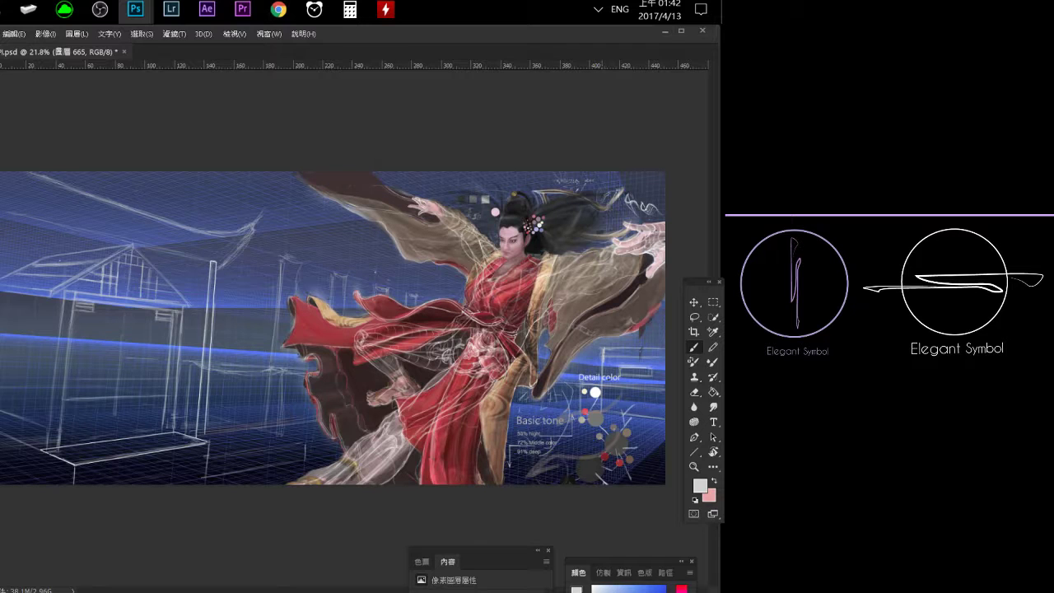
{"action": "key", "text": "e"}
{"action": "key", "text": "b"}
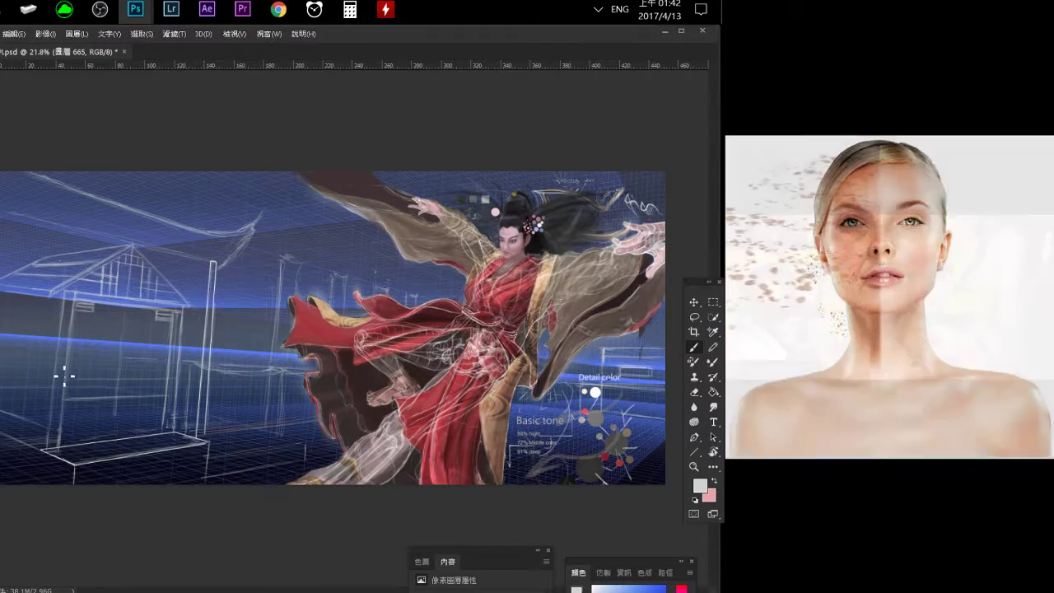
On layer 665, lasso the pavilion's wireframe pillar and free-transform it into a new shape.
{"action": "key", "text": "alt+comma"}
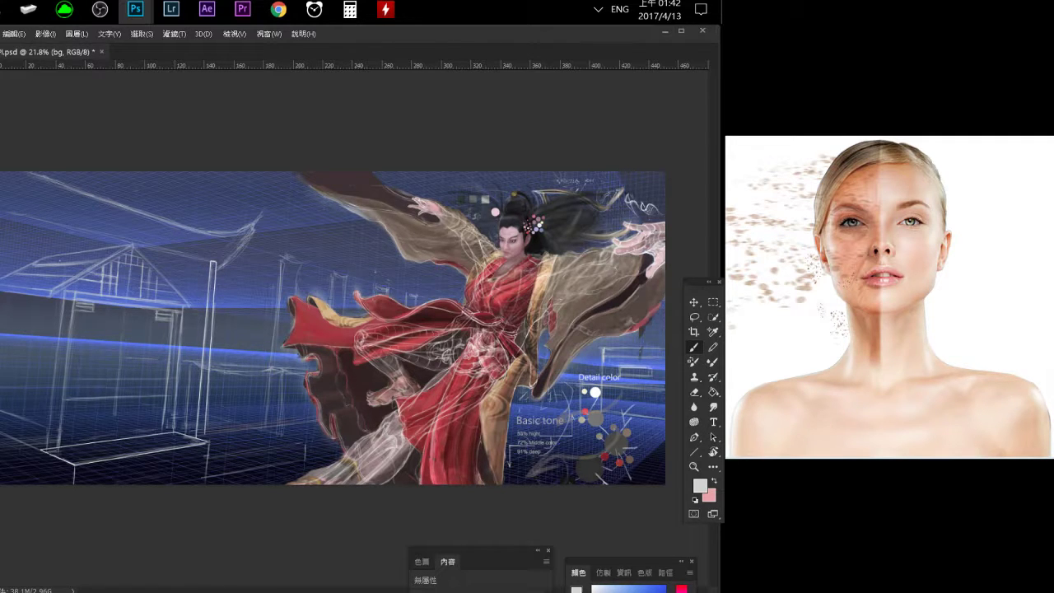
{"action": "key", "text": "alt+period"}
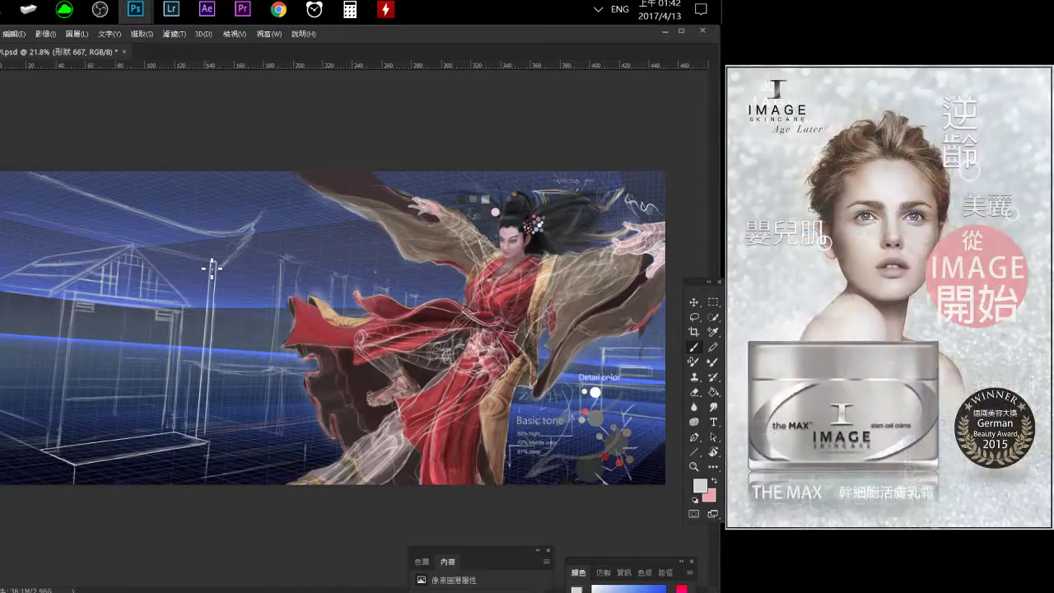
{"action": "key", "text": "l"}
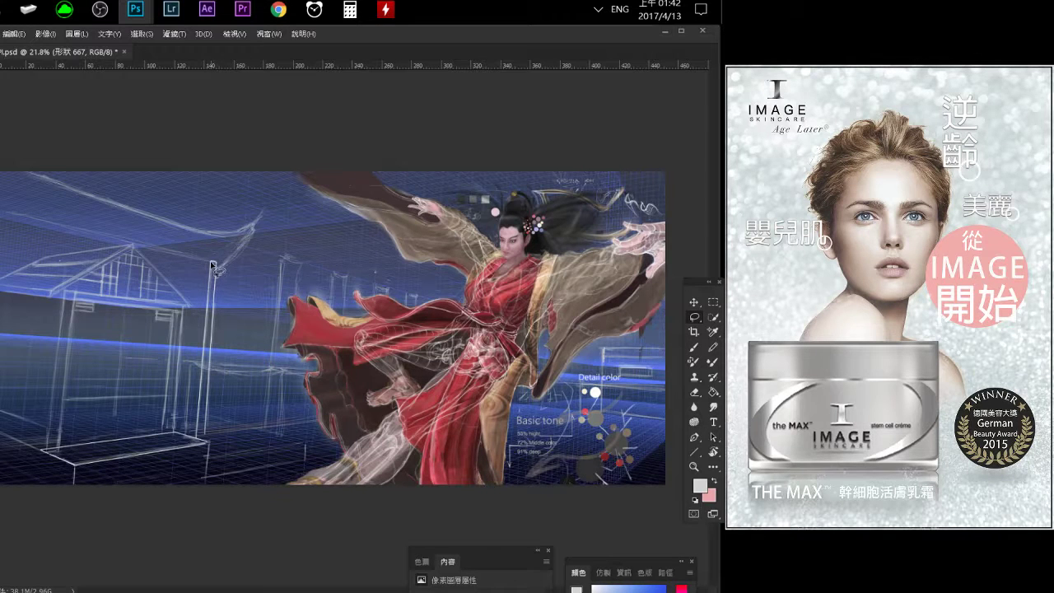
{"action": "left_click_drag", "start_coordinate": [207, 346], "coordinate": [203, 308]}
{"action": "left_click_drag", "start_coordinate": [203, 311], "coordinate": [196, 372]}
{"action": "key", "text": "ctrl+t"}
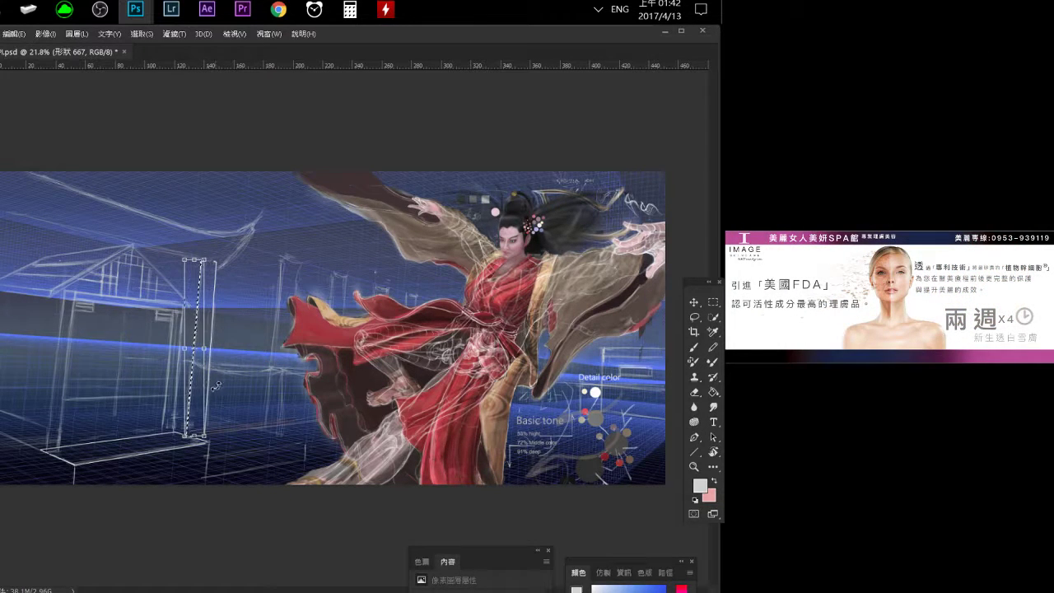
{"action": "key", "text": "Return"}
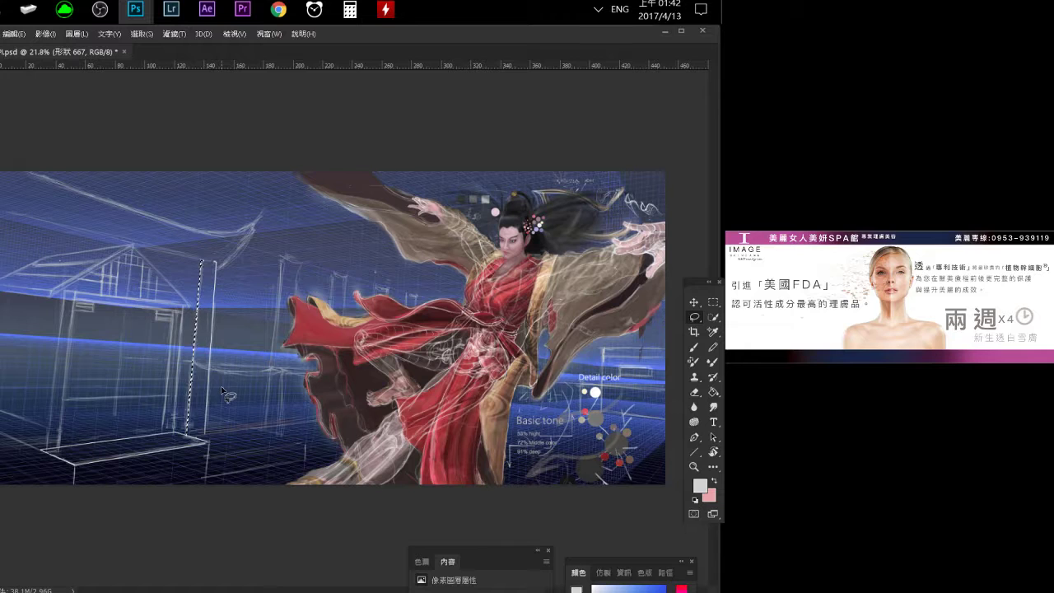
{"action": "key", "text": "ctrl+d"}
Try Line-tool lines from the pillar to the left canvas edge, discarding the failed attempts.
{"action": "key", "text": "b"}
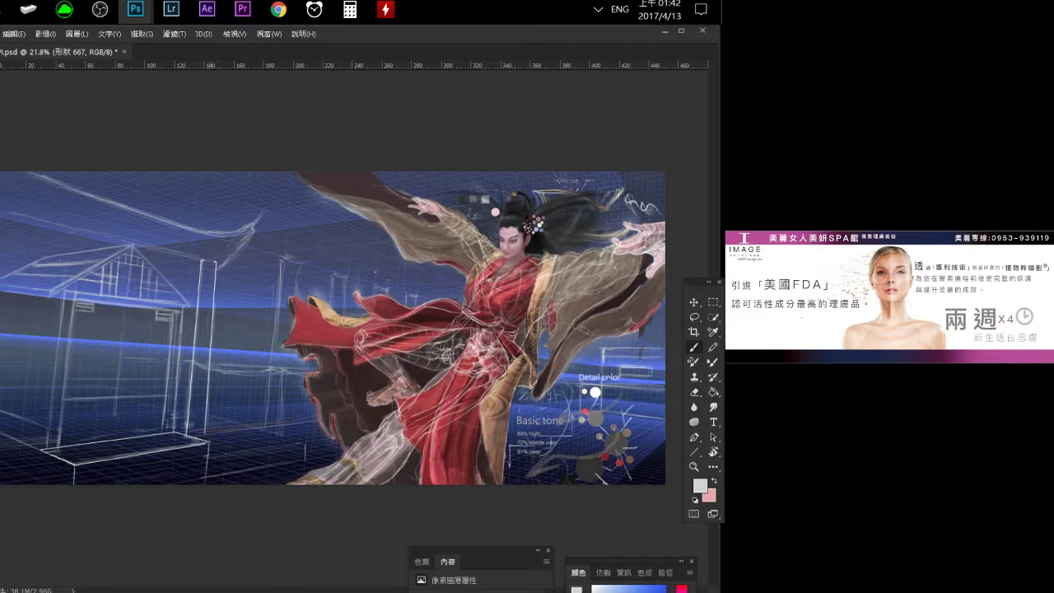
{"action": "key", "text": "ctrl"}
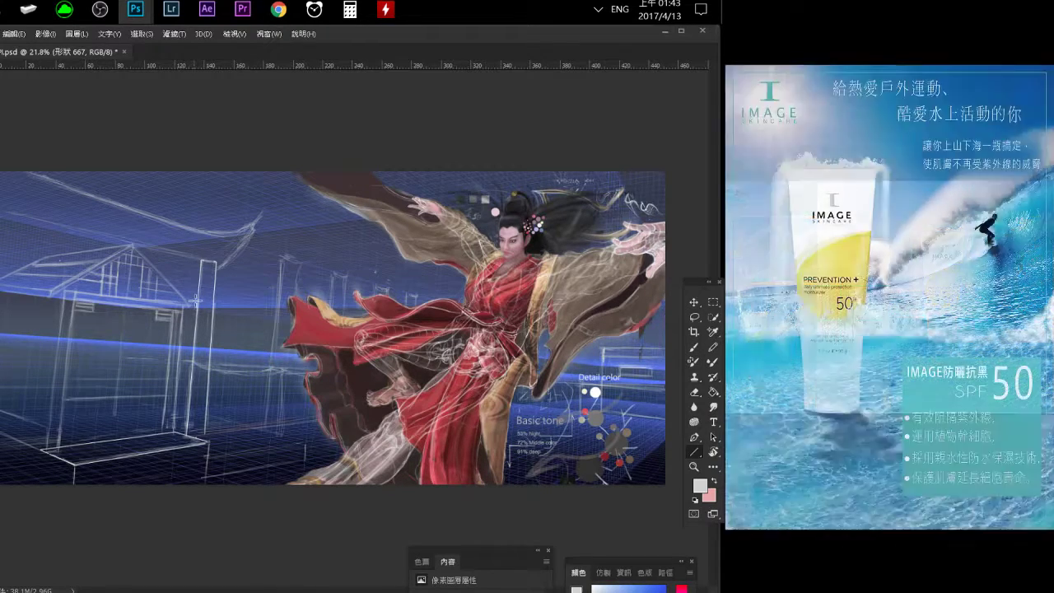
{"action": "key", "text": "u"}
{"action": "left_click_drag", "start_coordinate": [200, 299], "coordinate": [2, 269]}
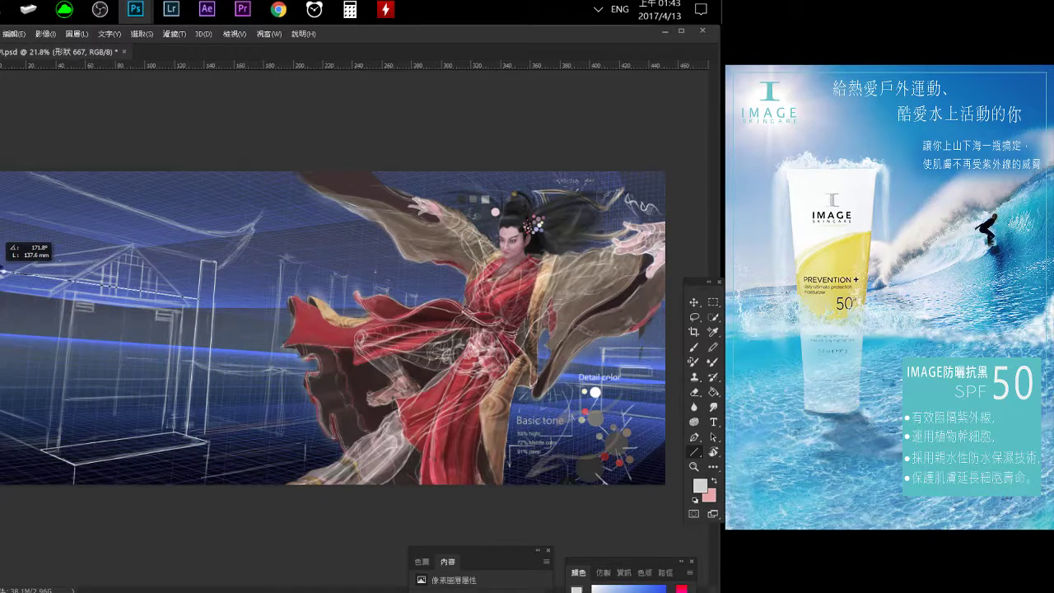
{"action": "left_click_drag", "start_coordinate": [3, 270], "coordinate": [3, 273]}
{"action": "key", "text": "Escape"}
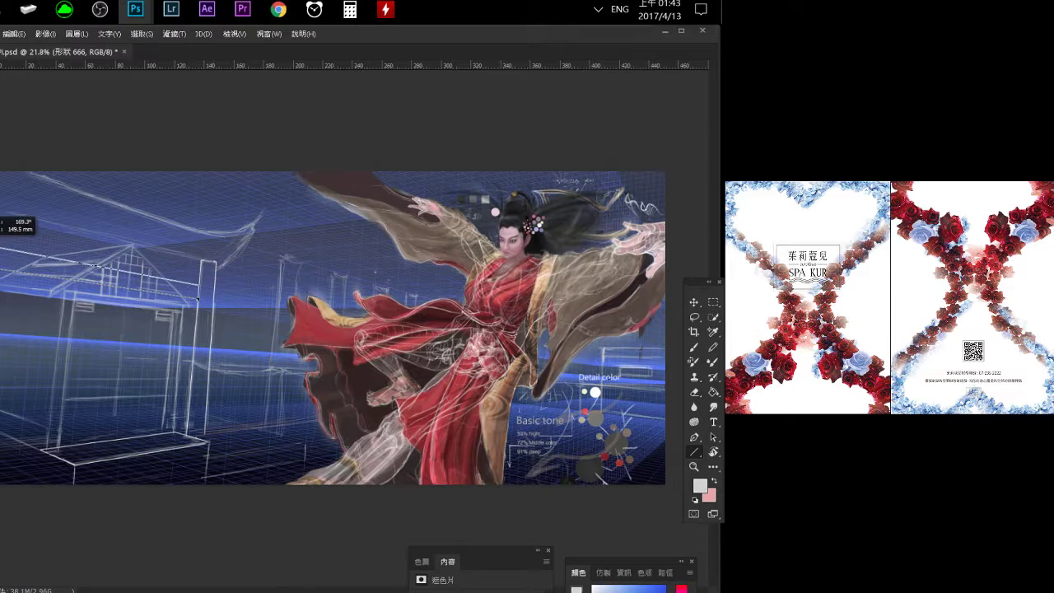
{"action": "left_click_drag", "start_coordinate": [200, 286], "coordinate": [16, 249]}
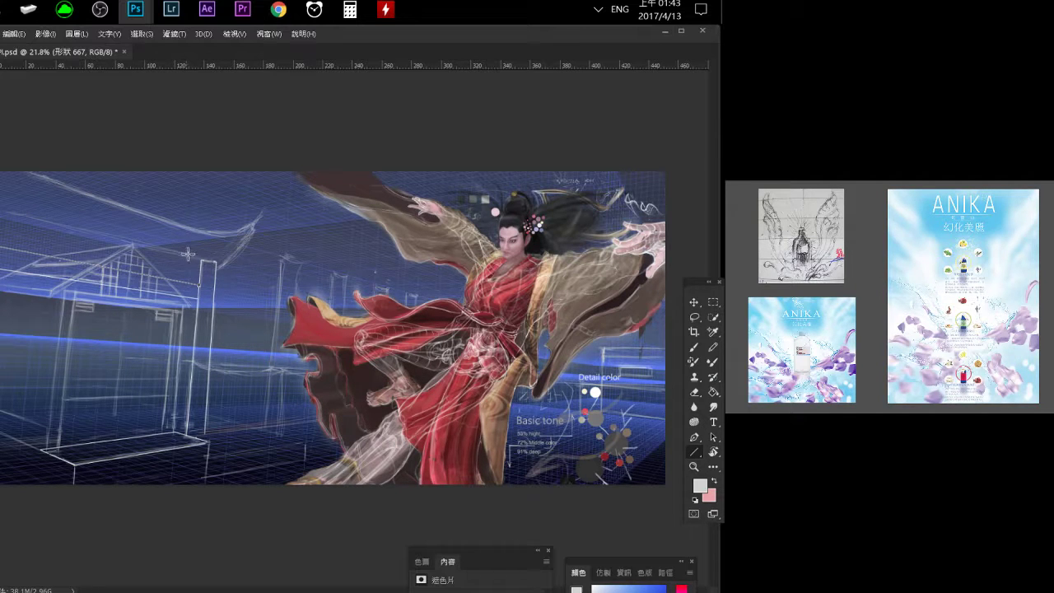
{"action": "key", "text": "ctrl+z"}
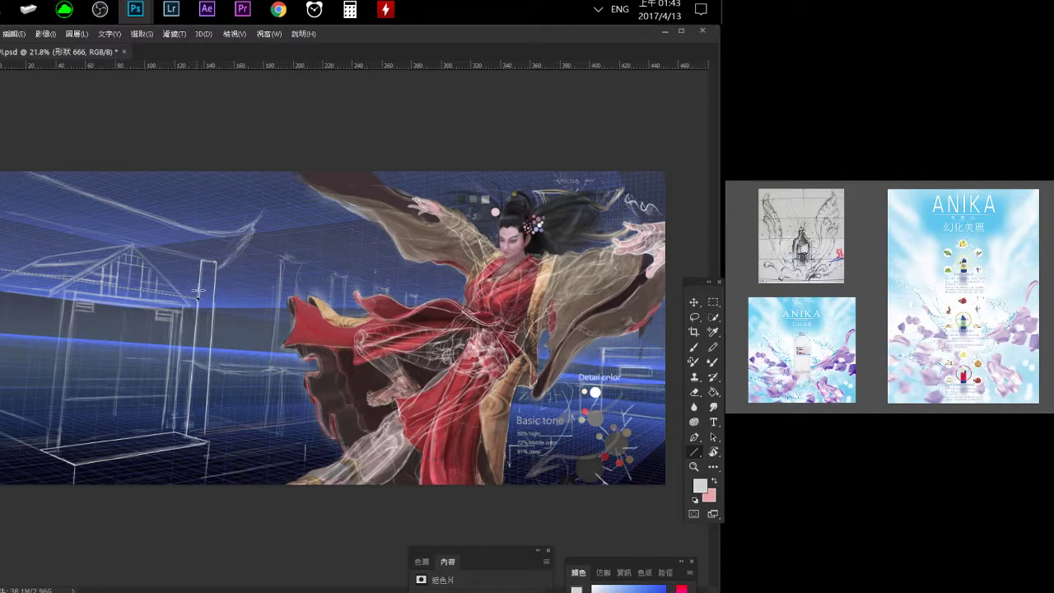
Draw two horizontal lines from the door frame to the left canvas edge.
{"action": "mouse_move", "coordinate": [199, 290]}
{"action": "left_mouse_down"}
{"action": "mouse_move", "coordinate": [3, 257]}
{"action": "mouse_move", "coordinate": [9, 278]}
{"action": "left_mouse_up"}
{"action": "key", "text": "v"}
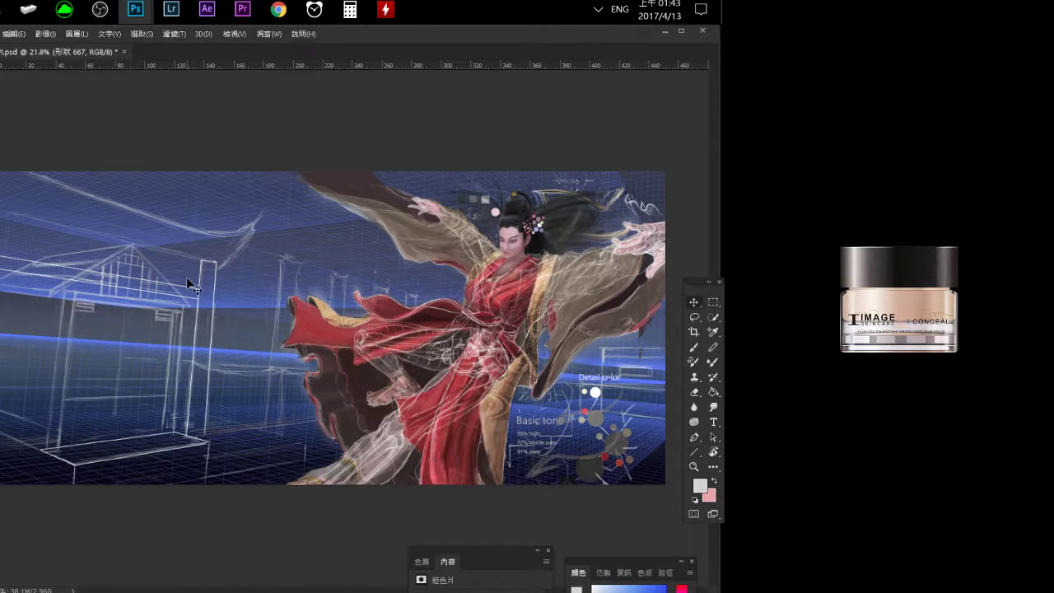
{"action": "key", "text": "u"}
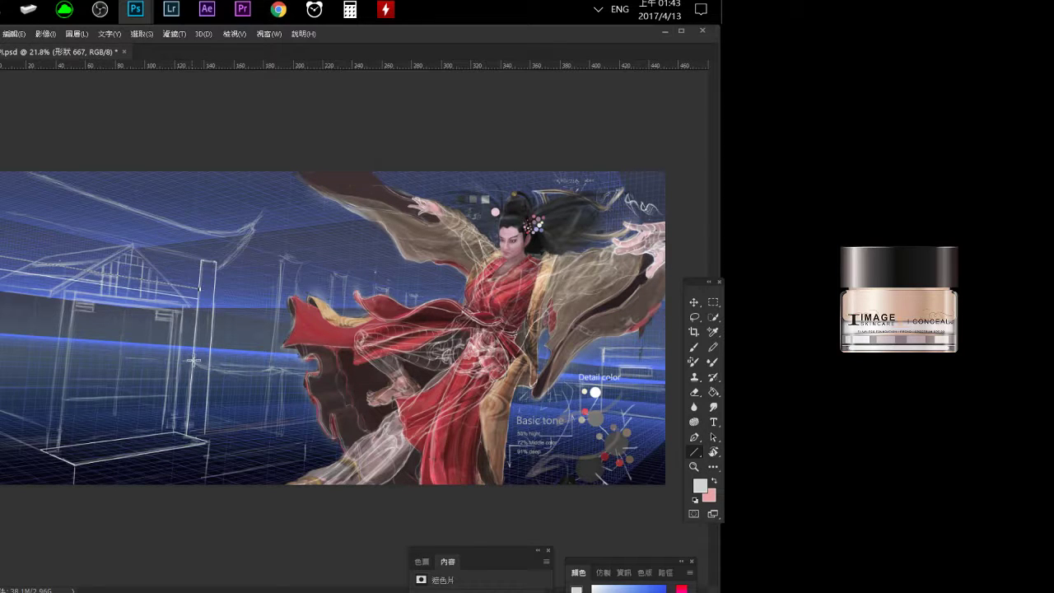
{"action": "left_click_drag", "start_coordinate": [194, 360], "coordinate": [4, 346]}
Draw another long horizontal line across the pavilion's front wall to the left edge.
{"action": "scroll", "coordinate": [134, 419], "scroll_direction": "up", "scroll_amount": 2}
{"action": "scroll", "coordinate": [191, 359], "scroll_direction": "up", "scroll_amount": 1}
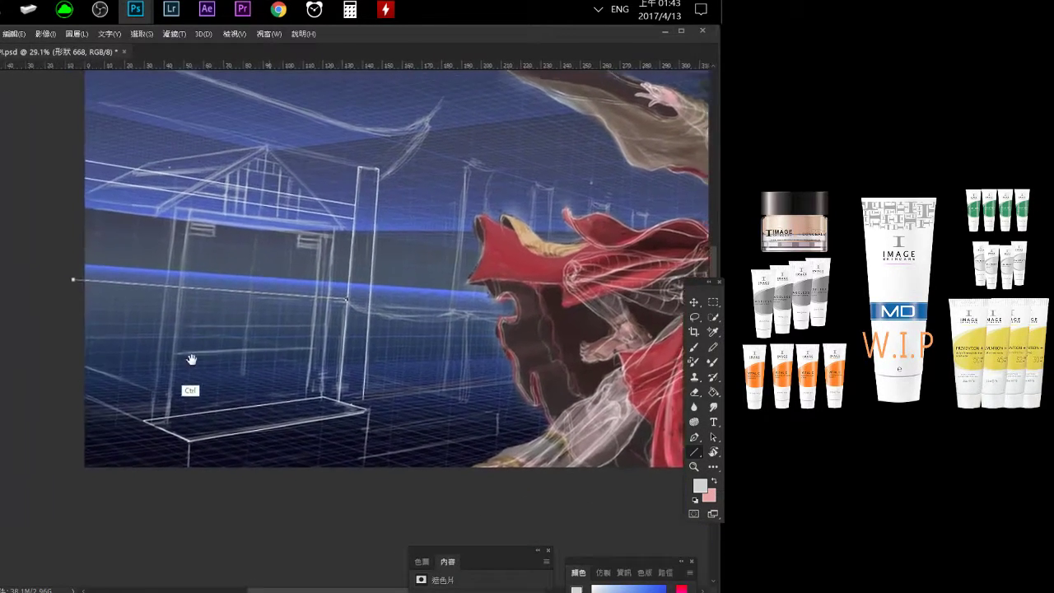
{"action": "scroll", "coordinate": [191, 360], "scroll_direction": "up", "scroll_amount": 1}
{"action": "scroll", "coordinate": [261, 318], "scroll_direction": "up", "scroll_amount": 1}
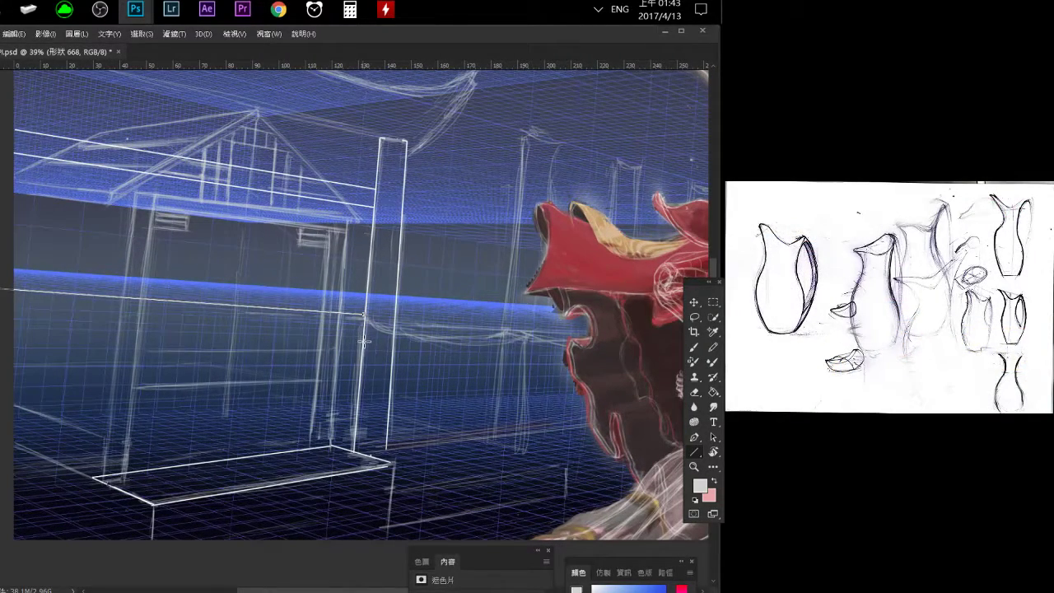
{"action": "left_click_drag", "start_coordinate": [363, 339], "coordinate": [2, 325]}
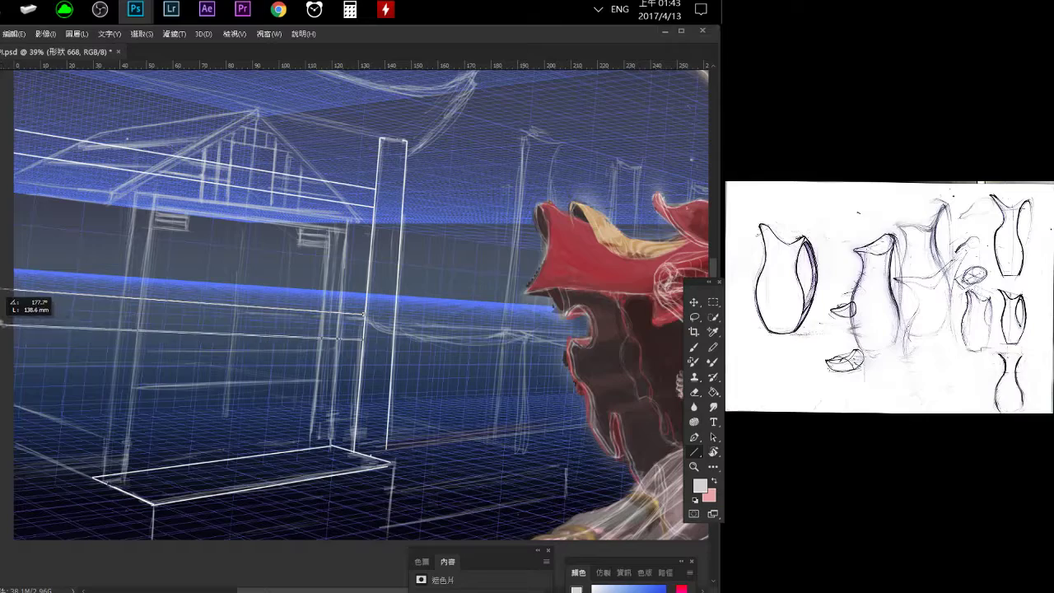
{"action": "key", "text": "v"}
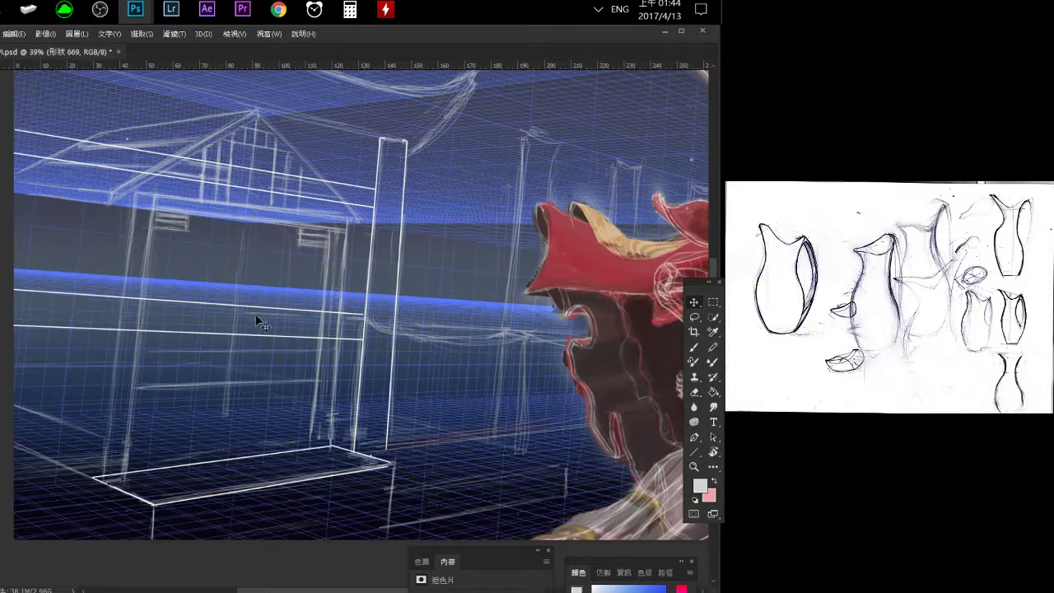
{"action": "left_click_drag", "start_coordinate": [299, 284], "coordinate": [289, 356]}
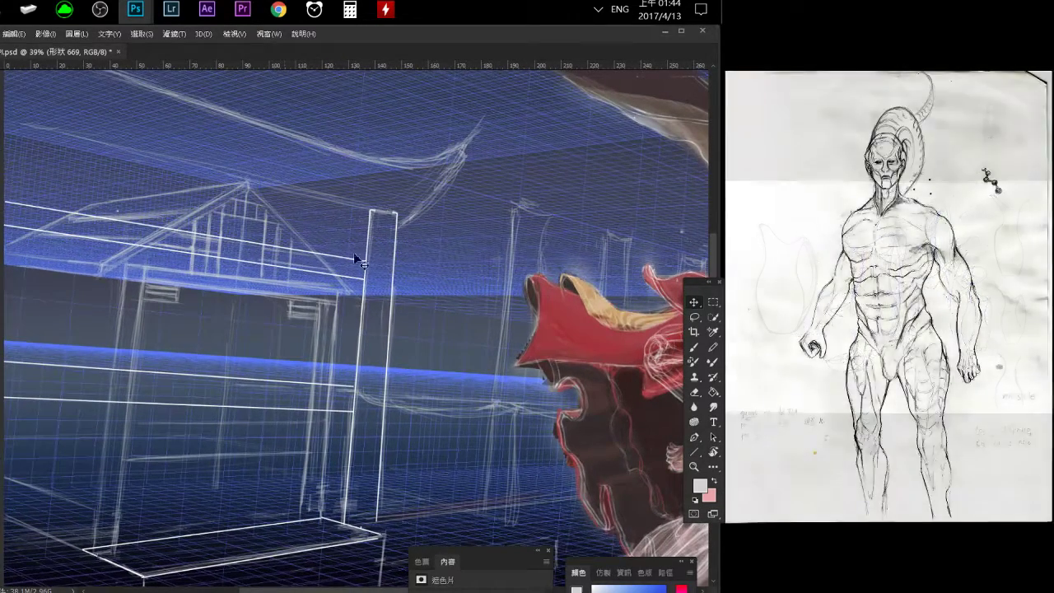
{"action": "left_click_drag", "start_coordinate": [235, 423], "coordinate": [244, 405]}
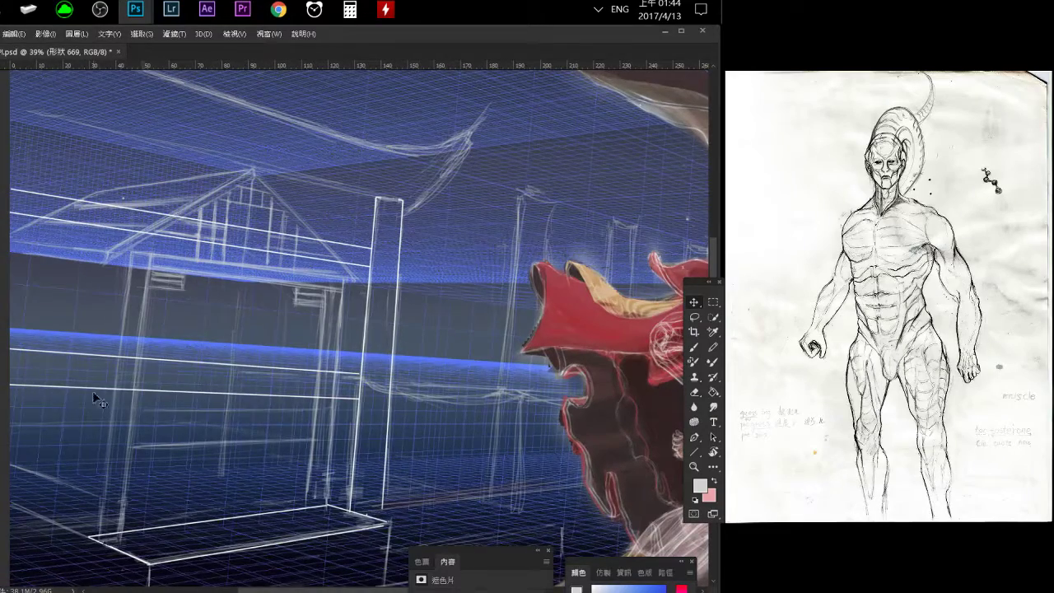
{"action": "left_click_drag", "start_coordinate": [94, 395], "coordinate": [200, 363]}
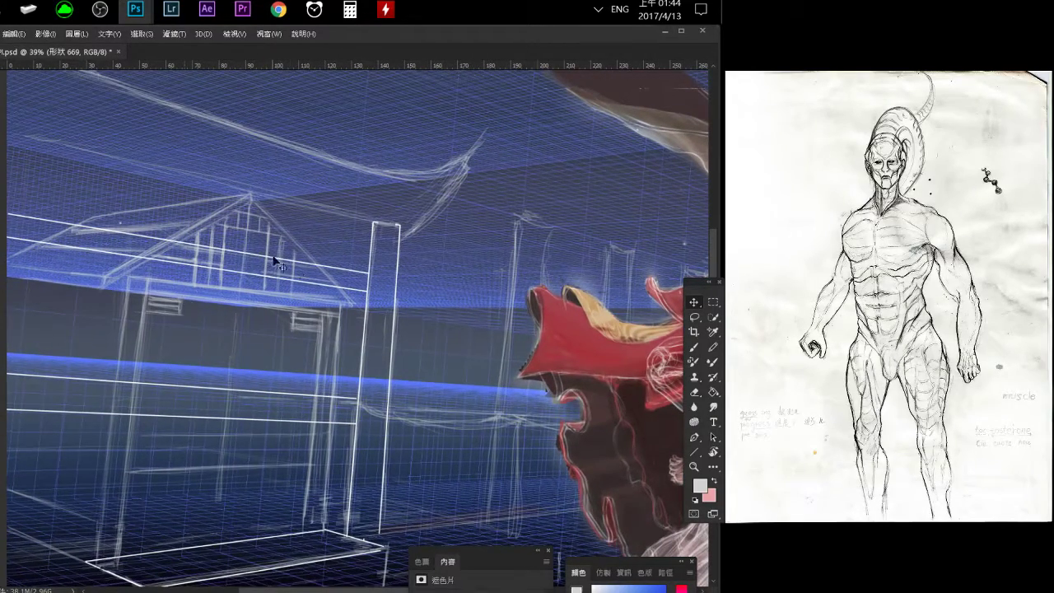
{"action": "left_click_drag", "start_coordinate": [271, 341], "coordinate": [276, 338]}
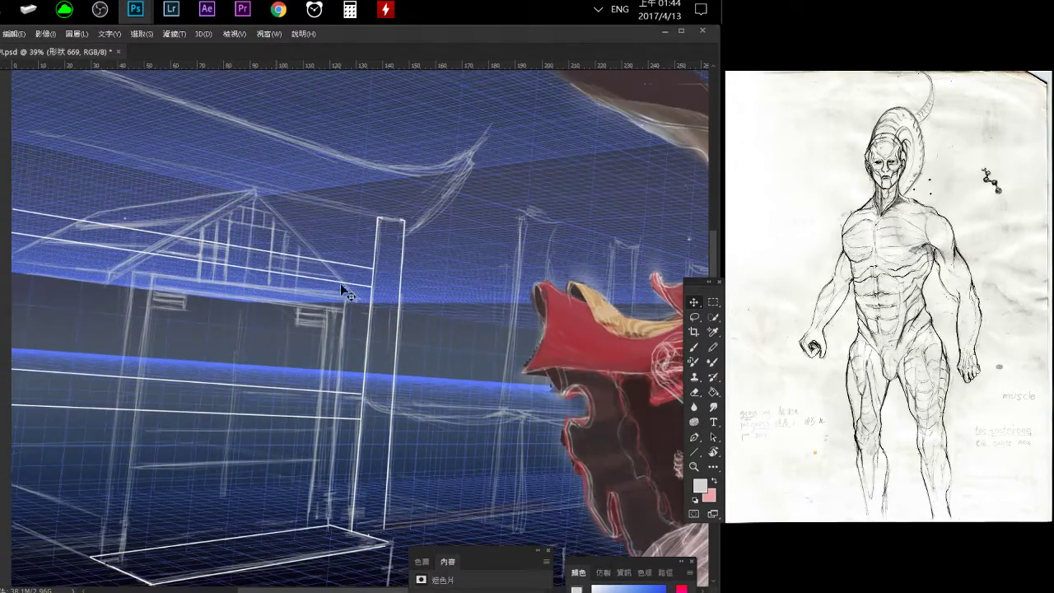
{"action": "scroll", "coordinate": [243, 309], "scroll_direction": "down", "scroll_amount": 1}
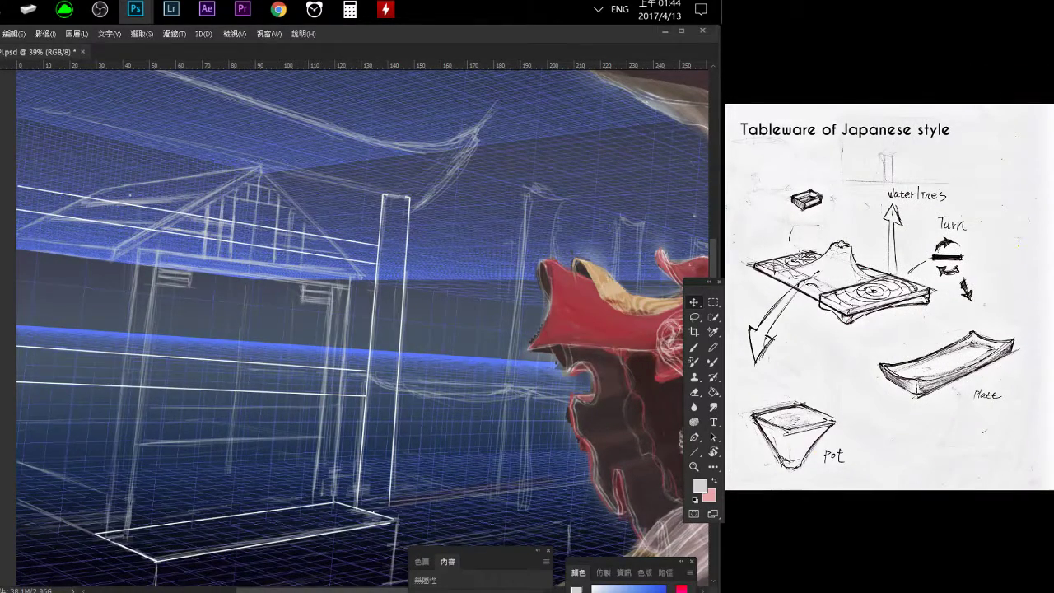
Rasterize line layer 669 and erase the long stray line across the pavilion roof.
{"action": "key", "text": "e"}
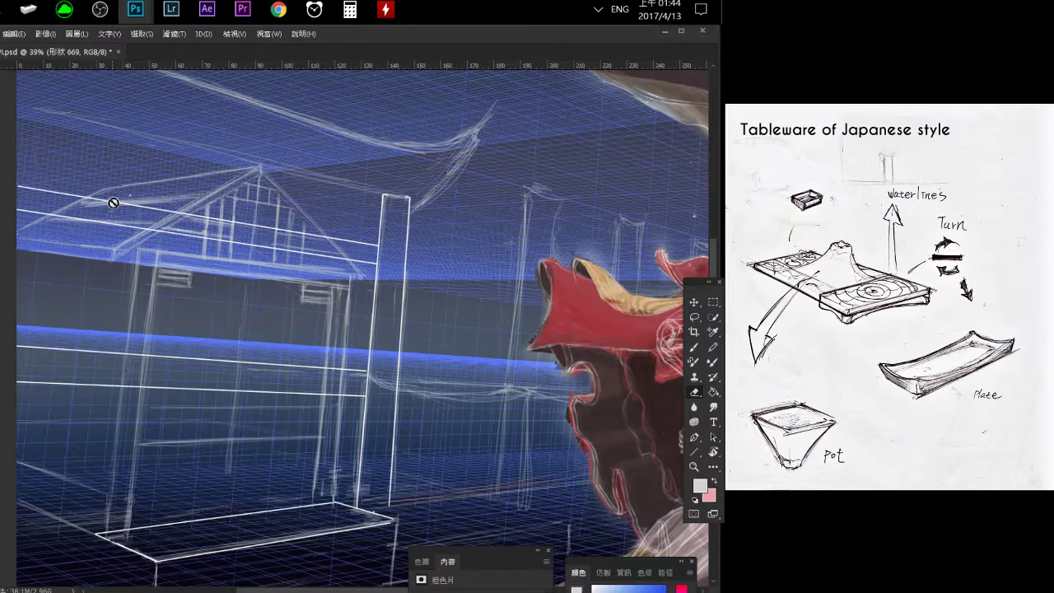
{"action": "left_click", "coordinate": [113, 202]}
{"action": "left_click", "coordinate": [304, 254]}
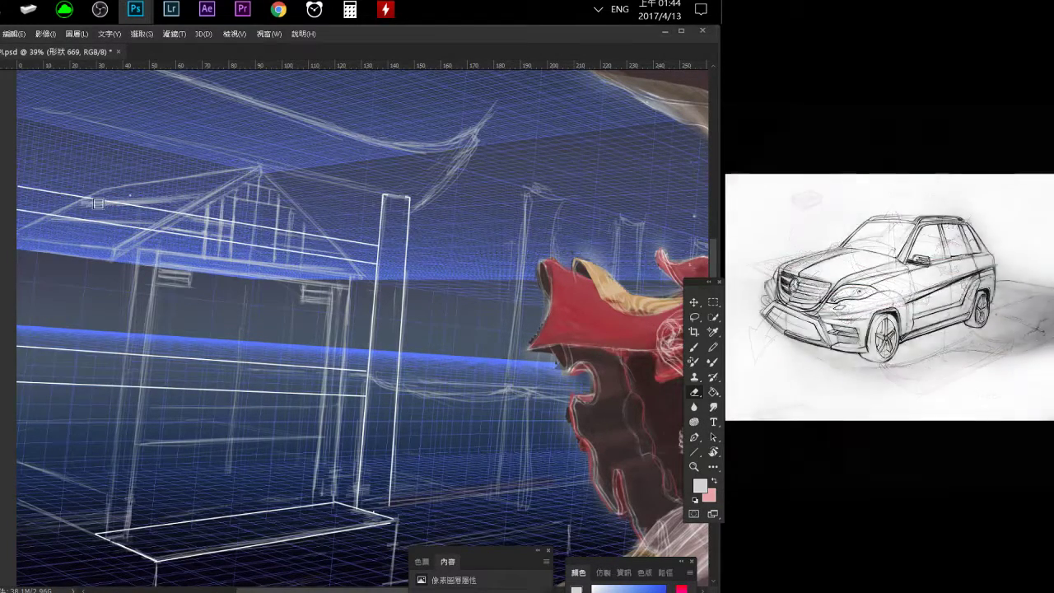
{"action": "left_click_drag", "start_coordinate": [57, 216], "coordinate": [334, 260]}
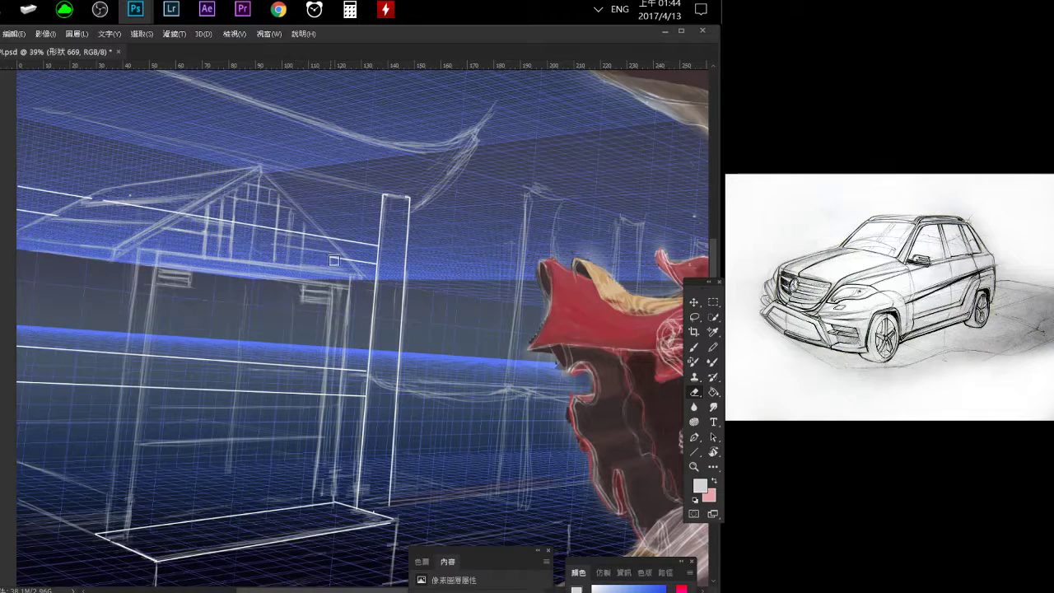
{"action": "left_click_drag", "start_coordinate": [328, 239], "coordinate": [95, 203]}
{"action": "left_click_drag", "start_coordinate": [94, 315], "coordinate": [130, 432]}
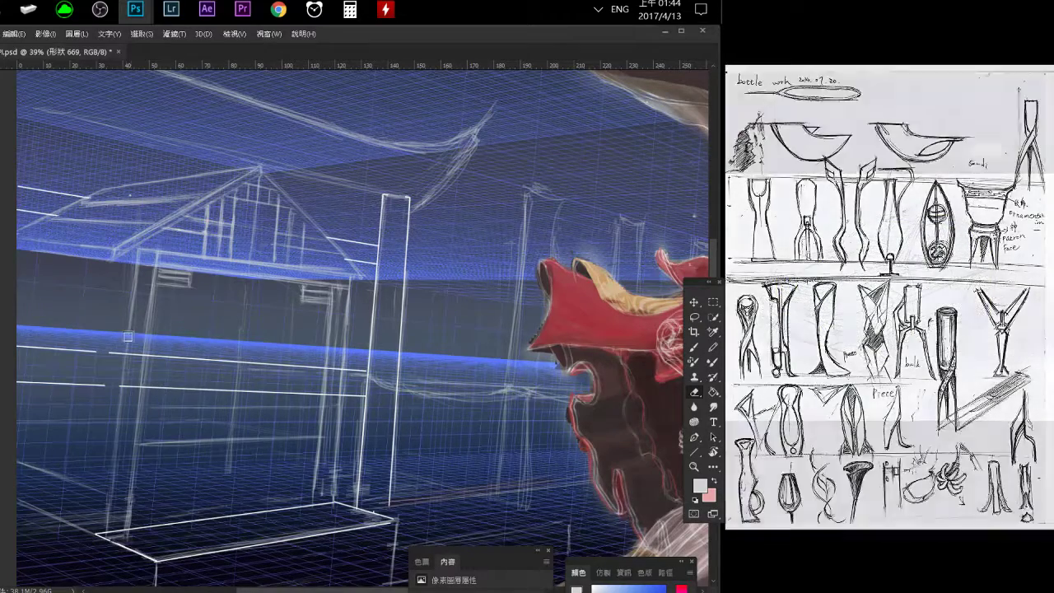
{"action": "key", "text": "ctrl+alt+z"}
{"action": "key", "text": "ctrl+alt+z"}
{"action": "key", "text": "ctrl+alt+z"}
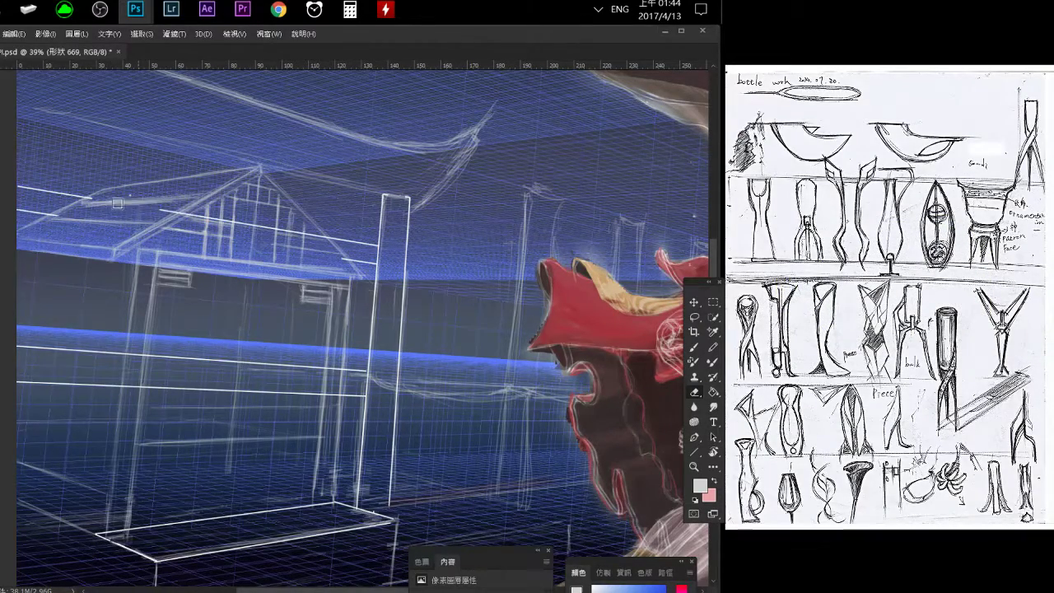
{"action": "left_click_drag", "start_coordinate": [160, 210], "coordinate": [326, 244]}
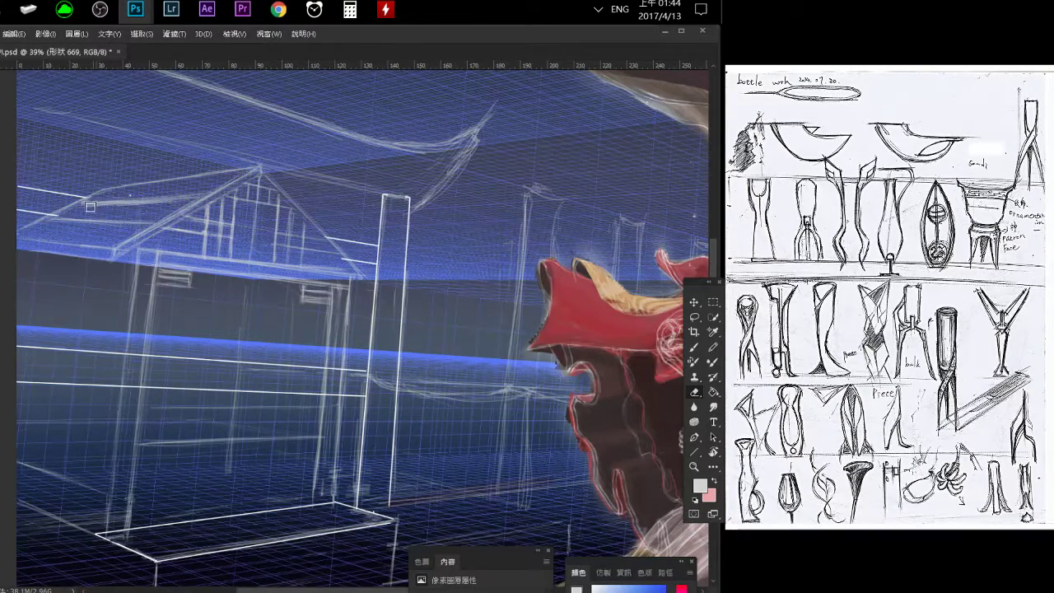
Erase small gaps in the two lower horizontal guide lines.
{"action": "left_click_drag", "start_coordinate": [310, 364], "coordinate": [317, 388]}
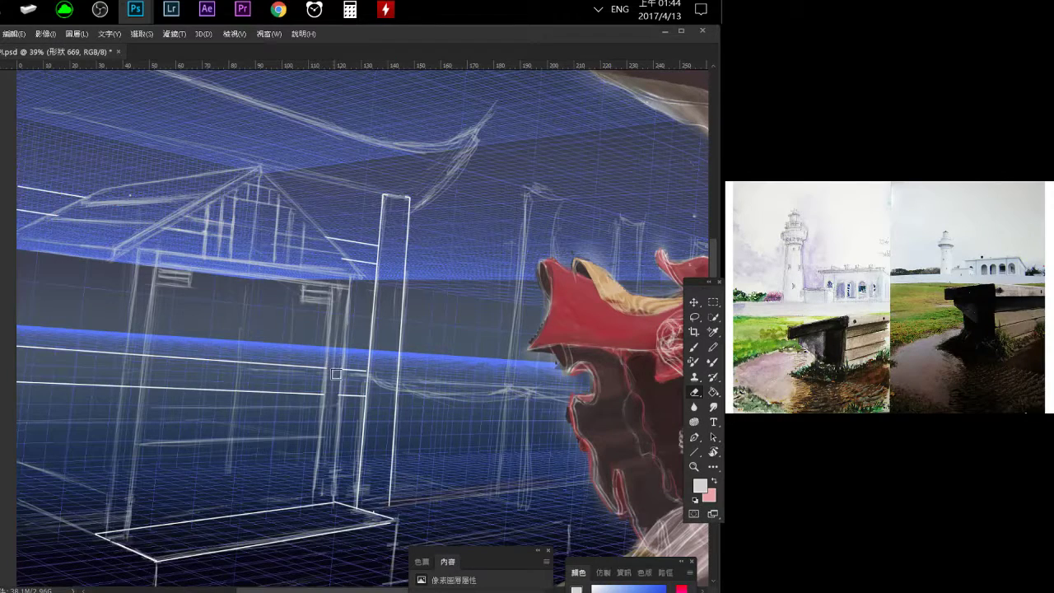
{"action": "left_click_drag", "start_coordinate": [156, 351], "coordinate": [152, 386]}
{"action": "key", "text": "ctrl+z"}
{"action": "left_click_drag", "start_coordinate": [130, 381], "coordinate": [136, 348]}
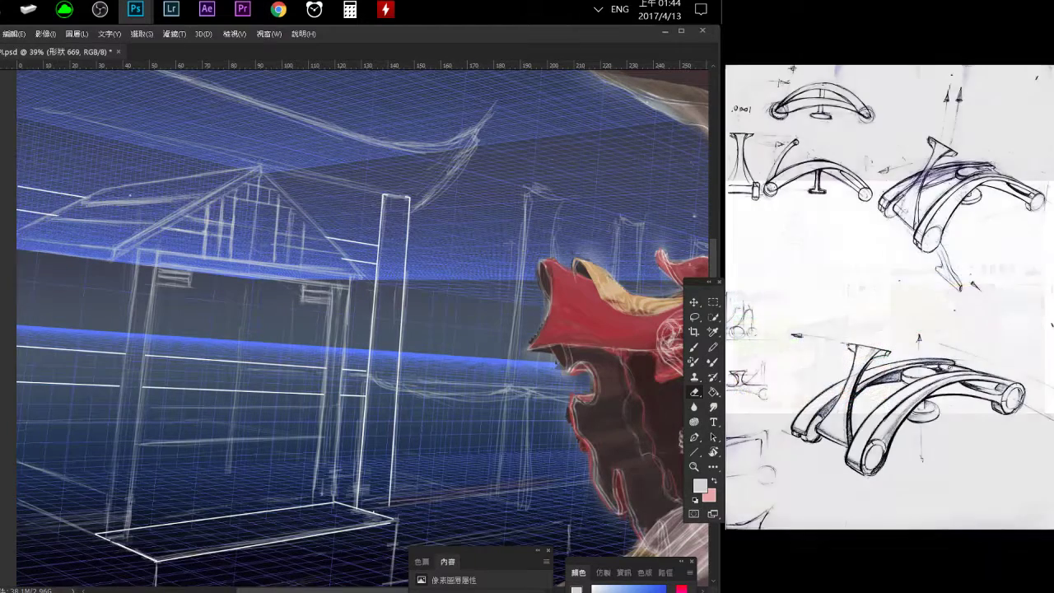
{"action": "key", "text": "ctrl+z"}
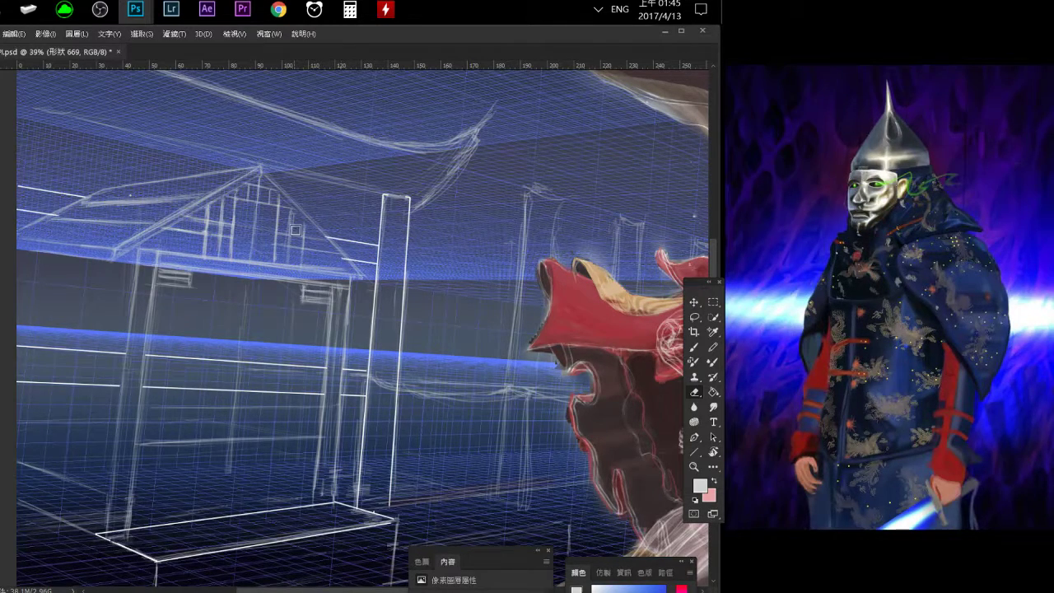
Switch to the Brush and zoom out to 17% to show the whole painting.
{"action": "key", "text": "b"}
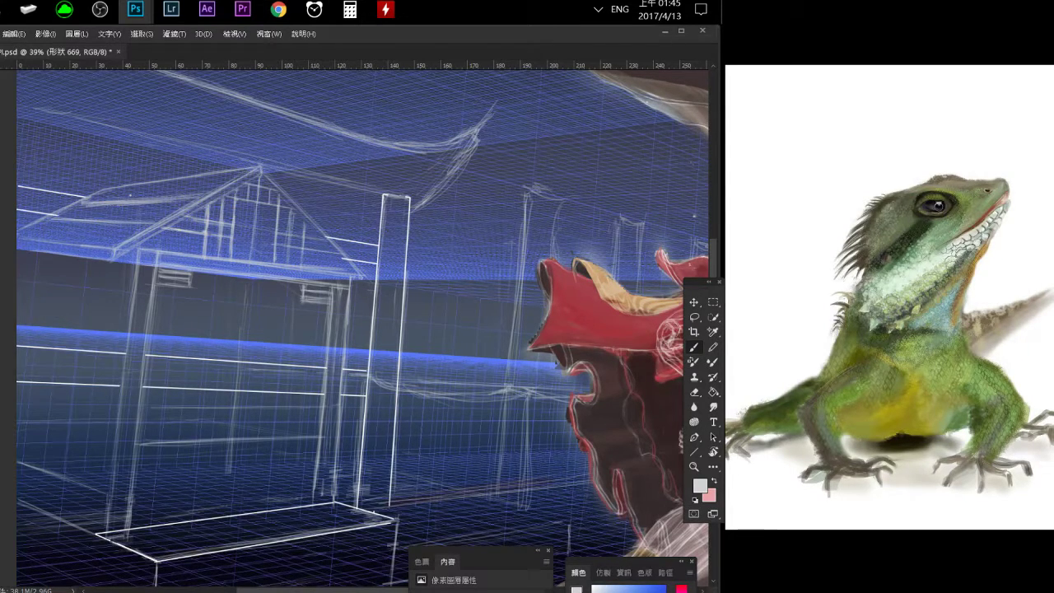
{"action": "scroll", "coordinate": [330, 398], "scroll_direction": "down", "scroll_amount": 3}
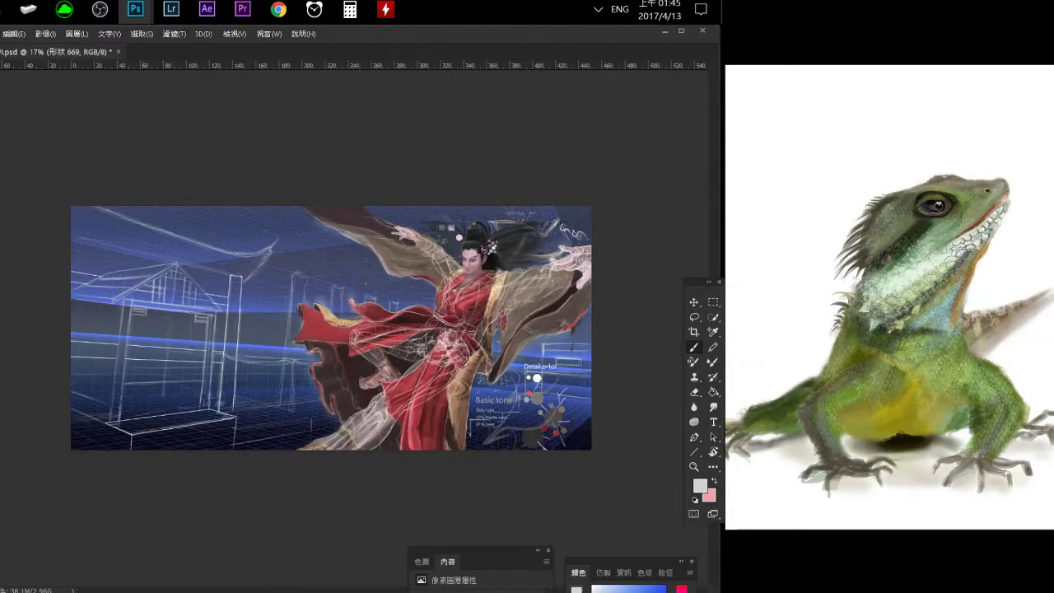
{"action": "left_click", "coordinate": [569, 305], "text": "ctrl"}
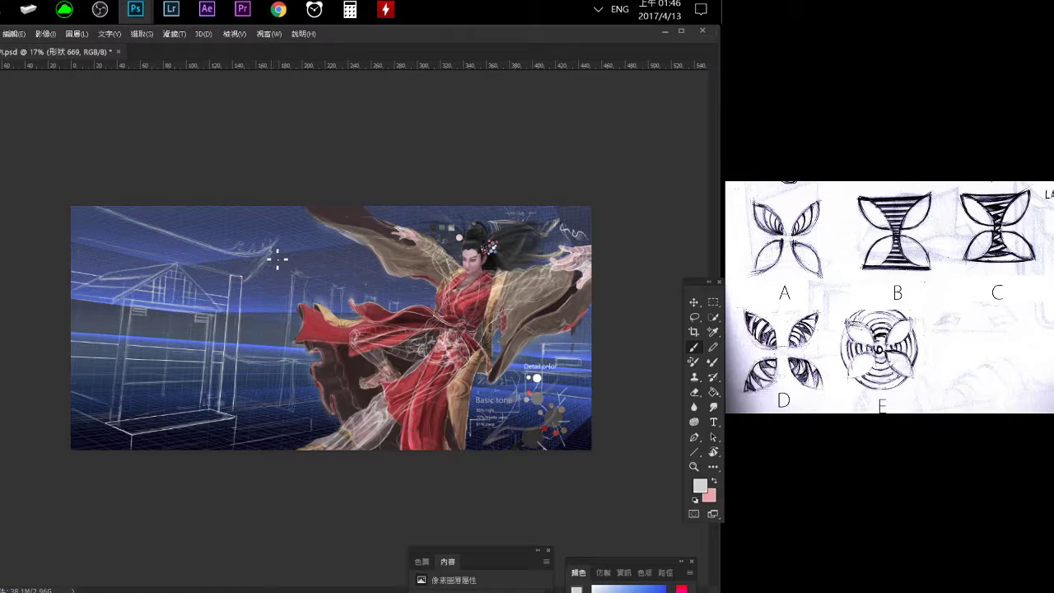
{"action": "key", "text": "e"}
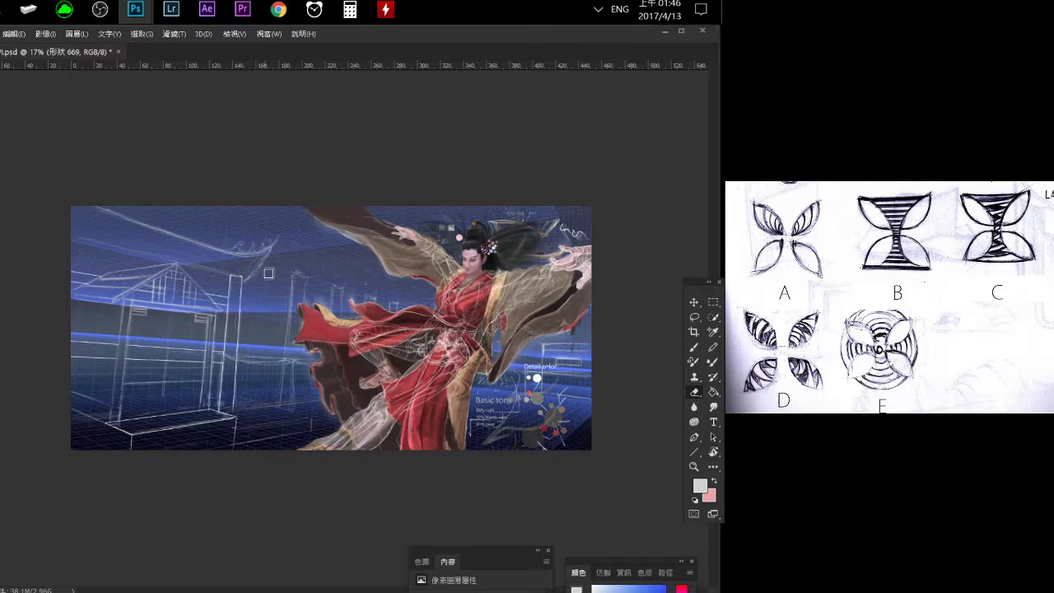
{"action": "key", "text": "b"}
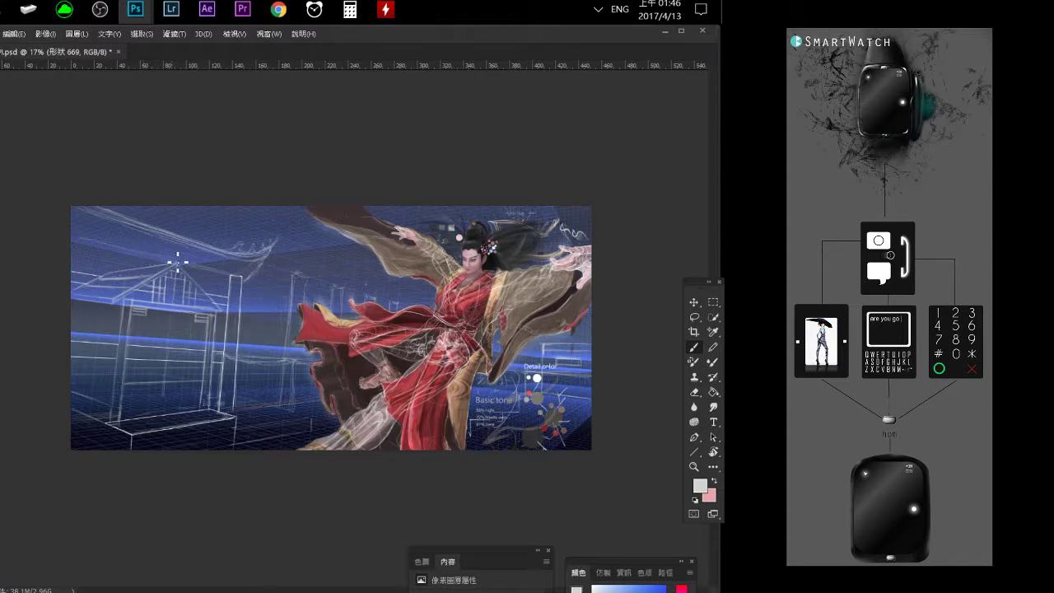
Rotate the canvas view about 40° so the pavilion and figure run diagonally.
{"action": "key", "text": "r"}
{"action": "left_click_drag", "start_coordinate": [231, 258], "coordinate": [134, 412]}
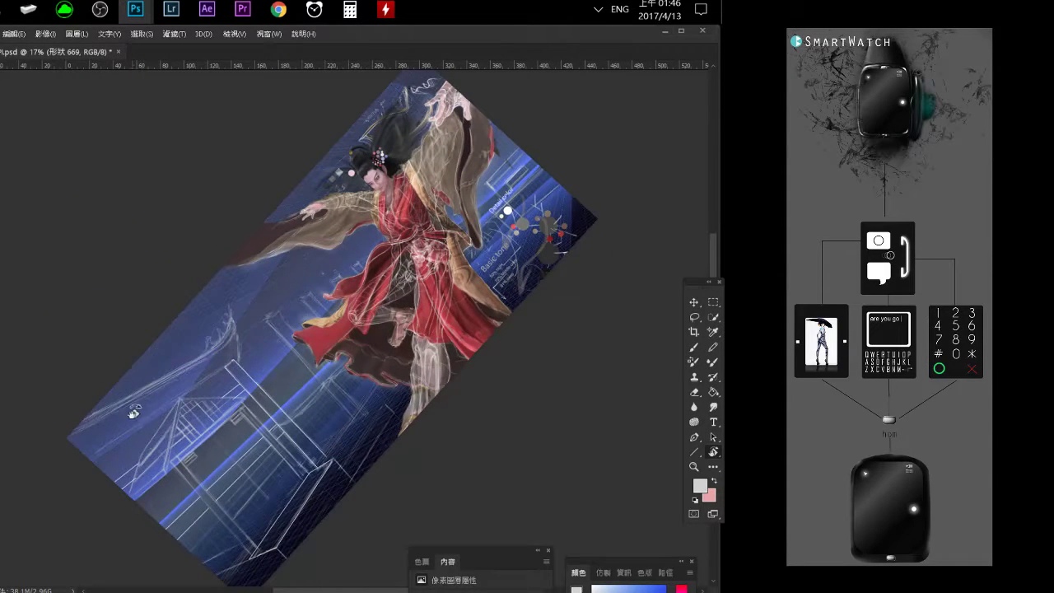
{"action": "key", "text": "e"}
{"action": "key", "text": "b"}
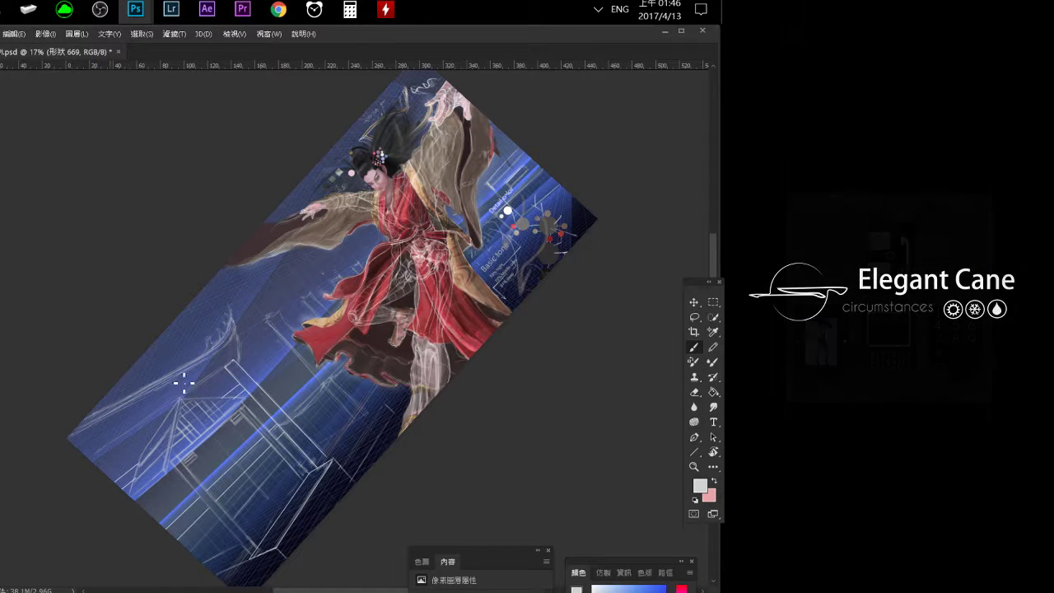
{"action": "key", "text": "e"}
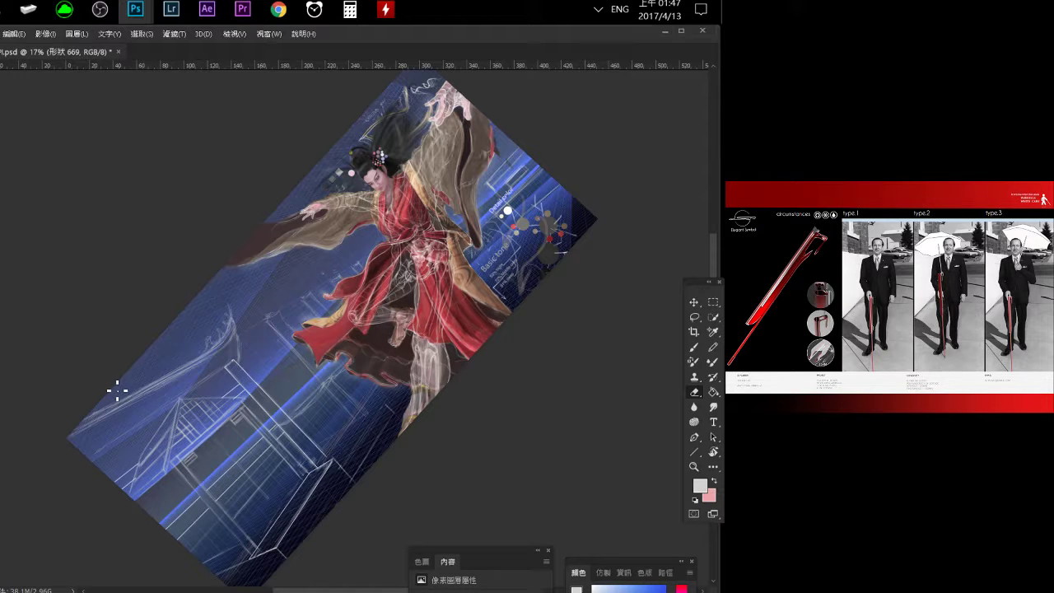
Show and widen the Brush Settings panel, setting the brush size to 35 px.
{"action": "left_click", "coordinate": [265, 35]}
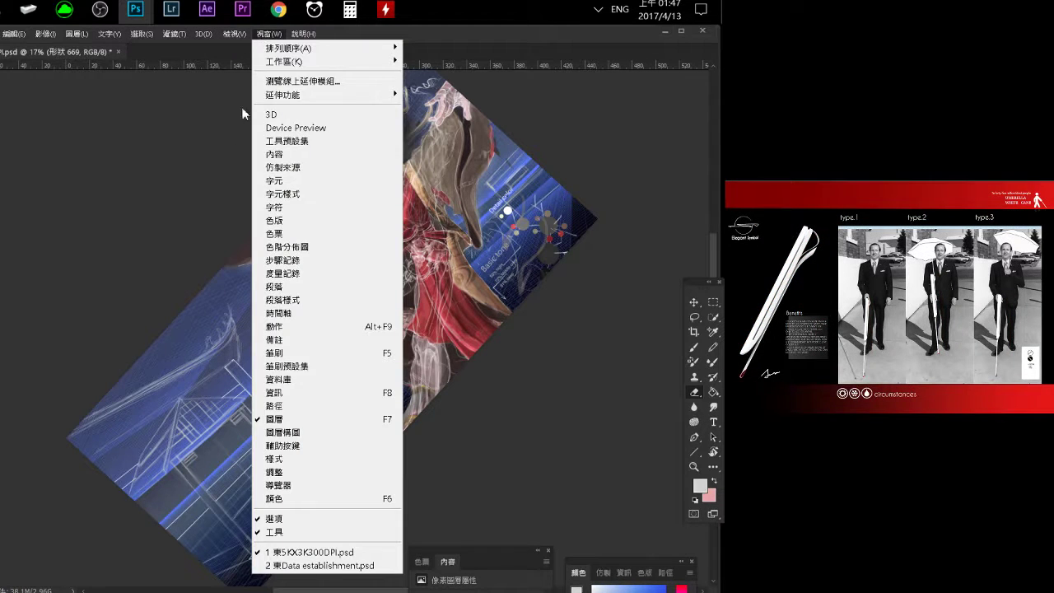
{"action": "left_click", "coordinate": [280, 353]}
{"action": "left_click_drag", "start_coordinate": [23, 459], "coordinate": [59, 466]}
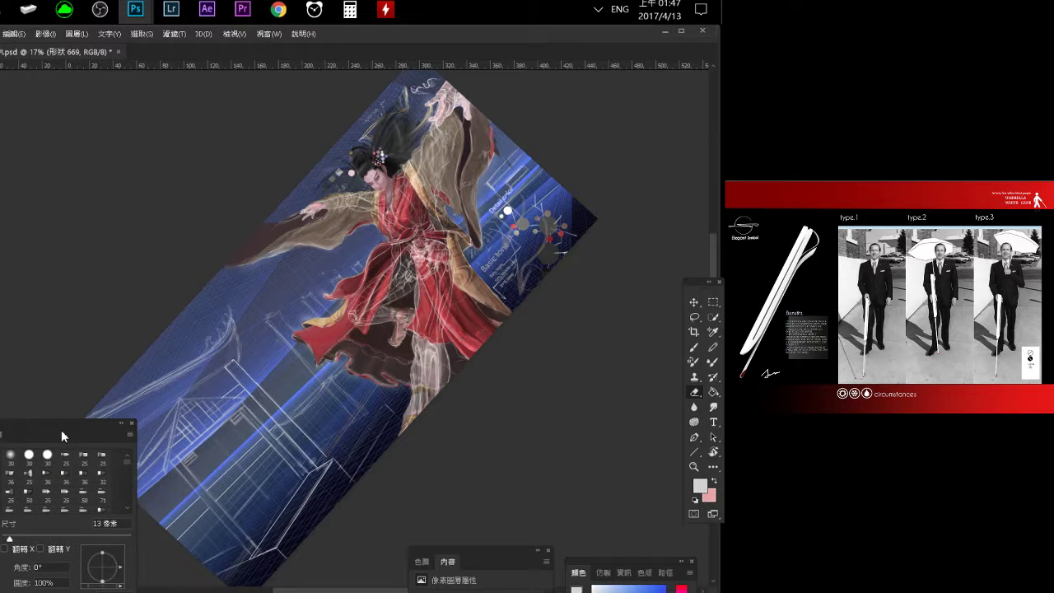
{"action": "left_click_drag", "start_coordinate": [1, 568], "coordinate": [5, 567]}
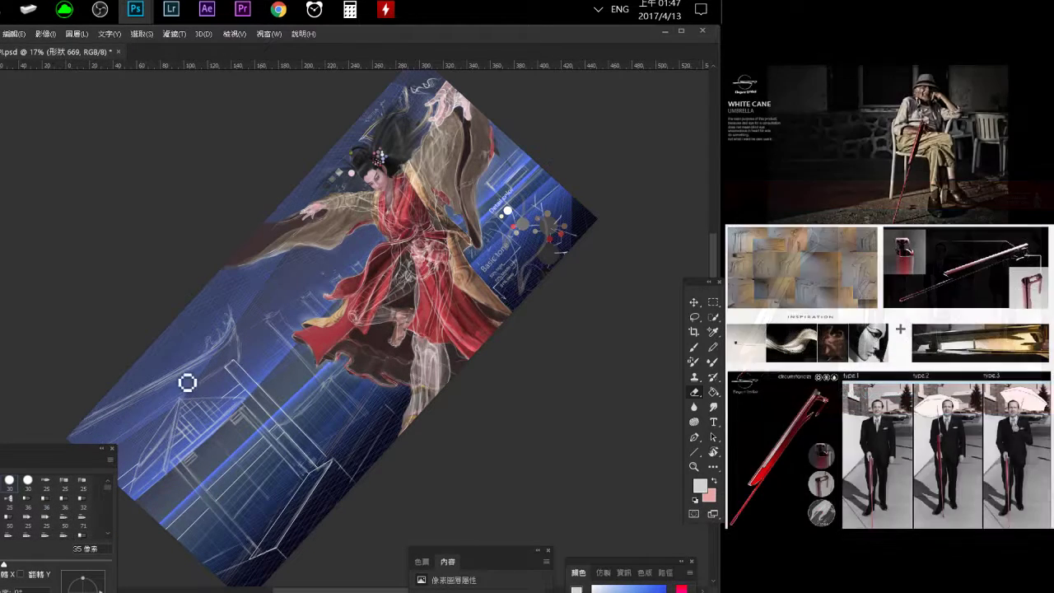
Rotate the painting view back to level.
{"action": "key", "text": "b"}
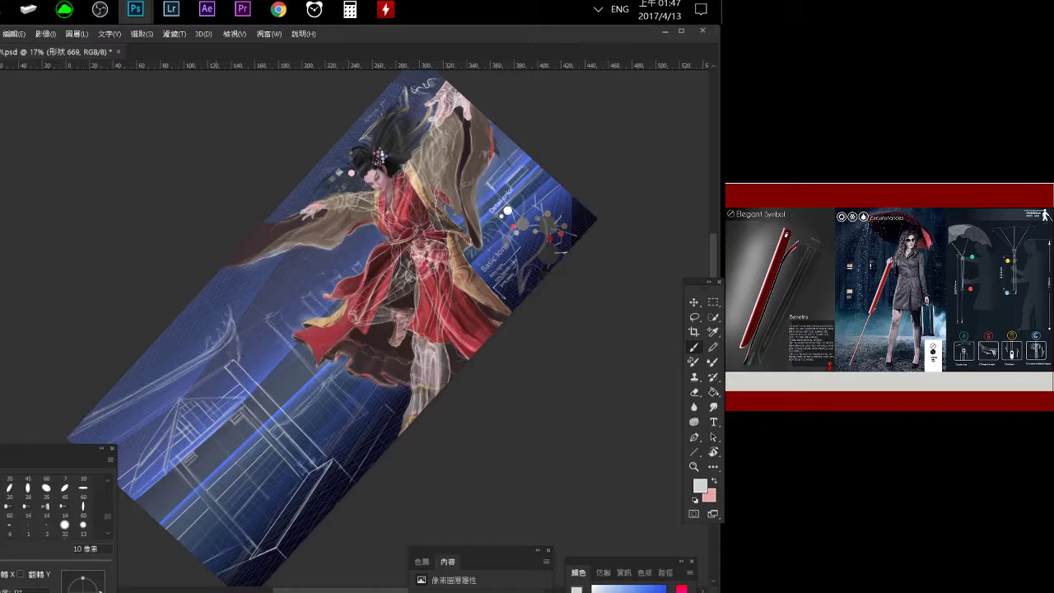
{"action": "scroll", "coordinate": [219, 252], "scroll_direction": "up", "scroll_amount": 5}
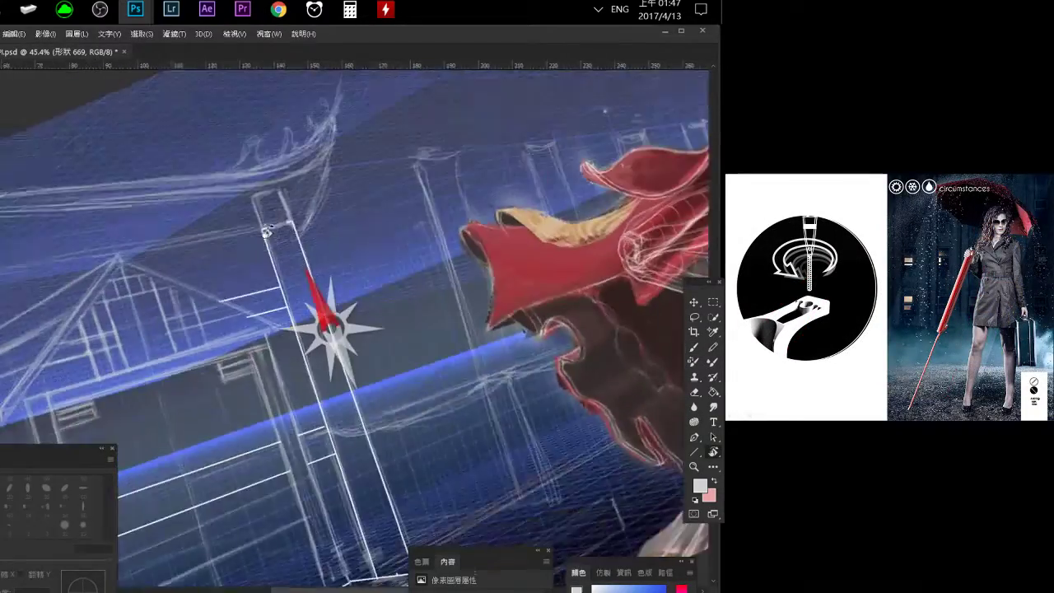
{"action": "left_click_drag", "start_coordinate": [247, 247], "coordinate": [324, 208]}
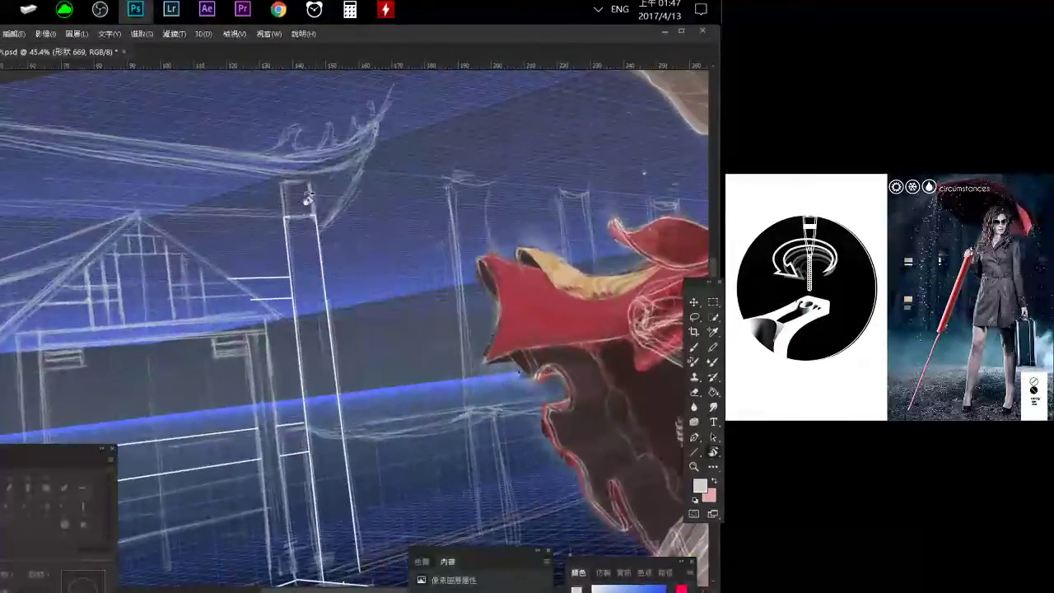
{"action": "key", "text": "e"}
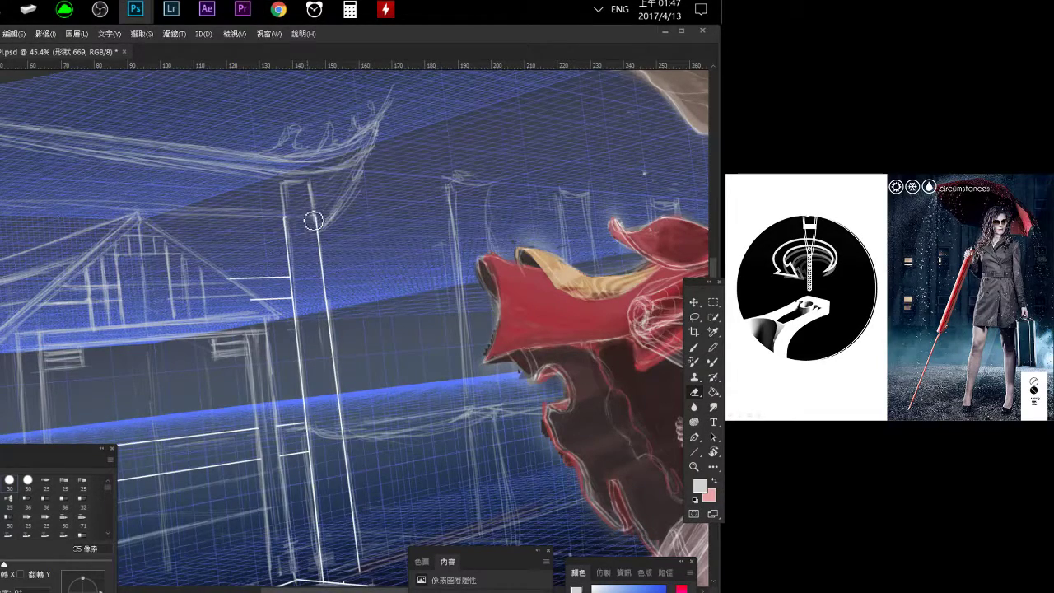
{"action": "key", "text": "b"}
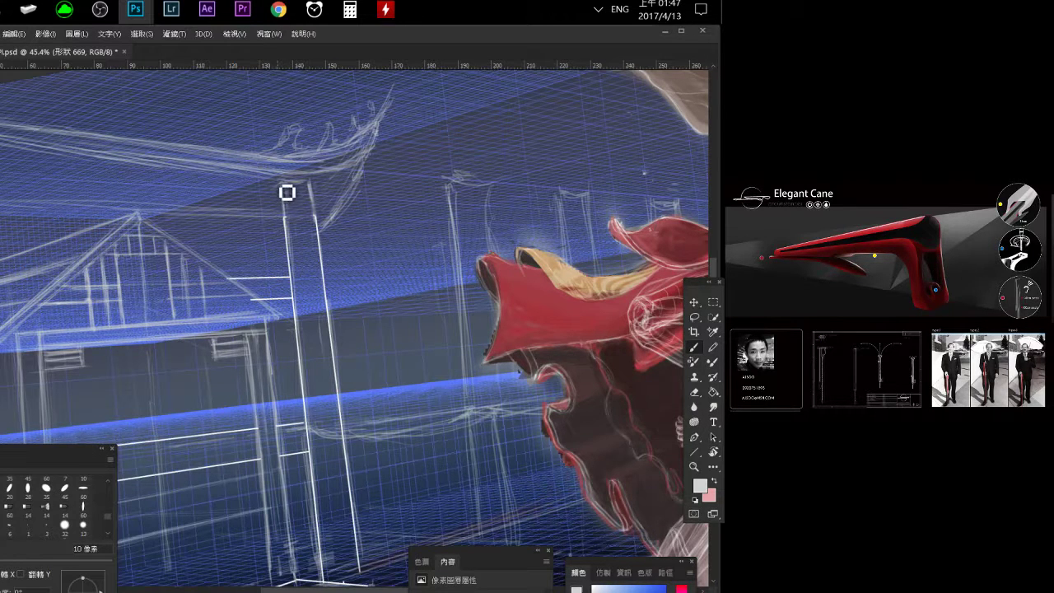
{"action": "key", "text": "e"}
{"action": "key", "text": "b"}
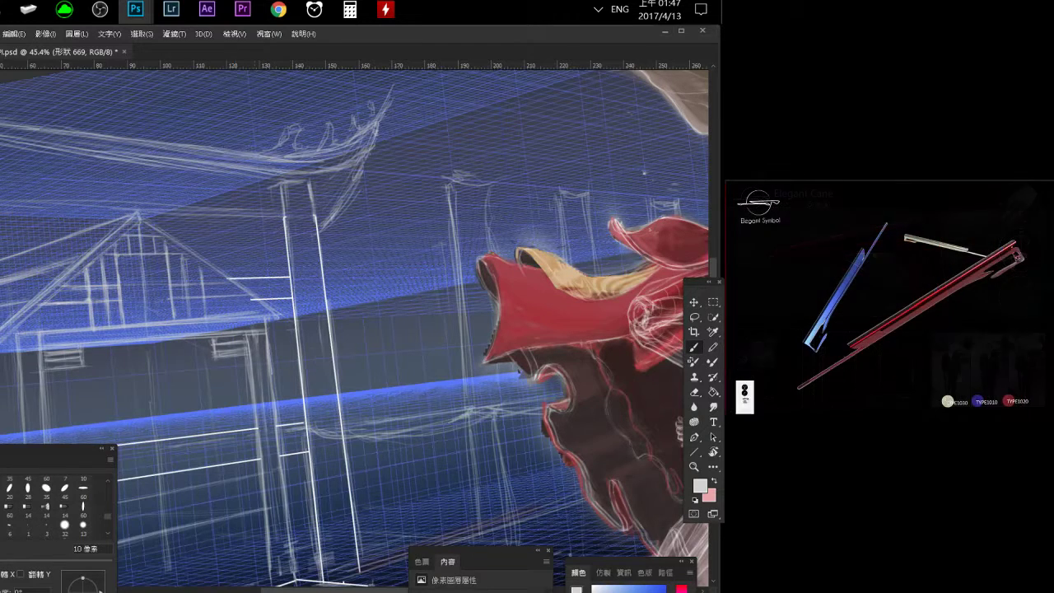
Draw a straight line down the pavilion pillar and compare with the sketch lines hidden.
{"action": "key", "text": "u"}
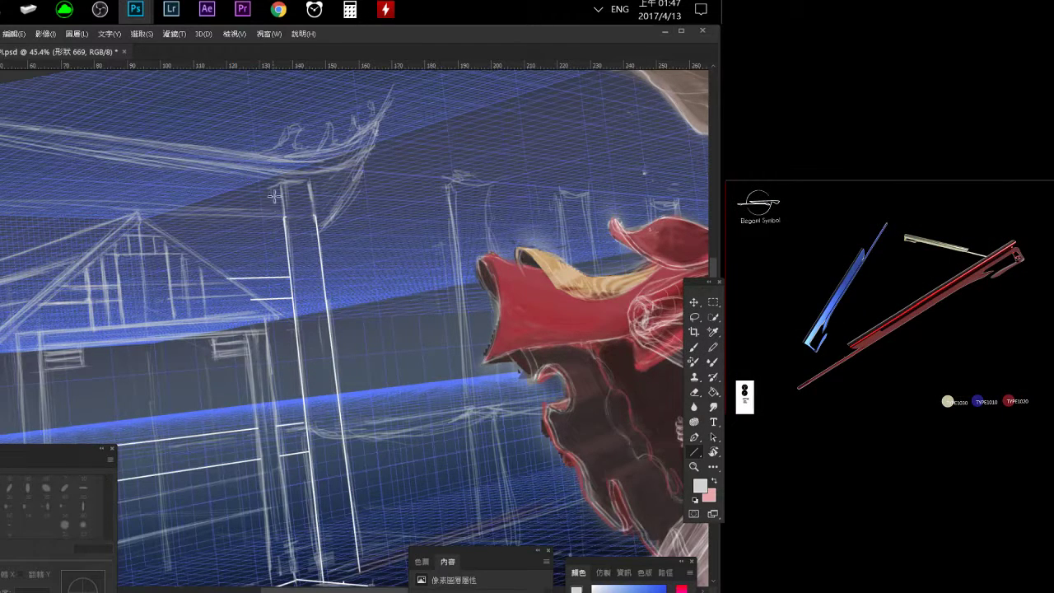
{"action": "mouse_move", "coordinate": [272, 187]}
{"action": "left_mouse_down"}
{"action": "mouse_move", "coordinate": [287, 537]}
{"action": "mouse_move", "coordinate": [309, 579]}
{"action": "left_mouse_up"}
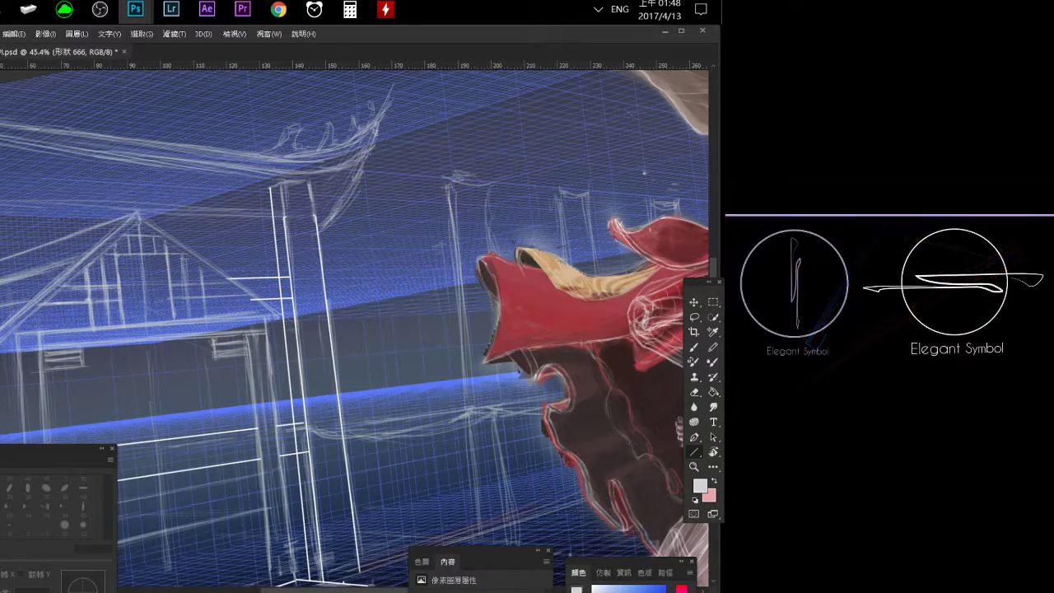
{"action": "key", "text": "Delete"}
{"action": "key", "text": "ctrl+z"}
{"action": "key", "text": "b"}
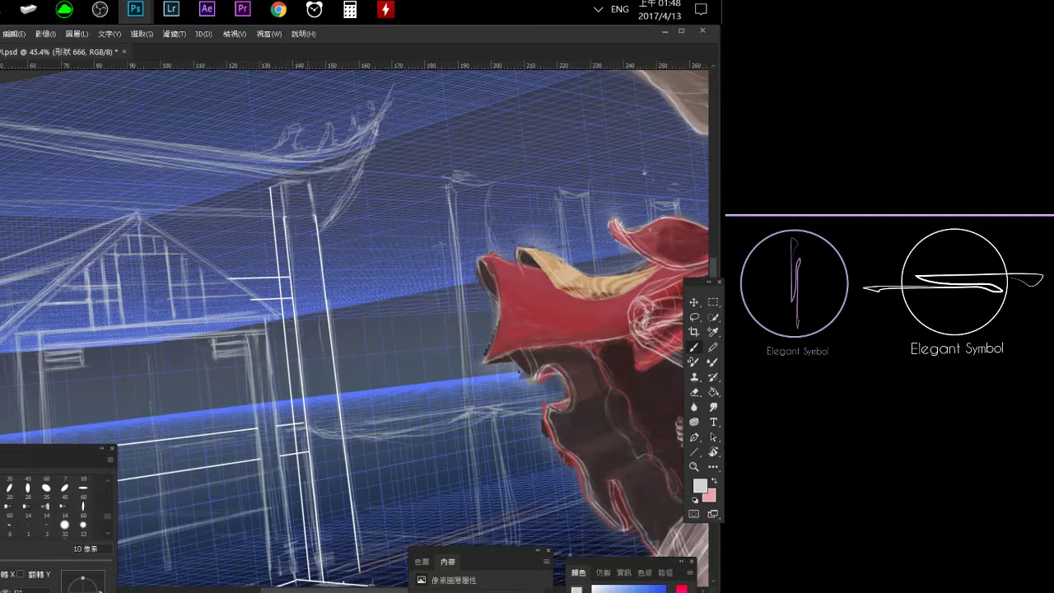
{"action": "key", "text": "e"}
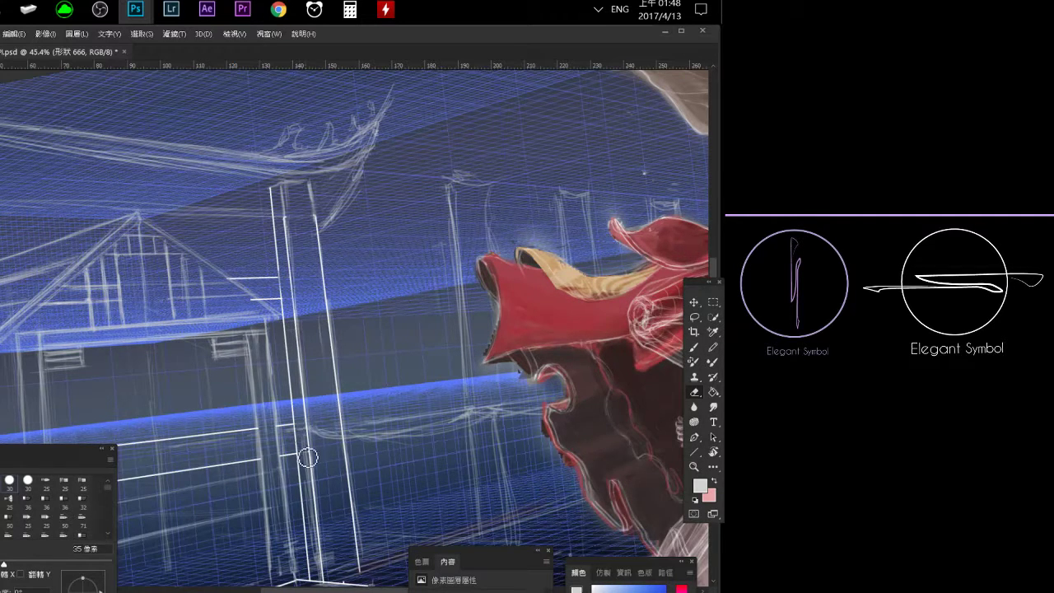
{"action": "key", "text": "b"}
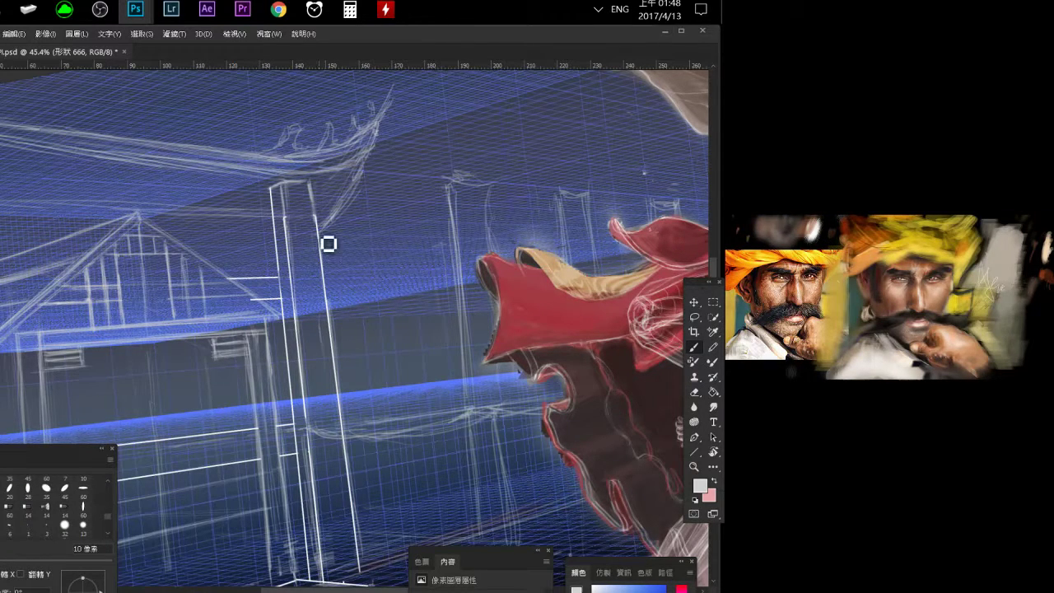
Hide the recording window and reduce the brush to 5 px.
{"action": "left_click", "coordinate": [100, 9]}
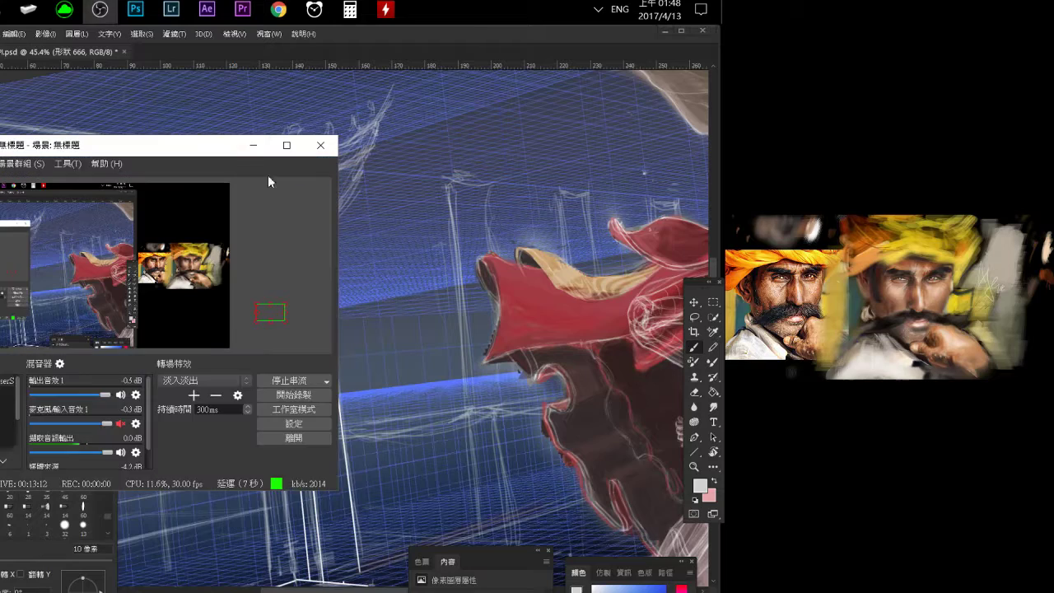
{"action": "left_click", "coordinate": [253, 144]}
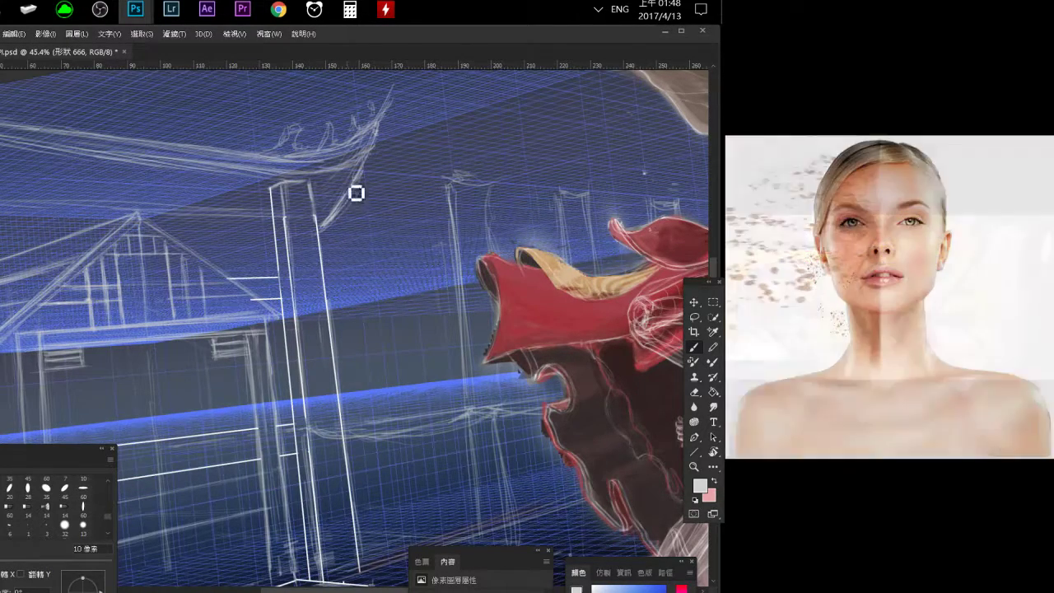
{"action": "key", "text": "e"}
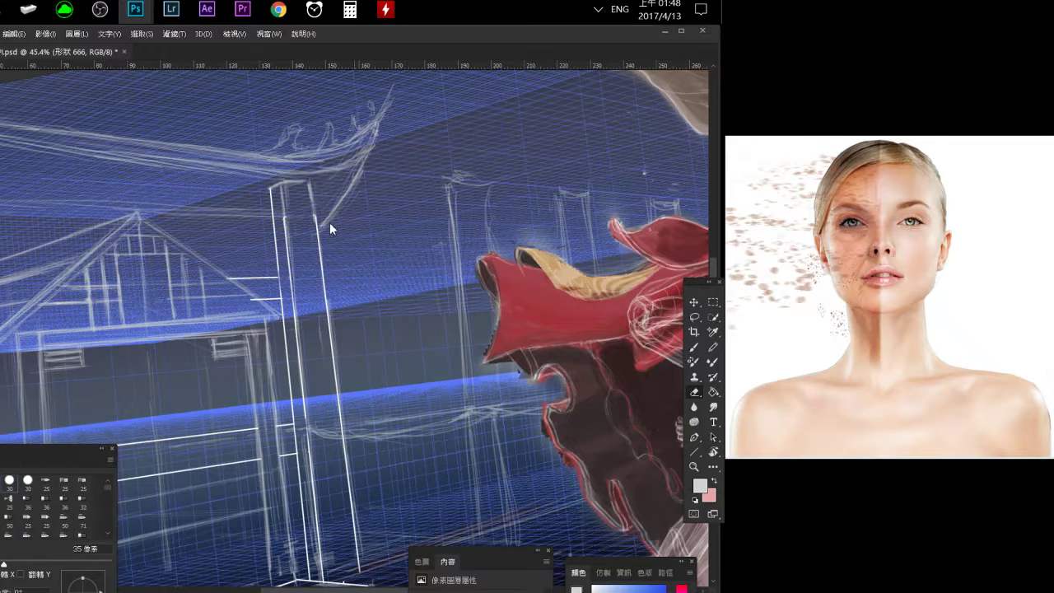
{"action": "key", "text": "b"}
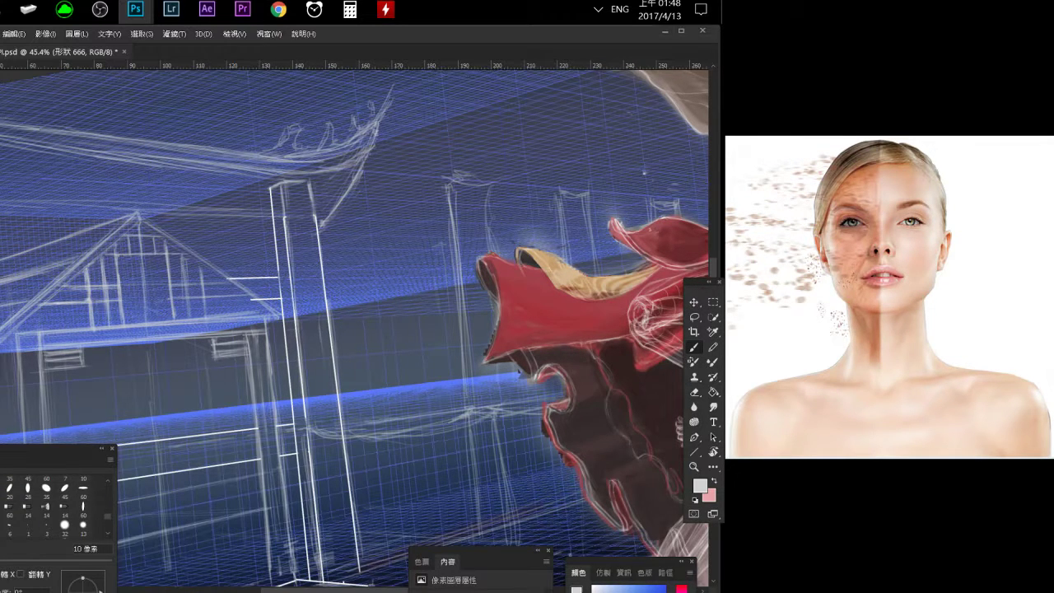
{"action": "key", "text": "e"}
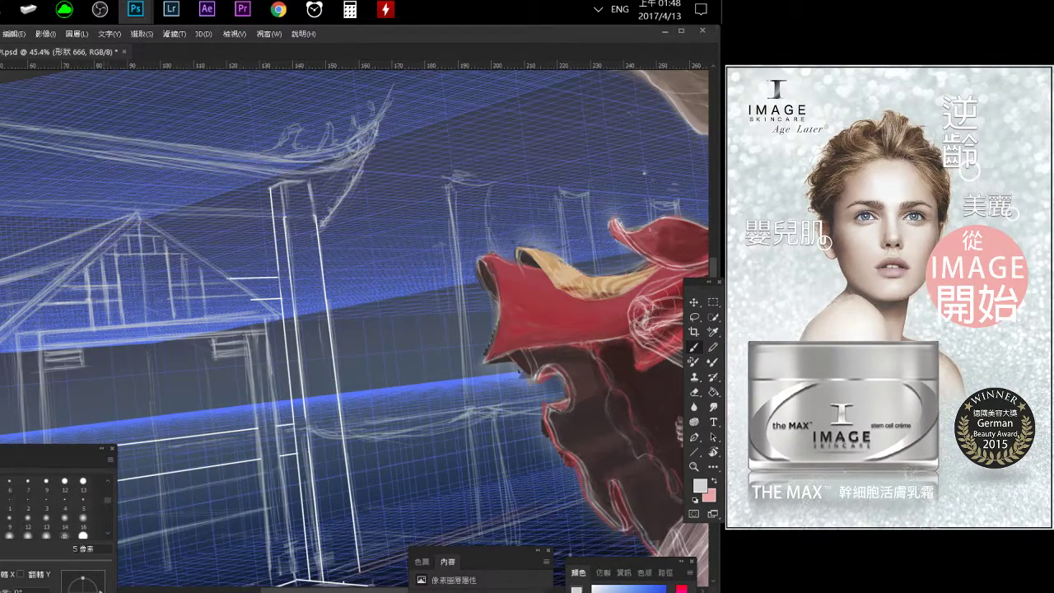
Draw four parallel horizontal lines leftward from the pillar across the roof area.
{"action": "left_click_drag", "start_coordinate": [82, 212], "coordinate": [259, 222]}
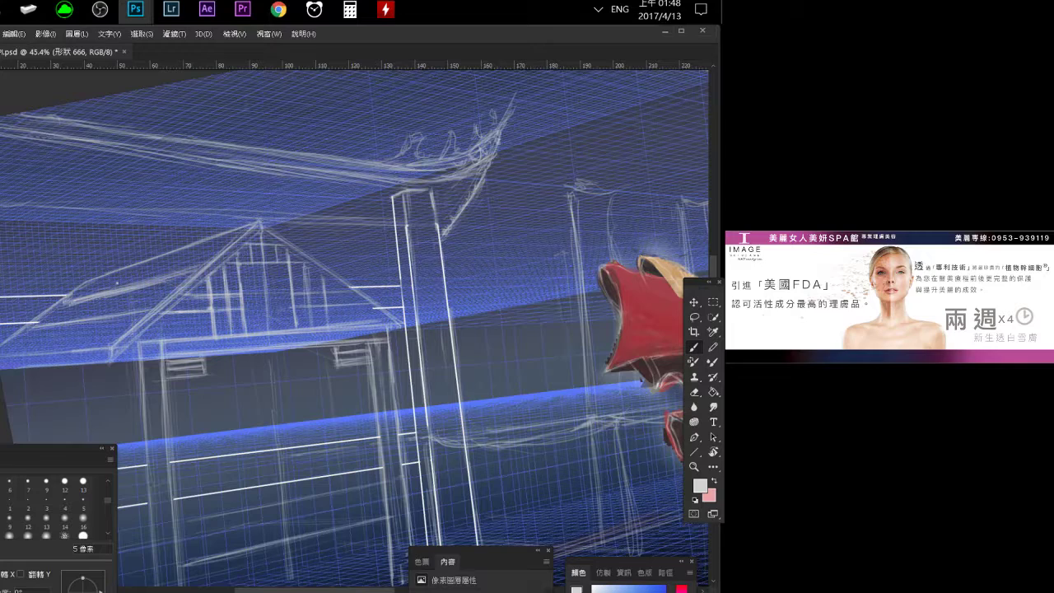
{"action": "key", "text": "u"}
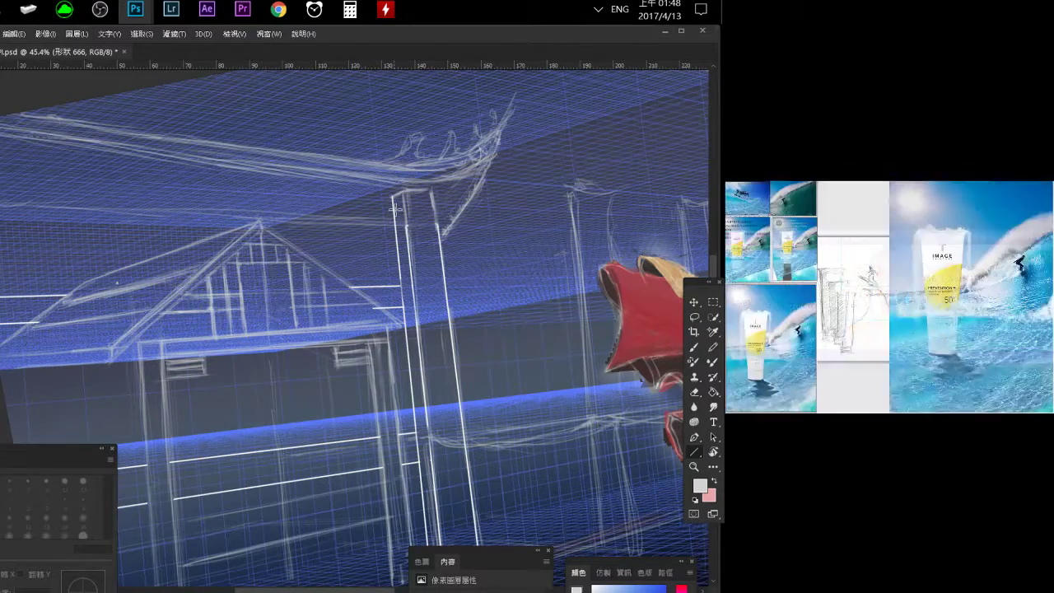
{"action": "mouse_move", "coordinate": [403, 209]}
{"action": "left_mouse_down"}
{"action": "mouse_move", "coordinate": [91, 152]}
{"action": "mouse_move", "coordinate": [87, 173]}
{"action": "left_mouse_up"}
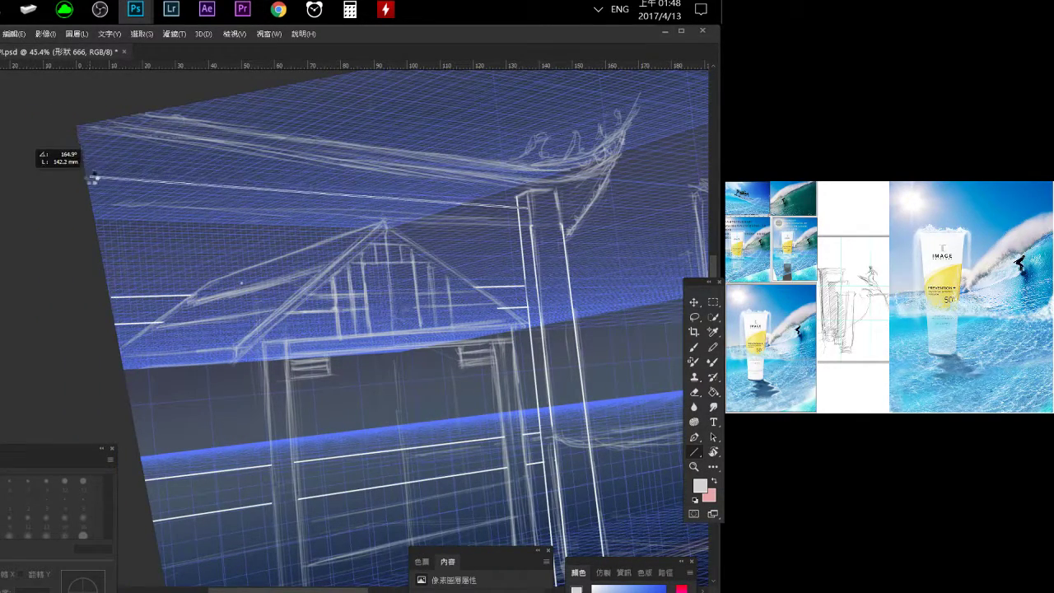
{"action": "left_click_drag", "start_coordinate": [86, 173], "coordinate": [91, 174]}
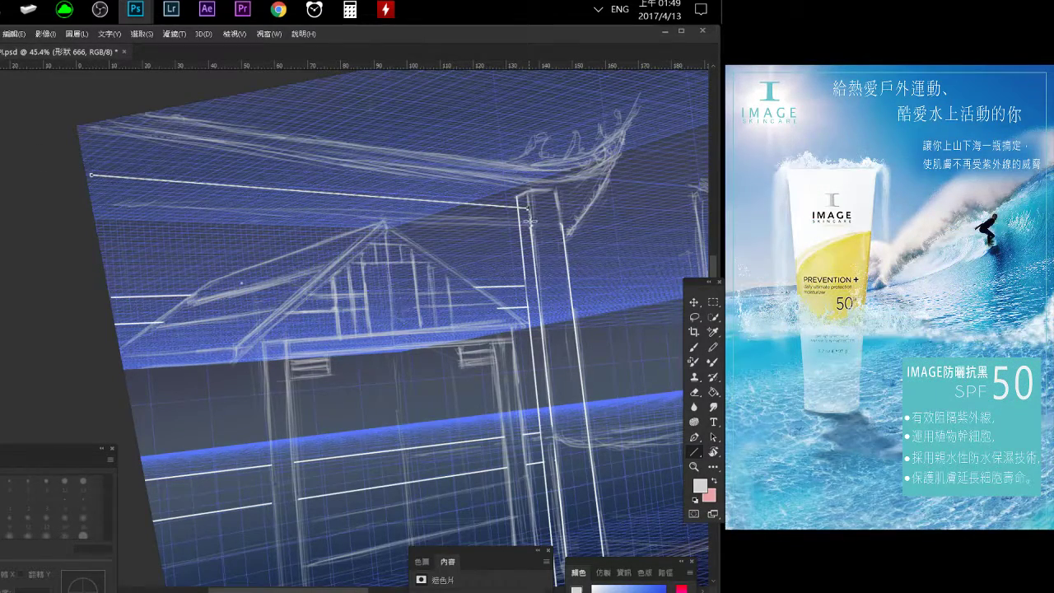
{"action": "left_click_drag", "start_coordinate": [525, 220], "coordinate": [89, 194]}
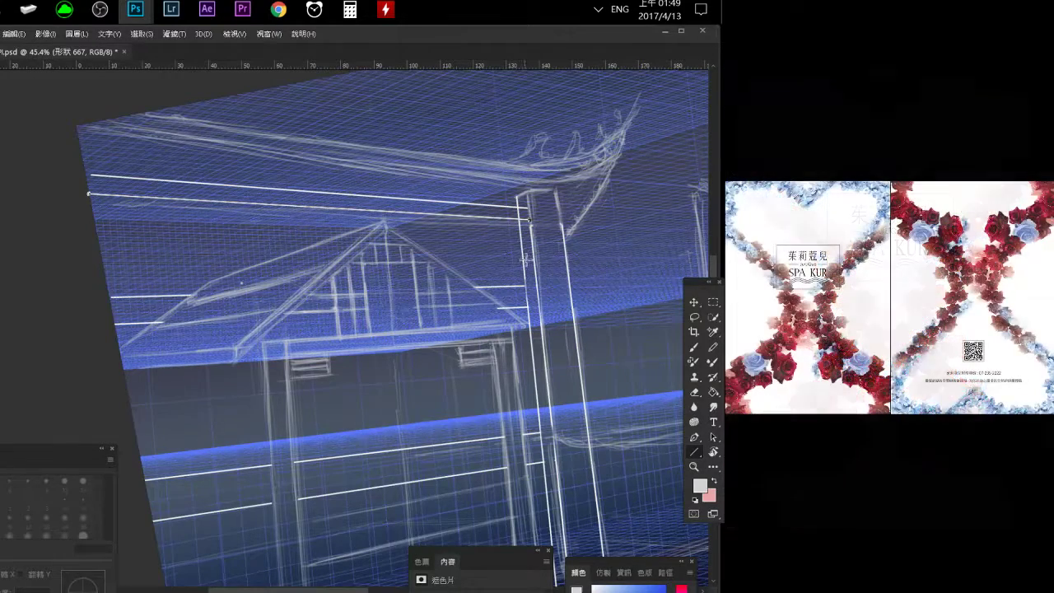
{"action": "left_click_drag", "start_coordinate": [532, 256], "coordinate": [95, 241]}
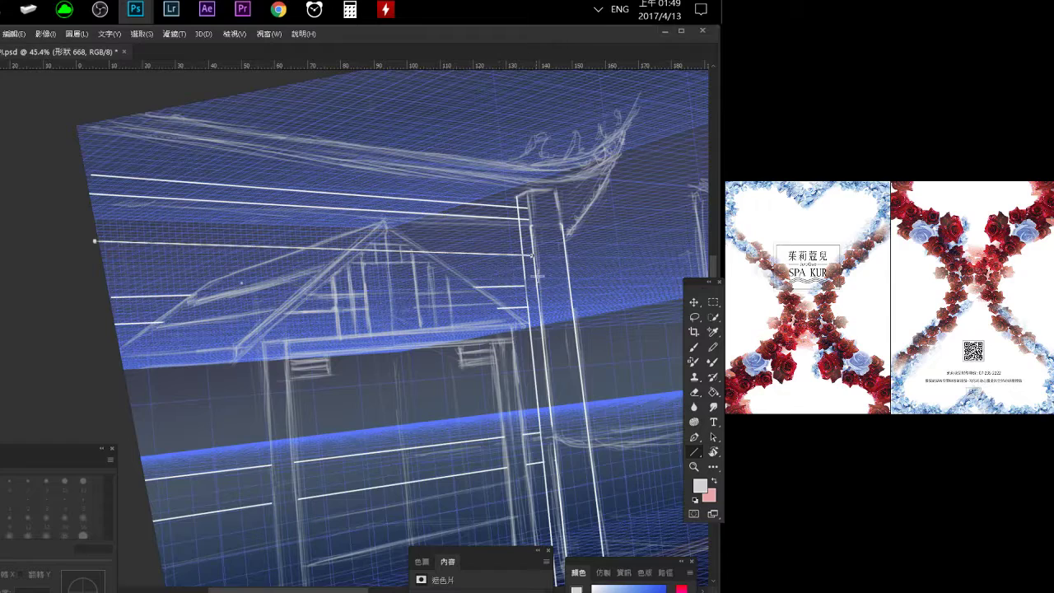
{"action": "left_click_drag", "start_coordinate": [536, 273], "coordinate": [107, 265]}
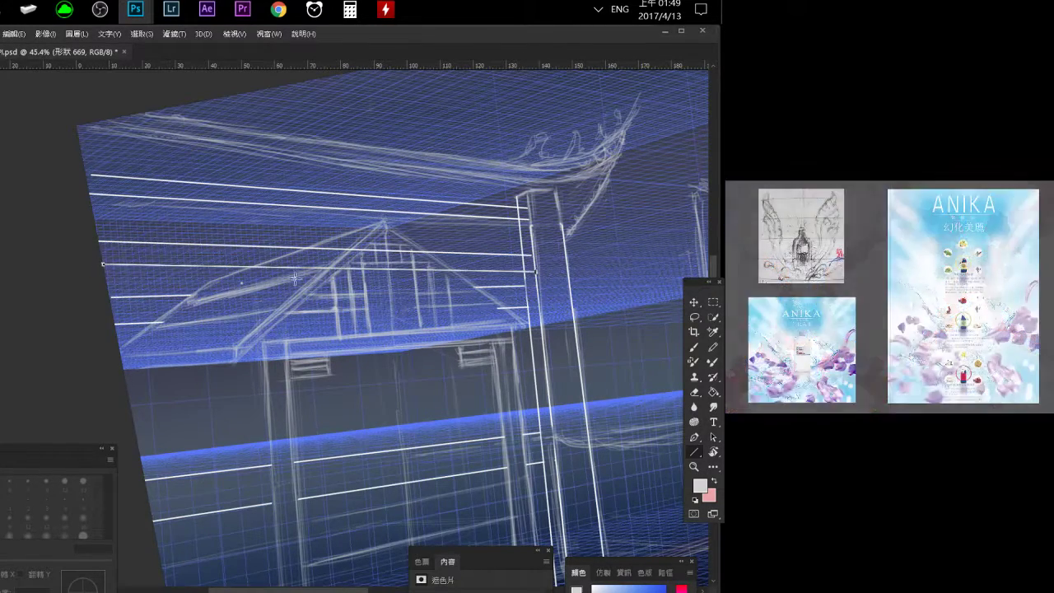
{"action": "key", "text": "e"}
{"action": "key", "text": "ctrl+alt+a"}
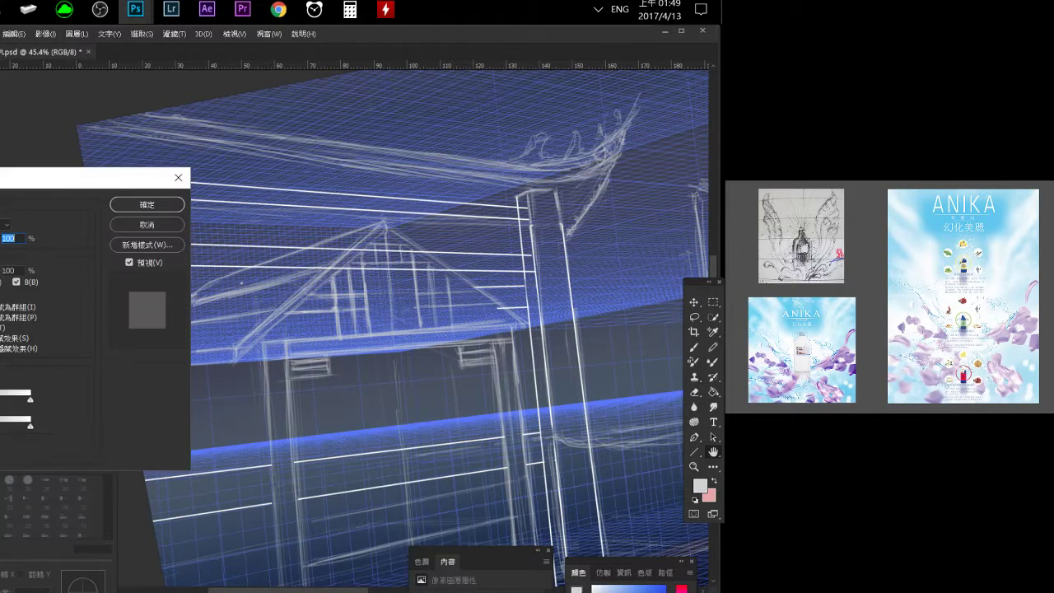
Step through undo history to compare the faint sketch strokes and white guide lines.
{"action": "key", "text": "alt+["}
{"action": "key", "text": "ctrl+alt+a"}
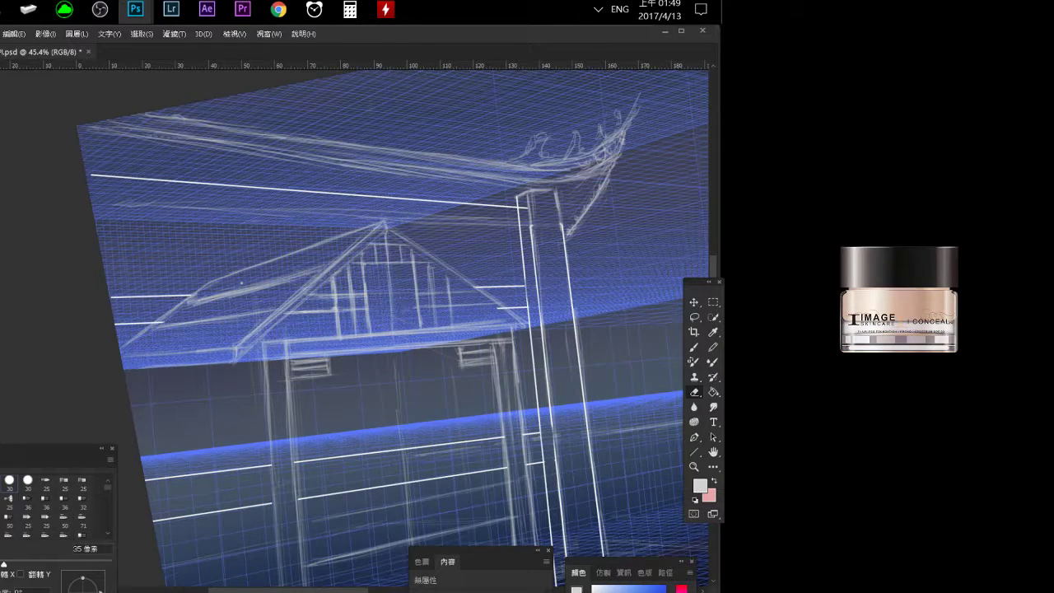
{"action": "key", "text": "ctrl+z"}
{"action": "key", "text": "ctrl+alt+z"}
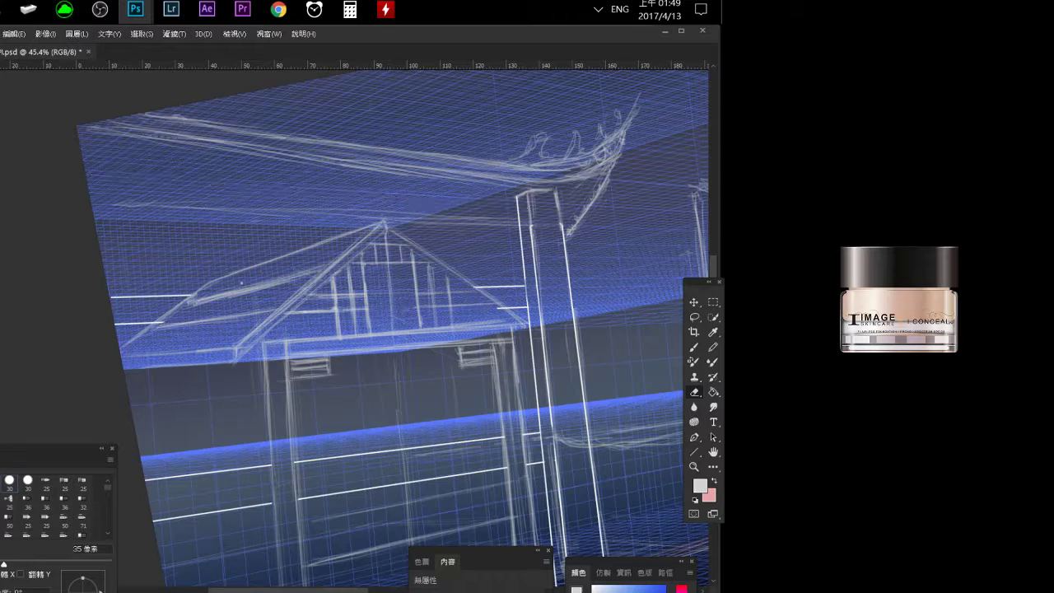
{"action": "key", "text": "ctrl+shift+z"}
{"action": "key", "text": "ctrl+alt+z"}
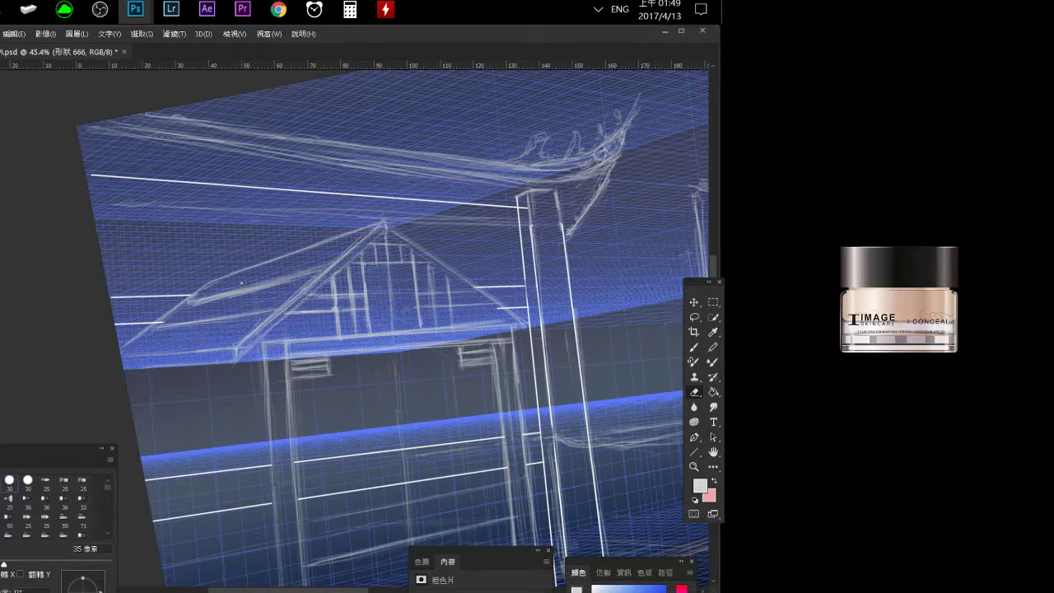
{"action": "key", "text": "ctrl+alt+z"}
{"action": "key", "text": "ctrl+shift+z"}
{"action": "key", "text": "ctrl+shift+z"}
{"action": "key", "text": "ctrl+shift+z"}
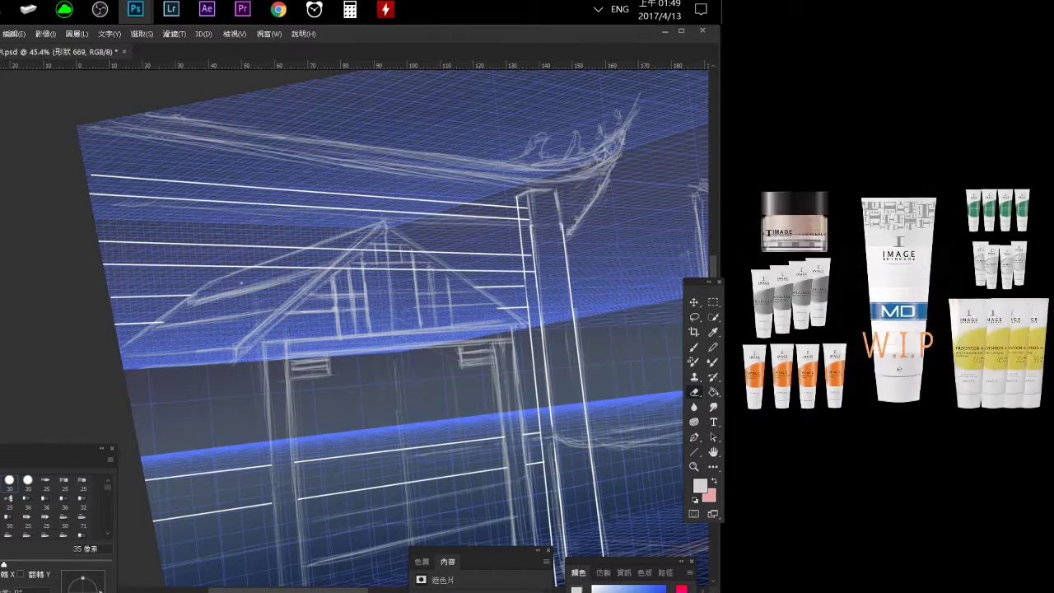
{"action": "key", "text": "ctrl+alt+z"}
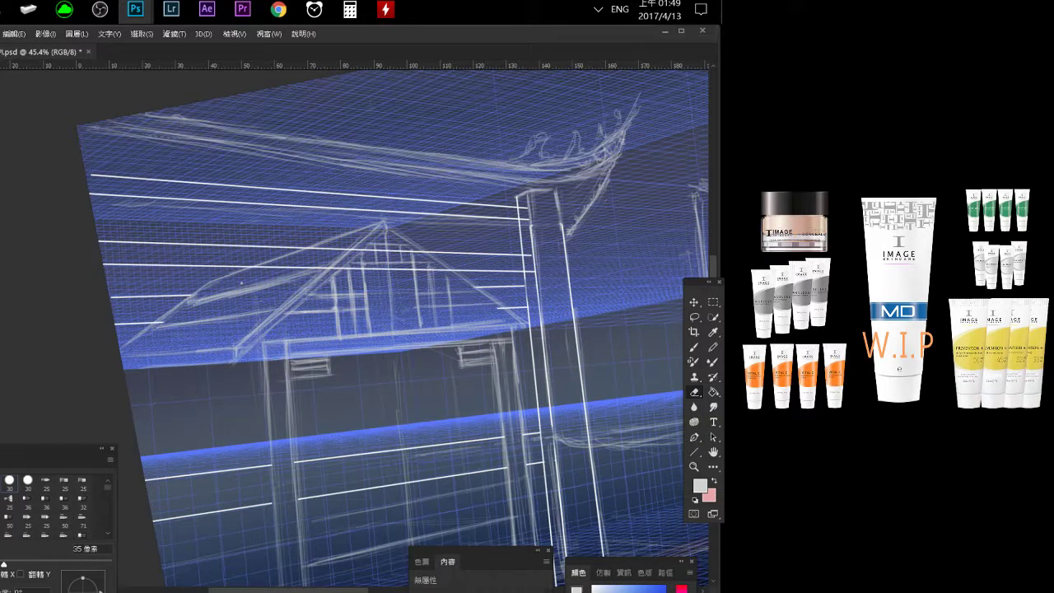
Switch between layer 圖層 665 and line layer 形狀 669, toggling the two white lines.
{"action": "key", "text": "ctrl+alt+z"}
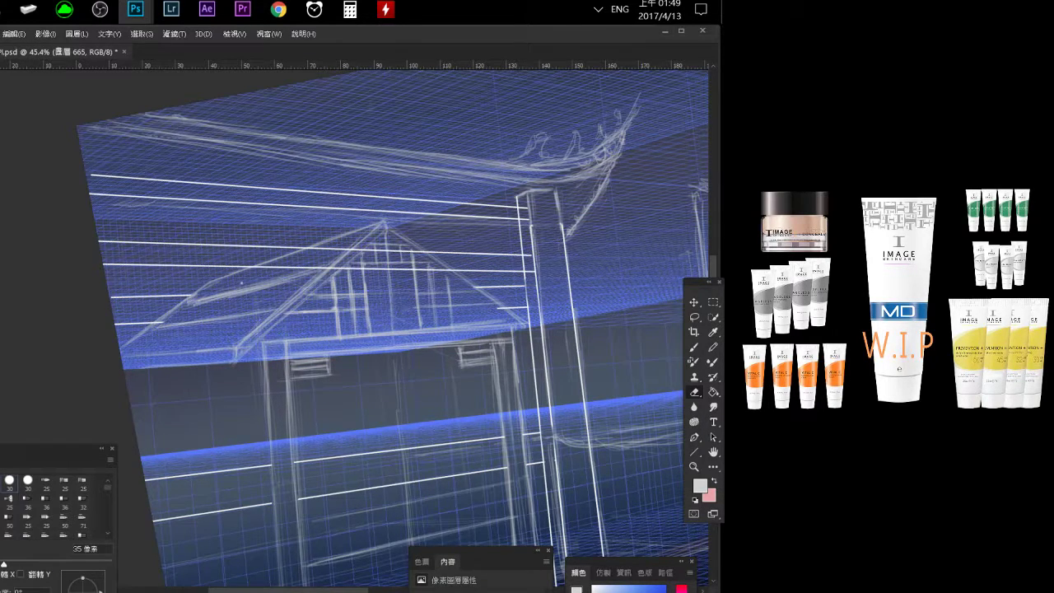
{"action": "key", "text": "ctrl+shift+z"}
{"action": "key", "text": "ctrl+shift+z"}
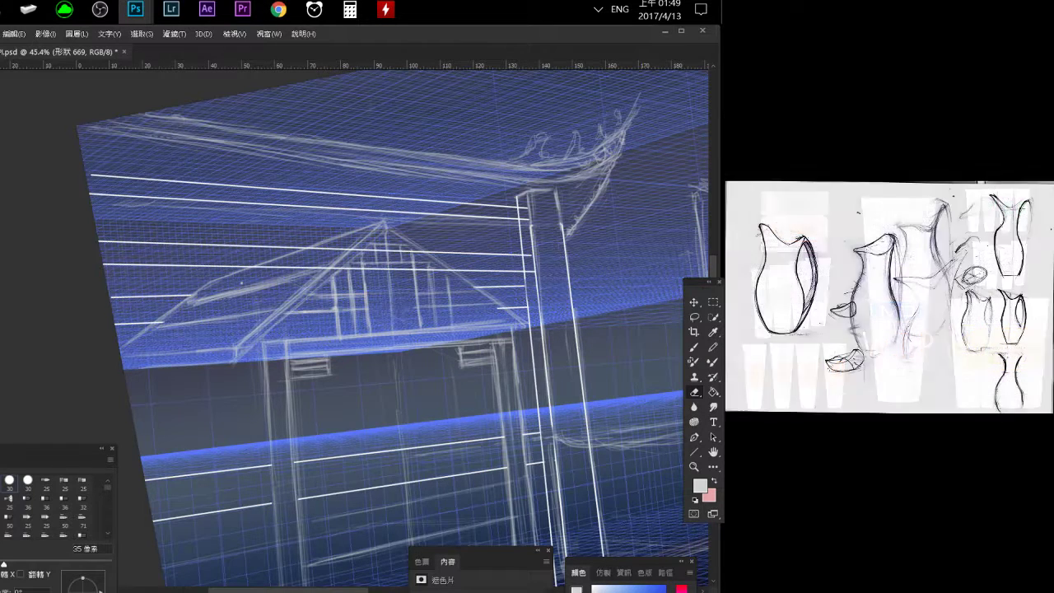
{"action": "key", "text": "ctrl+alt+z"}
{"action": "key", "text": "ctrl+shift+z"}
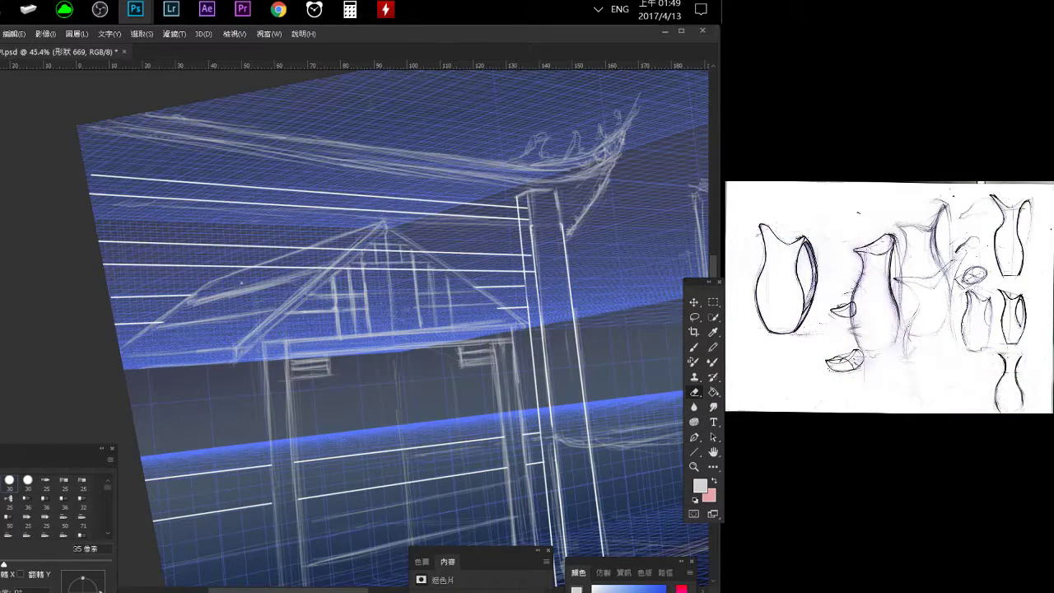
{"action": "key", "text": "ctrl+alt+z"}
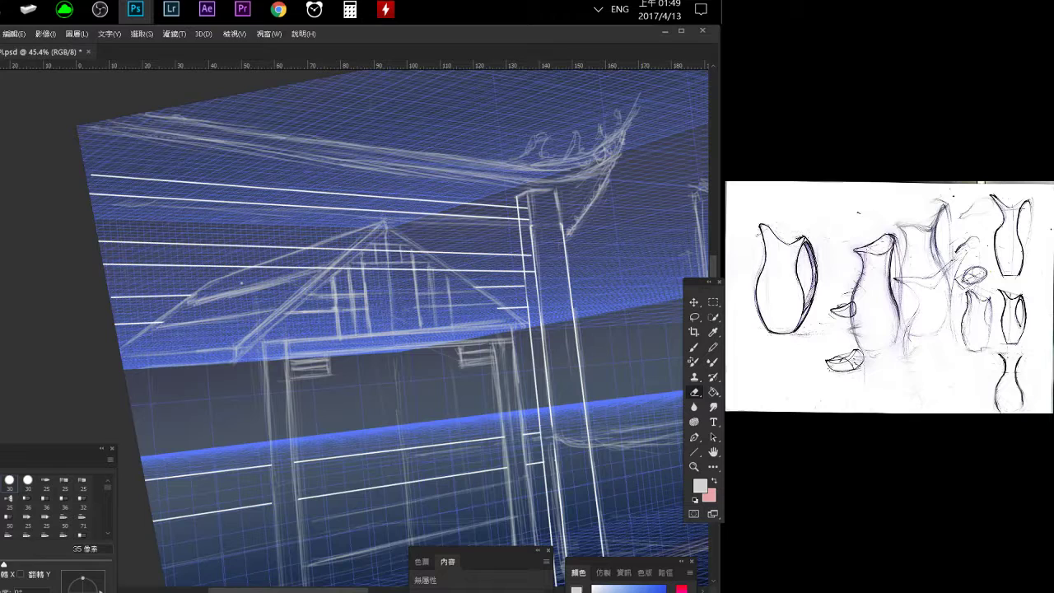
{"action": "key", "text": "ctrl+shift+z"}
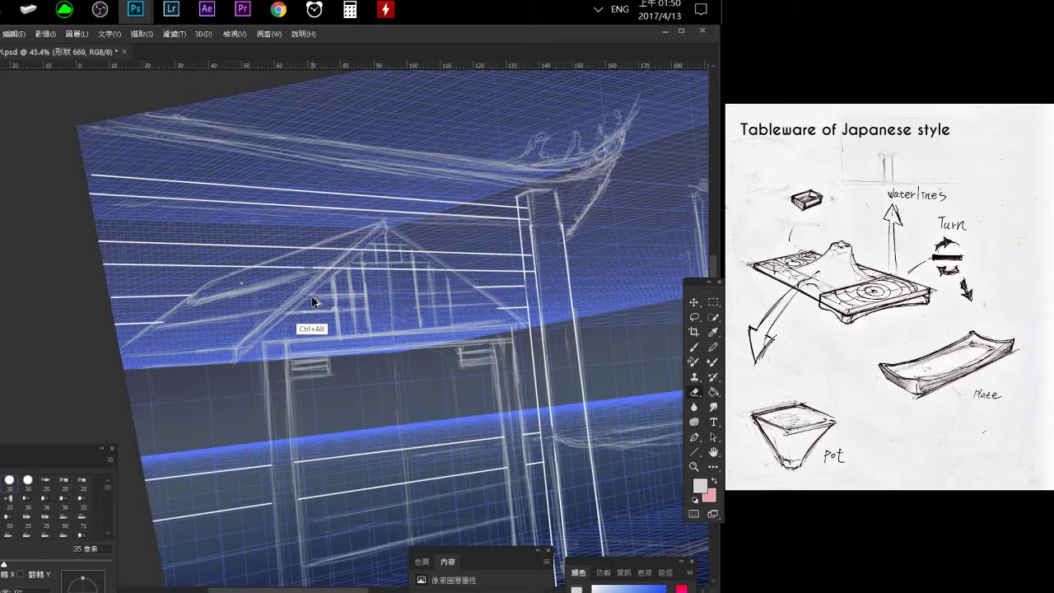
{"action": "key", "text": "alt+bracketleft"}
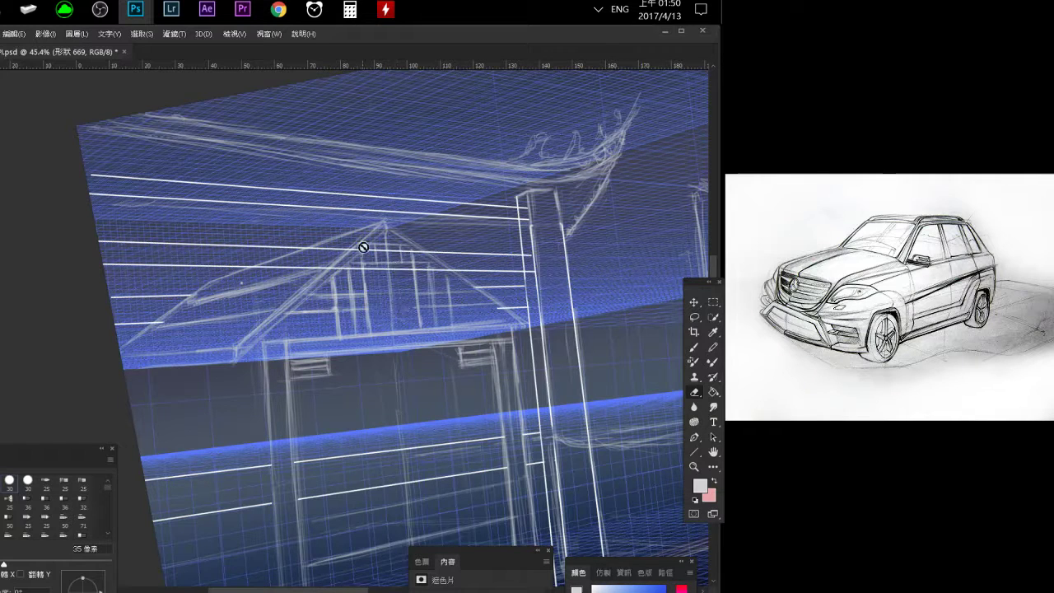
{"action": "key", "text": "alt+bracketright"}
Rasterize line layer 形狀 669 and erase part of a white line in Block mode.
{"action": "left_click", "coordinate": [262, 437]}
{"action": "left_click", "coordinate": [306, 250]}
{"action": "left_click", "coordinate": [237, 592]}
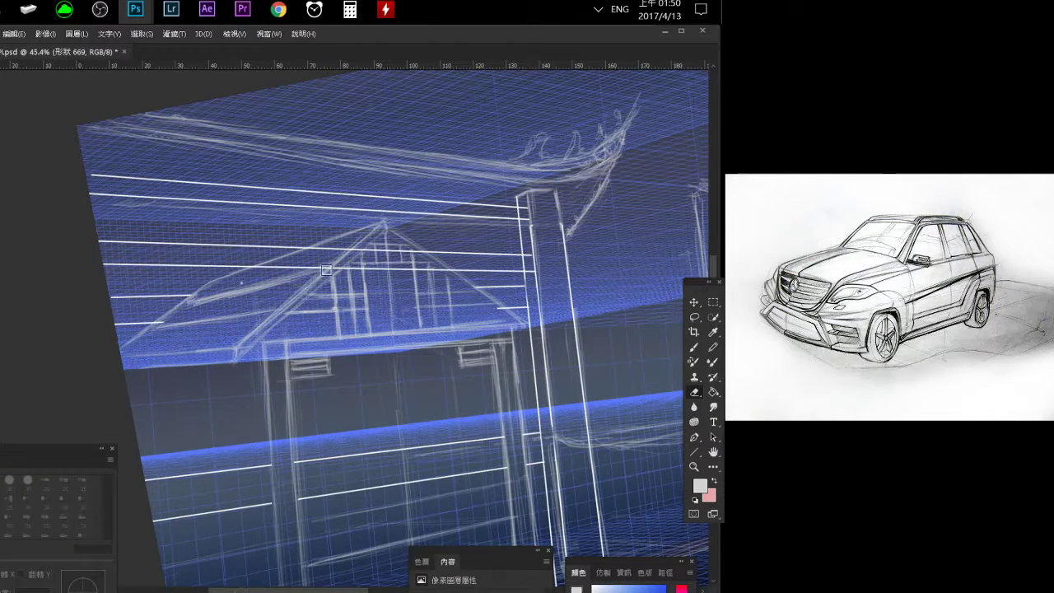
{"action": "mouse_move", "coordinate": [329, 265]}
{"action": "left_mouse_down"}
{"action": "mouse_move", "coordinate": [276, 267]}
{"action": "mouse_move", "coordinate": [354, 270]}
{"action": "mouse_move", "coordinate": [412, 254]}
{"action": "mouse_move", "coordinate": [401, 264]}
{"action": "mouse_move", "coordinate": [438, 270]}
{"action": "mouse_move", "coordinate": [455, 298]}
{"action": "left_mouse_up"}
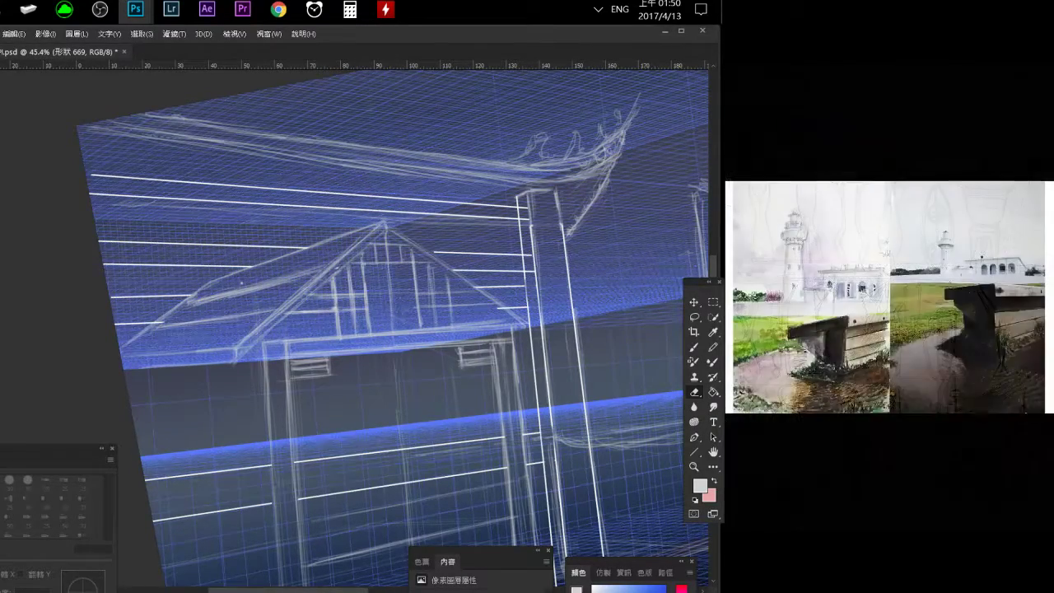
{"action": "key", "text": "ctrl+z"}
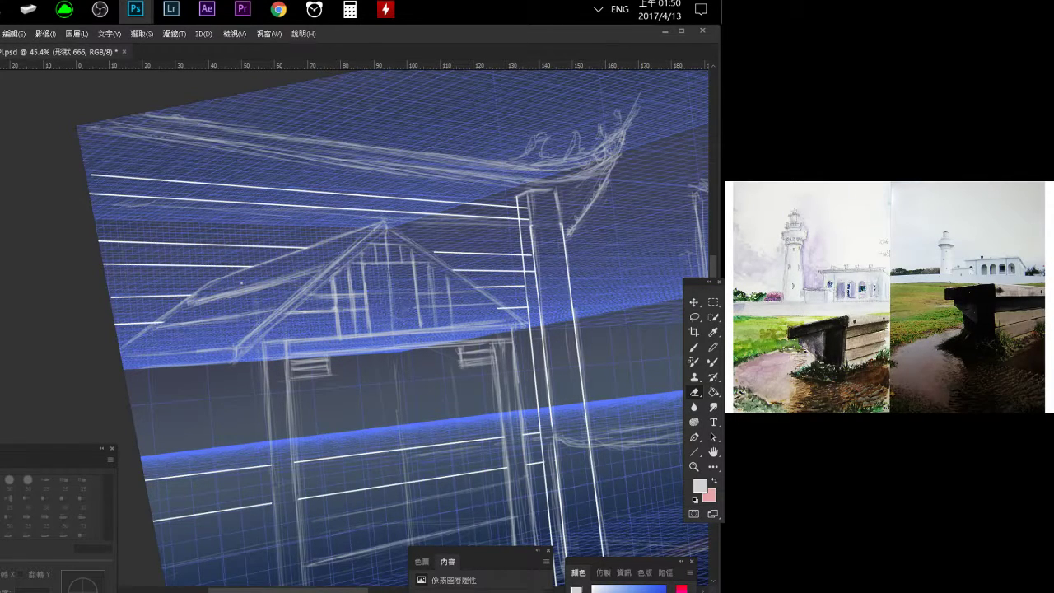
{"action": "key", "text": "ctrl+z"}
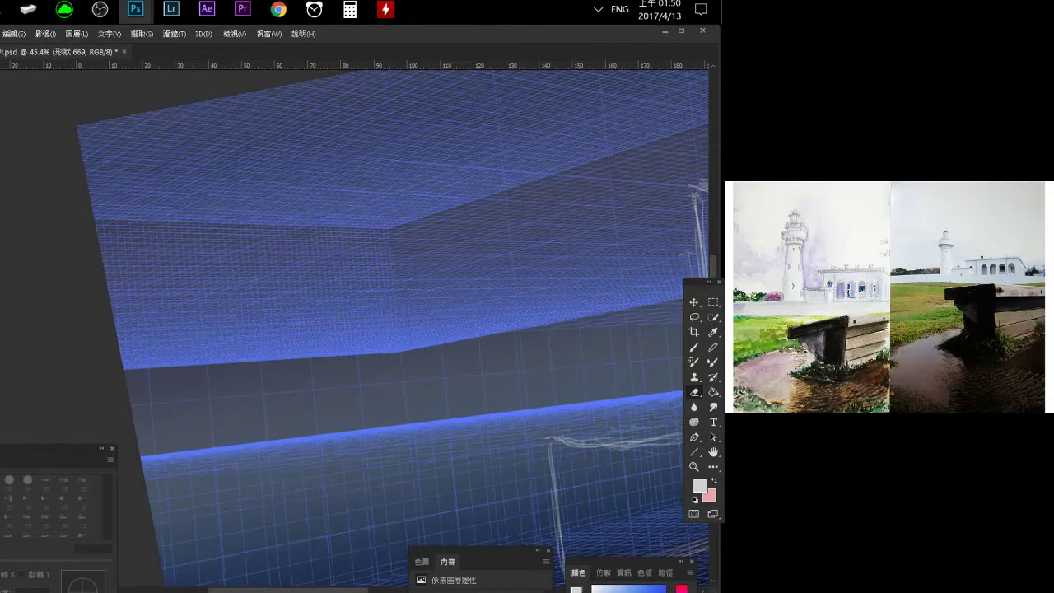
Zoom out to show the robed figure and save the document.
{"action": "mouse_move", "coordinate": [426, 378]}
{"action": "left_mouse_down"}
{"action": "mouse_move", "coordinate": [366, 289]}
{"action": "mouse_move", "coordinate": [313, 280]}
{"action": "left_mouse_up"}
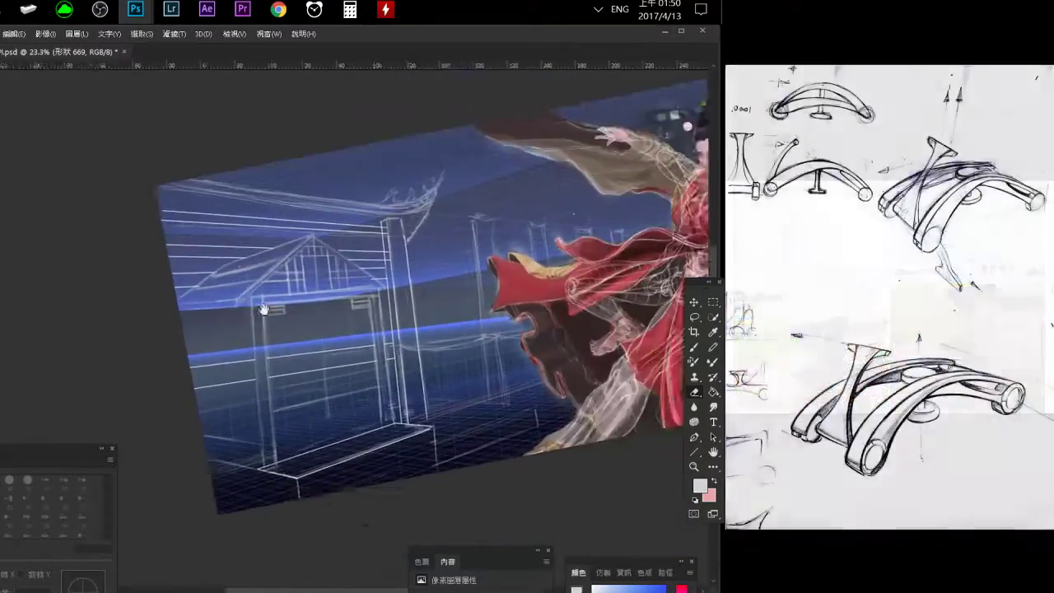
{"action": "left_click_drag", "start_coordinate": [272, 322], "coordinate": [198, 372]}
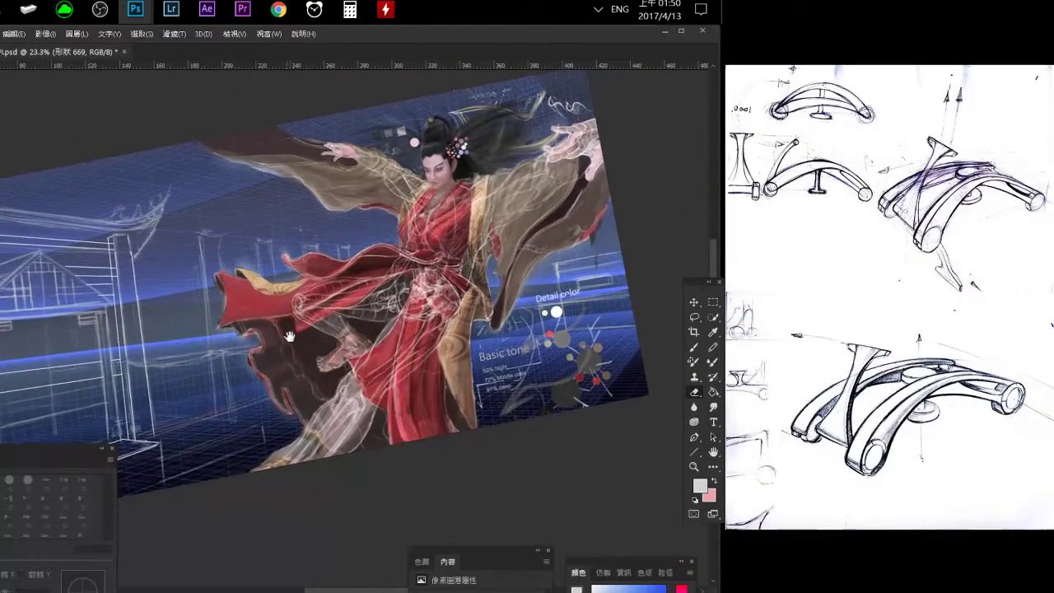
{"action": "left_click_drag", "start_coordinate": [260, 306], "coordinate": [279, 316]}
{"action": "key", "text": "ctrl+s"}
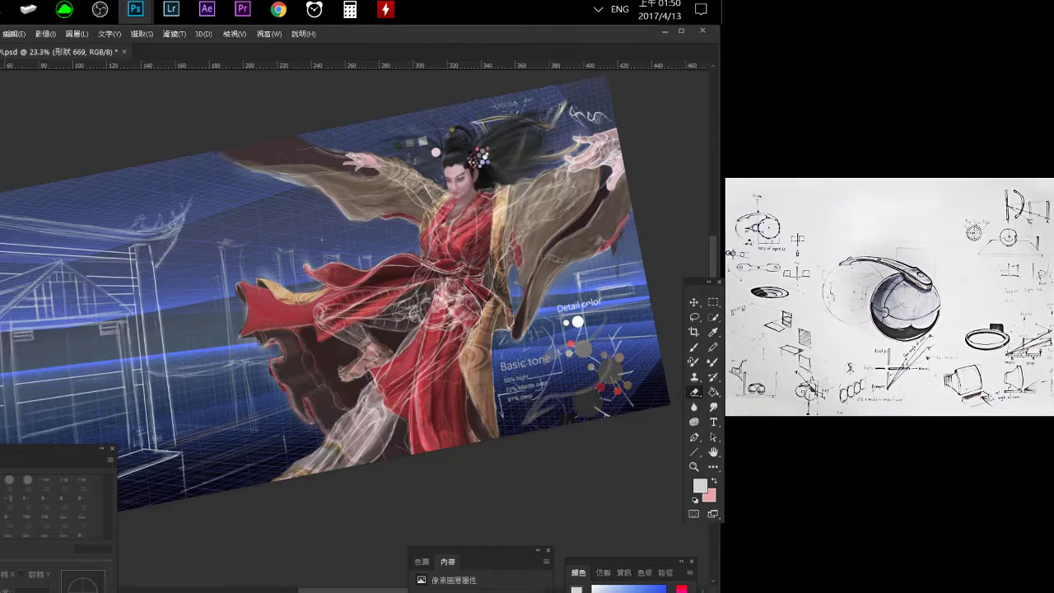
Set the brush to 2 px, then pick the 19 px round brush preset.
{"action": "key", "text": "b"}
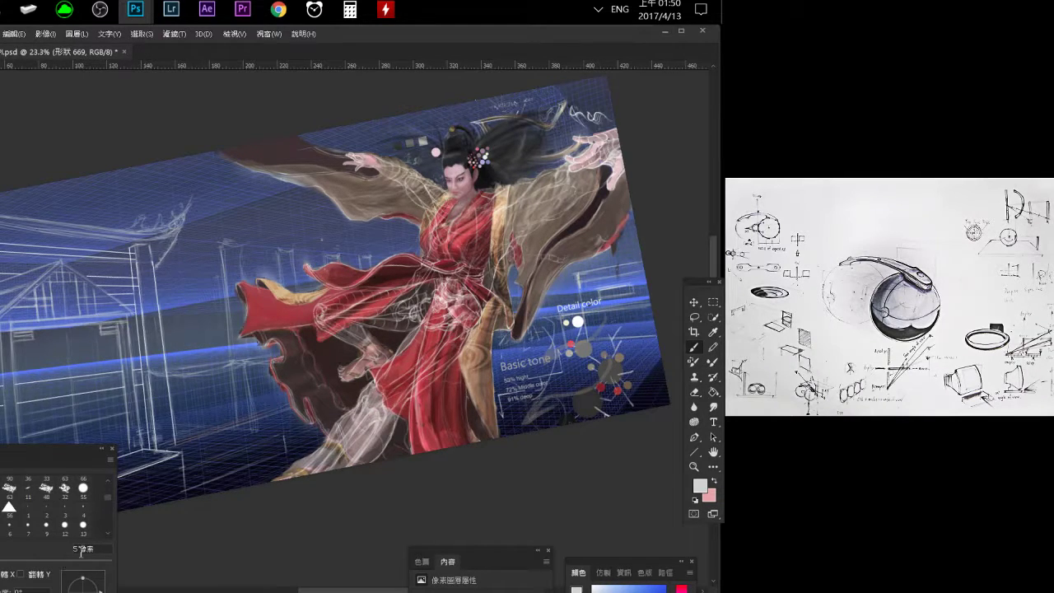
{"action": "left_click", "coordinate": [81, 549]}
{"action": "type", "text": "2"}
{"action": "key", "text": "Return"}
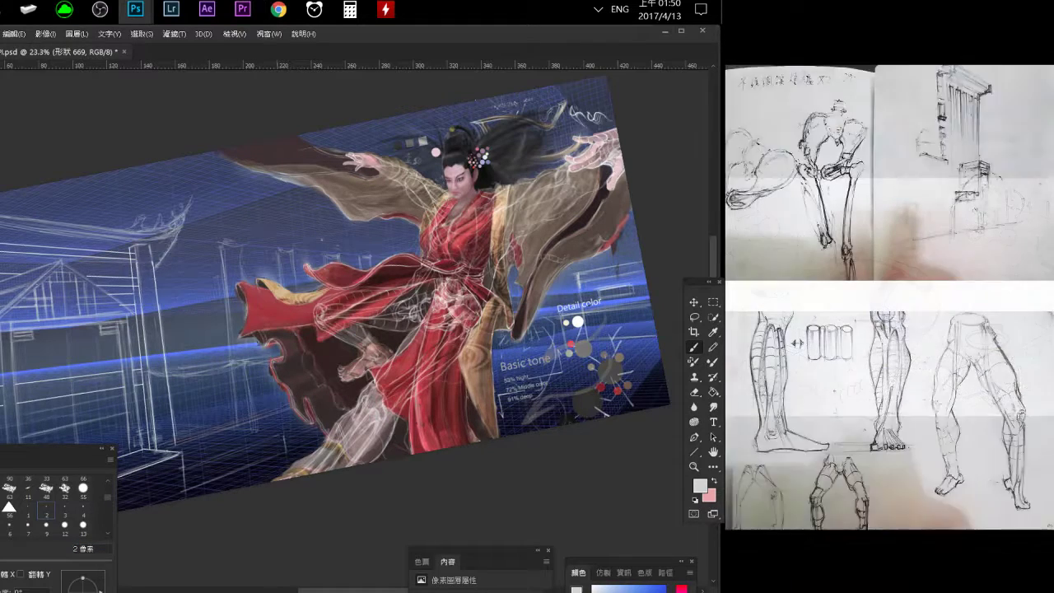
{"action": "left_click", "coordinate": [82, 525]}
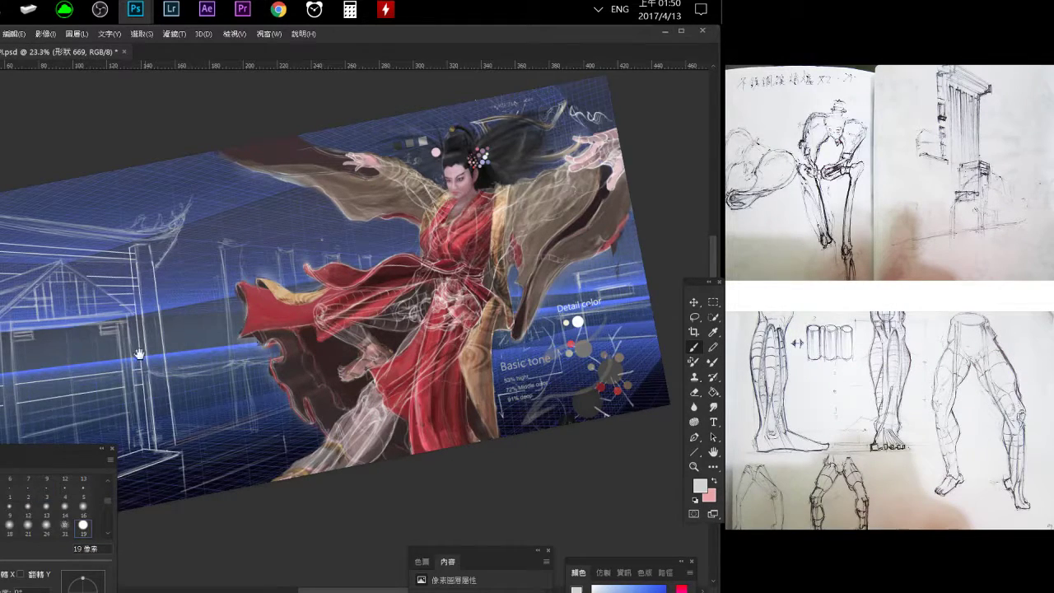
Paint a thin bright vertical line in the wireframe pavilion.
{"action": "left_click_drag", "start_coordinate": [139, 354], "coordinate": [164, 333]}
{"action": "left_click_drag", "start_coordinate": [209, 289], "coordinate": [216, 307]}
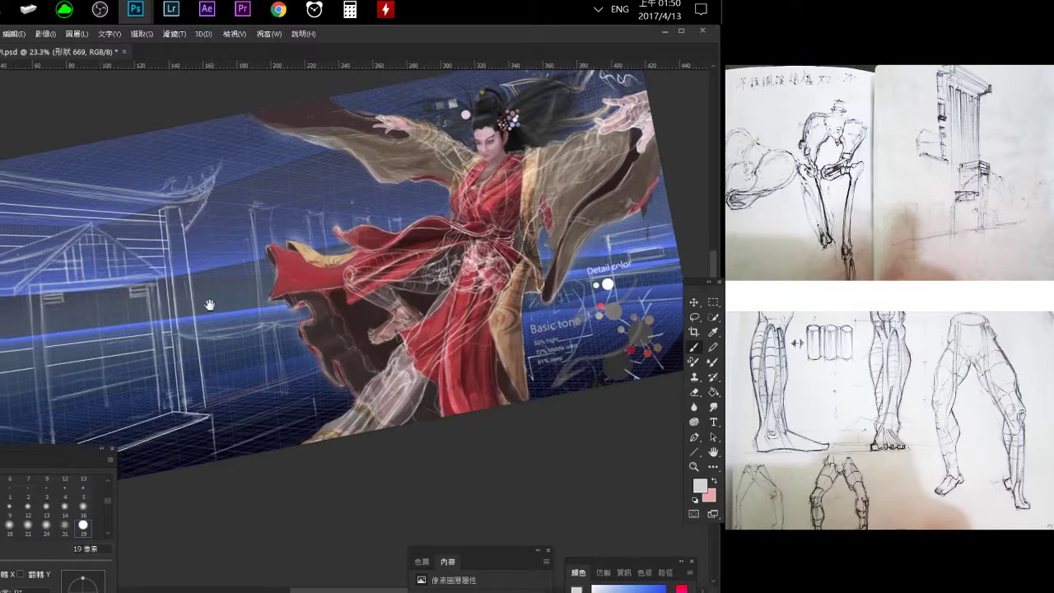
{"action": "key", "text": "e"}
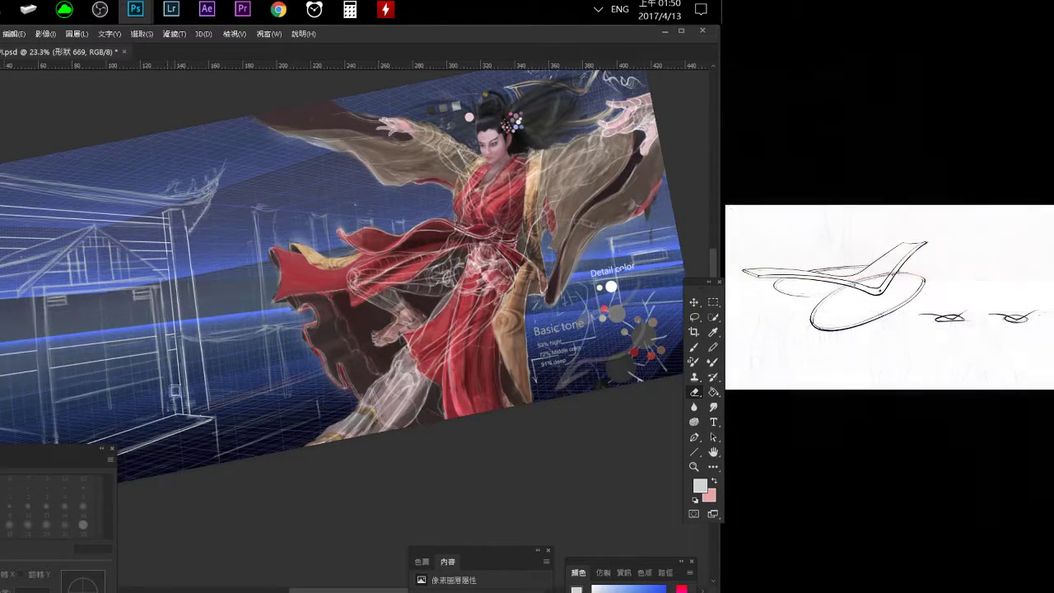
{"action": "key", "text": "b"}
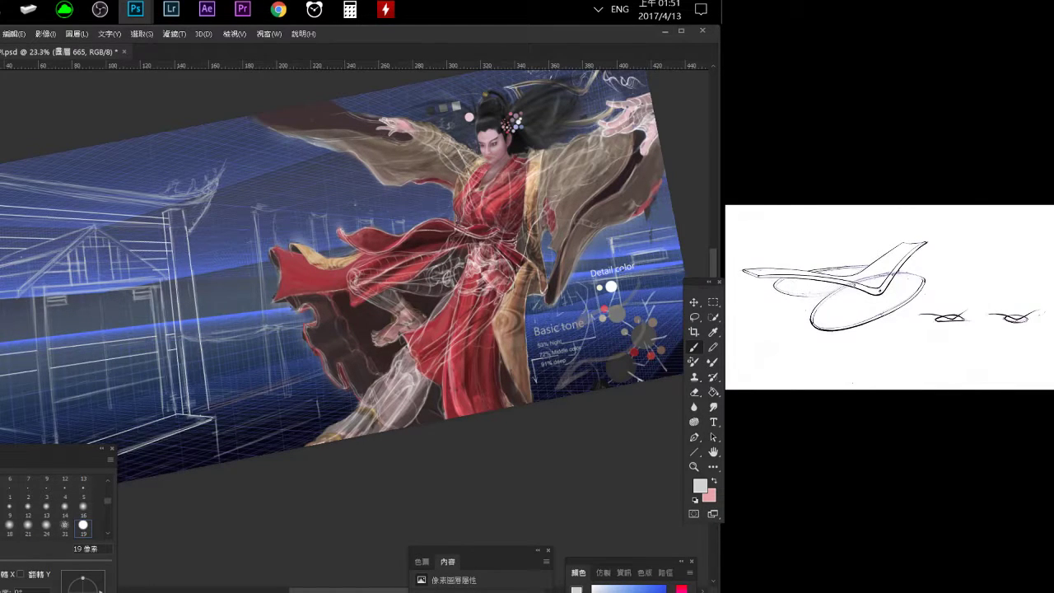
{"action": "key", "text": "e"}
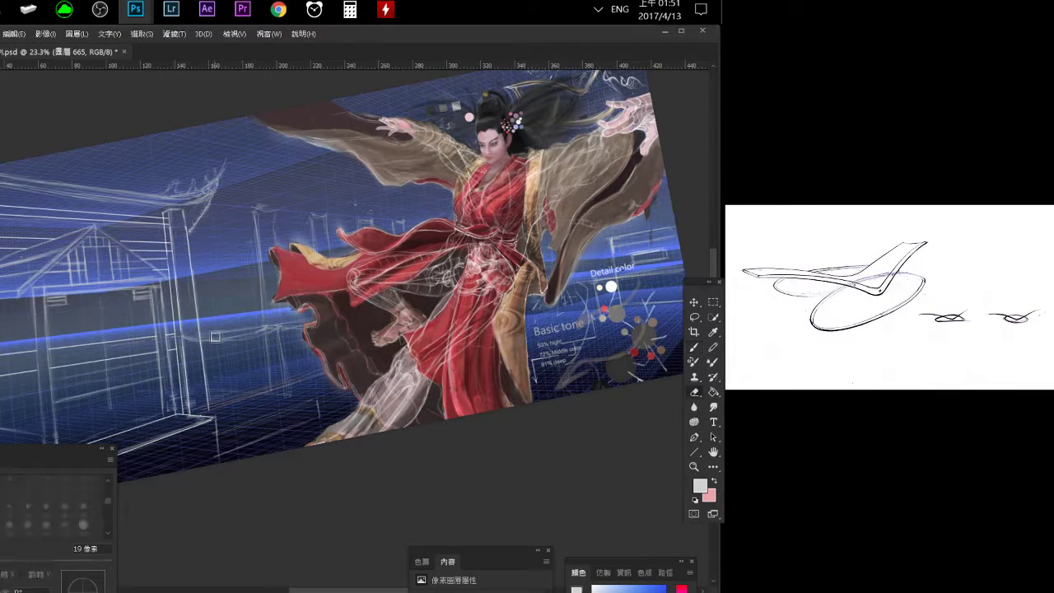
{"action": "key", "text": "b"}
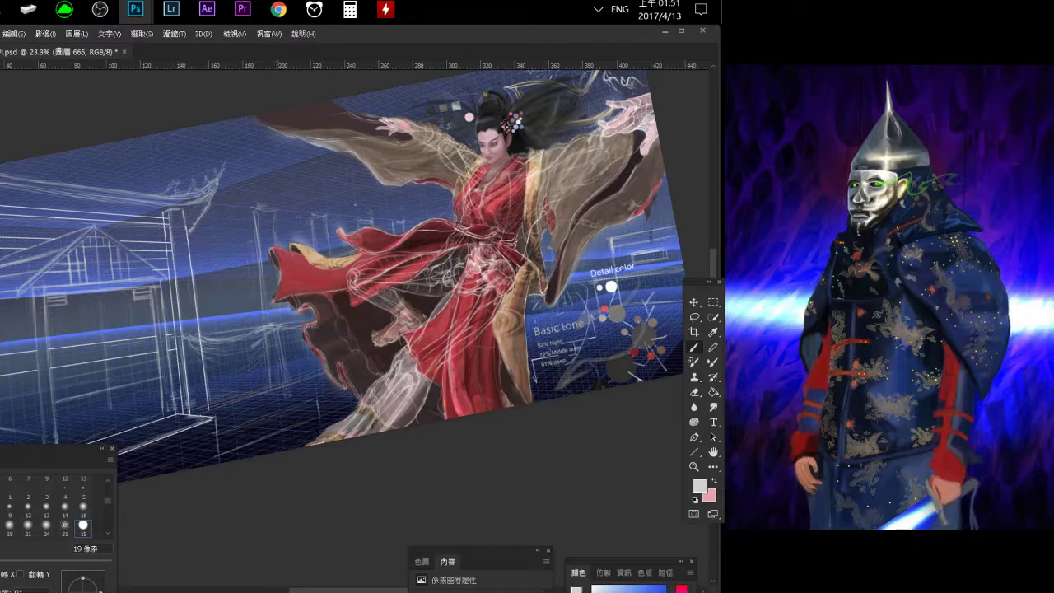
{"action": "left_click_drag", "start_coordinate": [280, 331], "coordinate": [278, 398]}
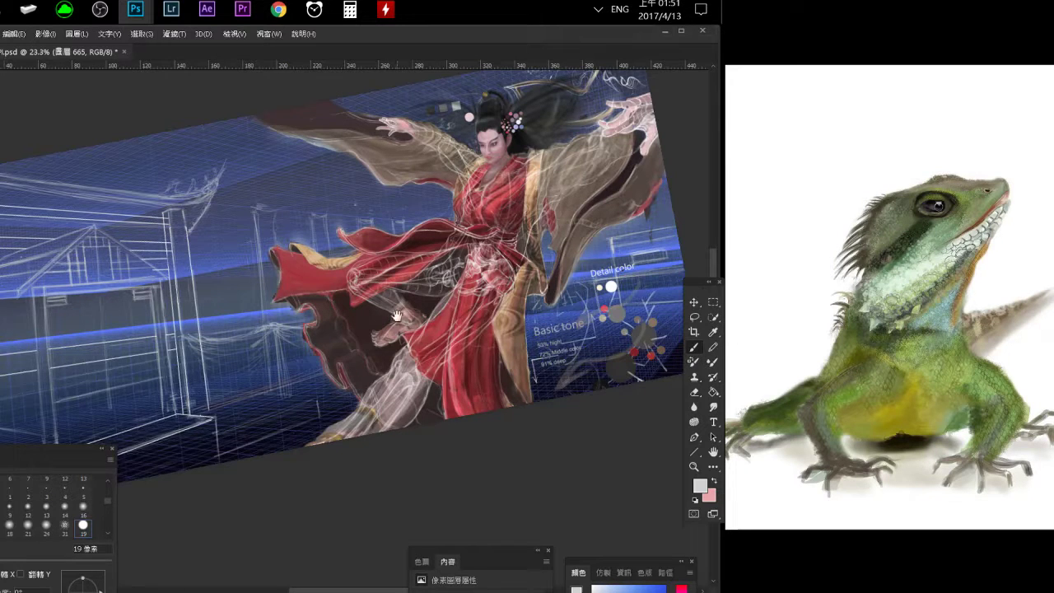
Pan and zoom in on the robe hem and pavilion columns.
{"action": "left_click_drag", "start_coordinate": [397, 316], "coordinate": [359, 341]}
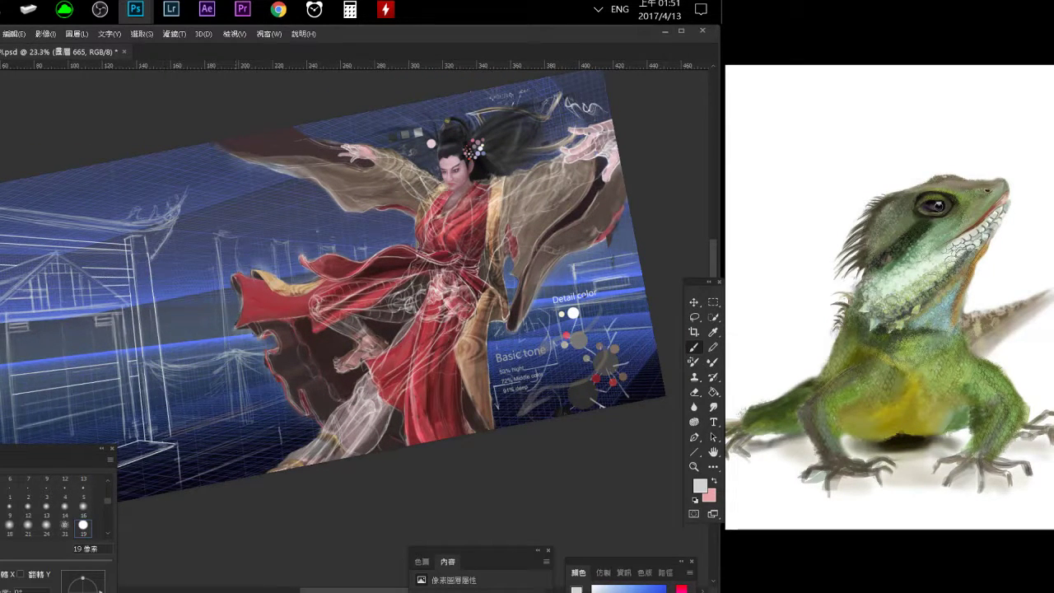
{"action": "mouse_move", "coordinate": [408, 252]}
{"action": "left_mouse_down"}
{"action": "mouse_move", "coordinate": [343, 265]}
{"action": "mouse_move", "coordinate": [440, 251]}
{"action": "left_mouse_up"}
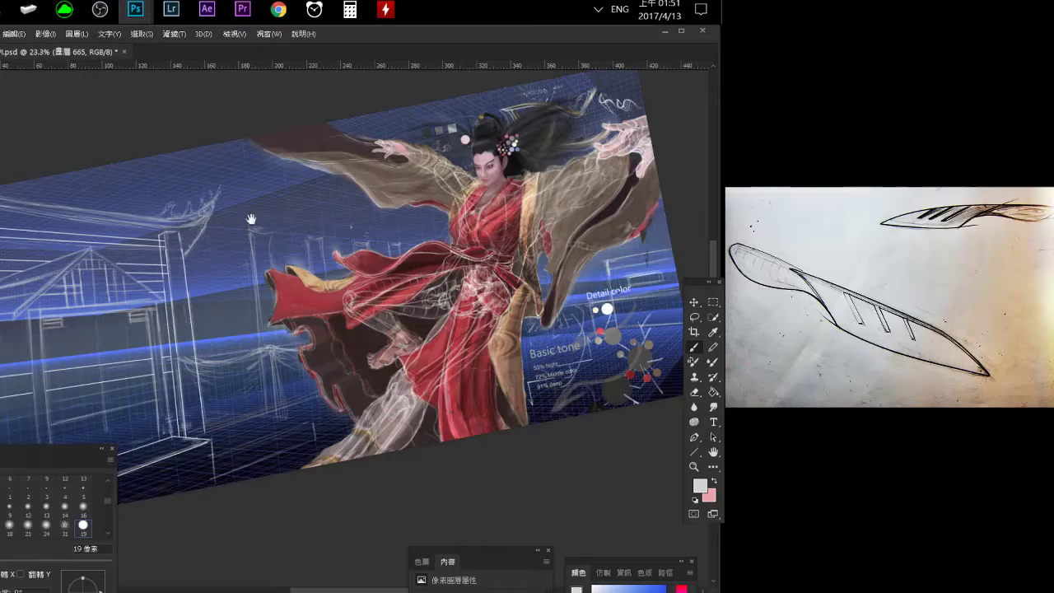
{"action": "mouse_move", "coordinate": [257, 262]}
{"action": "left_mouse_down"}
{"action": "mouse_move", "coordinate": [273, 261]}
{"action": "mouse_move", "coordinate": [263, 205]}
{"action": "left_mouse_up"}
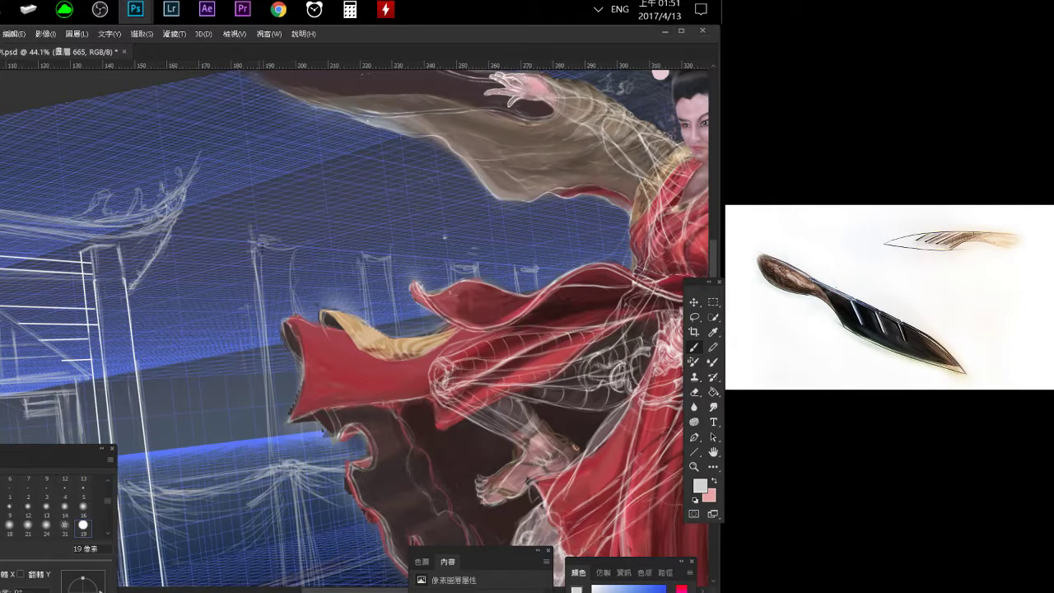
Cap a pavilion column with a short white stroke and choose the 7 px brush.
{"action": "left_click_drag", "start_coordinate": [252, 240], "coordinate": [296, 216]}
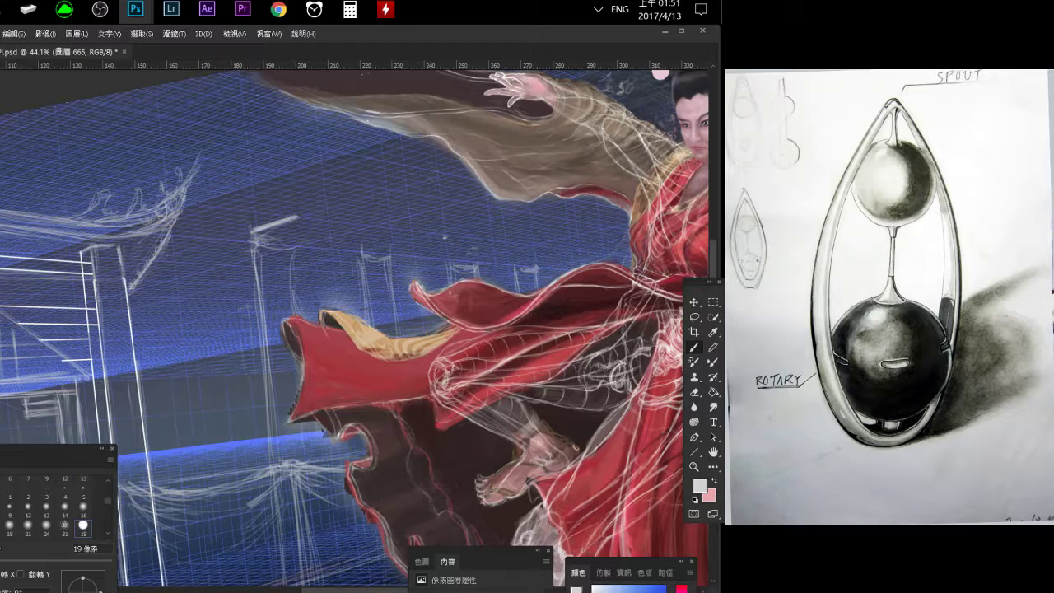
{"action": "scroll", "coordinate": [59, 536], "scroll_direction": "up", "scroll_amount": 2}
{"action": "left_click", "coordinate": [28, 528]}
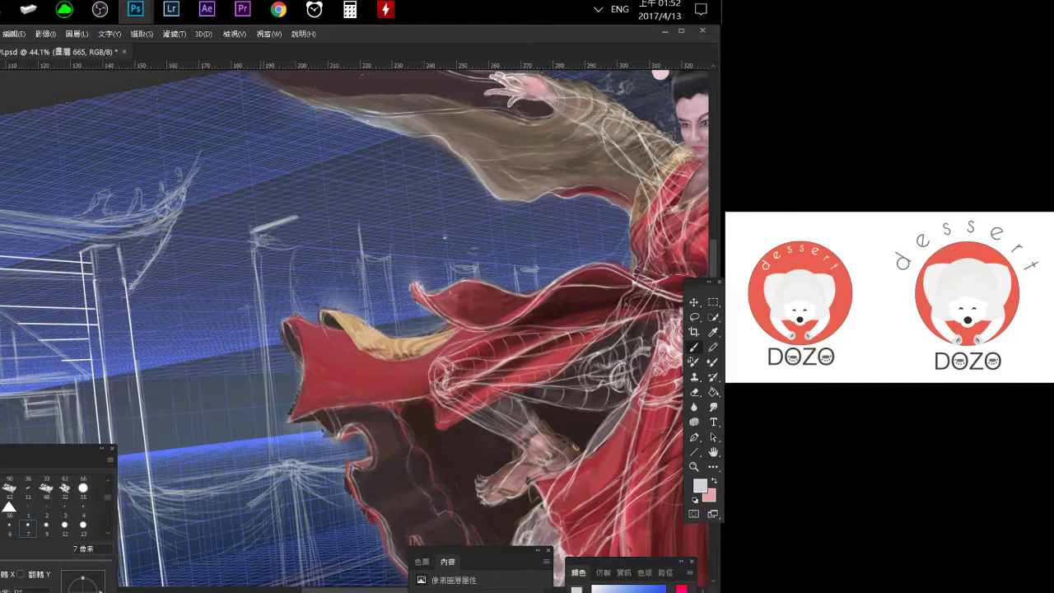
{"action": "scroll", "coordinate": [355, 324], "scroll_direction": "down", "scroll_amount": 3}
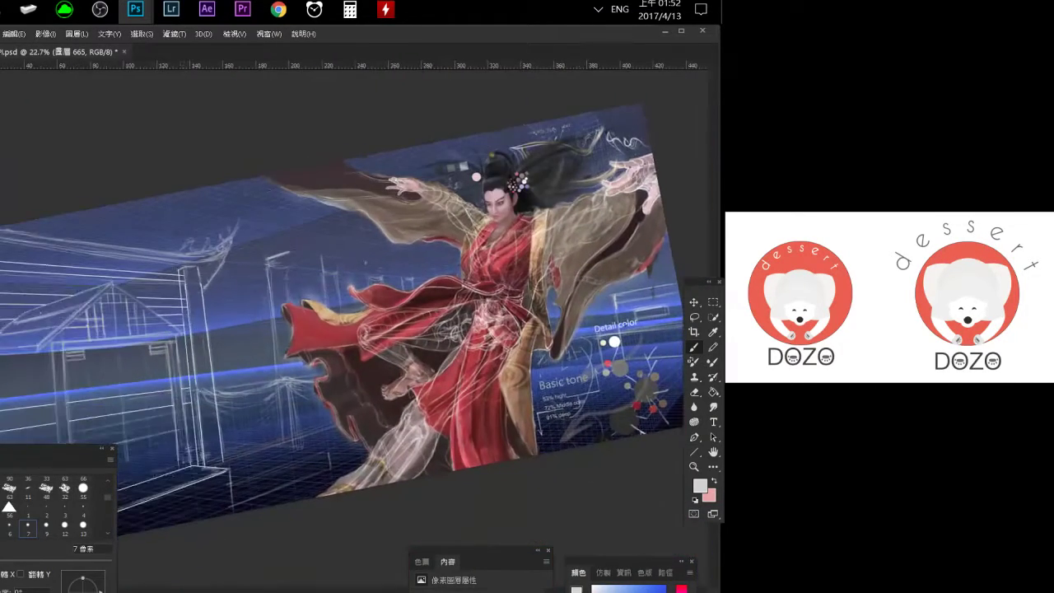
Draw a straight white line from the pavilion roof rightward across the figure.
{"action": "key", "text": "m"}
{"action": "left_click_drag", "start_coordinate": [269, 261], "coordinate": [568, 290]}
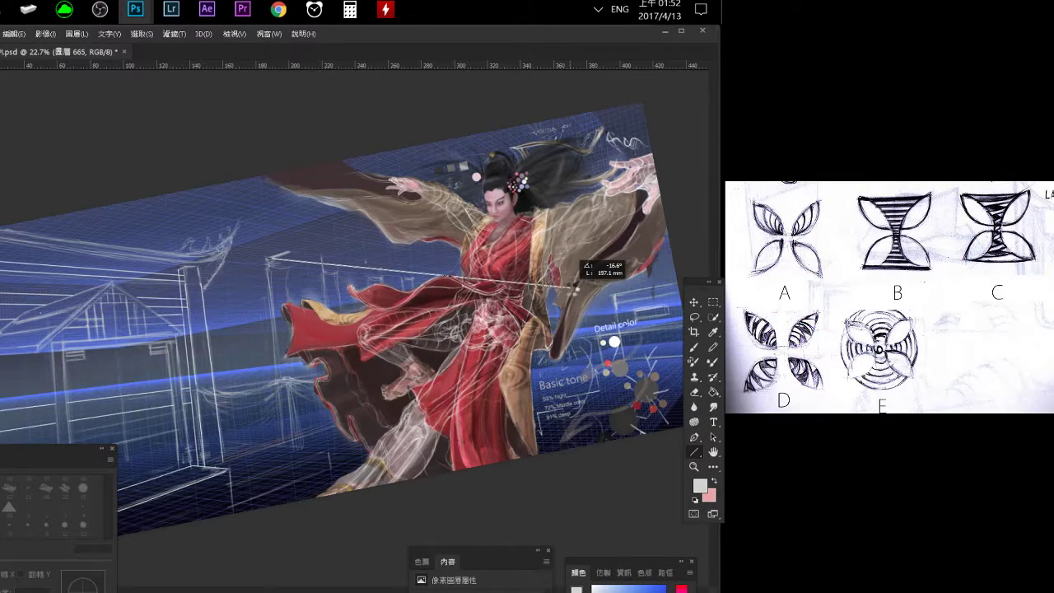
{"action": "key", "text": "ctrl+plus"}
{"action": "key", "text": "ctrl+plus"}
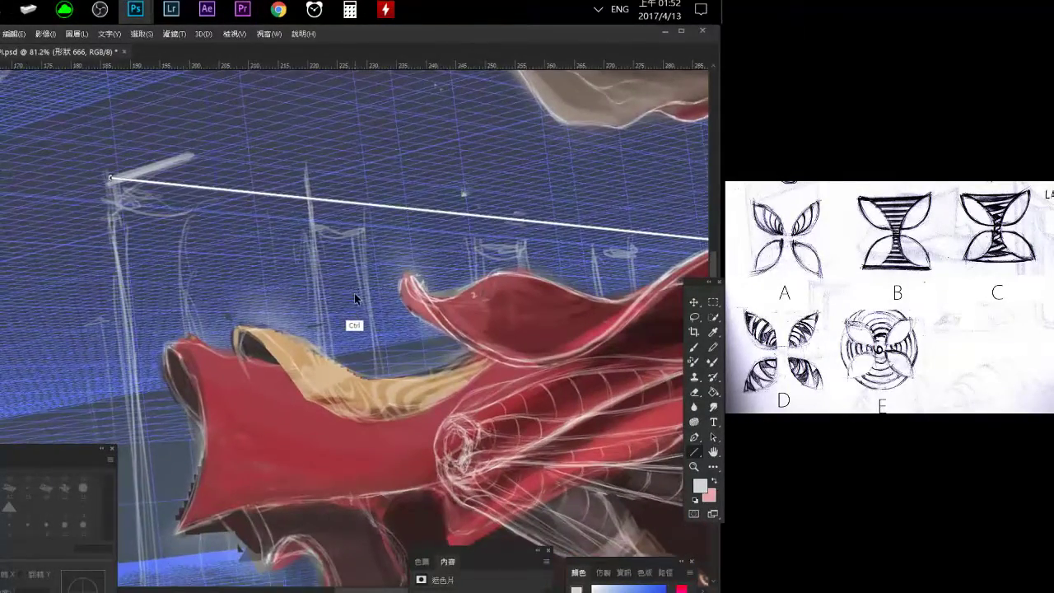
Replace the first line with two parallel straight lines along the pavilion's top beam.
{"action": "key", "text": "ctrl+z"}
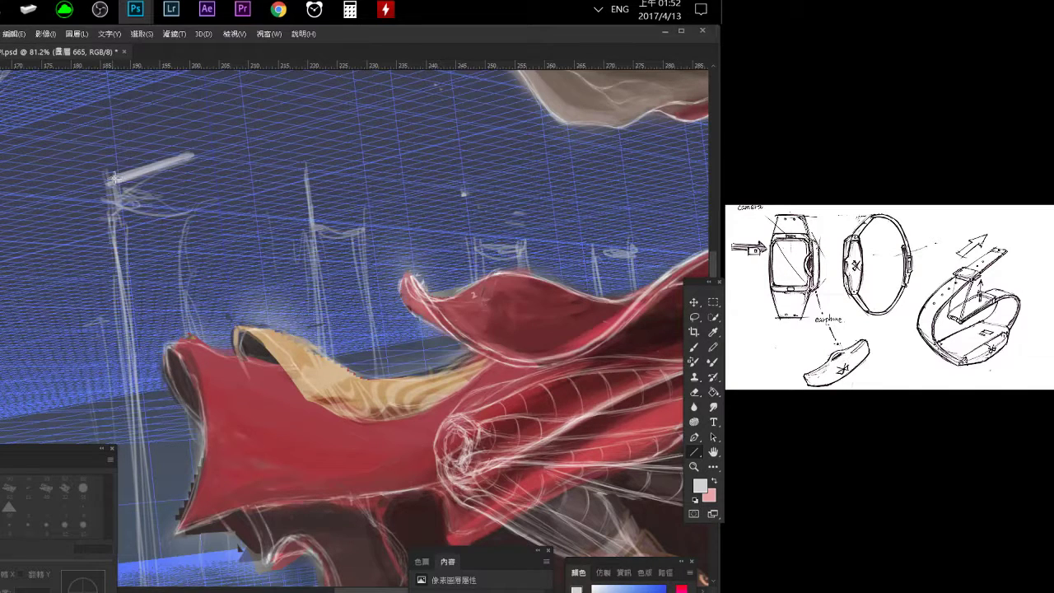
{"action": "mouse_move", "coordinate": [113, 181]}
{"action": "left_mouse_down"}
{"action": "mouse_move", "coordinate": [491, 203]}
{"action": "mouse_move", "coordinate": [501, 223]}
{"action": "mouse_move", "coordinate": [671, 245]}
{"action": "left_mouse_up"}
{"action": "left_click_drag", "start_coordinate": [193, 157], "coordinate": [700, 218]}
{"action": "key", "text": "b"}
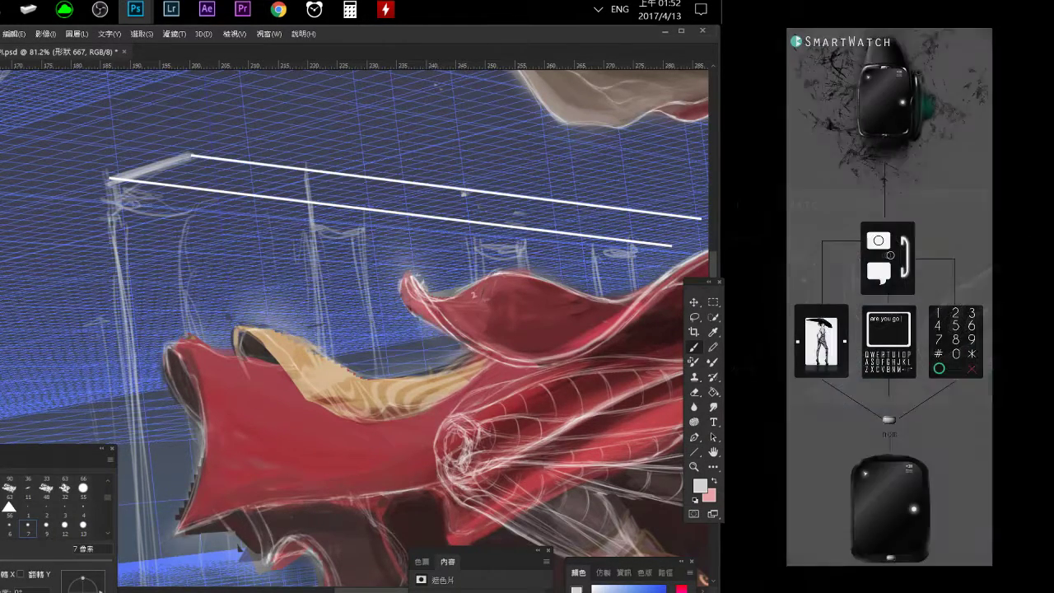
Return to the painting layer, add a faint grey stroke between the lines, and zoom out.
{"action": "key", "text": "alt+["}
{"action": "key", "text": "ctrl+comma"}
{"action": "key", "text": "ctrl+comma"}
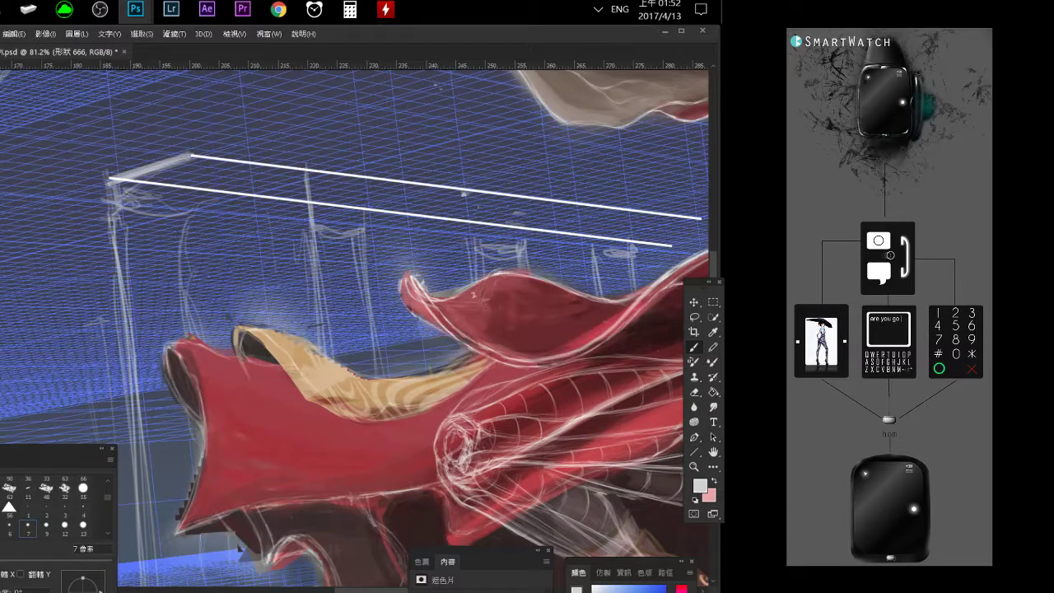
{"action": "key", "text": "ctrl+comma"}
{"action": "key", "text": "ctrl+comma"}
{"action": "key", "text": "alt+["}
{"action": "key", "text": "ctrl+comma"}
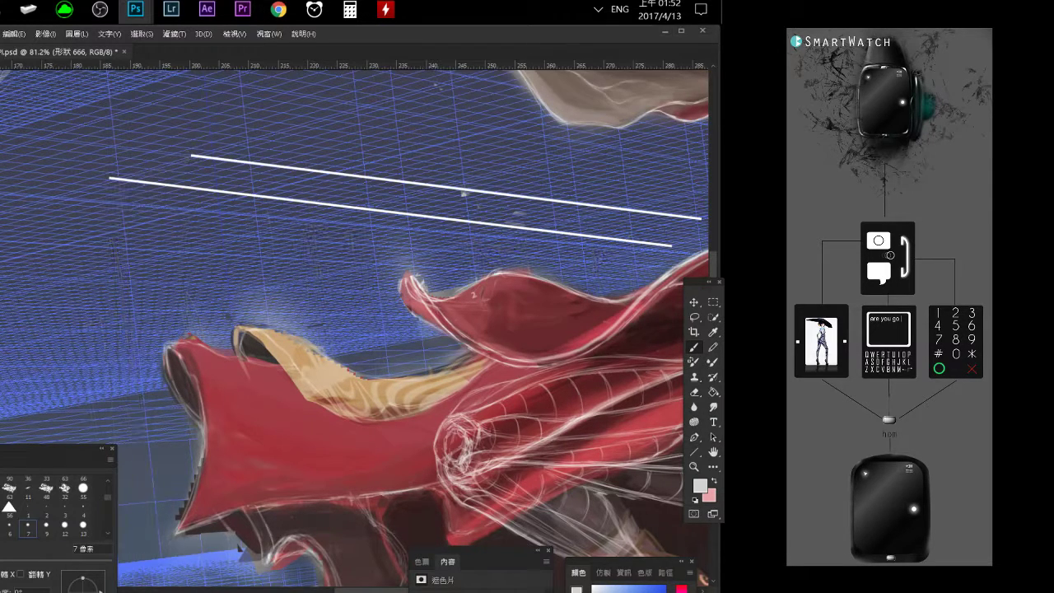
{"action": "key", "text": "ctrl+comma"}
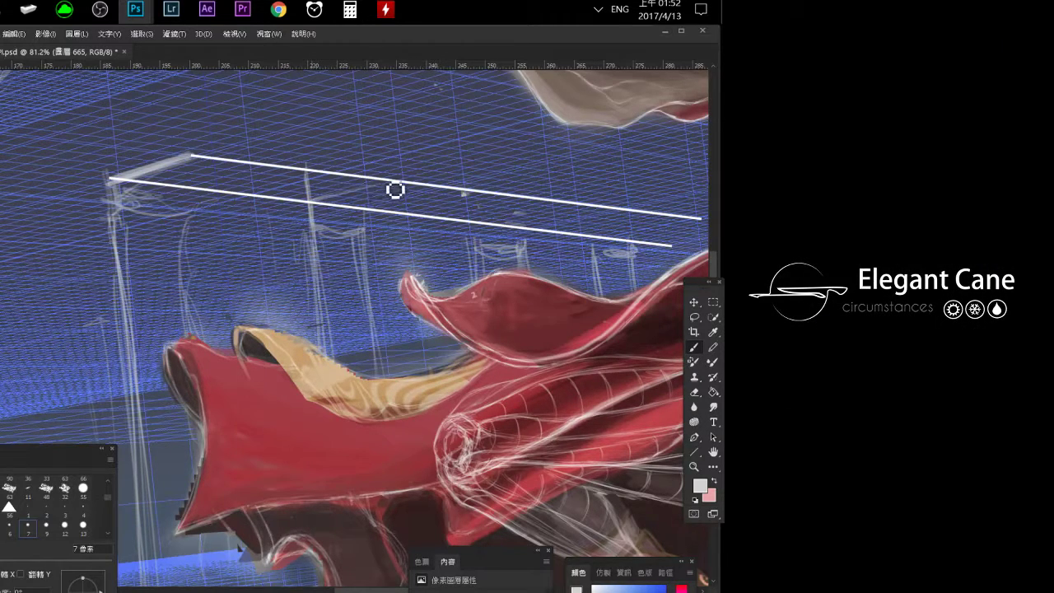
{"action": "left_click_drag", "start_coordinate": [314, 201], "coordinate": [370, 184]}
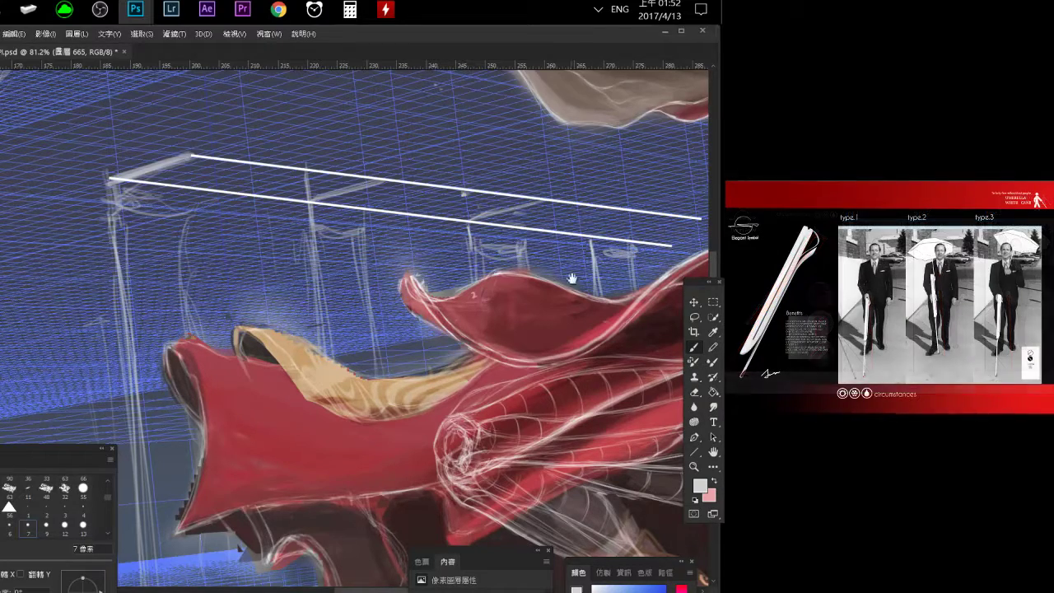
{"action": "scroll", "coordinate": [598, 248], "scroll_direction": "up", "scroll_amount": 1}
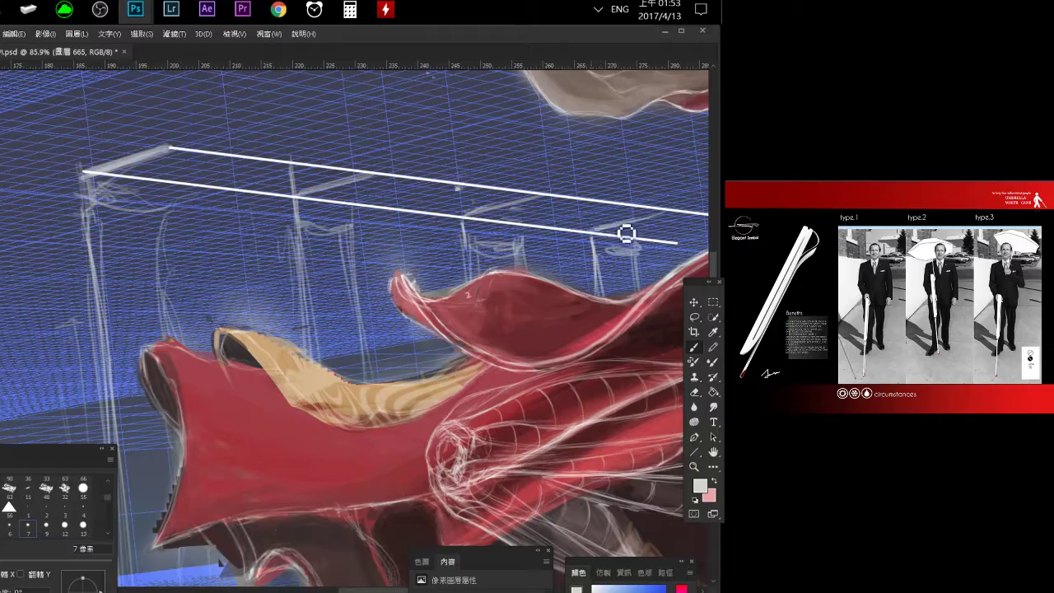
{"action": "key", "text": "ctrl+space"}
{"action": "left_click_drag", "start_coordinate": [542, 329], "coordinate": [510, 218]}
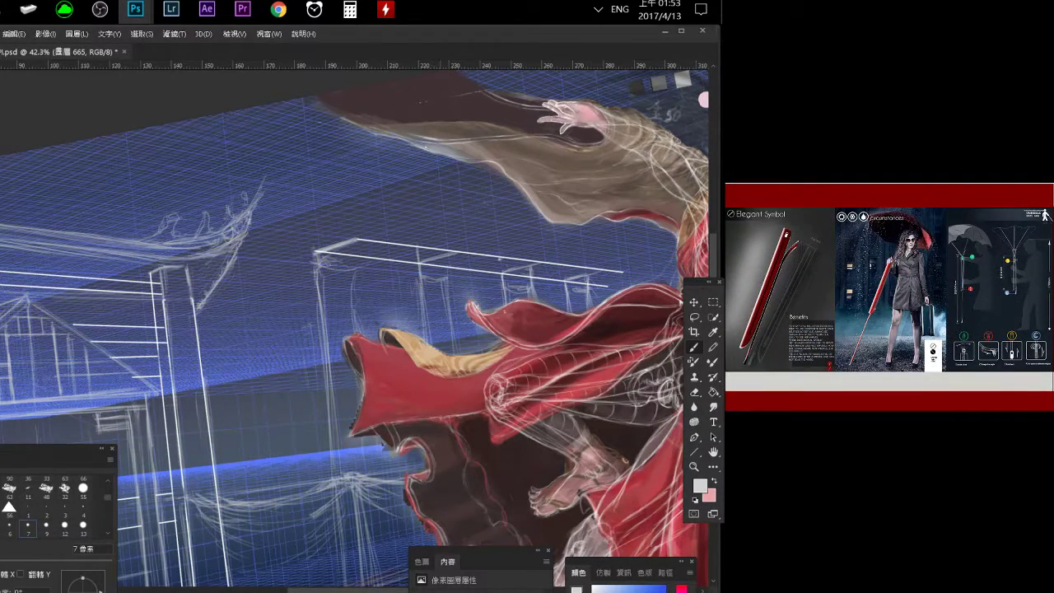
Paint a thin vertical stroke and hand-letter '← Wind' above the pavilion roof.
{"action": "left_click_drag", "start_coordinate": [446, 256], "coordinate": [446, 301]}
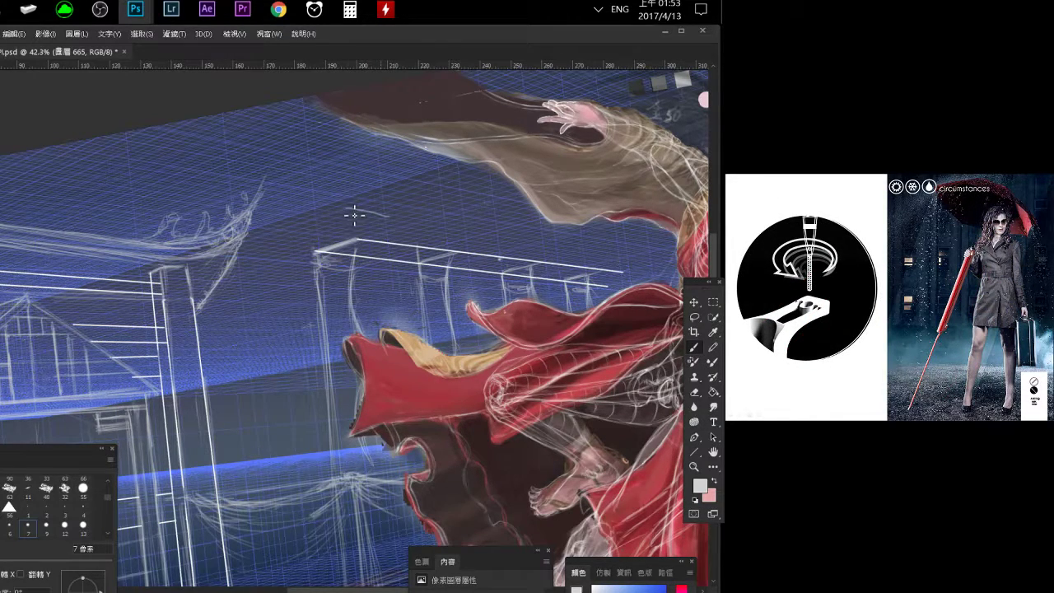
{"action": "left_click_drag", "start_coordinate": [405, 204], "coordinate": [422, 206]}
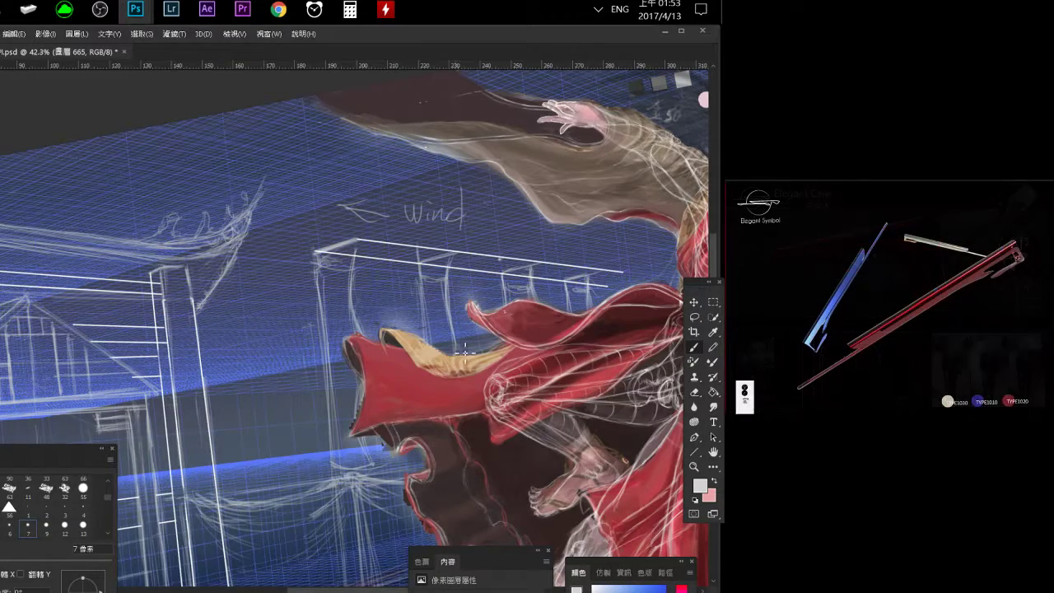
{"action": "left_click_drag", "start_coordinate": [406, 456], "coordinate": [297, 341]}
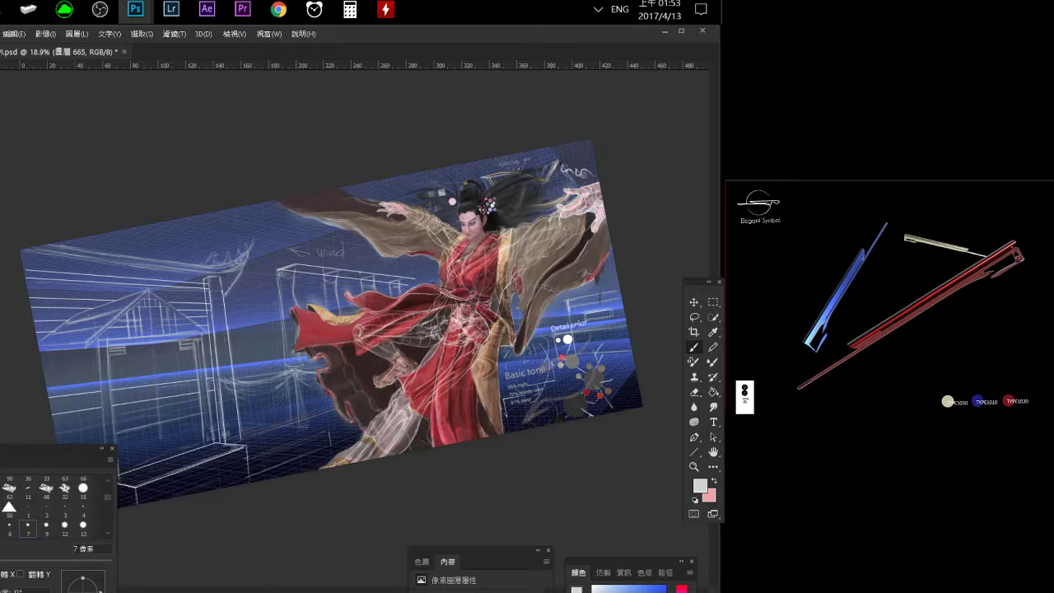
Pick the painting layer and zoom from 39.5% to 64.2% on the Wind sketch, Brush active.
{"action": "key", "text": "ctrl+alt+z"}
{"action": "key", "text": "ctrl+alt+z"}
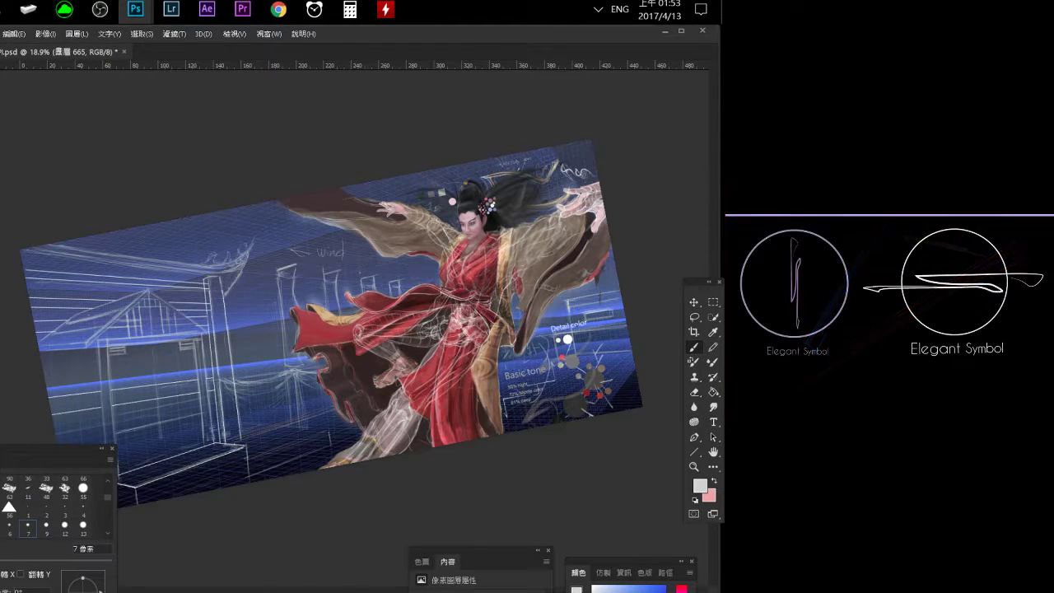
{"action": "left_click", "coordinate": [289, 270], "text": "ctrl"}
{"action": "left_click", "coordinate": [289, 270], "text": "ctrl"}
{"action": "key", "text": "e"}
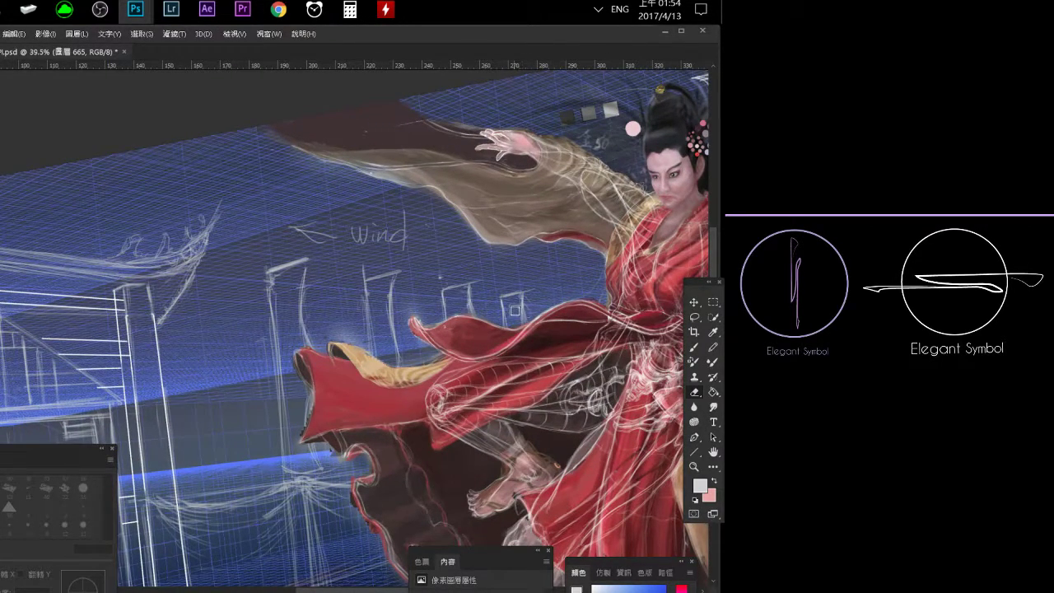
{"action": "key", "text": "b"}
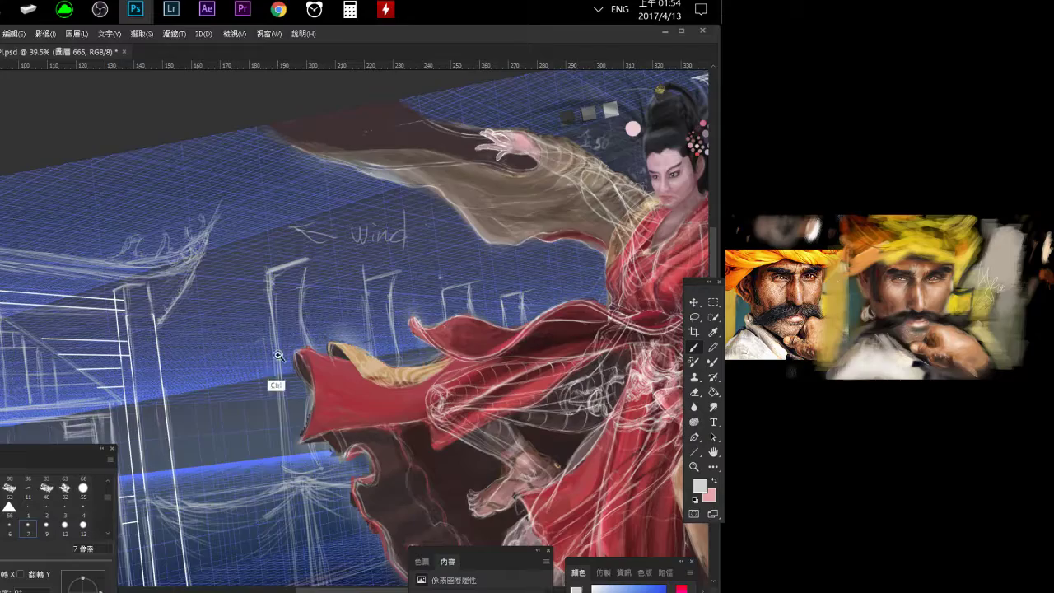
{"action": "scroll", "coordinate": [275, 376], "scroll_direction": "up", "scroll_amount": 3}
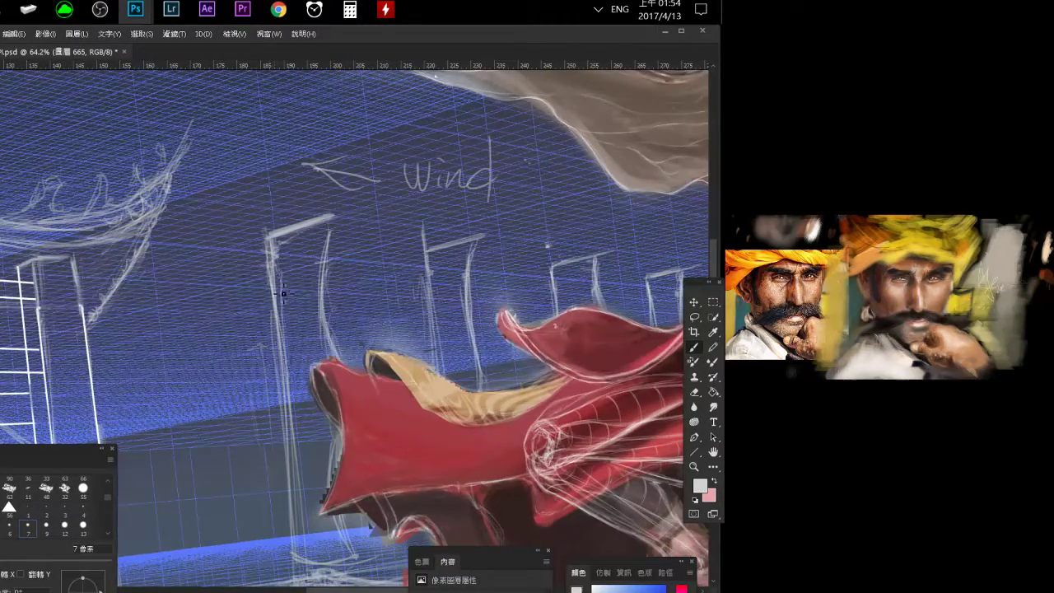
Undo an accidental nudge of the pillar sketch and tilt the canvas view for pillar work.
{"action": "key", "text": "e"}
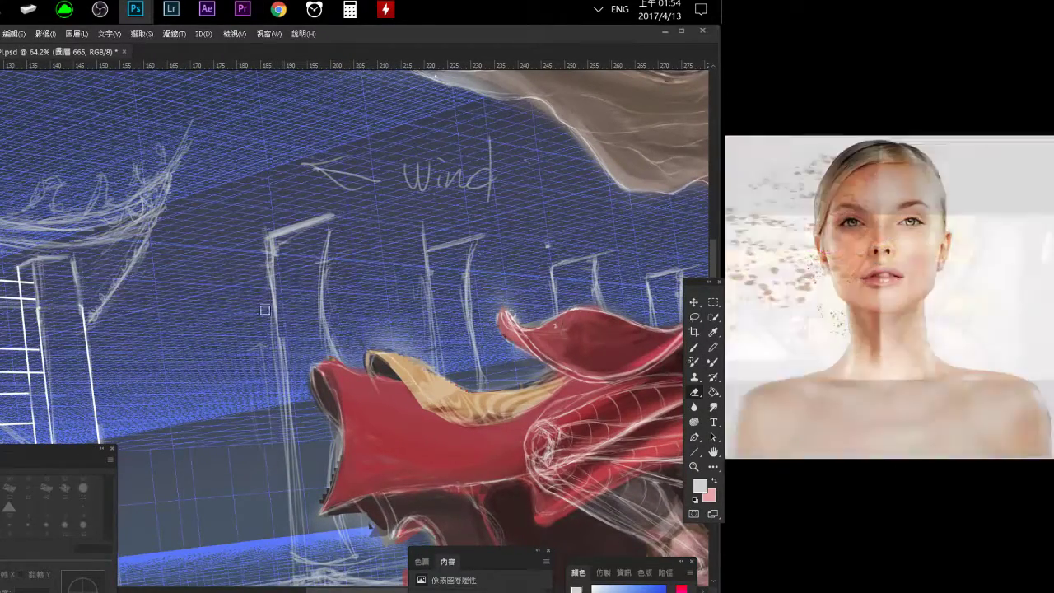
{"action": "left_click_drag", "start_coordinate": [270, 266], "coordinate": [272, 277]}
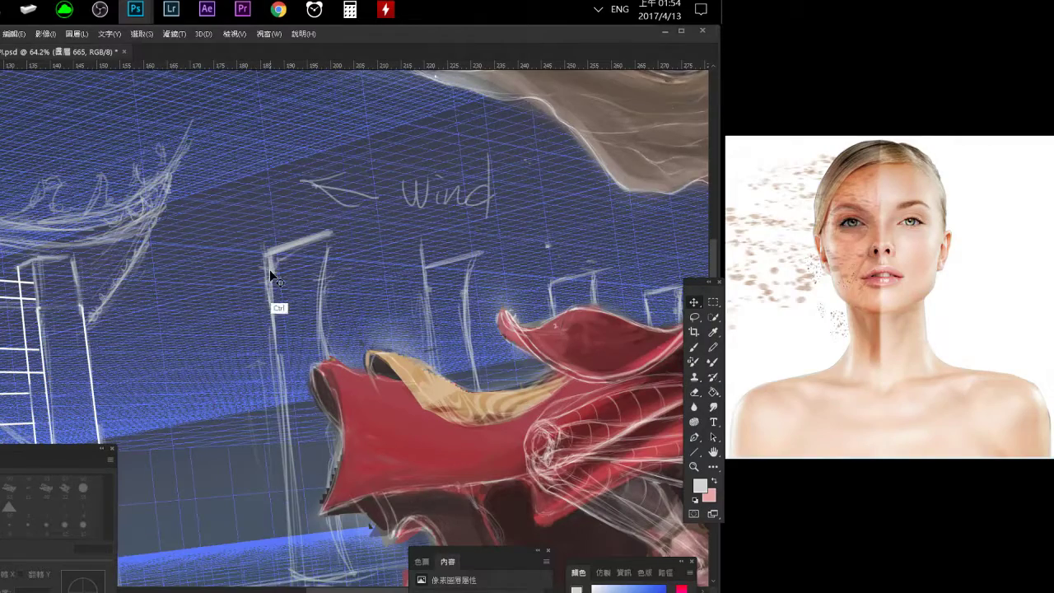
{"action": "key", "text": "ctrl+z"}
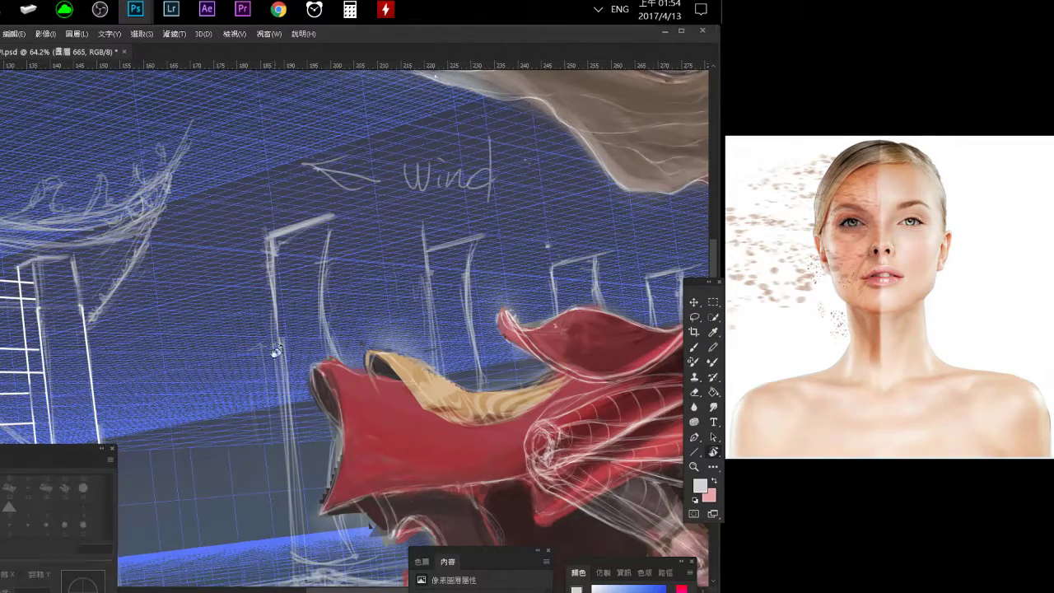
{"action": "mouse_move", "coordinate": [276, 351]}
{"action": "left_mouse_down"}
{"action": "mouse_move", "coordinate": [377, 189]}
{"action": "mouse_move", "coordinate": [292, 201]}
{"action": "mouse_move", "coordinate": [308, 195]}
{"action": "mouse_move", "coordinate": [320, 220]}
{"action": "left_mouse_up"}
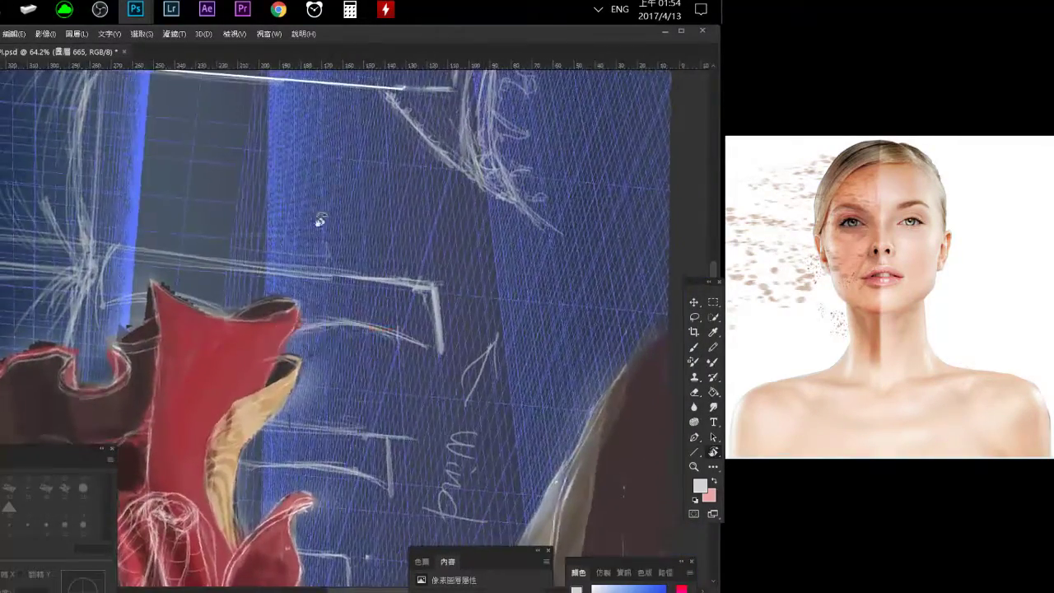
{"action": "key", "text": "b"}
{"action": "key", "text": "r"}
{"action": "mouse_move", "coordinate": [216, 277]}
{"action": "left_mouse_down"}
{"action": "mouse_move", "coordinate": [271, 259]}
{"action": "mouse_move", "coordinate": [243, 294]}
{"action": "left_mouse_up"}
{"action": "key", "text": "b"}
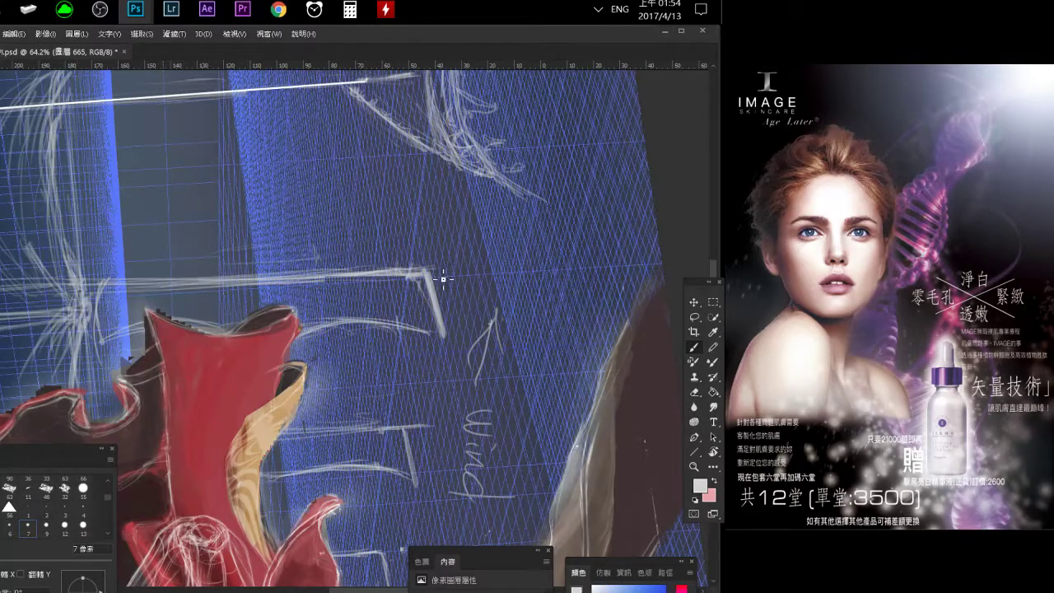
Erase part of the white pillar sketch line, then rotate the view to a new angle.
{"action": "key", "text": "e"}
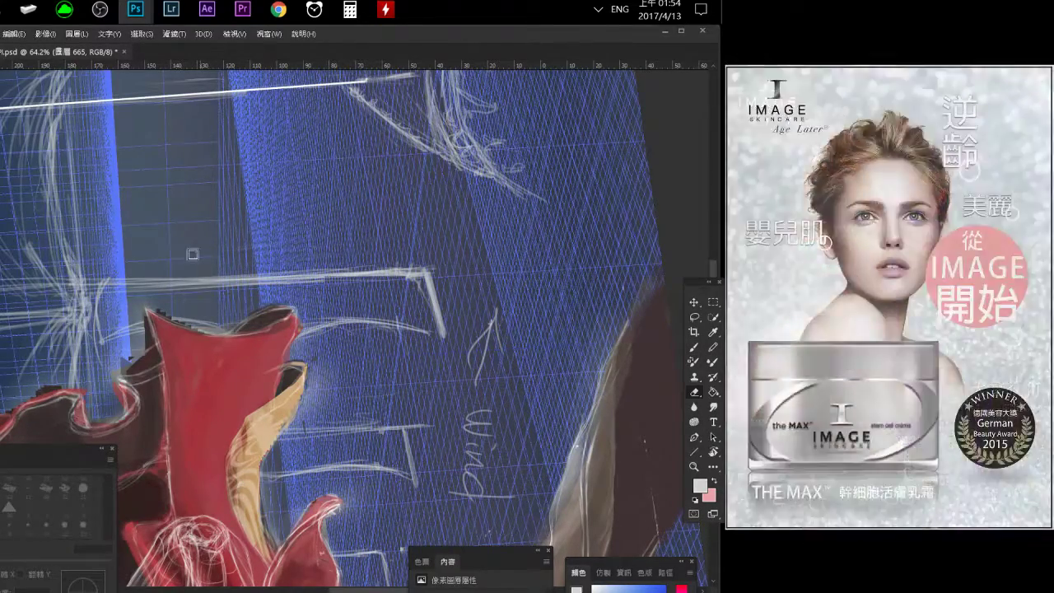
{"action": "left_click_drag", "start_coordinate": [177, 292], "coordinate": [354, 286]}
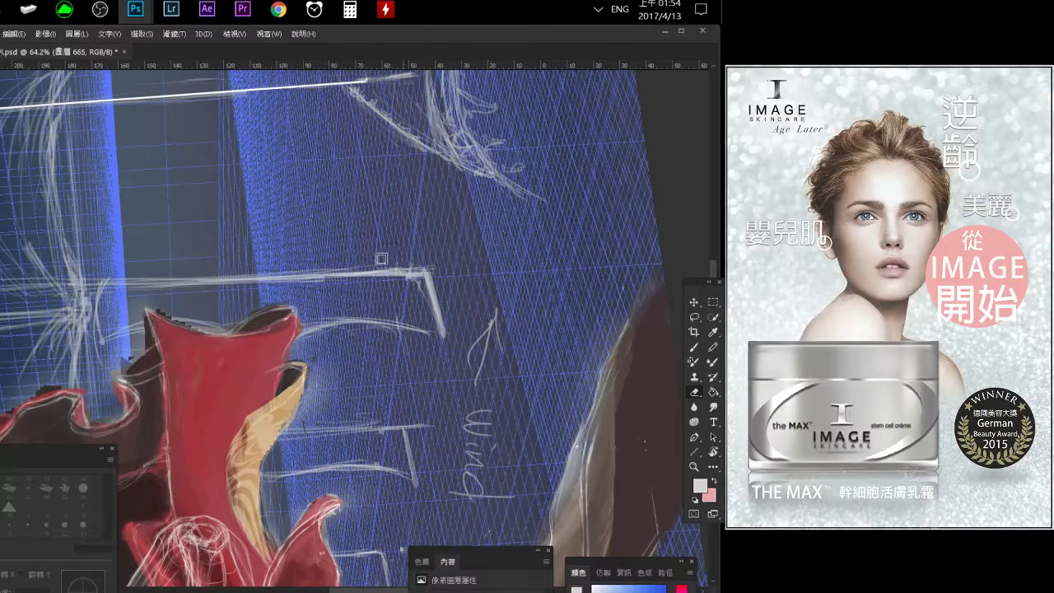
{"action": "key", "text": "r"}
{"action": "left_click_drag", "start_coordinate": [334, 219], "coordinate": [154, 309]}
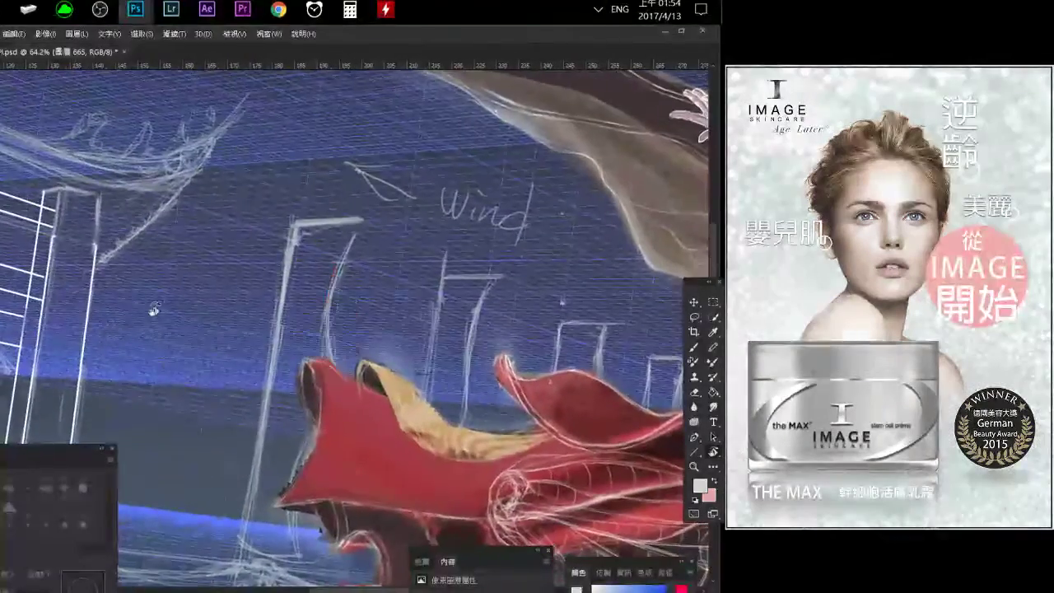
{"action": "left_click_drag", "start_coordinate": [312, 259], "coordinate": [288, 228]}
{"action": "key", "text": "b"}
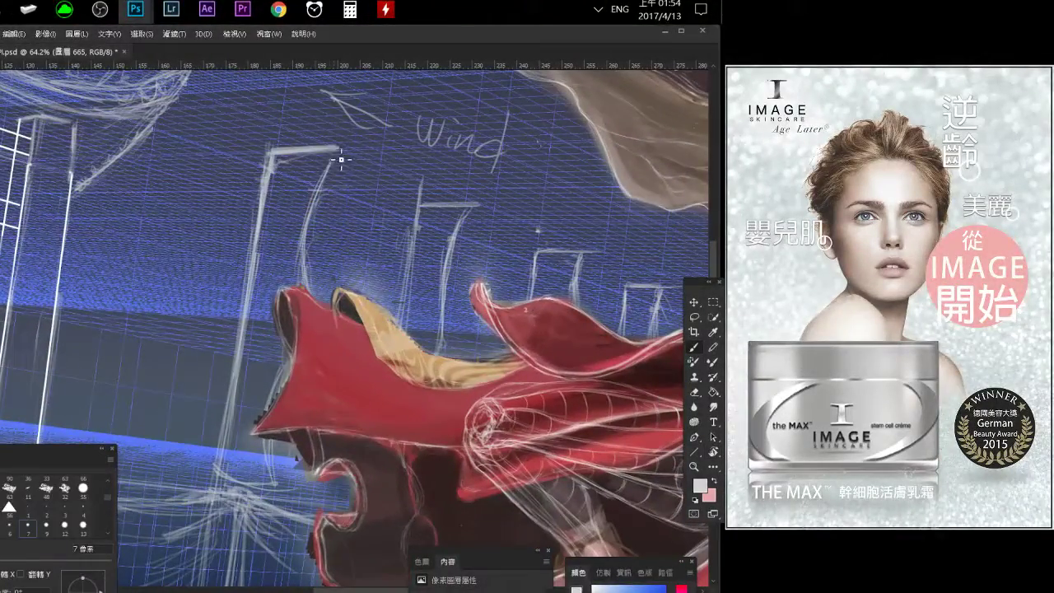
Redraw the white top bar of the pavilion frame and rotate the view back toward upright.
{"action": "key", "text": "e"}
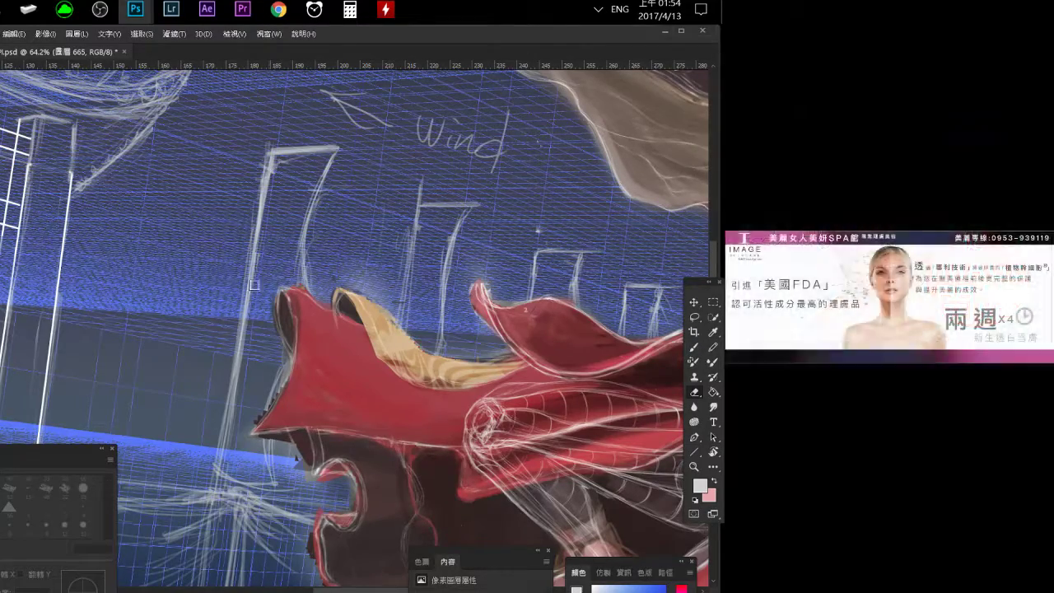
{"action": "key", "text": "r"}
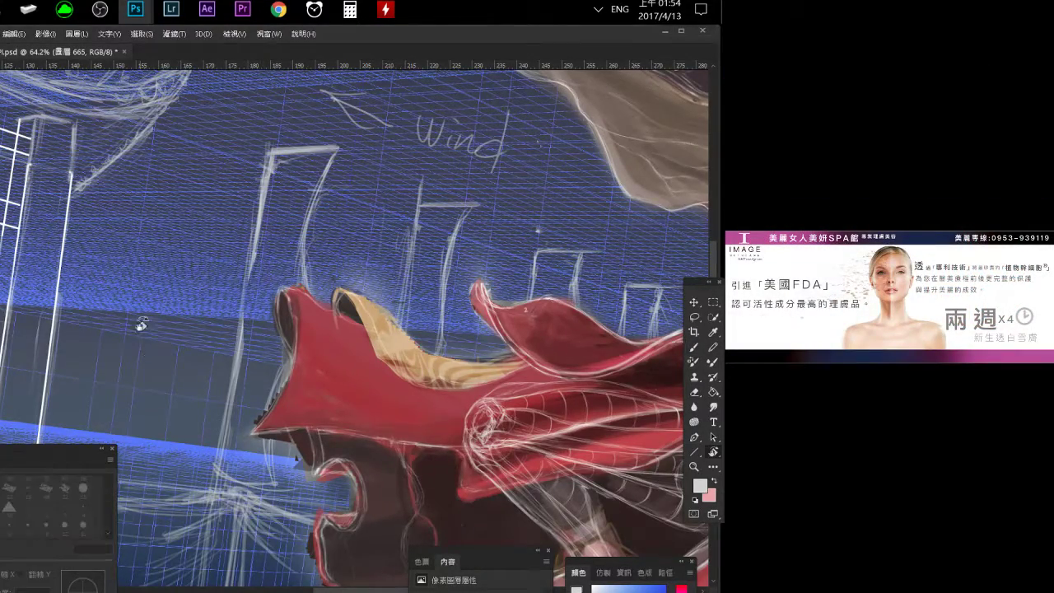
{"action": "mouse_move", "coordinate": [140, 324]}
{"action": "left_mouse_down"}
{"action": "mouse_move", "coordinate": [297, 208]}
{"action": "mouse_move", "coordinate": [264, 247]}
{"action": "left_mouse_up"}
{"action": "key", "text": "b"}
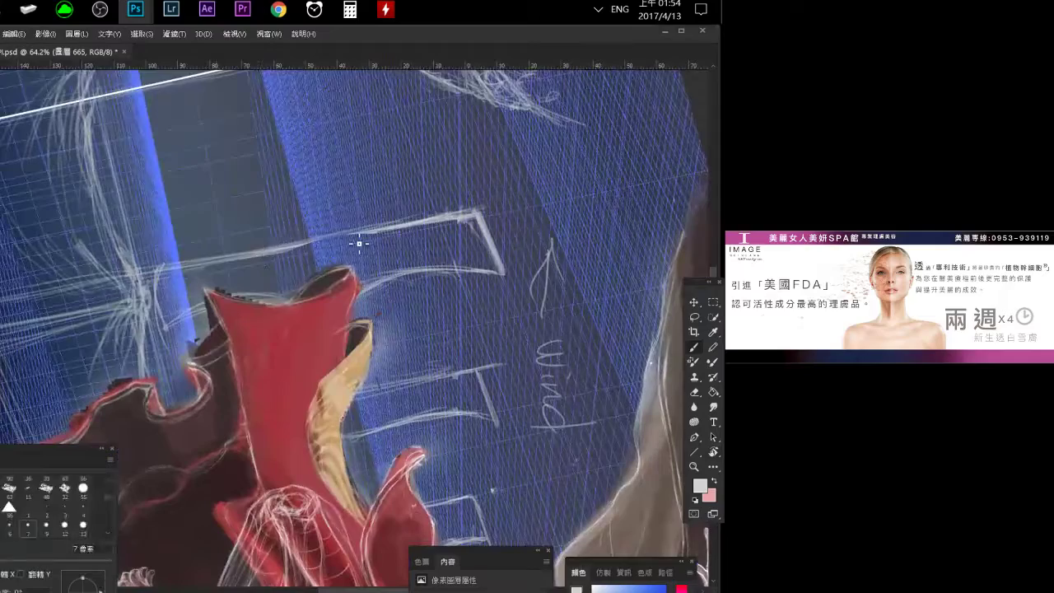
{"action": "left_click_drag", "start_coordinate": [387, 225], "coordinate": [286, 244]}
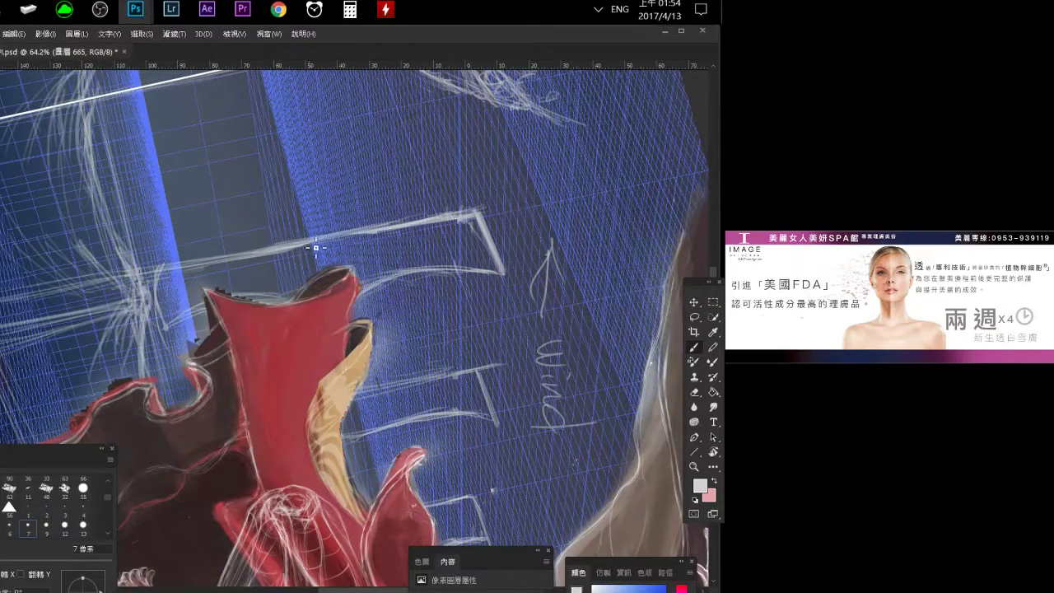
{"action": "key", "text": "e"}
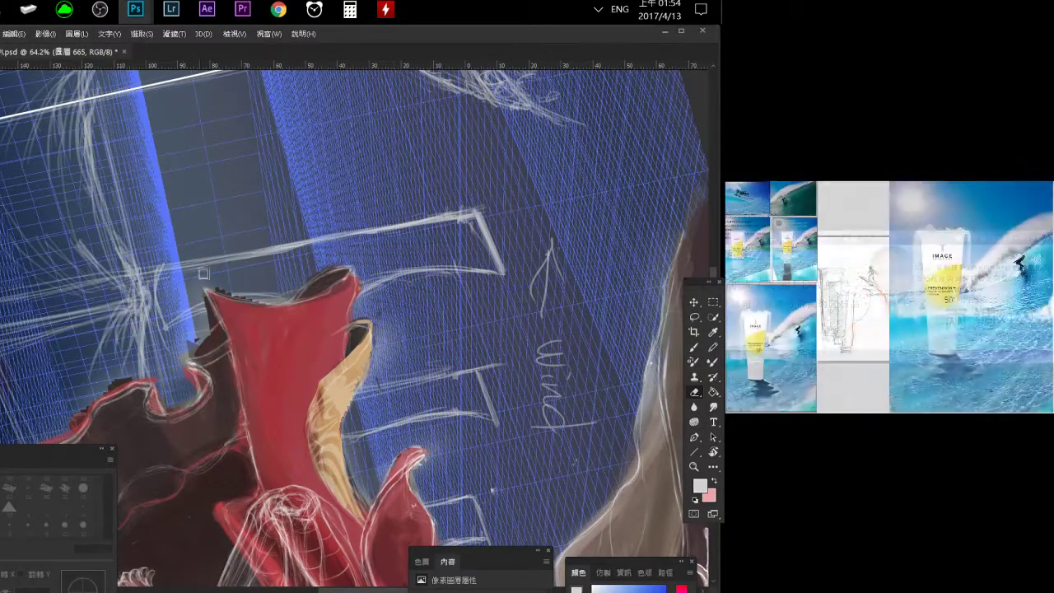
{"action": "key", "text": "r"}
{"action": "mouse_move", "coordinate": [298, 254]}
{"action": "left_mouse_down"}
{"action": "mouse_move", "coordinate": [210, 286]}
{"action": "mouse_move", "coordinate": [155, 178]}
{"action": "mouse_move", "coordinate": [138, 302]}
{"action": "left_mouse_up"}
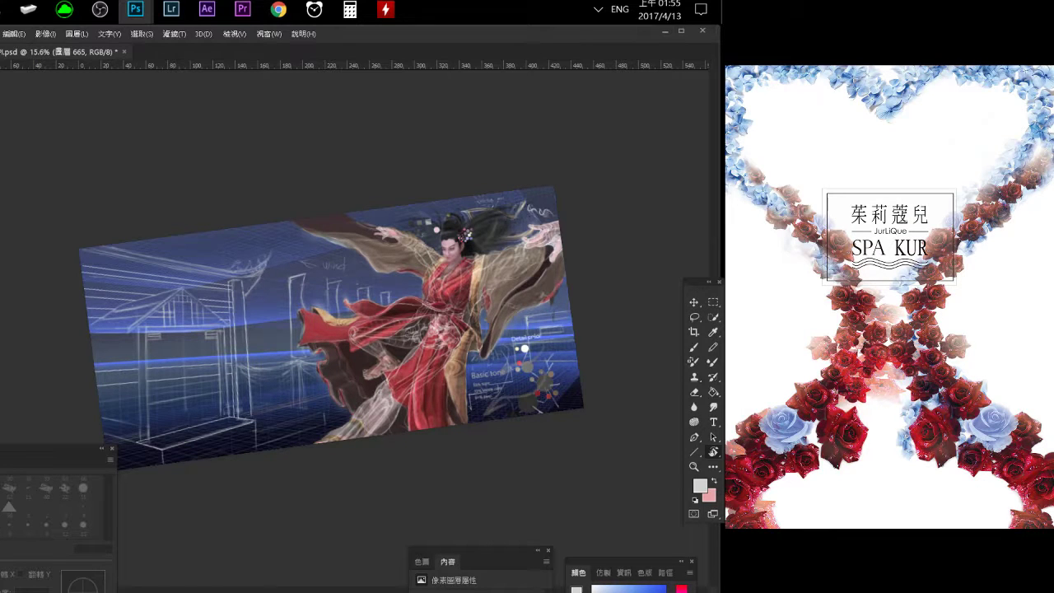
{"action": "key", "text": "alt+shift"}
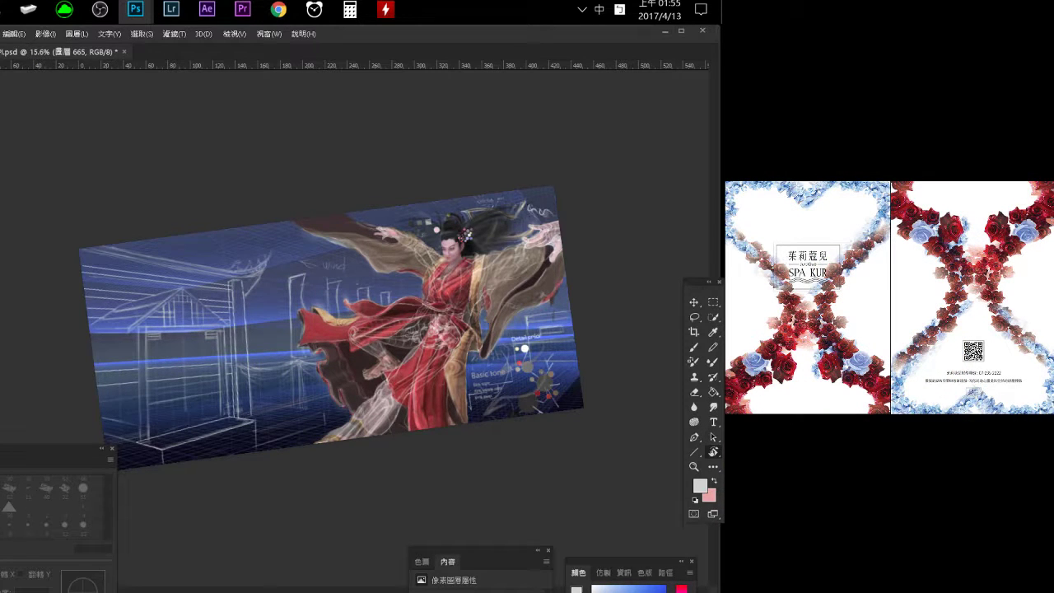
Step down through the layers 主建物 and 圖層 668 to 山, and save the painting.
{"action": "key", "text": "Return"}
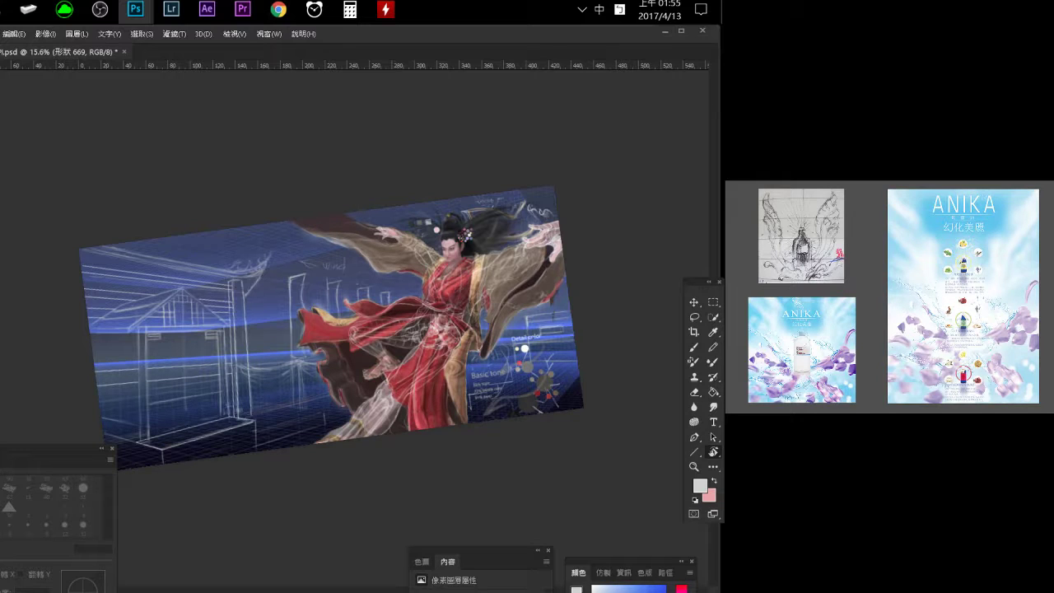
{"action": "key", "text": "alt+bracketleft"}
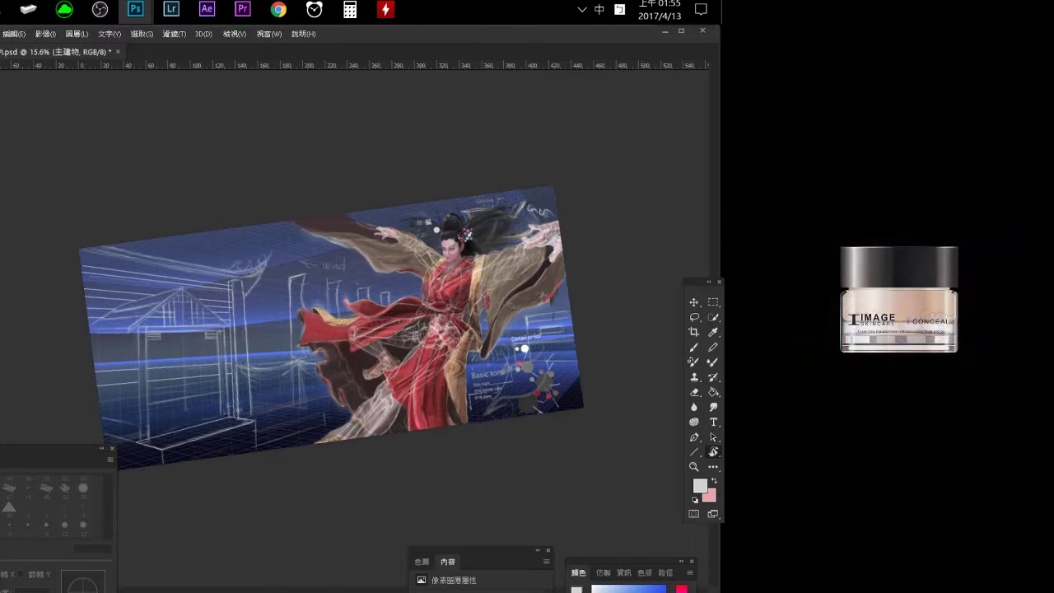
{"action": "key", "text": "alt+bracketleft"}
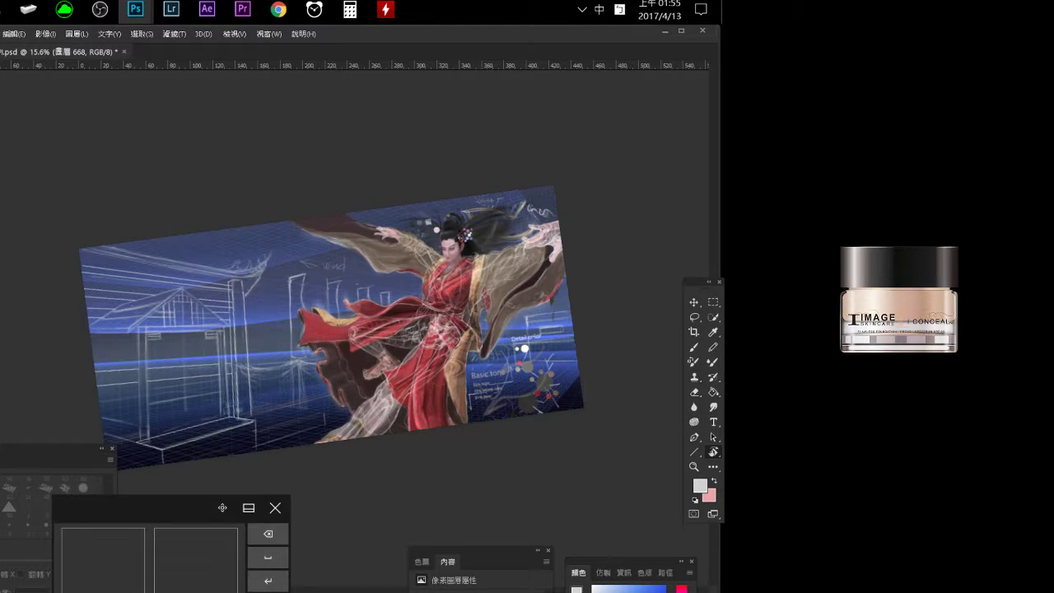
{"action": "key", "text": "alt+bracketleft"}
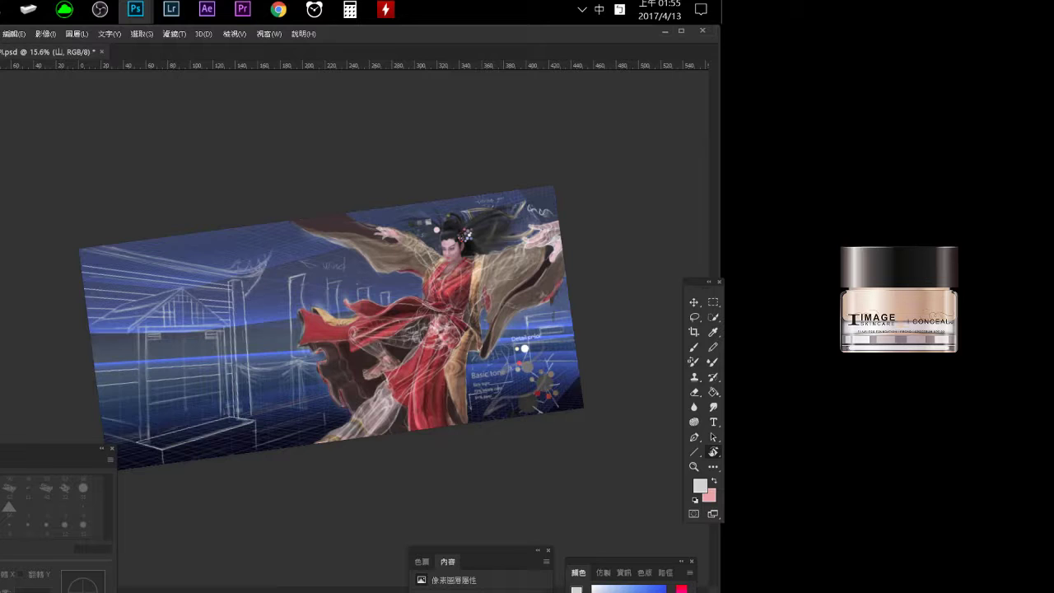
{"action": "key", "text": "ctrl+s"}
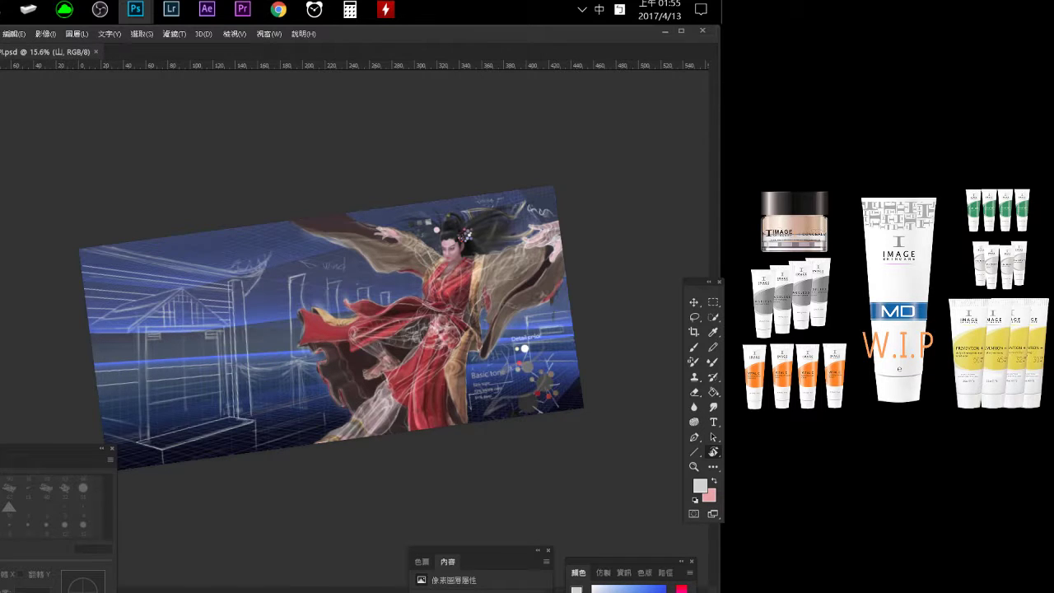
Set the brush size to 56 and zoom in until the figure fills the window.
{"action": "key", "text": "b"}
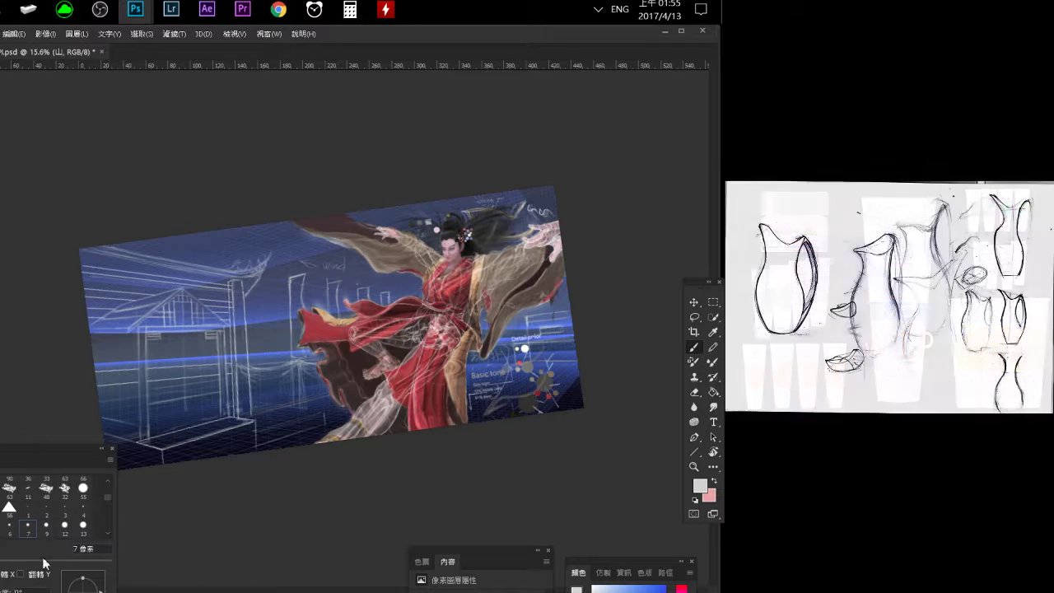
{"action": "left_click", "coordinate": [11, 515]}
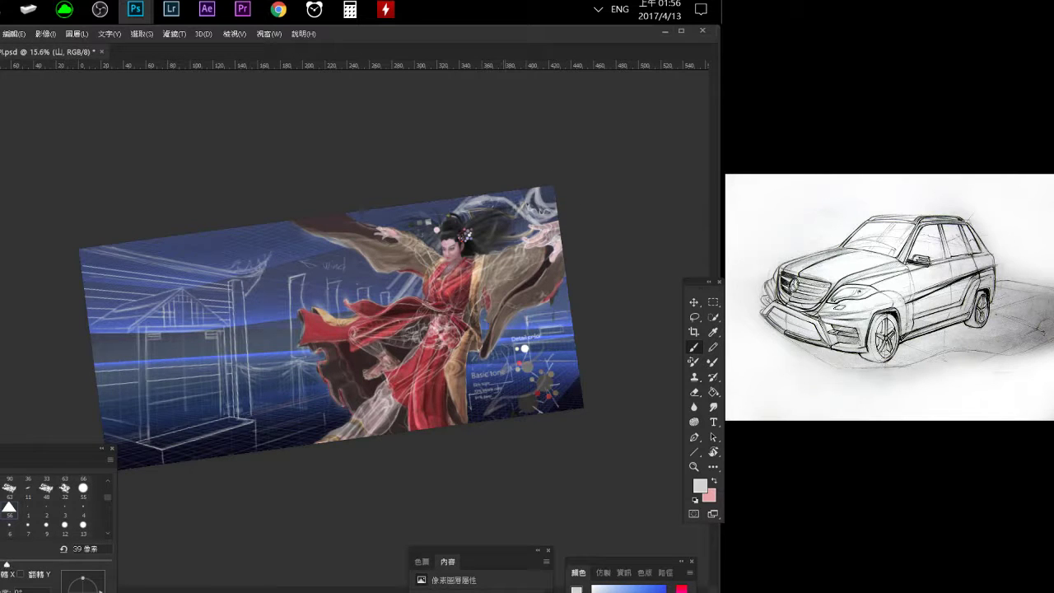
{"action": "key", "text": "e"}
{"action": "key", "text": "b"}
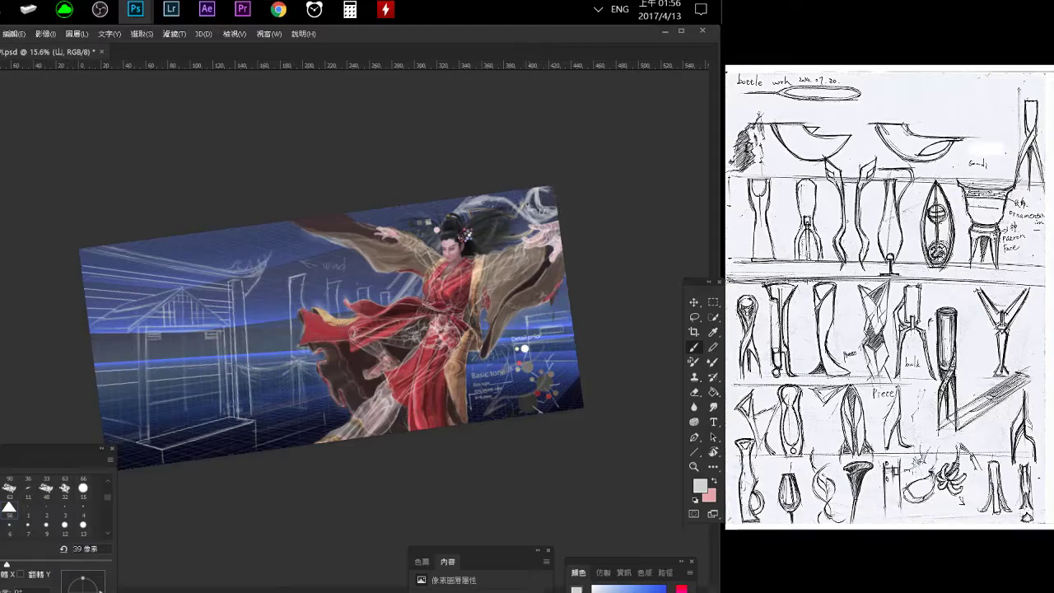
{"action": "key", "text": "ctrl+plus"}
{"action": "key", "text": "ctrl+plus"}
{"action": "key", "text": "ctrl+plus"}
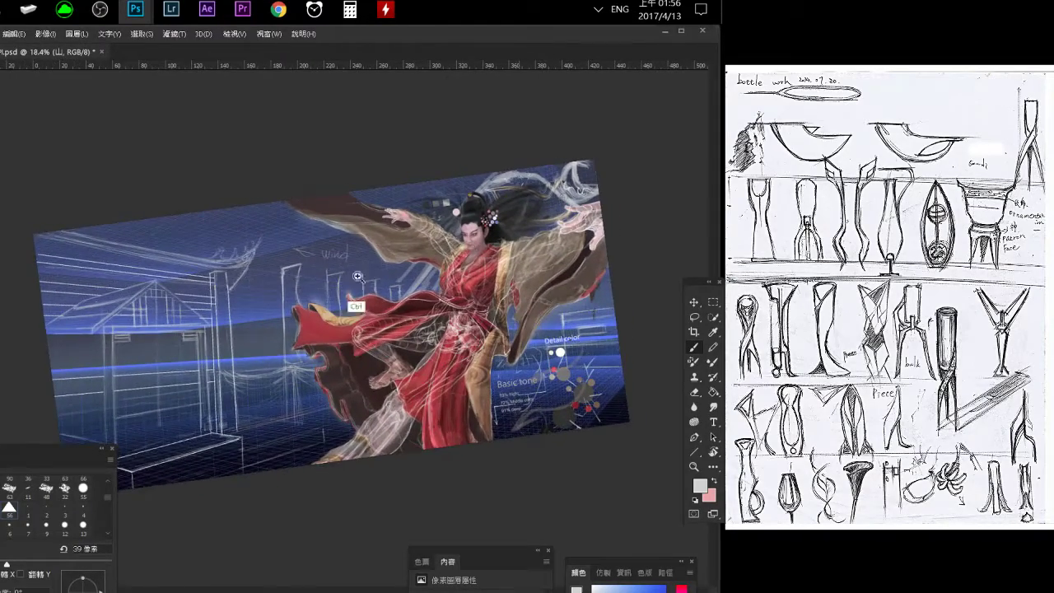
{"action": "key", "text": "ctrl+plus"}
Pan to the woman's upper body and erase part of the top-right white swirls.
{"action": "left_click_drag", "start_coordinate": [468, 287], "coordinate": [147, 323]}
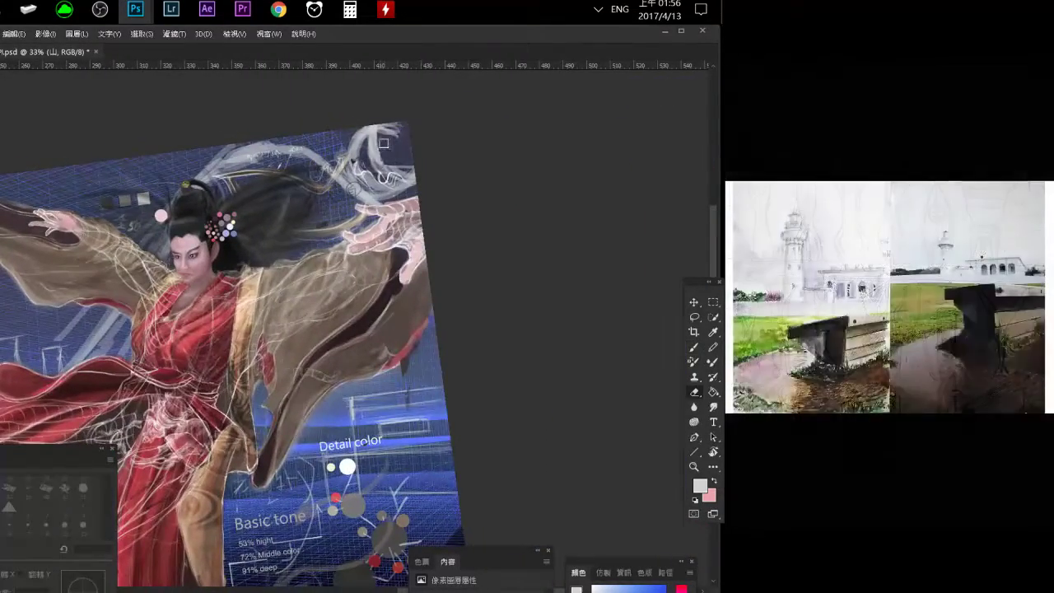
{"action": "key", "text": "b"}
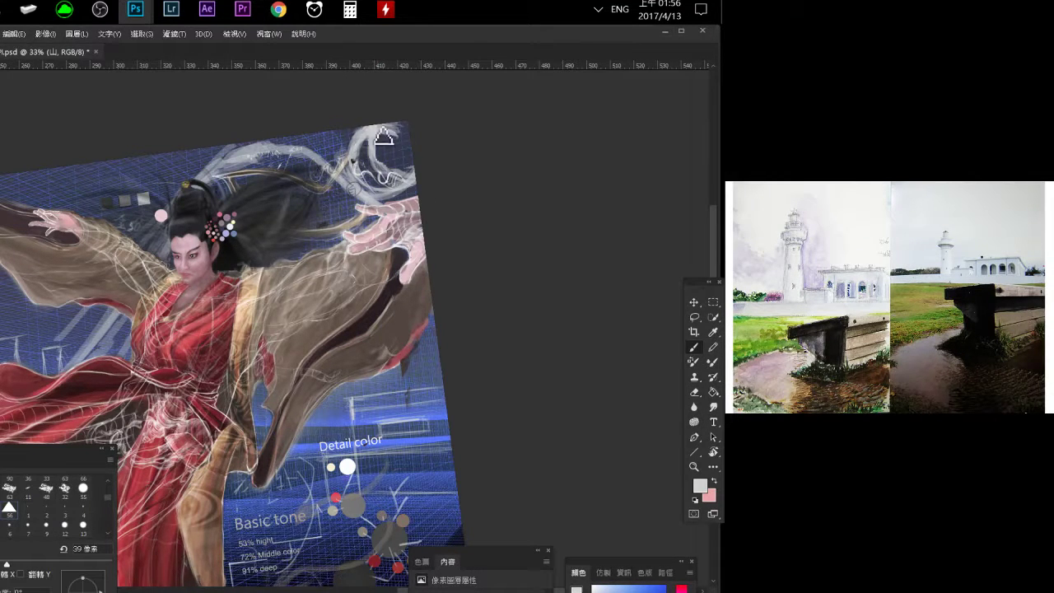
{"action": "key", "text": "e"}
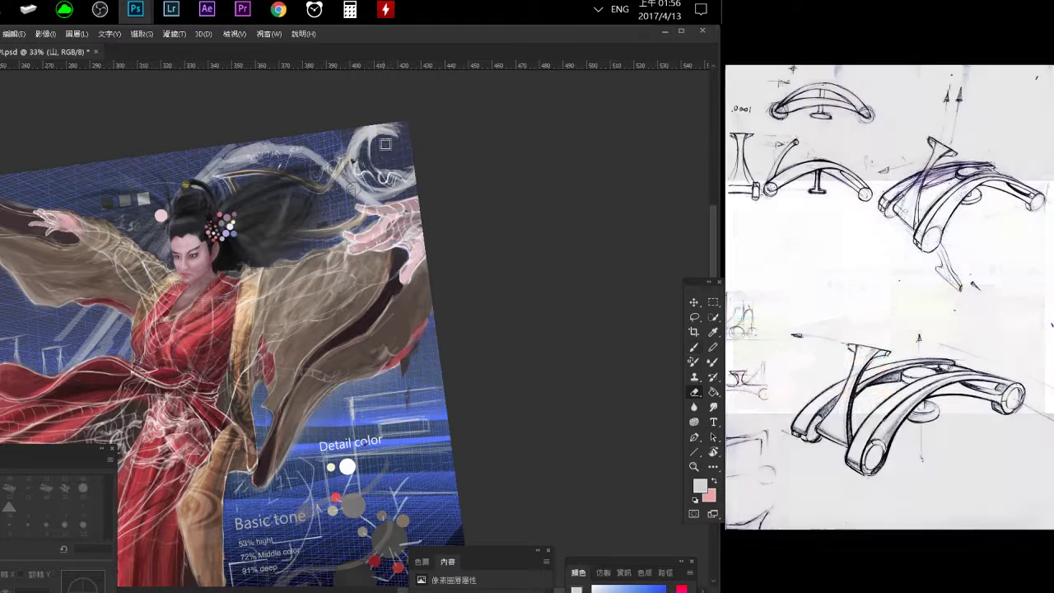
{"action": "key", "text": "b"}
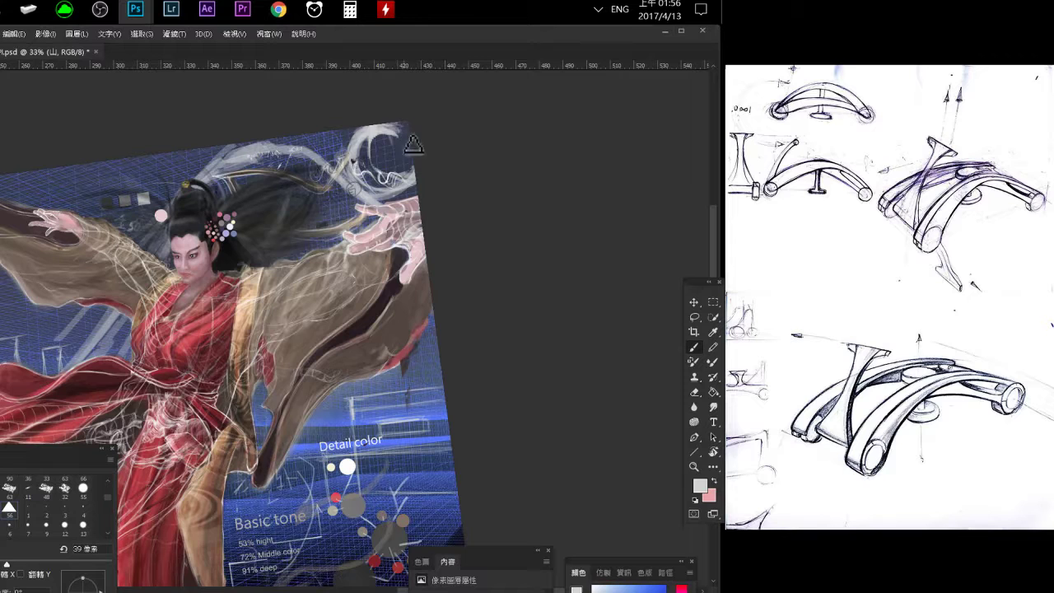
{"action": "key", "text": "e"}
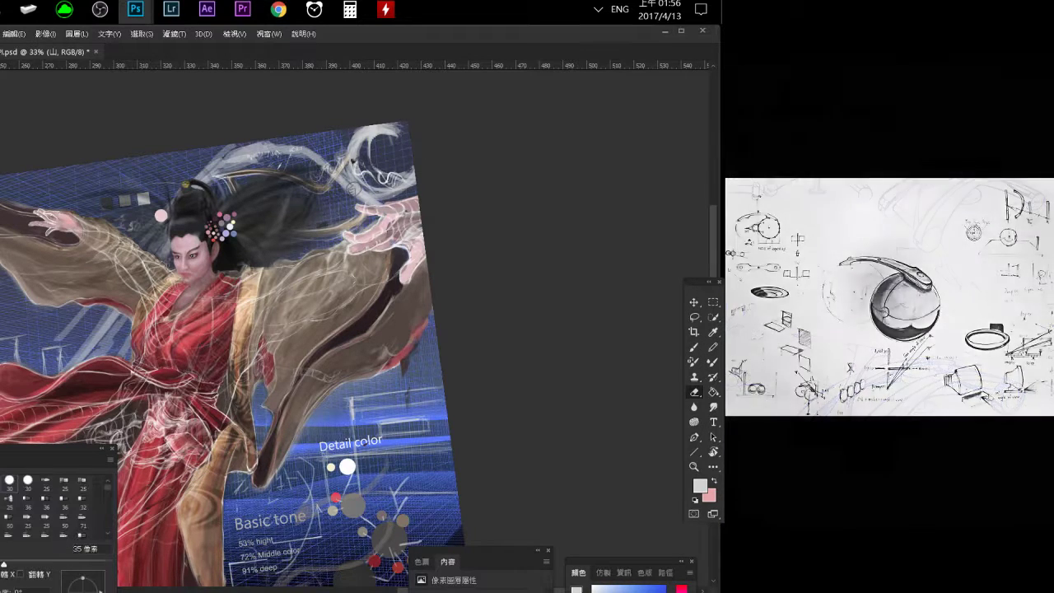
{"action": "mouse_move", "coordinate": [352, 189]}
{"action": "left_mouse_down"}
{"action": "mouse_move", "coordinate": [371, 156]}
{"action": "mouse_move", "coordinate": [387, 185]}
{"action": "mouse_move", "coordinate": [370, 136]}
{"action": "mouse_move", "coordinate": [385, 138]}
{"action": "left_mouse_up"}
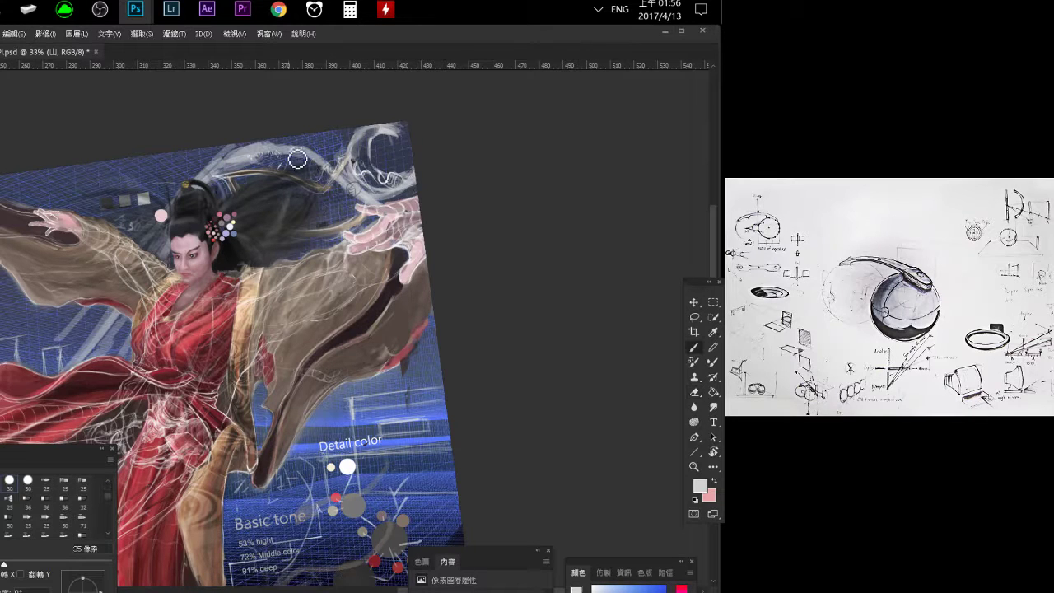
Zoom out to the whole painting and glance at the brush preset picker.
{"action": "key", "text": "b"}
{"action": "key", "text": "ctrl+0"}
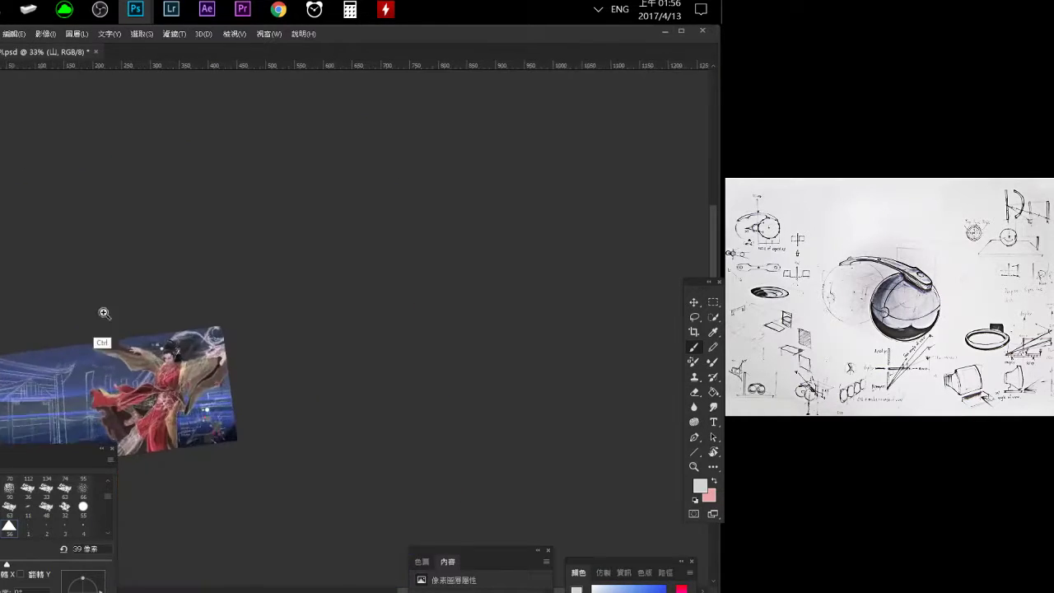
{"action": "right_click", "coordinate": [438, 282]}
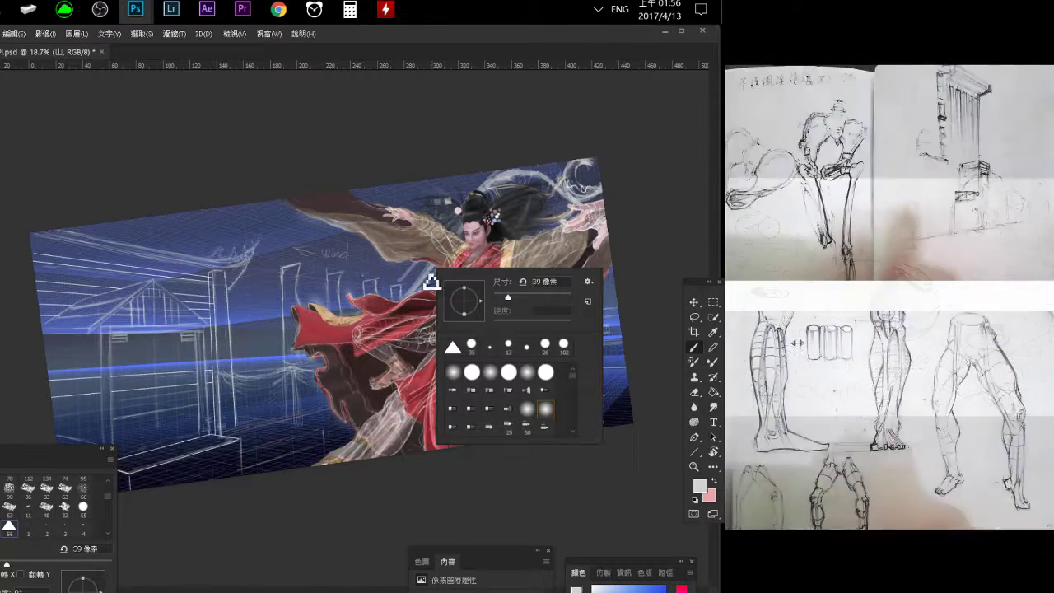
{"action": "key", "text": "Escape"}
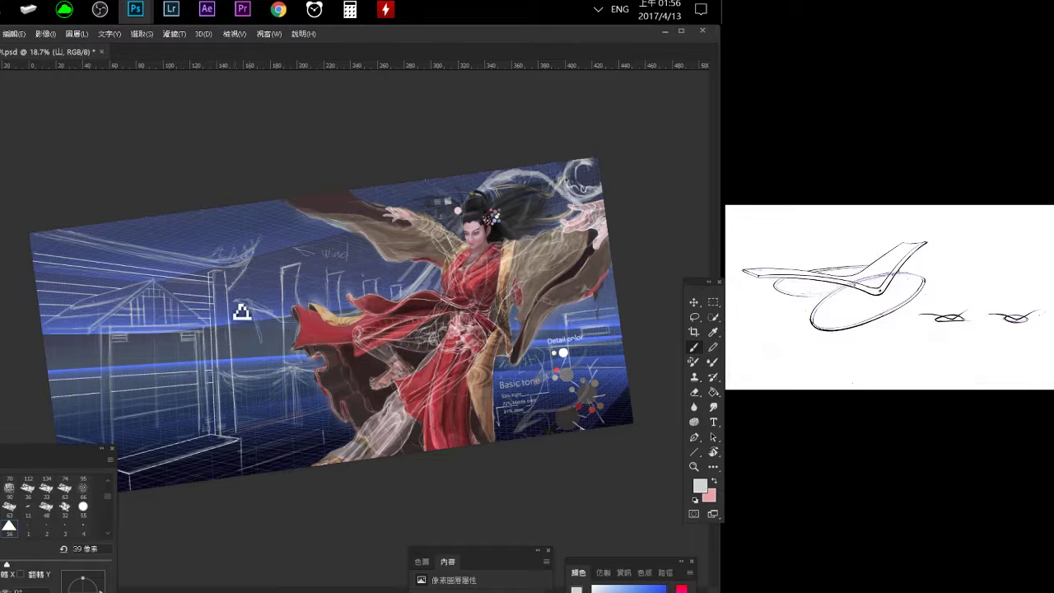
Alternate between brush and eraser, then switch to the 主建物 layer.
{"action": "key", "text": "e"}
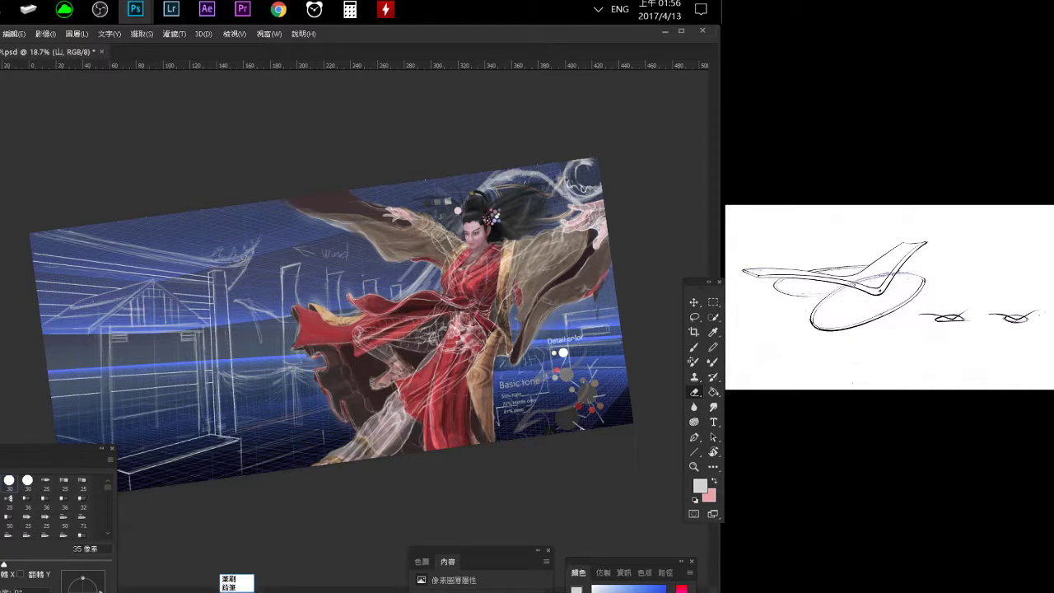
{"action": "key", "text": "b"}
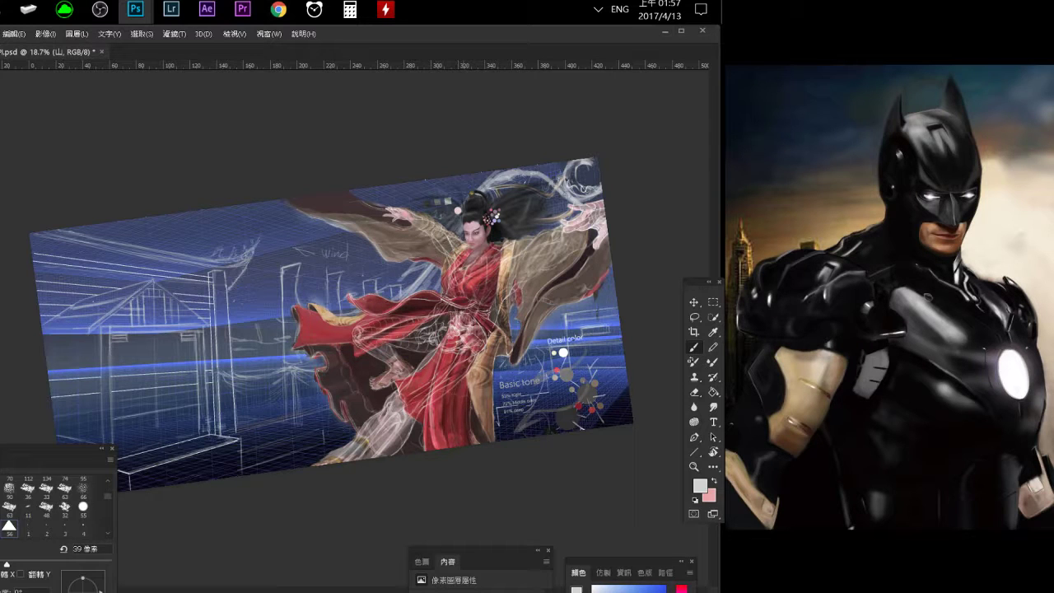
{"action": "key", "text": "e"}
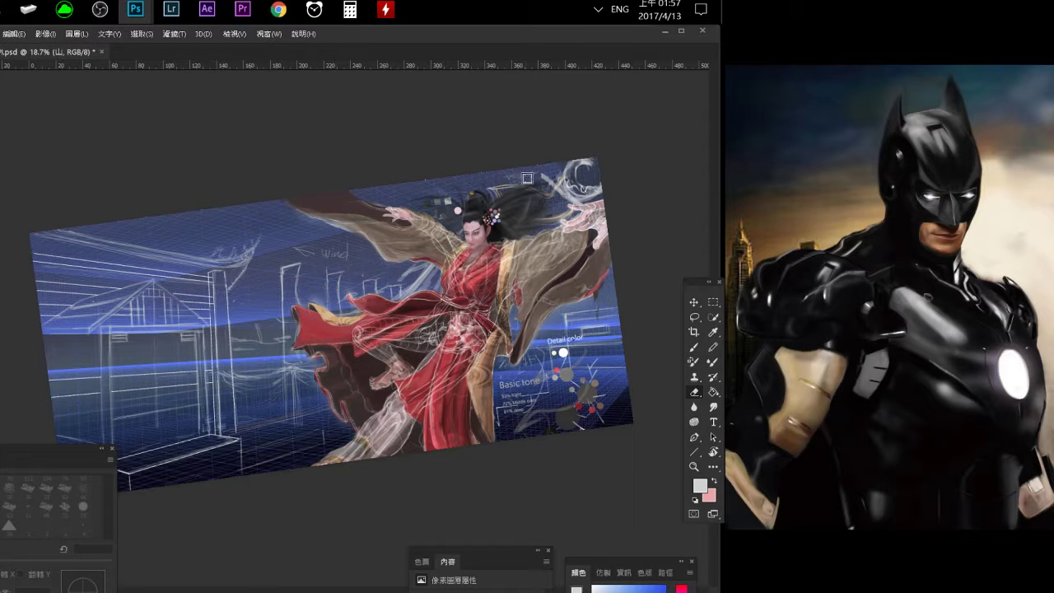
{"action": "key", "text": "b"}
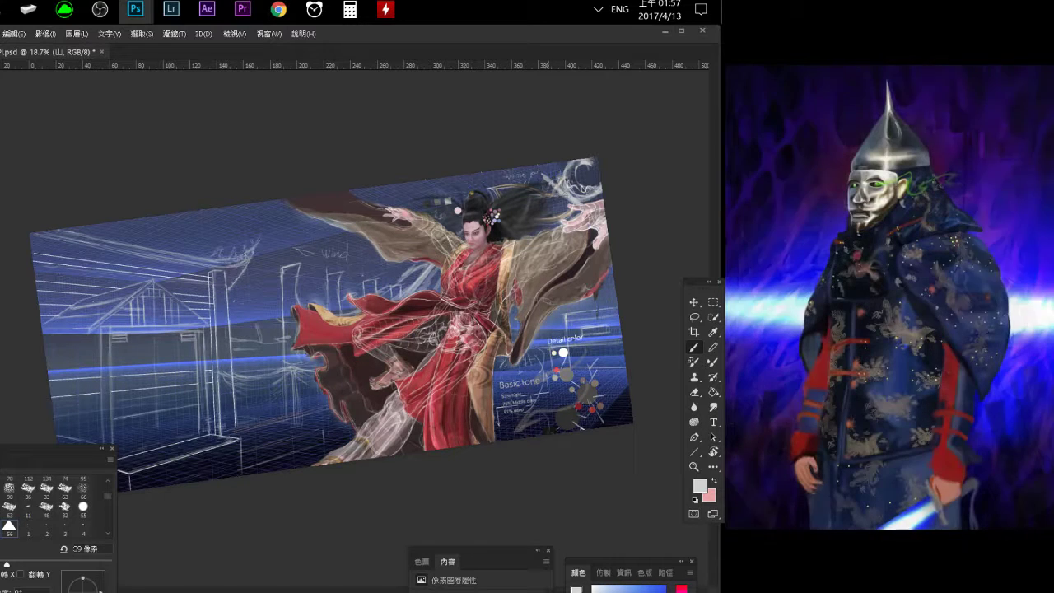
{"action": "key", "text": "e"}
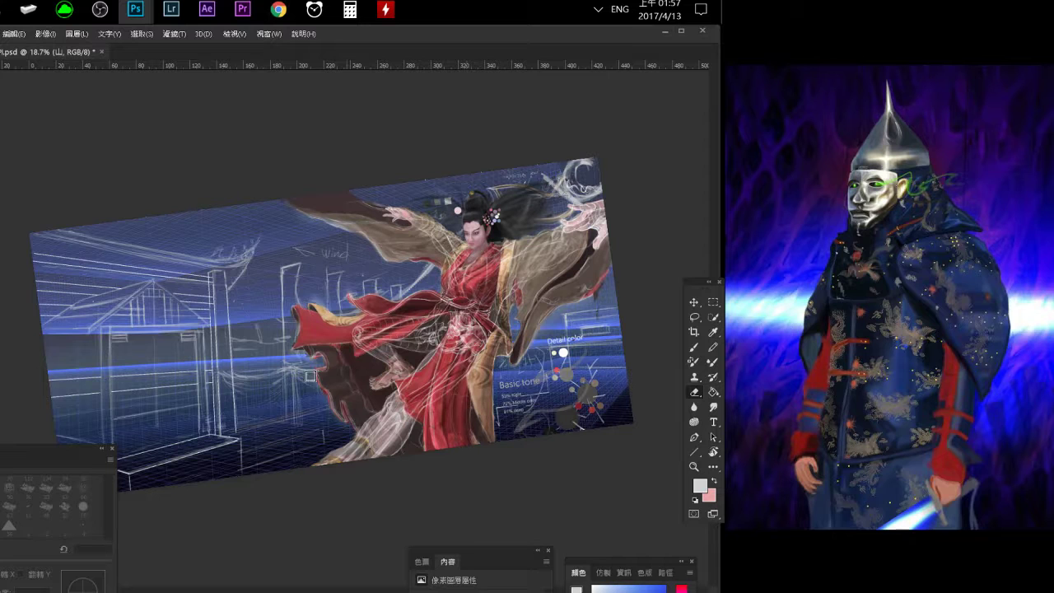
{"action": "key", "text": "b"}
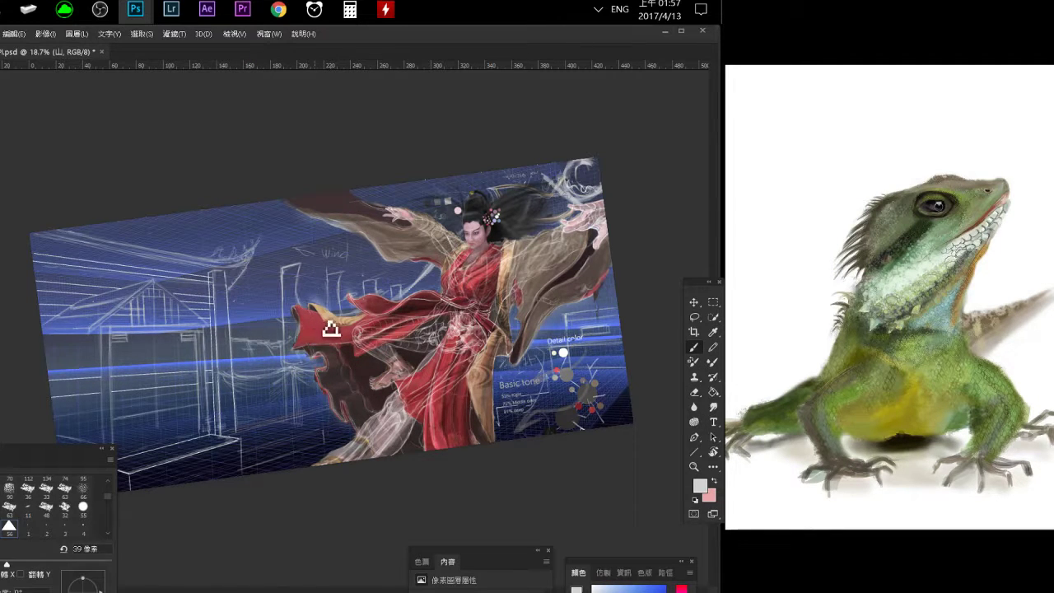
{"action": "key", "text": "e"}
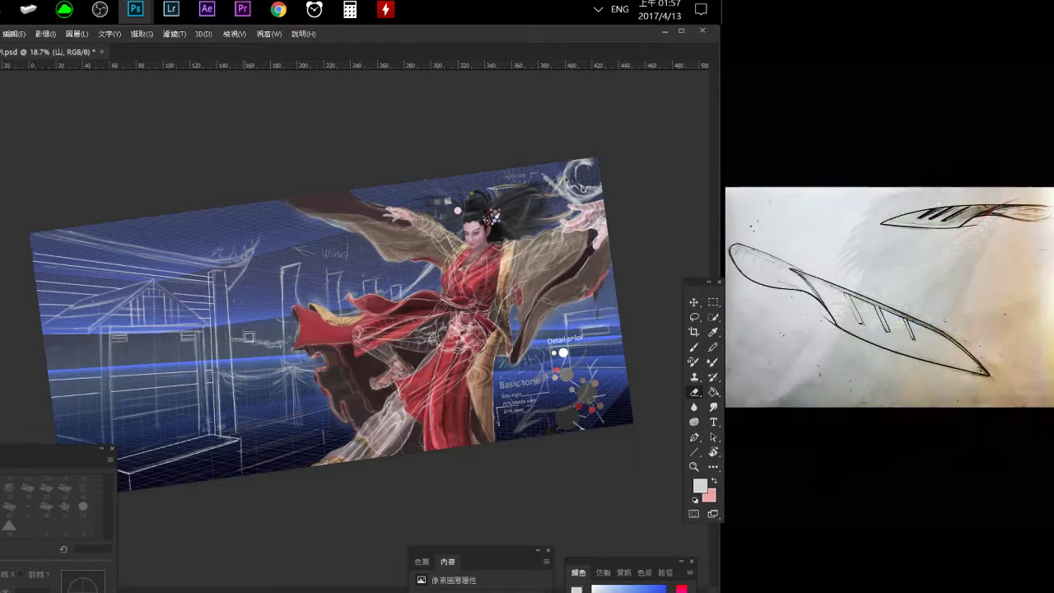
{"action": "key", "text": "b"}
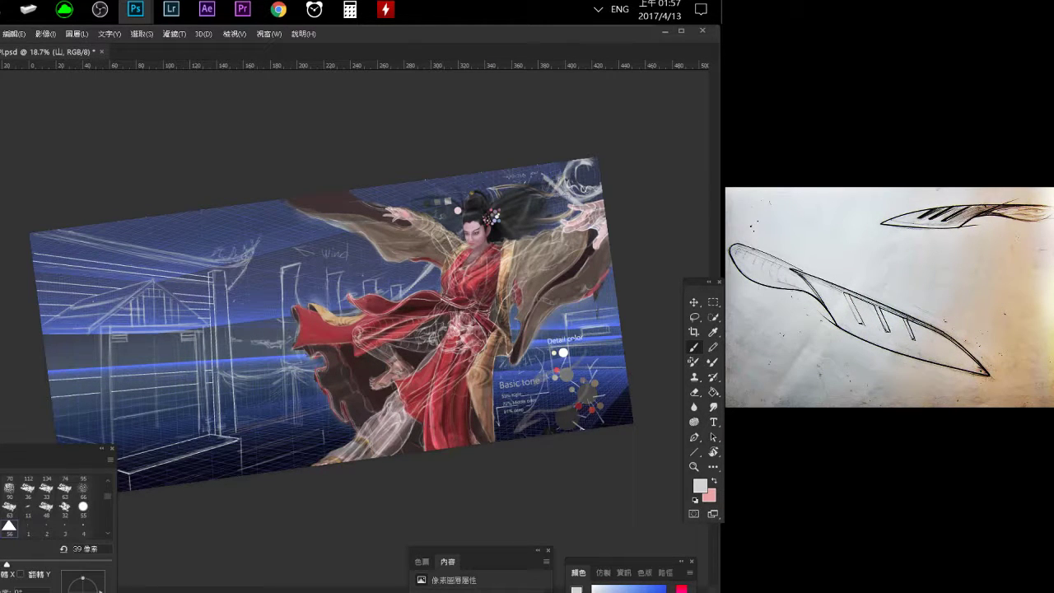
{"action": "key", "text": "alt+bracketleft"}
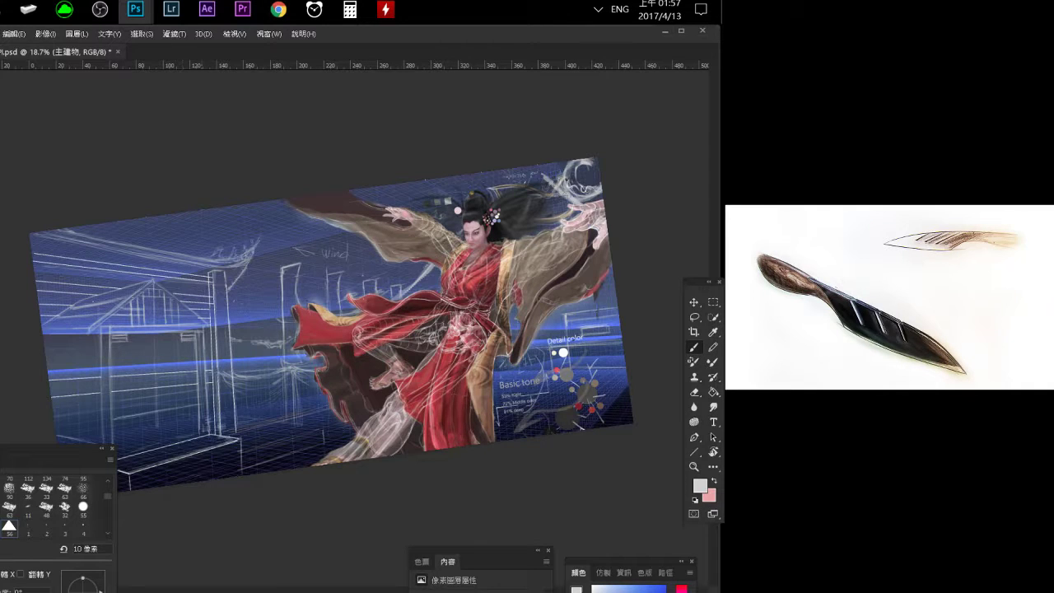
{"action": "left_click_drag", "start_coordinate": [24, 258], "coordinate": [140, 376]}
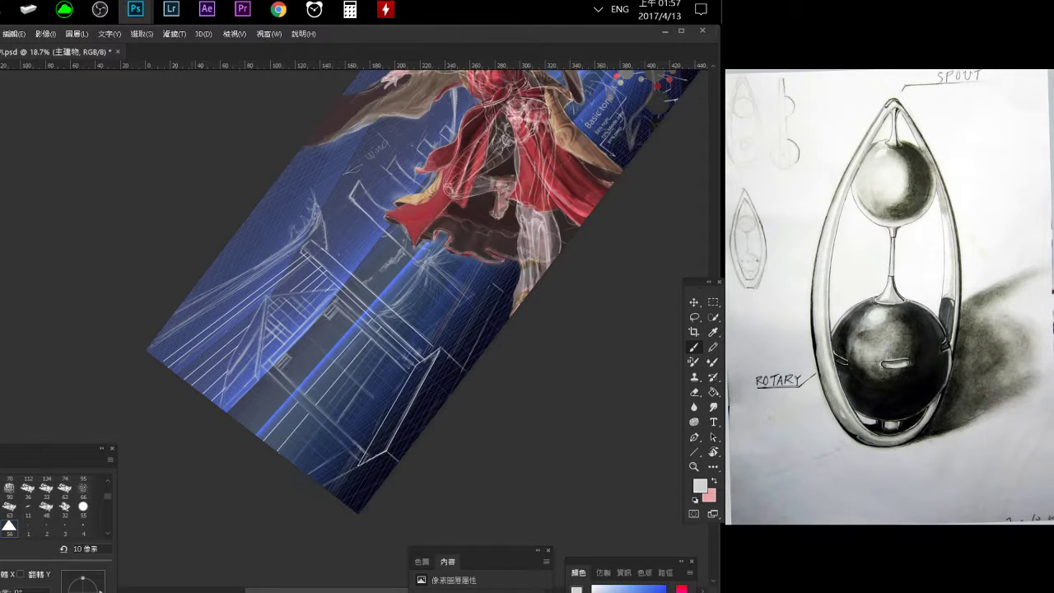
{"action": "key", "text": "e"}
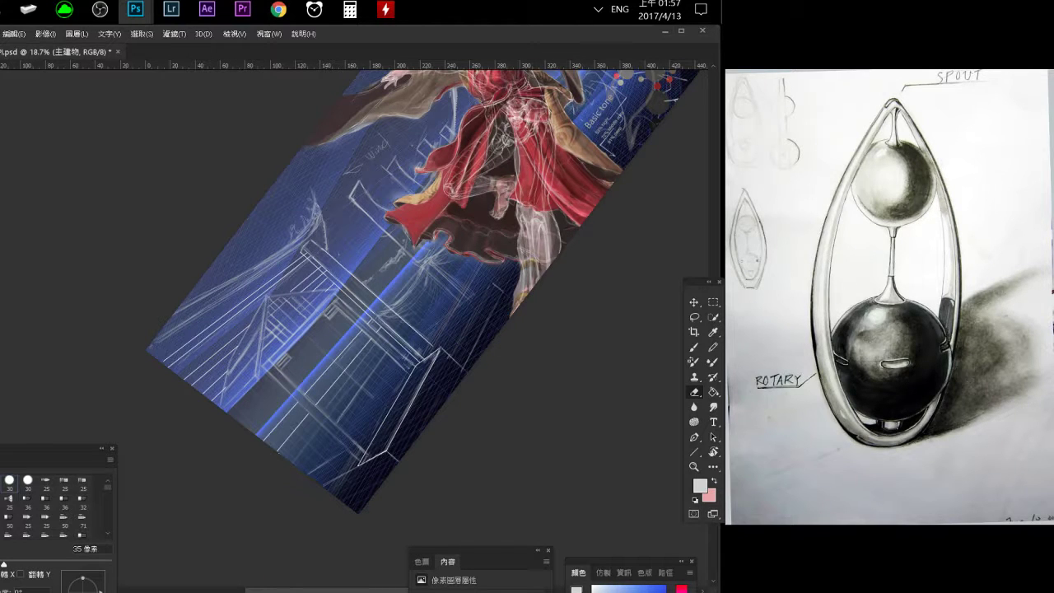
{"action": "key", "text": "b"}
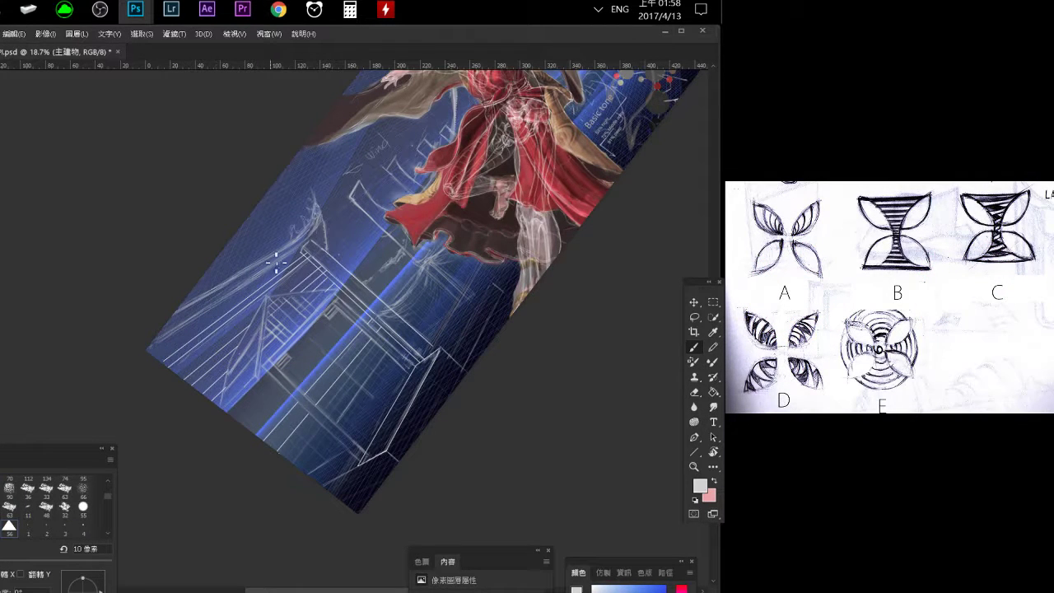
{"action": "key", "text": "r"}
{"action": "left_click_drag", "start_coordinate": [239, 404], "coordinate": [214, 360]}
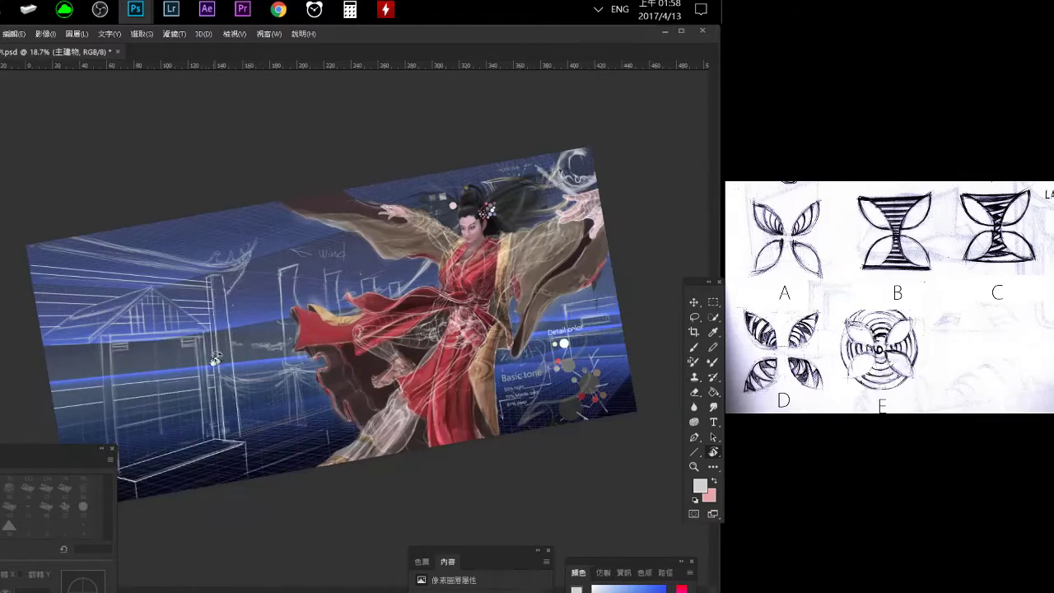
Zoom to 28.3% on the left wireframe pavilion, alternating between brush and eraser.
{"action": "left_click_drag", "start_coordinate": [129, 350], "coordinate": [202, 323]}
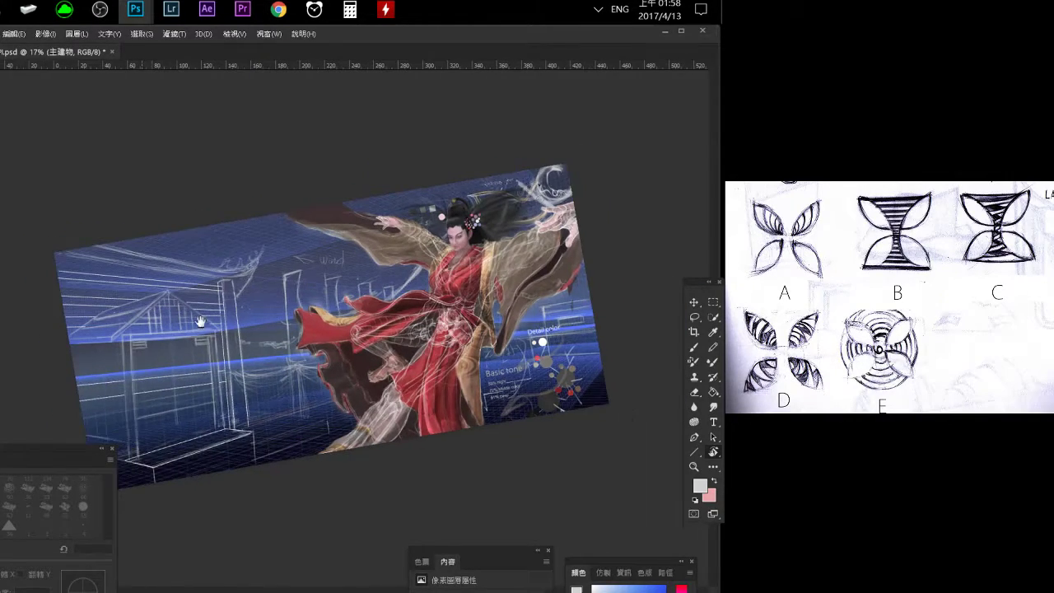
{"action": "scroll", "coordinate": [159, 375], "scroll_direction": "up", "scroll_amount": 2}
{"action": "left_click_drag", "start_coordinate": [159, 369], "coordinate": [329, 244]}
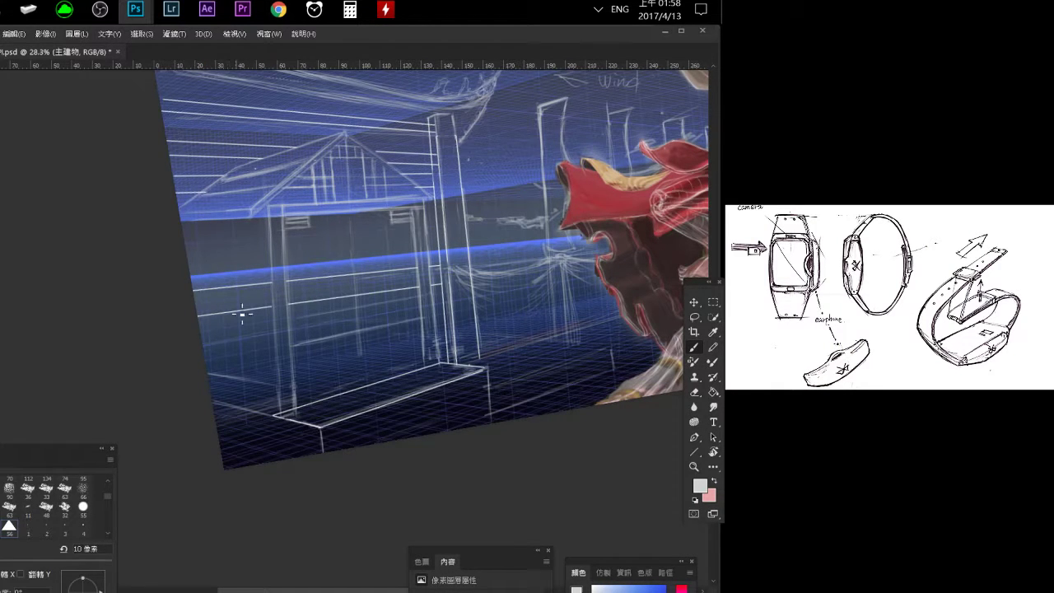
{"action": "key", "text": "e"}
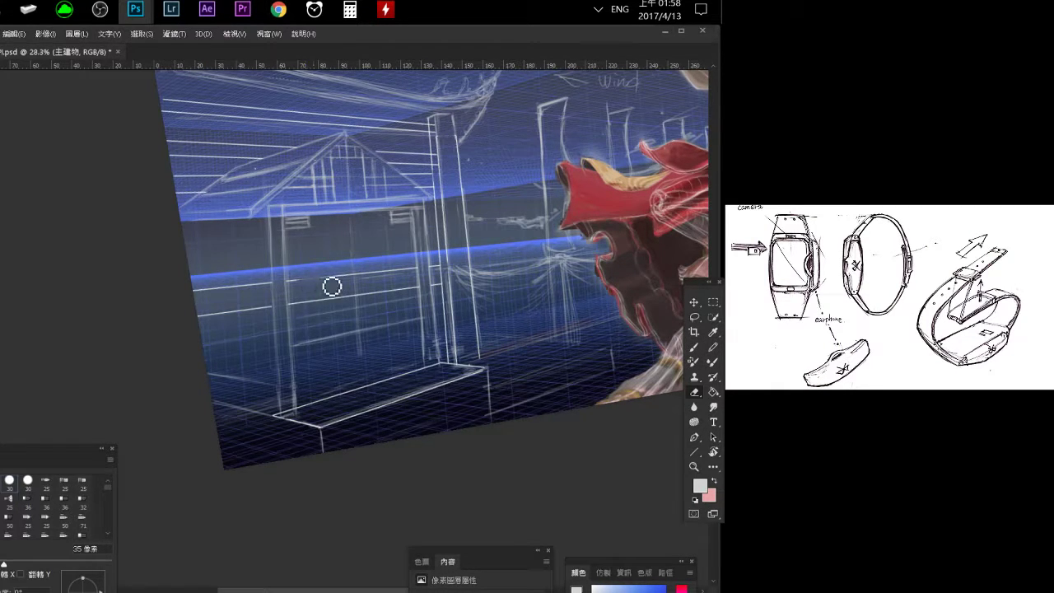
{"action": "key", "text": "b"}
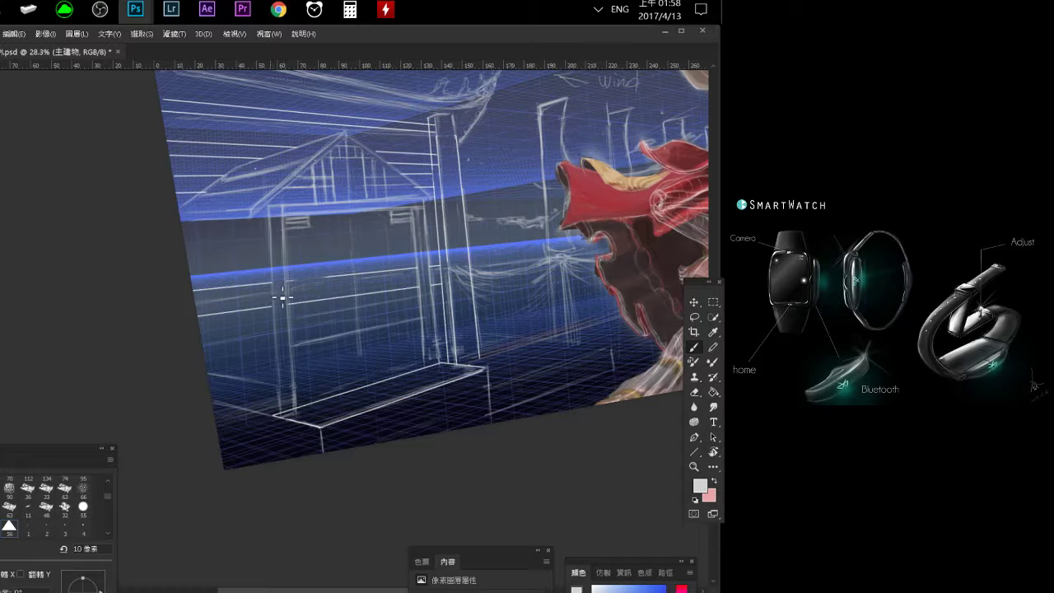
{"action": "key", "text": "e"}
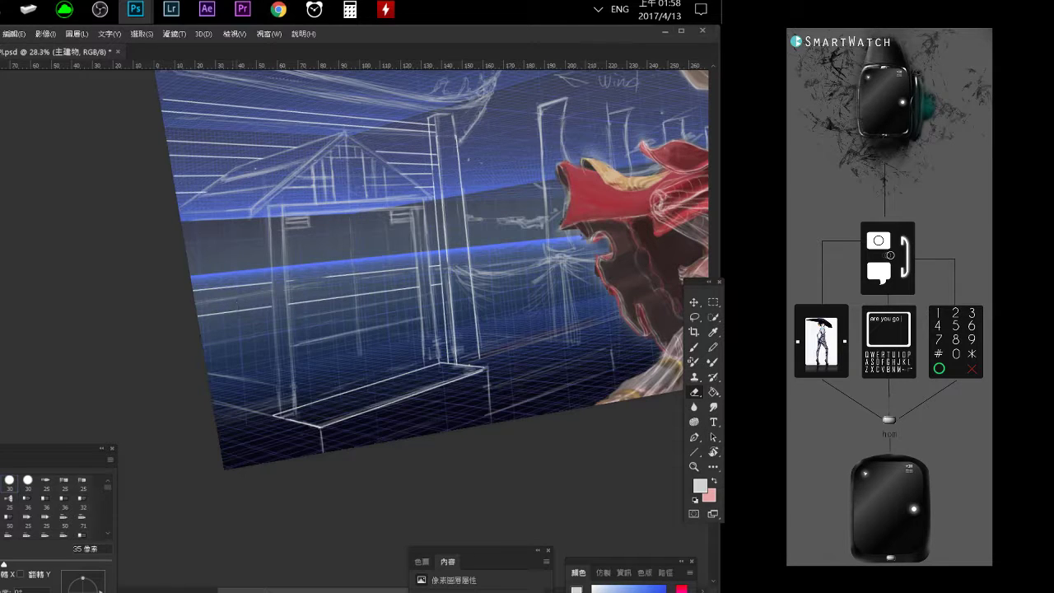
{"action": "key", "text": "b"}
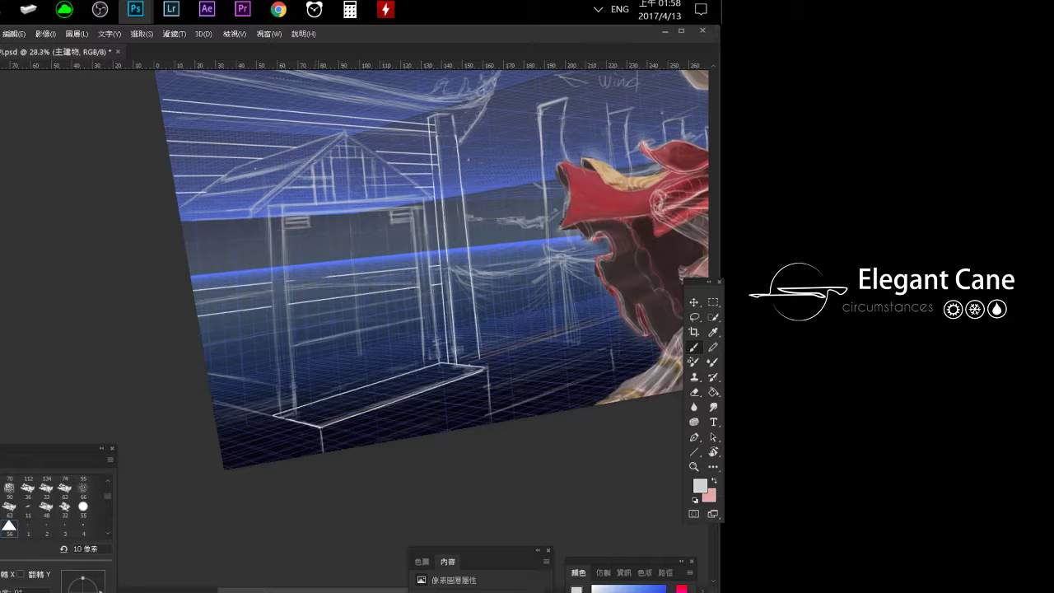
{"action": "key", "text": "e"}
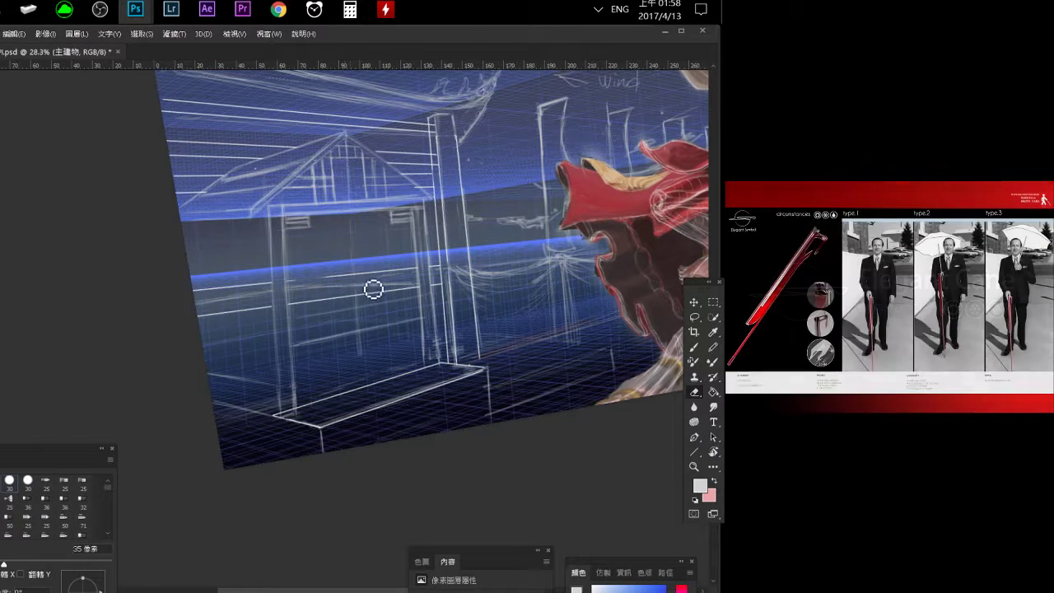
{"action": "key", "text": "b"}
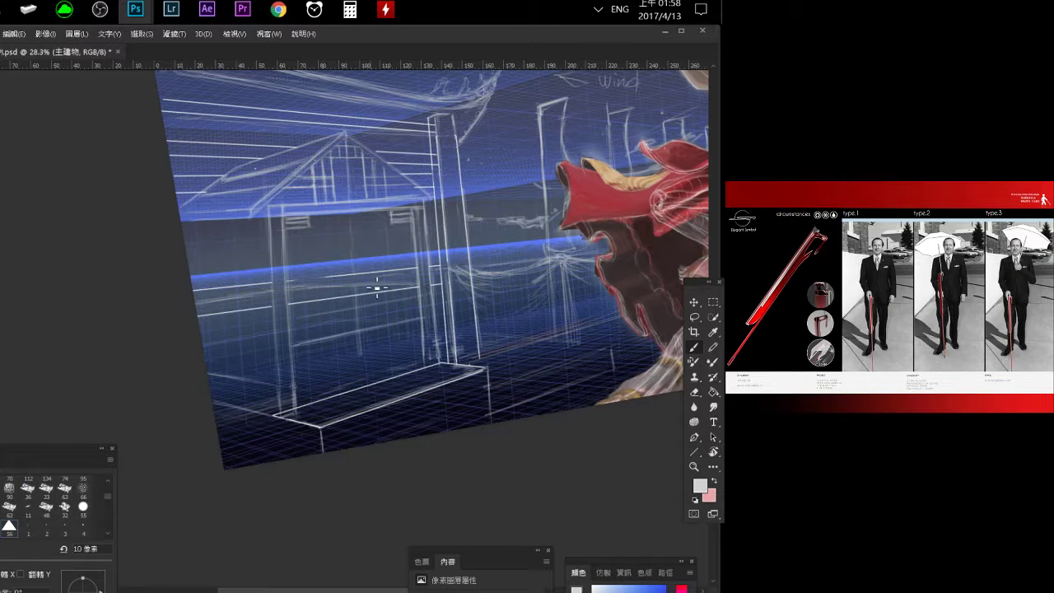
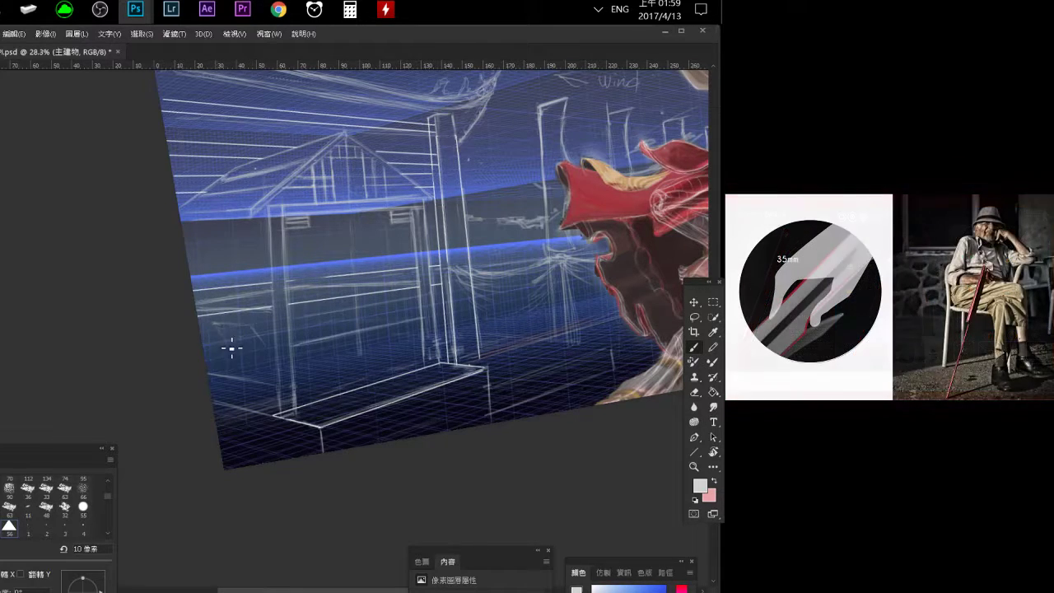
Tilt and level the canvas view, then zoom in on the left-wall window frame.
{"action": "mouse_move", "coordinate": [233, 348]}
{"action": "left_mouse_down"}
{"action": "mouse_move", "coordinate": [192, 327]}
{"action": "mouse_move", "coordinate": [247, 433]}
{"action": "left_mouse_up"}
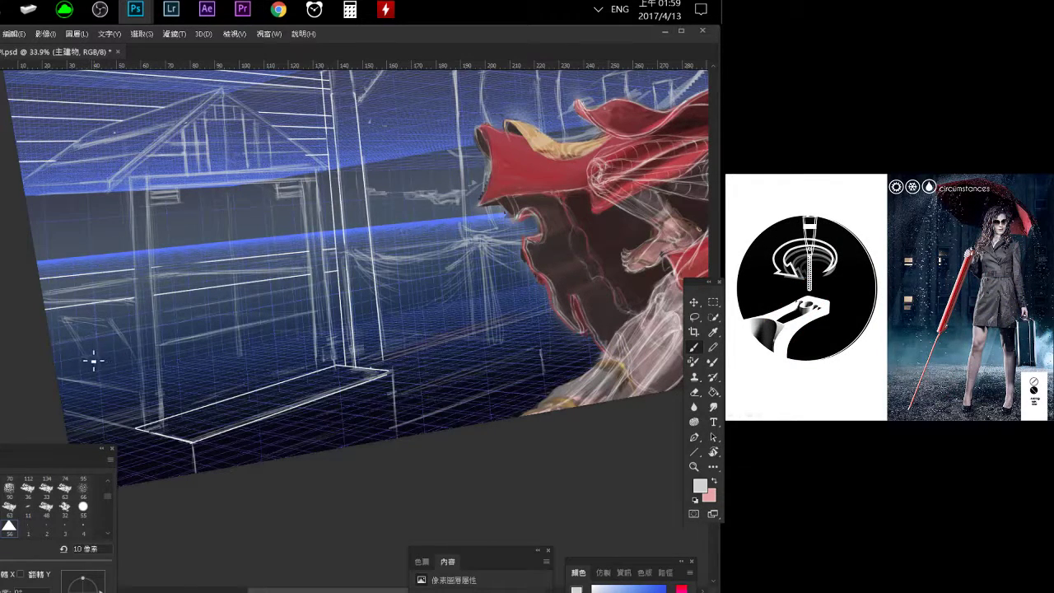
{"action": "key", "text": "r"}
{"action": "mouse_move", "coordinate": [93, 352]}
{"action": "left_mouse_down"}
{"action": "mouse_move", "coordinate": [176, 218]}
{"action": "mouse_move", "coordinate": [170, 251]}
{"action": "mouse_move", "coordinate": [133, 280]}
{"action": "left_mouse_up"}
{"action": "key", "text": "b"}
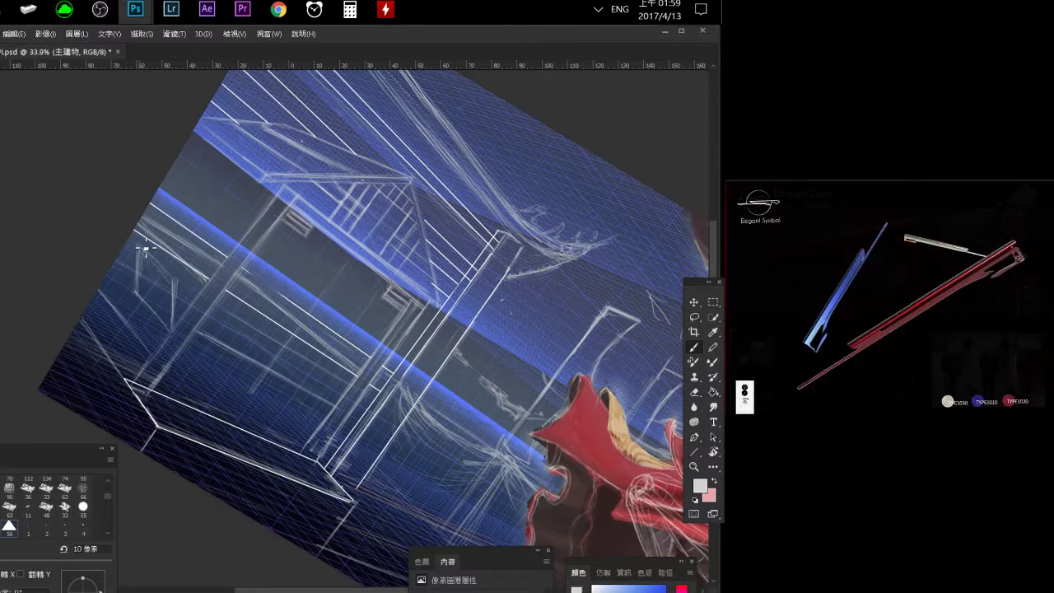
{"action": "left_click_drag", "start_coordinate": [216, 275], "coordinate": [99, 327]}
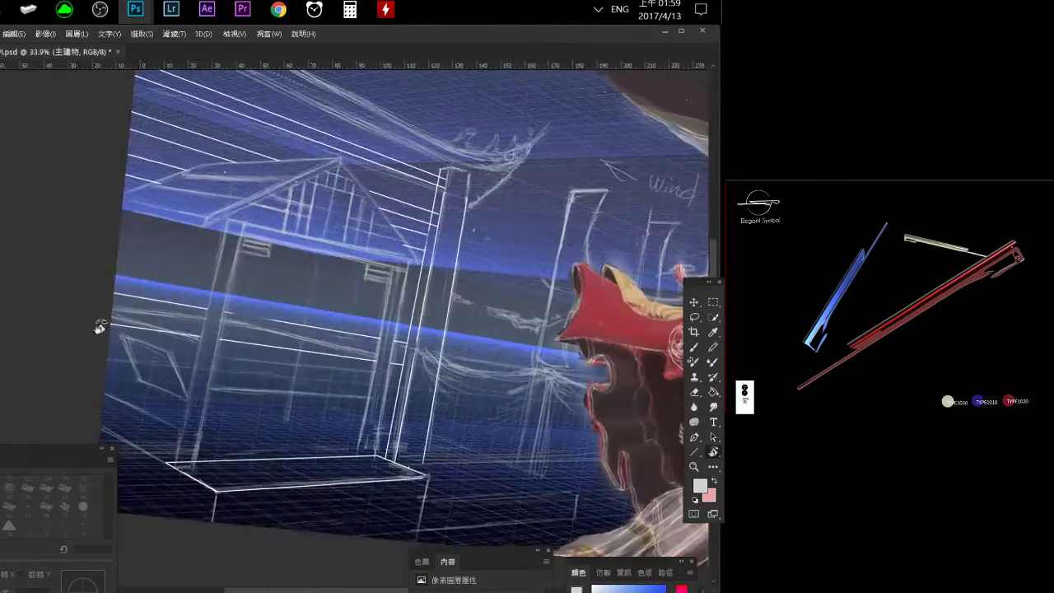
{"action": "key", "text": "alt+bracketleft"}
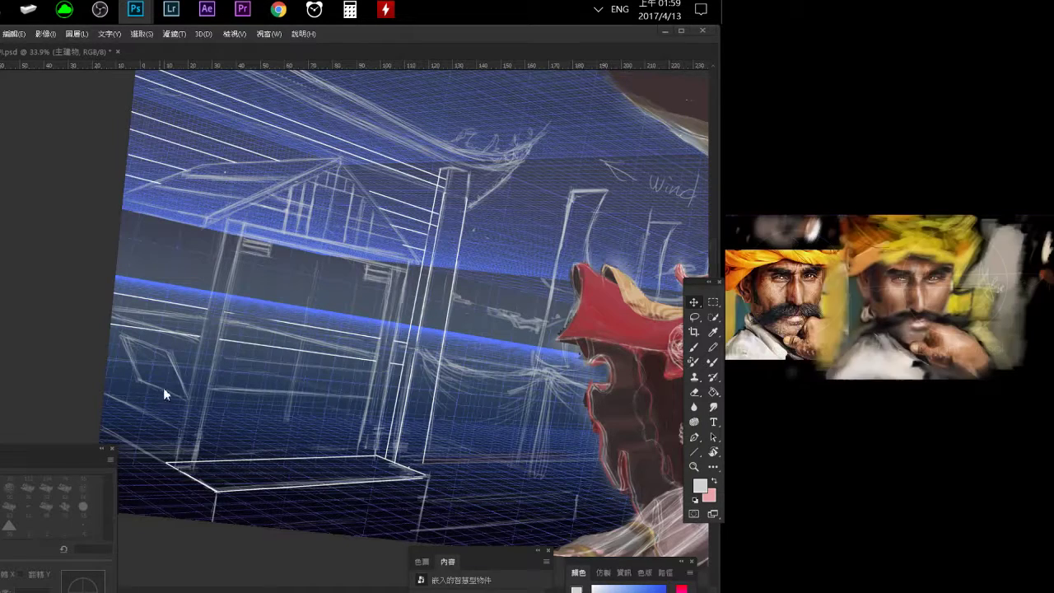
{"action": "key", "text": "b"}
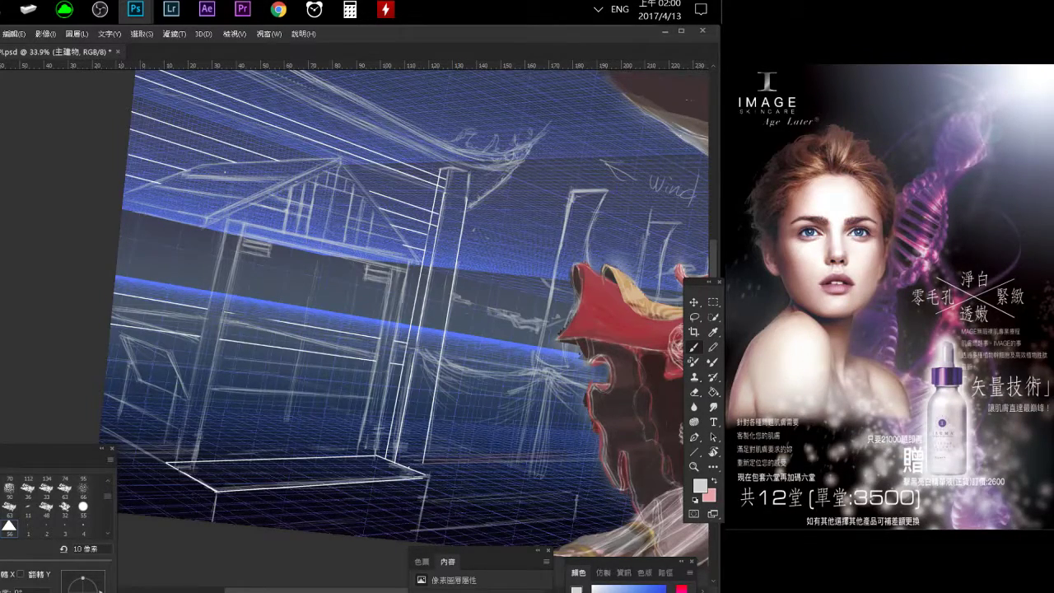
{"action": "scroll", "coordinate": [134, 380], "scroll_direction": "up", "scroll_amount": 2}
{"action": "scroll", "coordinate": [137, 362], "scroll_direction": "up", "scroll_amount": 2}
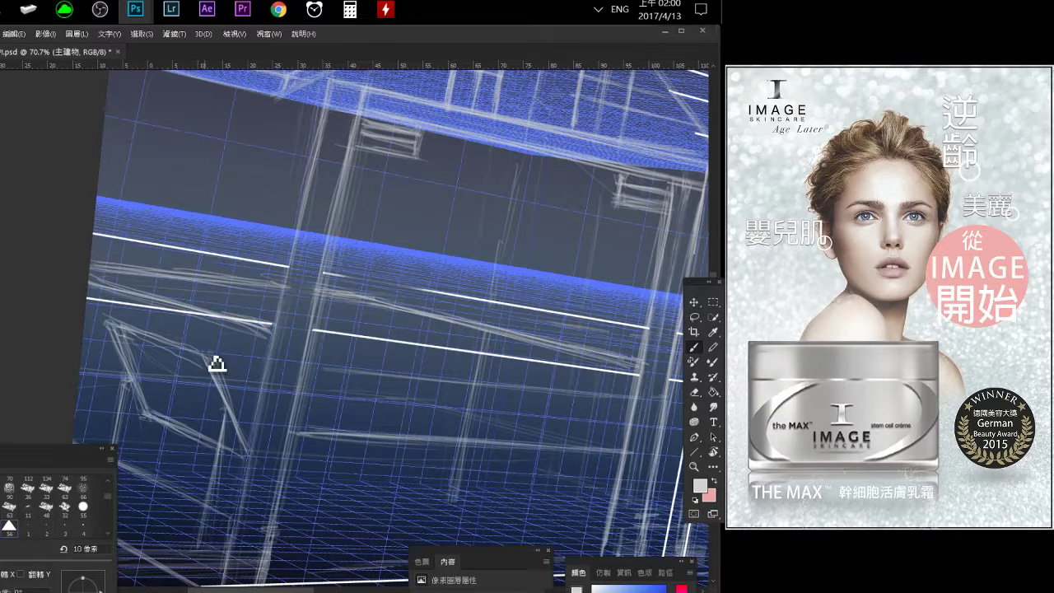
Trace the slanted window frame's diagonal edges with brighter, reinforced sketch strokes.
{"action": "left_click_drag", "start_coordinate": [212, 354], "coordinate": [263, 471]}
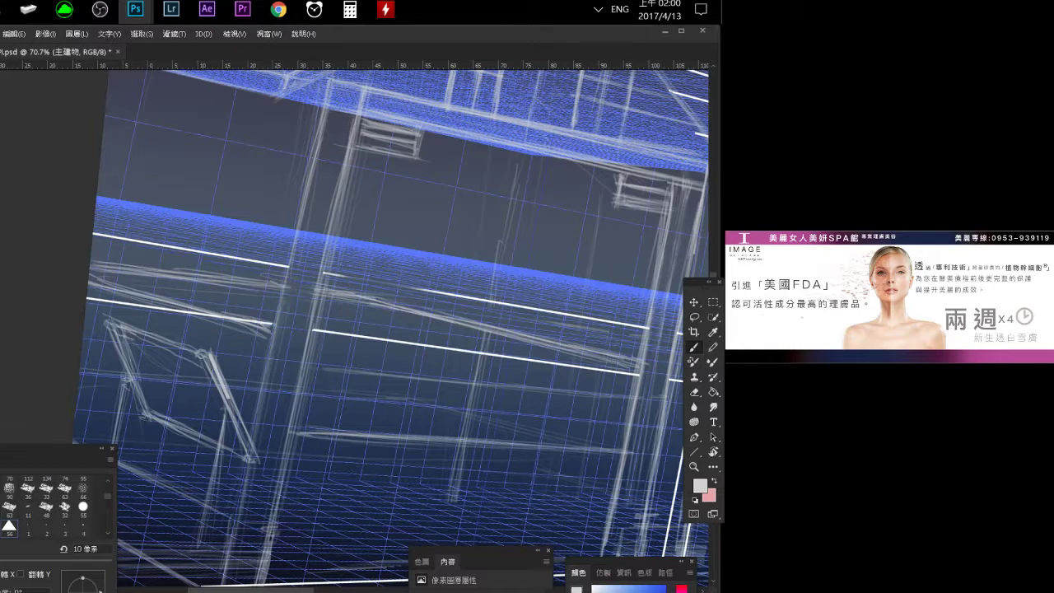
{"action": "left_click_drag", "start_coordinate": [212, 371], "coordinate": [250, 458]}
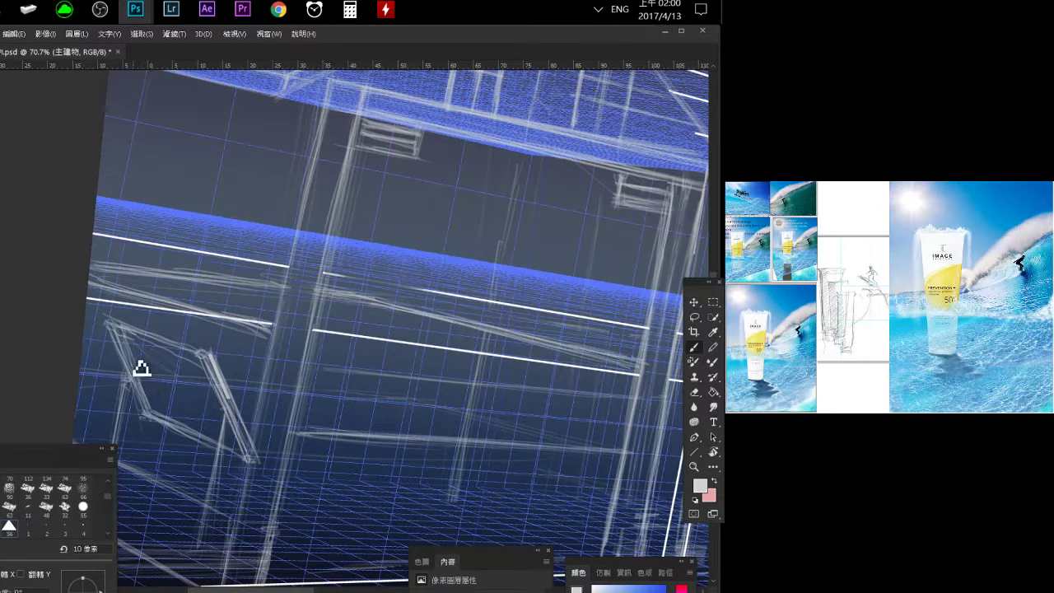
{"action": "left_click_drag", "start_coordinate": [127, 365], "coordinate": [151, 424]}
{"action": "left_click_drag", "start_coordinate": [170, 369], "coordinate": [228, 251]}
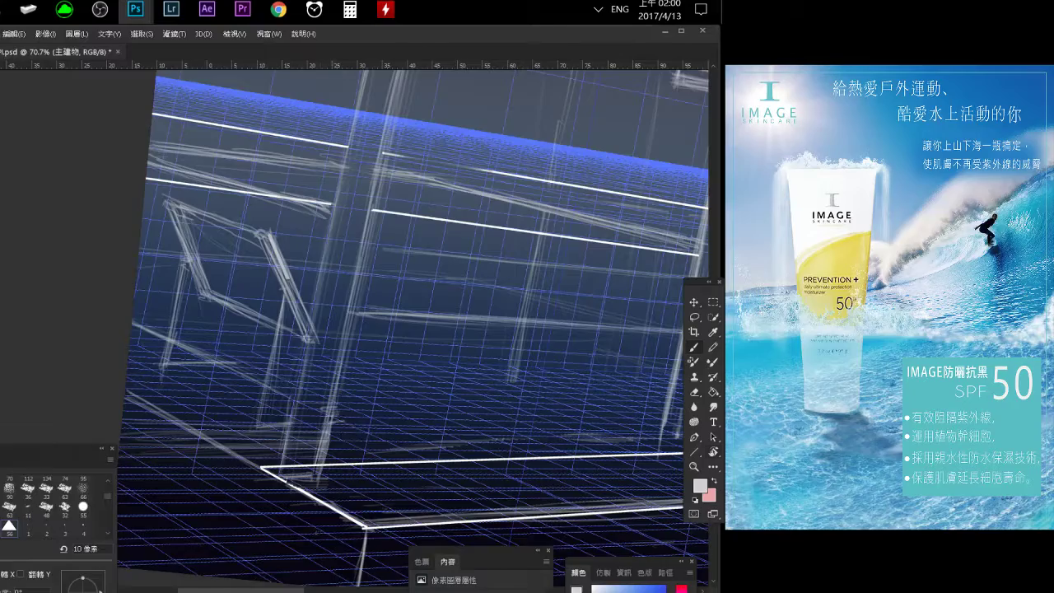
Rotate the view steeply and back to near level, ending on the Eraser.
{"action": "key", "text": "r"}
{"action": "mouse_move", "coordinate": [341, 429]}
{"action": "left_mouse_down"}
{"action": "mouse_move", "coordinate": [201, 336]}
{"action": "mouse_move", "coordinate": [313, 270]}
{"action": "left_mouse_up"}
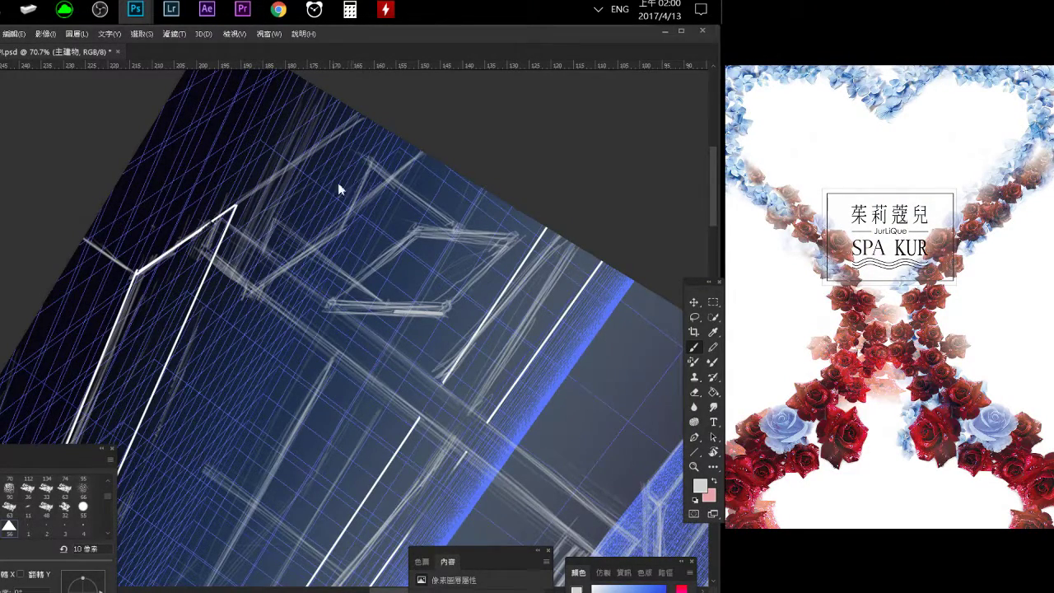
{"action": "key", "text": "r"}
{"action": "left_click_drag", "start_coordinate": [376, 164], "coordinate": [201, 257]}
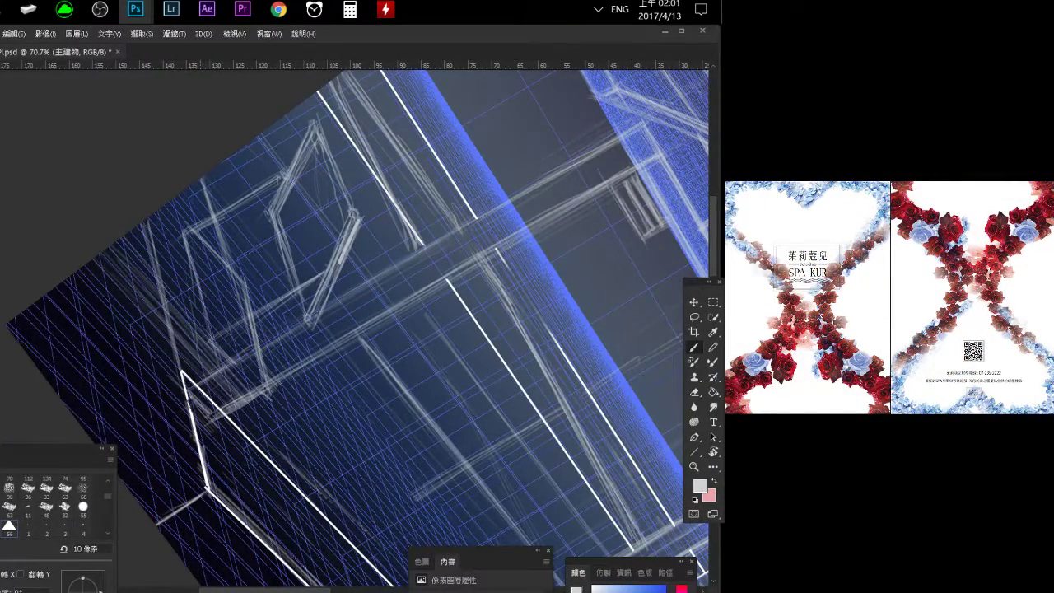
{"action": "key", "text": "r"}
{"action": "left_click_drag", "start_coordinate": [191, 243], "coordinate": [104, 258]}
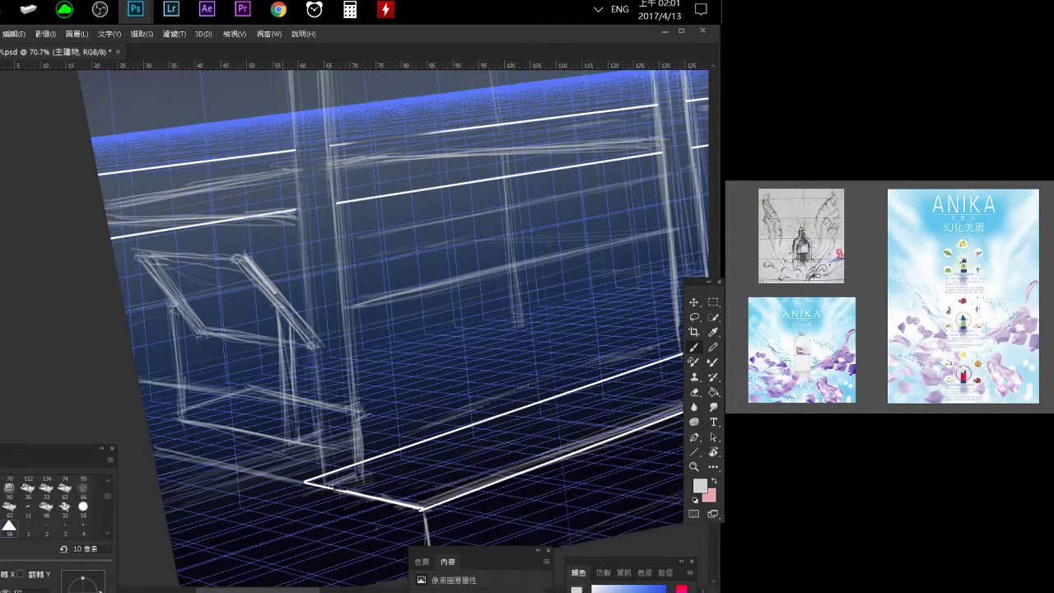
{"action": "key", "text": "e"}
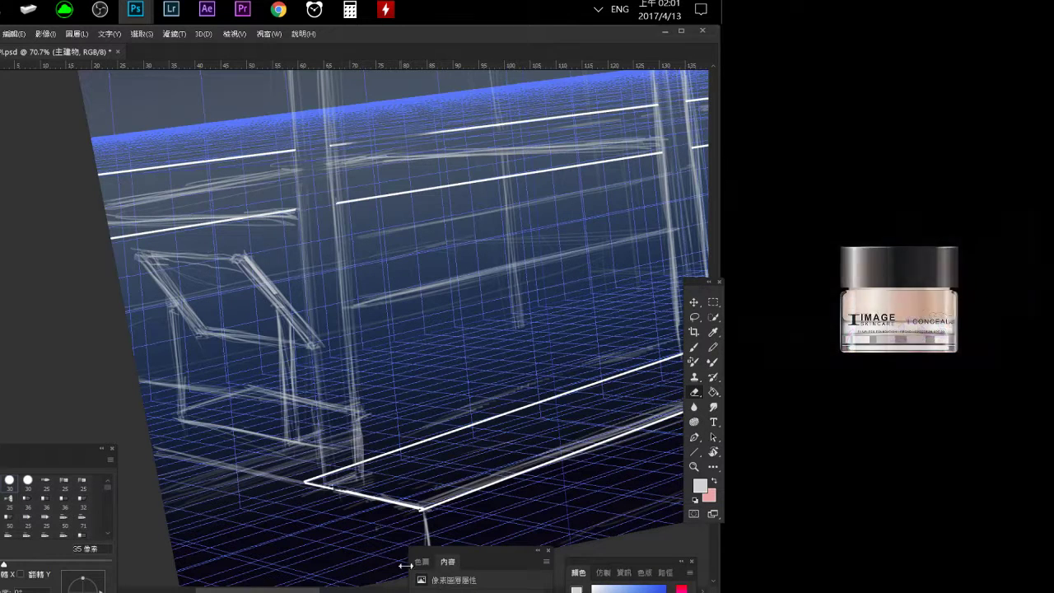
{"action": "left_click_drag", "start_coordinate": [29, 469], "coordinate": [58, 428]}
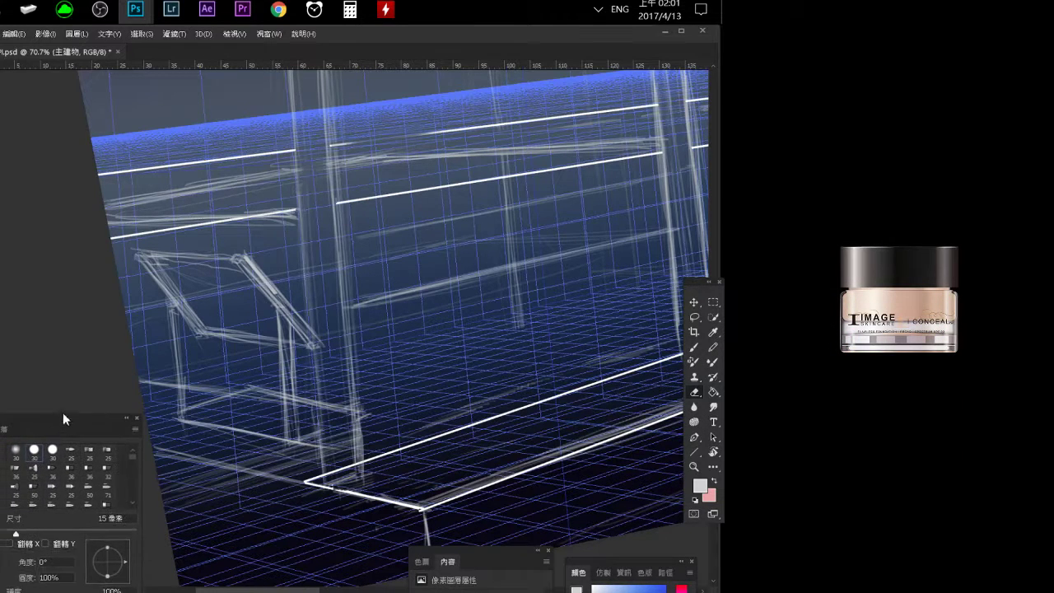
{"action": "left_click", "coordinate": [359, 19]}
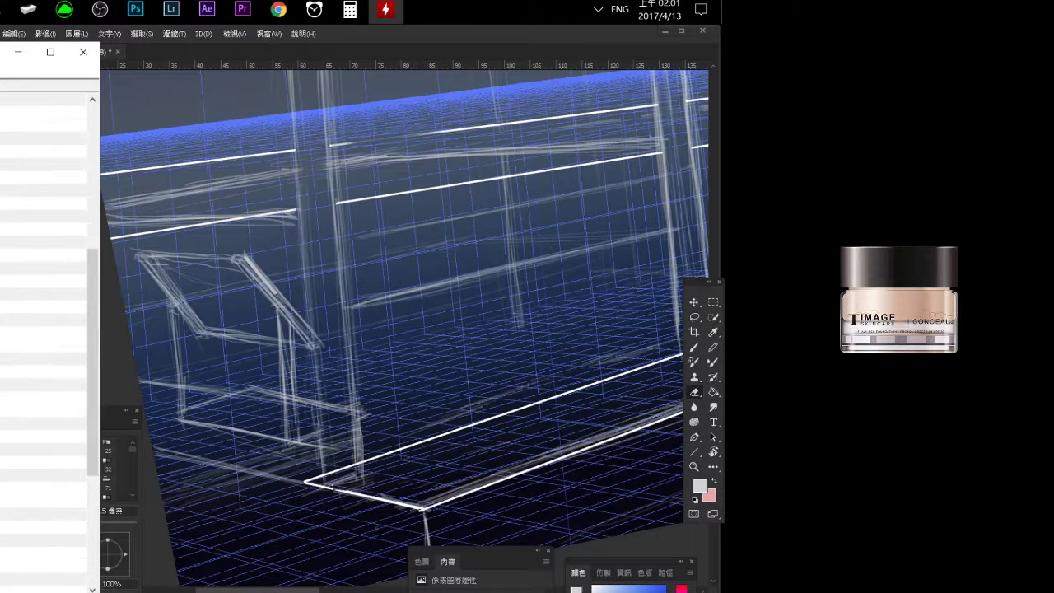
{"action": "left_click", "coordinate": [314, 11]}
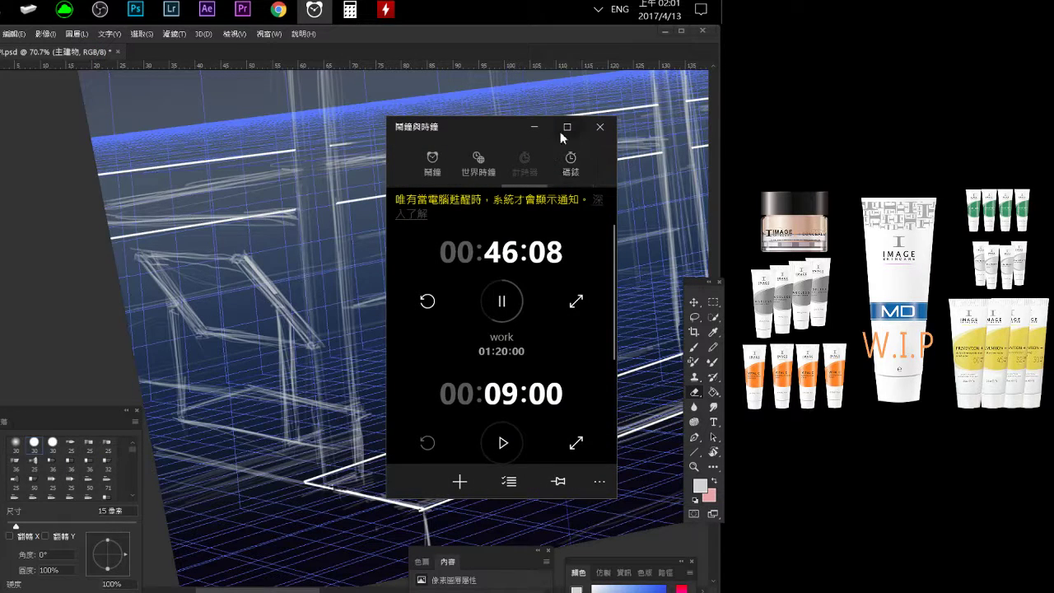
{"action": "left_click", "coordinate": [534, 127]}
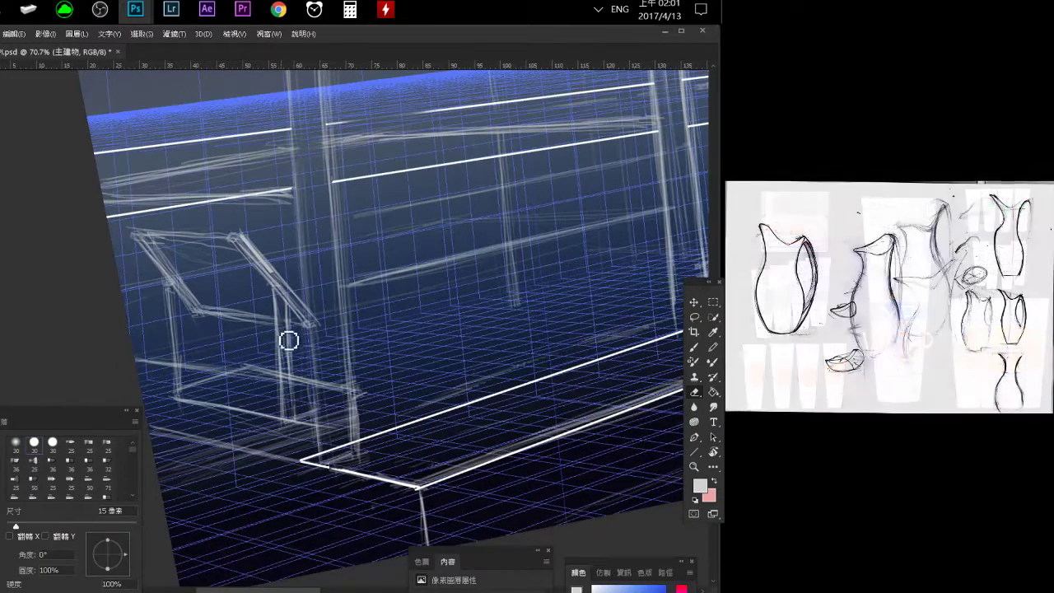
Erase the two faint stray vertical lines beneath the slanted window frame.
{"action": "left_click_drag", "start_coordinate": [287, 338], "coordinate": [283, 412]}
{"action": "left_click_drag", "start_coordinate": [294, 373], "coordinate": [295, 416]}
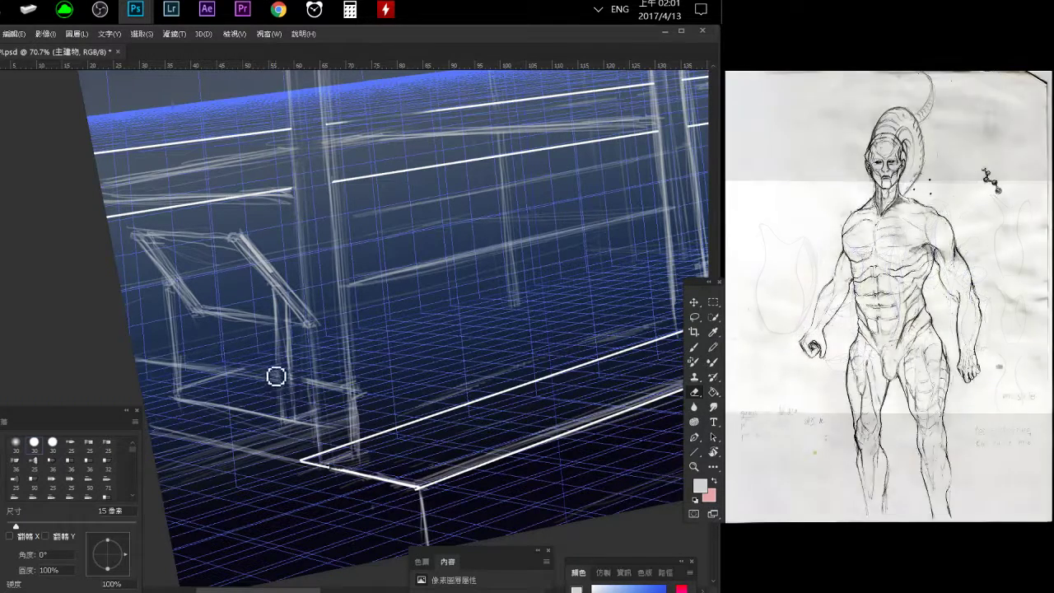
{"action": "key", "text": "b"}
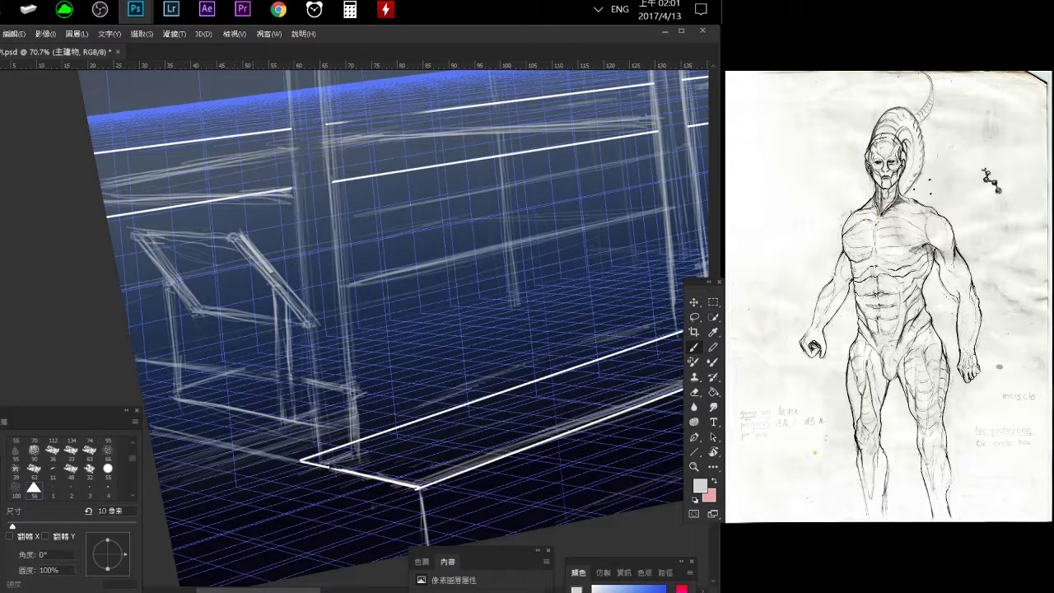
{"action": "key", "text": "e"}
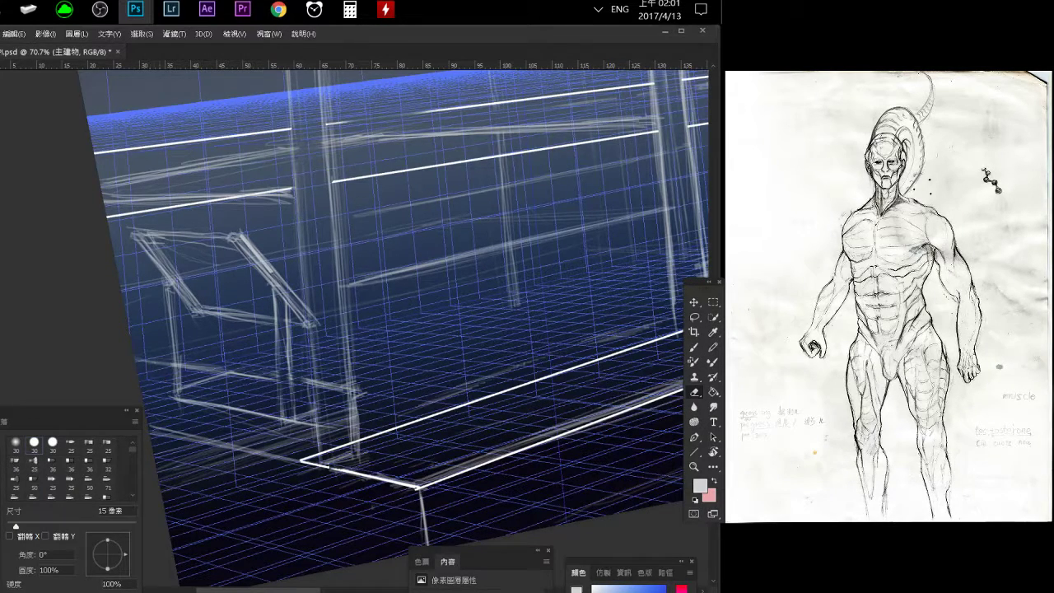
Start a freehand lasso near the window frame, then pan toward the building's left corner with the brush ready.
{"action": "key", "text": "l"}
{"action": "mouse_move", "coordinate": [161, 375]}
{"action": "left_mouse_down"}
{"action": "mouse_move", "coordinate": [163, 350]}
{"action": "mouse_move", "coordinate": [206, 361]}
{"action": "mouse_move", "coordinate": [194, 380]}
{"action": "left_mouse_up"}
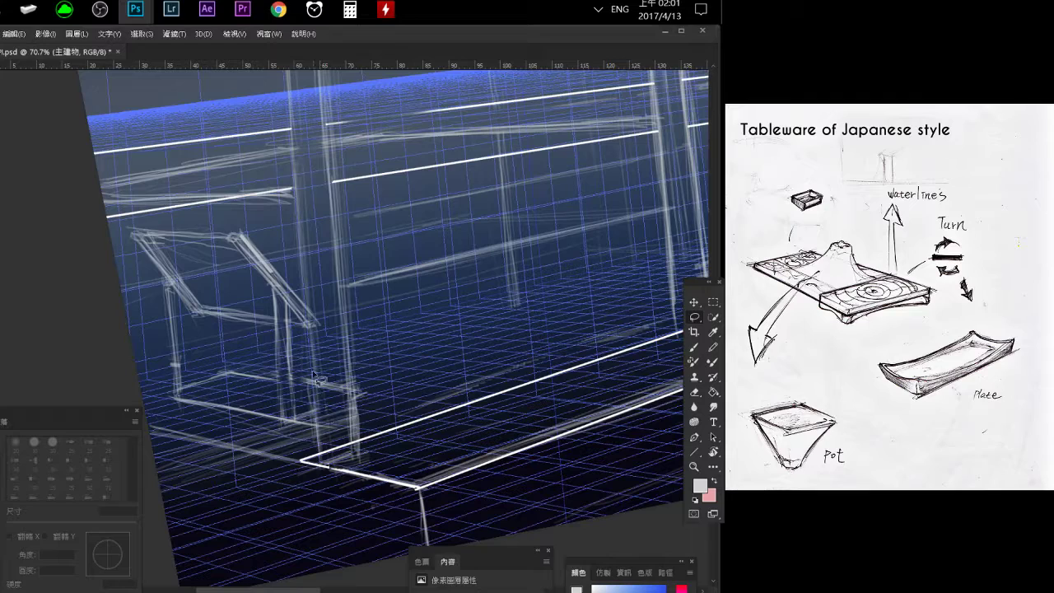
{"action": "key", "text": "b"}
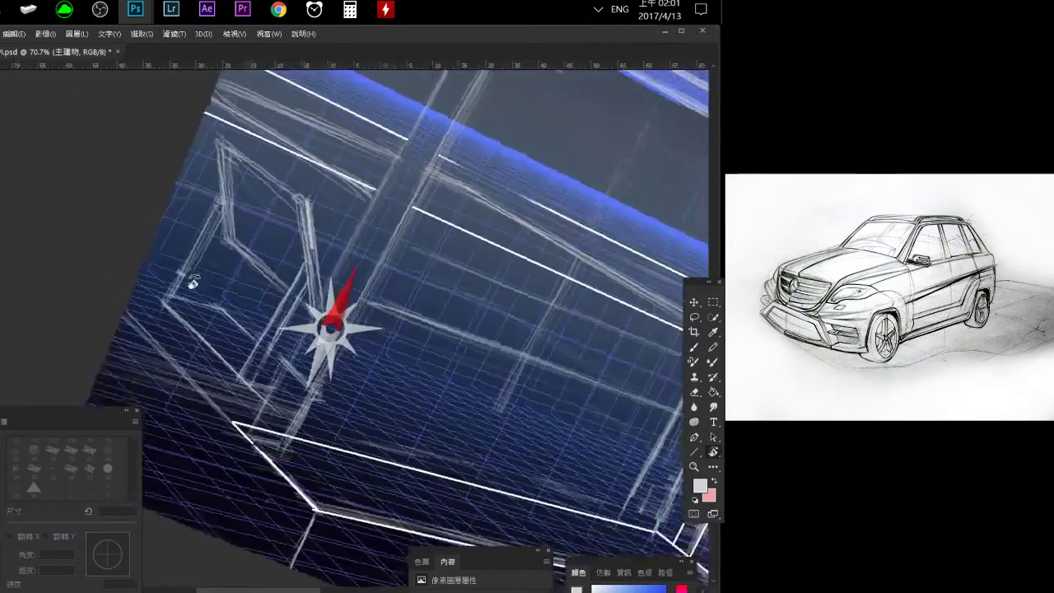
{"action": "left_click_drag", "start_coordinate": [193, 377], "coordinate": [146, 353]}
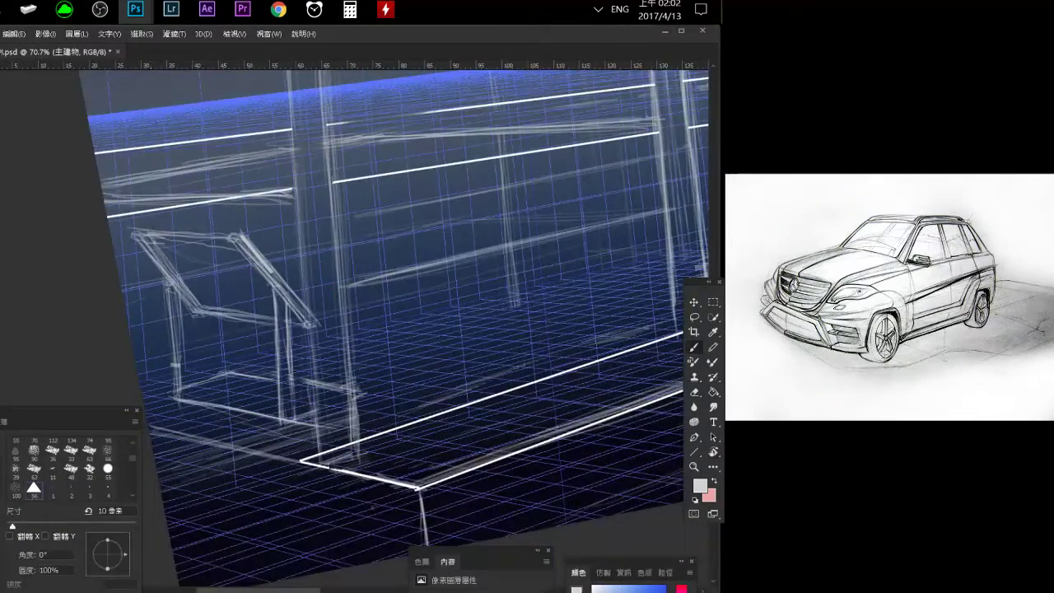
{"action": "left_click_drag", "start_coordinate": [305, 305], "coordinate": [571, 200]}
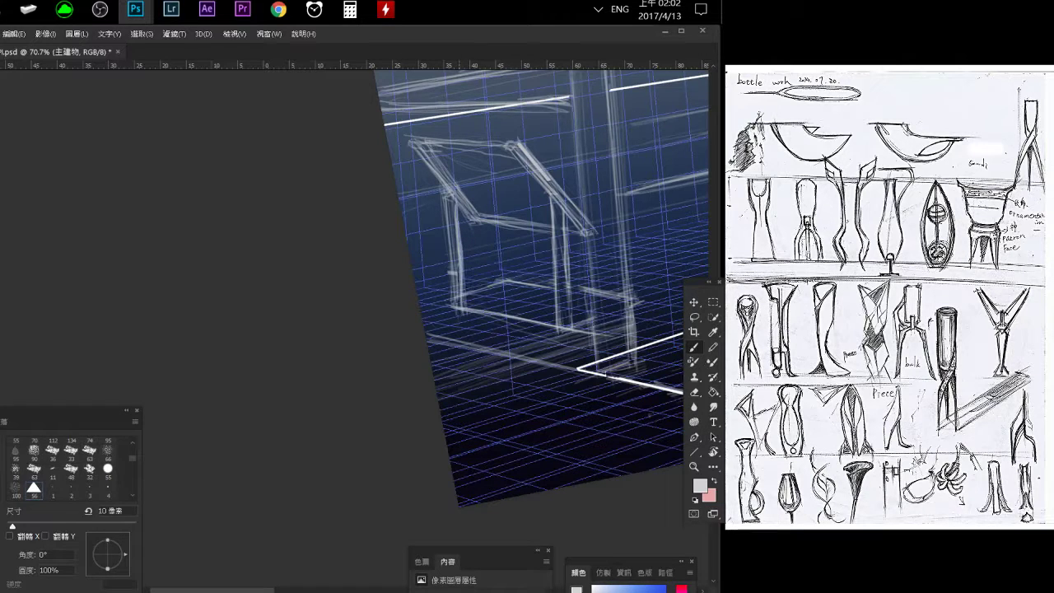
{"action": "key", "text": "e"}
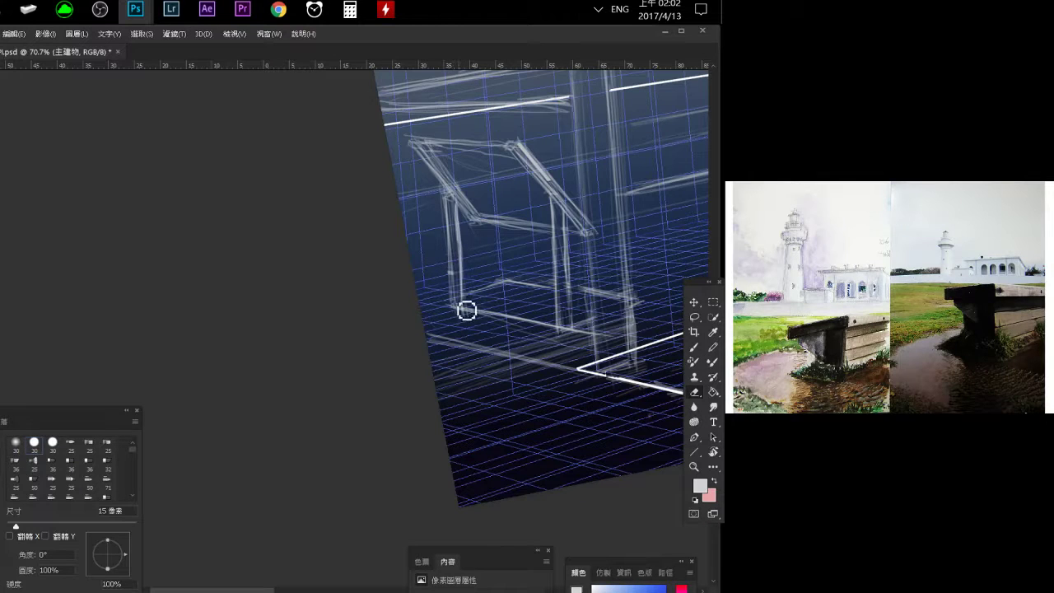
{"action": "key", "text": "b"}
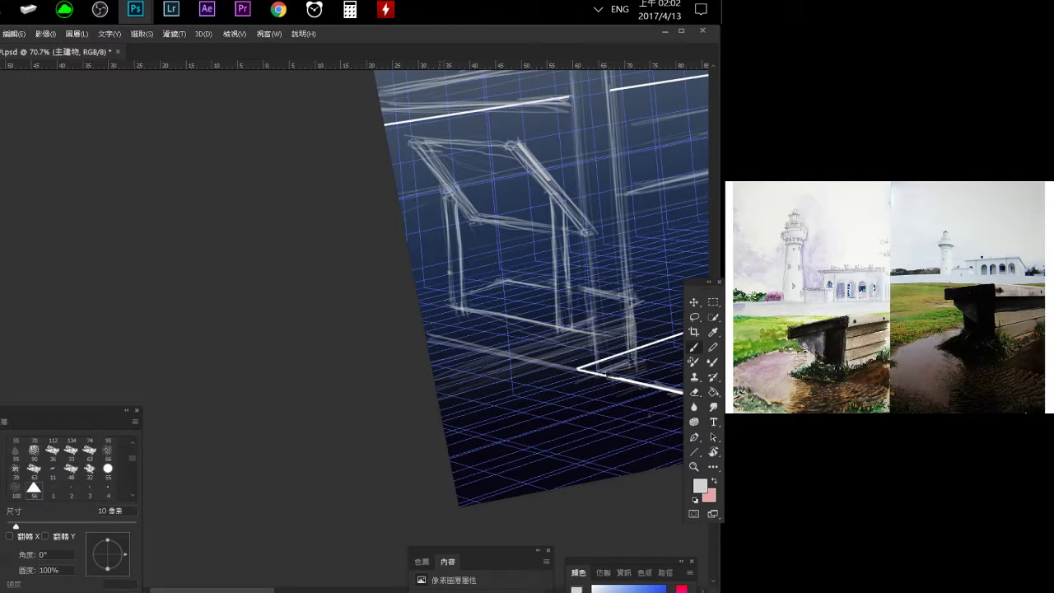
{"action": "key", "text": "e"}
{"action": "key", "text": "b"}
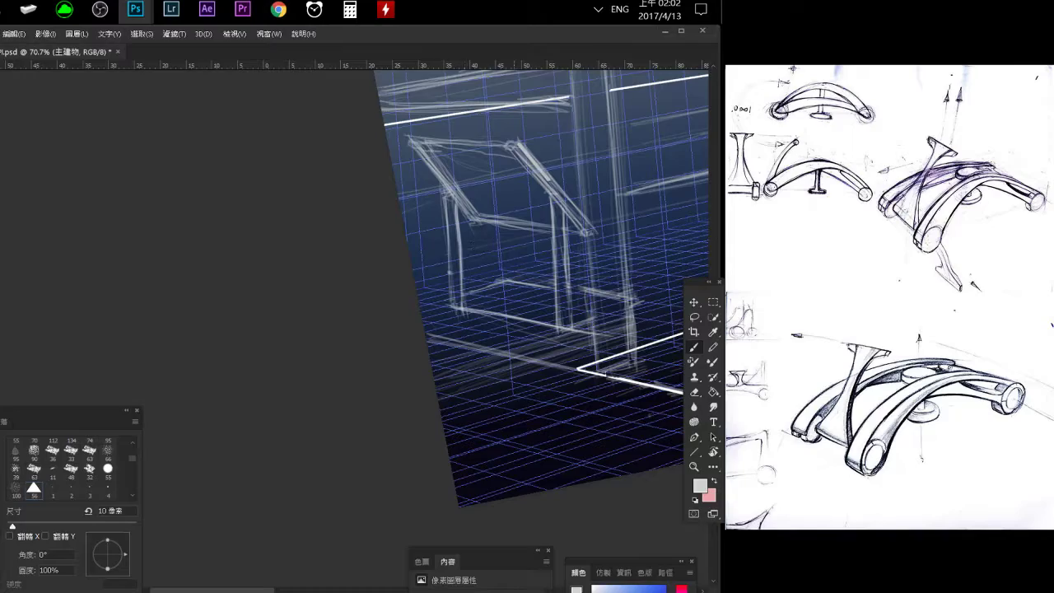
{"action": "scroll", "coordinate": [280, 282], "scroll_direction": "up", "scroll_amount": 3}
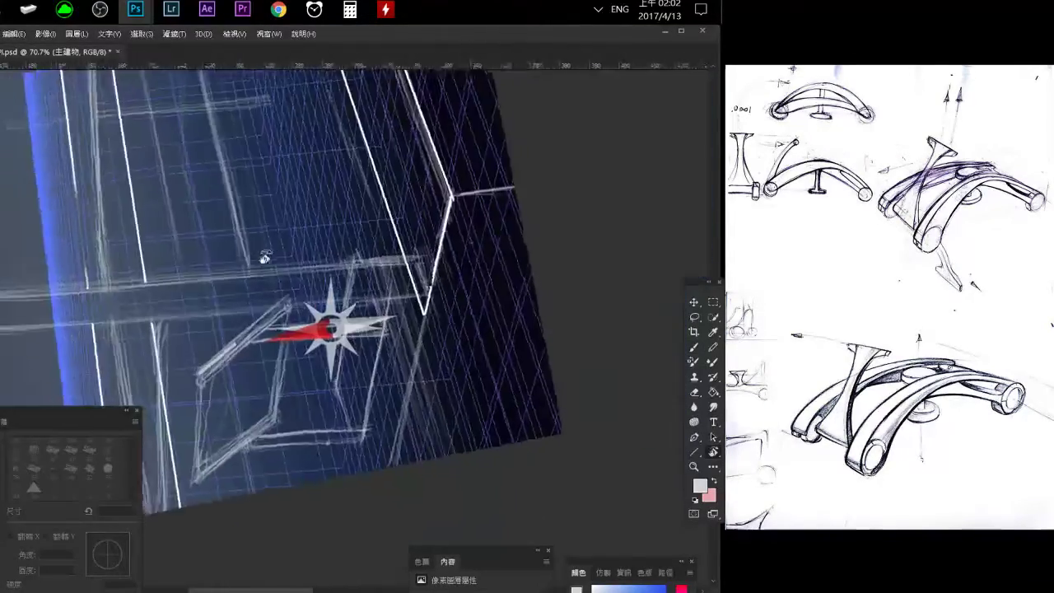
Draw a horizontal 10 px brush stroke across the lower part of the chair.
{"action": "left_click_drag", "start_coordinate": [266, 254], "coordinate": [402, 196]}
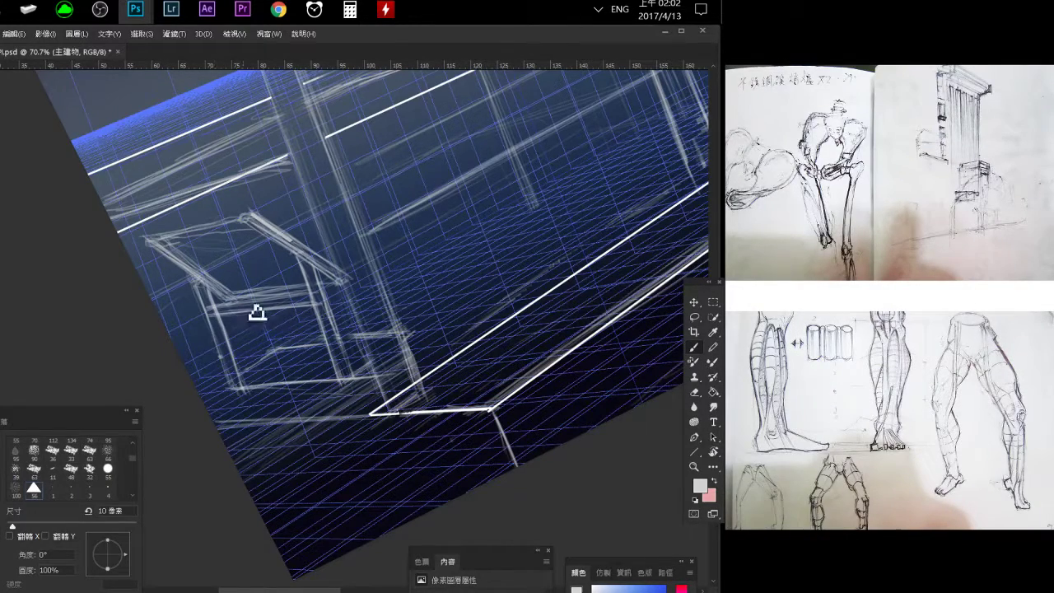
{"action": "key", "text": "e"}
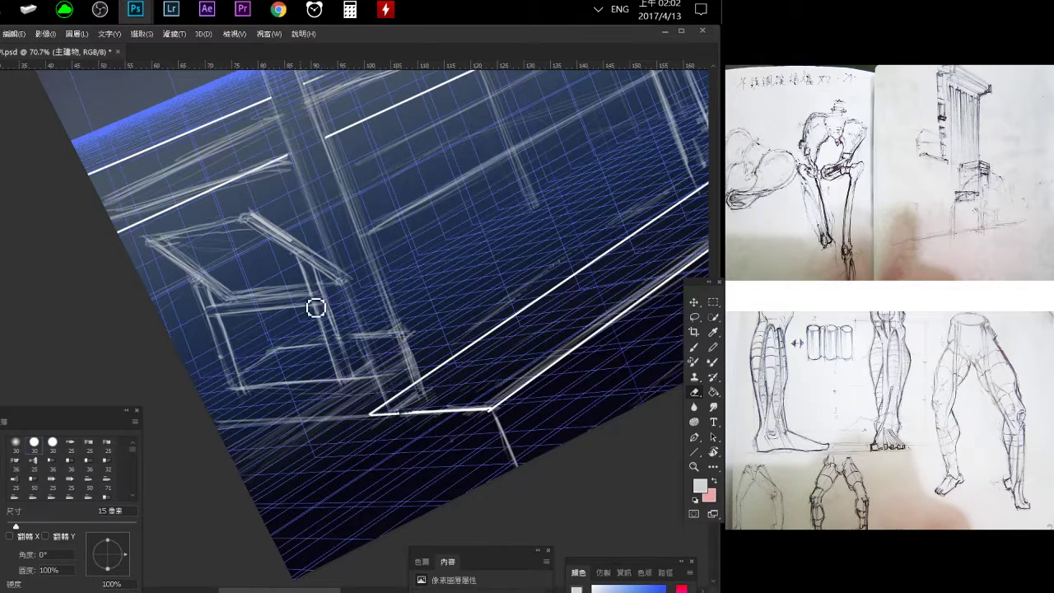
{"action": "key", "text": "b"}
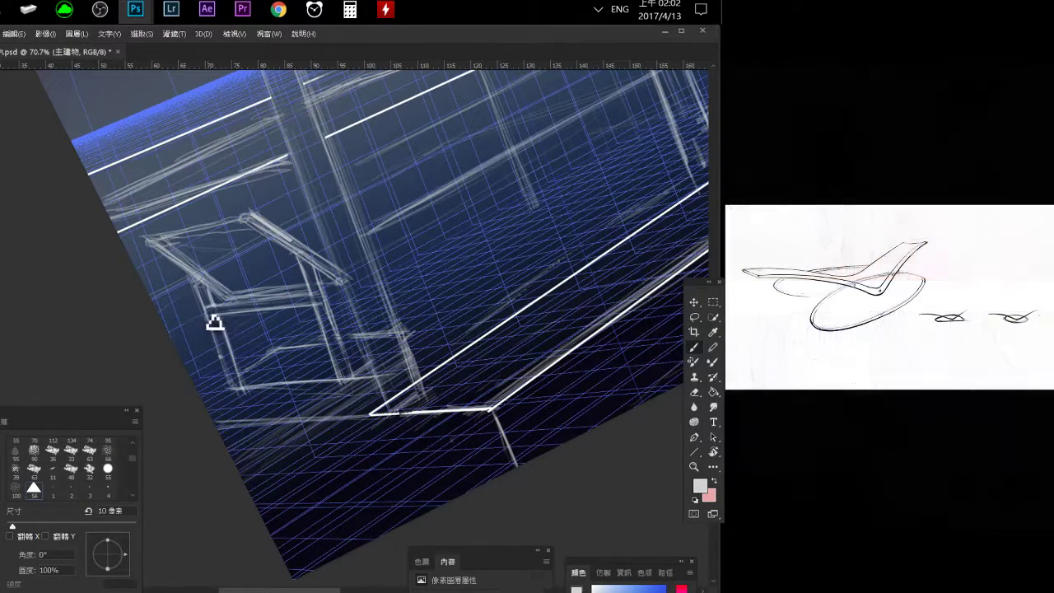
{"action": "left_click_drag", "start_coordinate": [205, 309], "coordinate": [311, 309]}
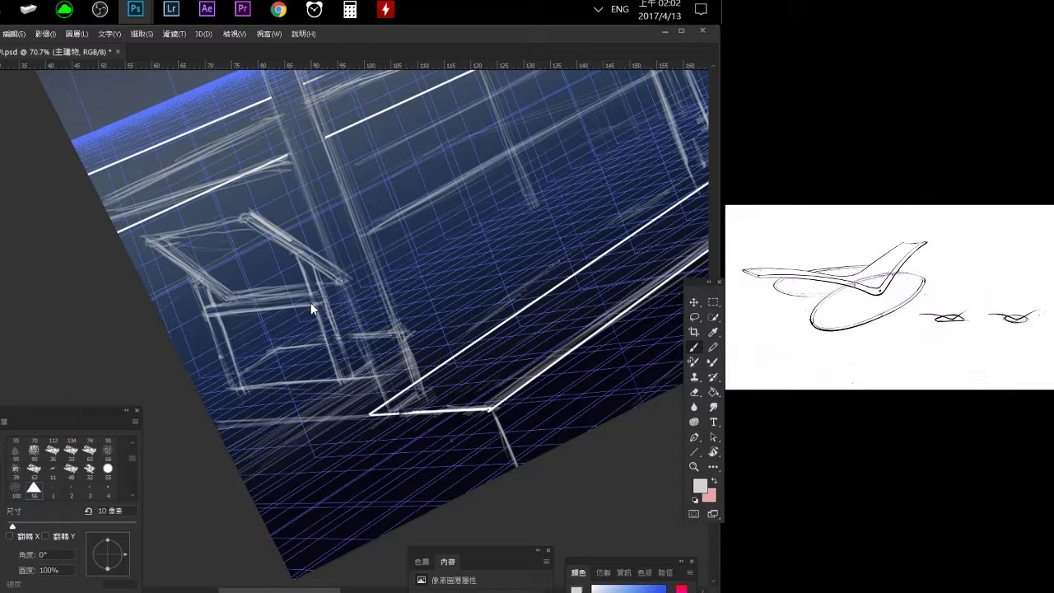
{"action": "key", "text": "e"}
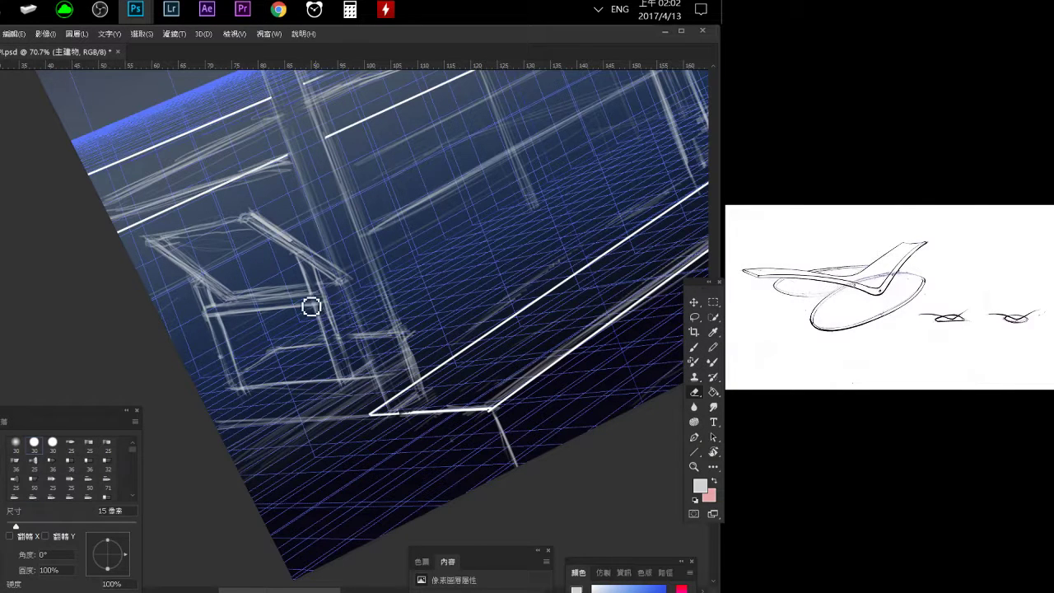
{"action": "key", "text": "b"}
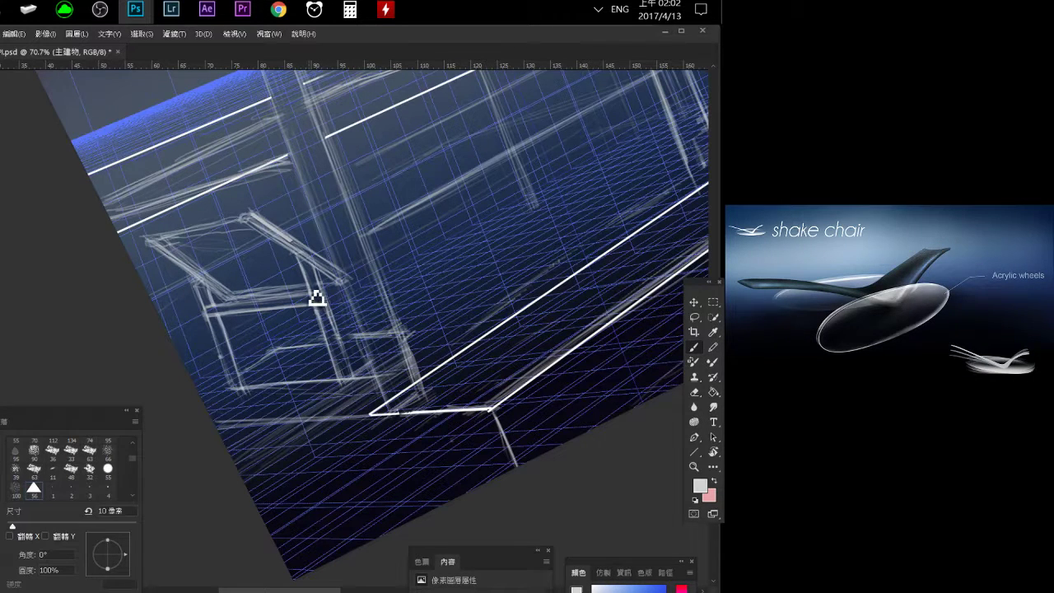
{"action": "key", "text": "e"}
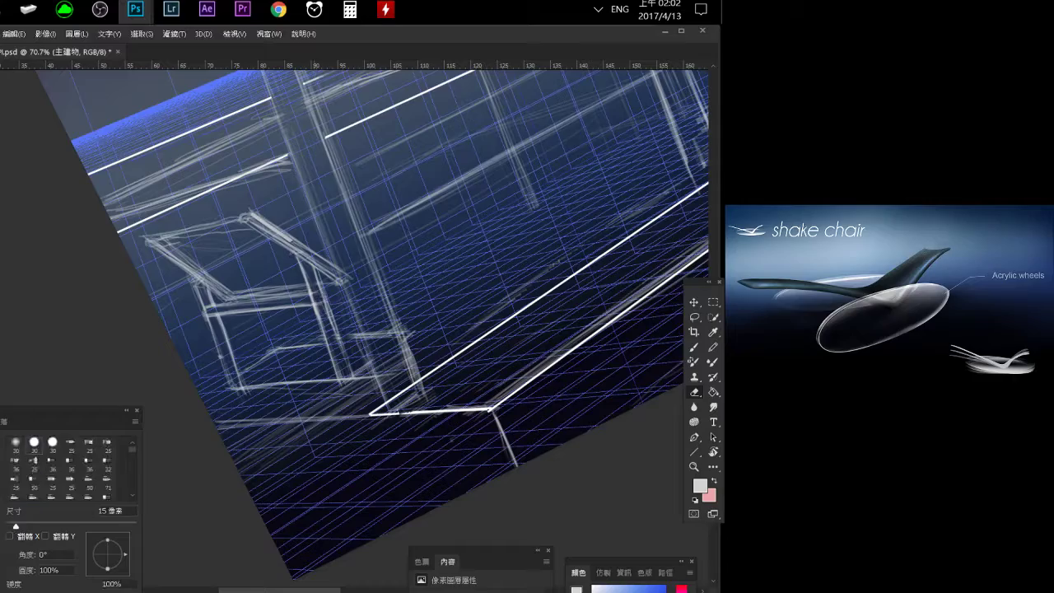
{"action": "key", "text": "b"}
{"action": "scroll", "coordinate": [333, 368], "scroll_direction": "down", "scroll_amount": 5}
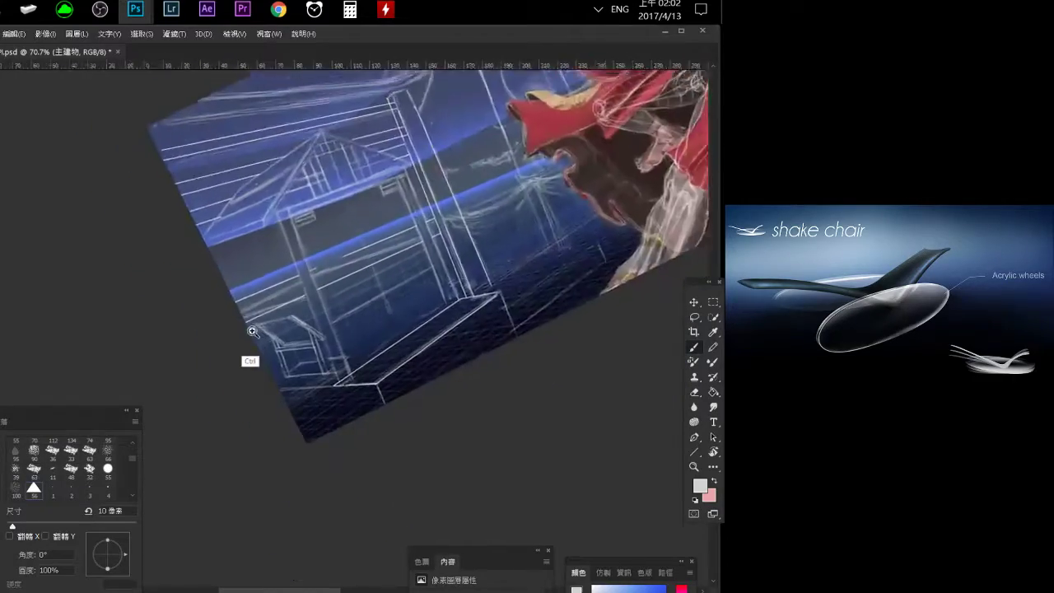
{"action": "mouse_move", "coordinate": [249, 252]}
{"action": "left_mouse_down"}
{"action": "mouse_move", "coordinate": [193, 314]}
{"action": "mouse_move", "coordinate": [390, 306]}
{"action": "left_mouse_up"}
{"action": "scroll", "coordinate": [406, 271], "scroll_direction": "up", "scroll_amount": 5}
{"action": "left_click_drag", "start_coordinate": [285, 279], "coordinate": [214, 254]}
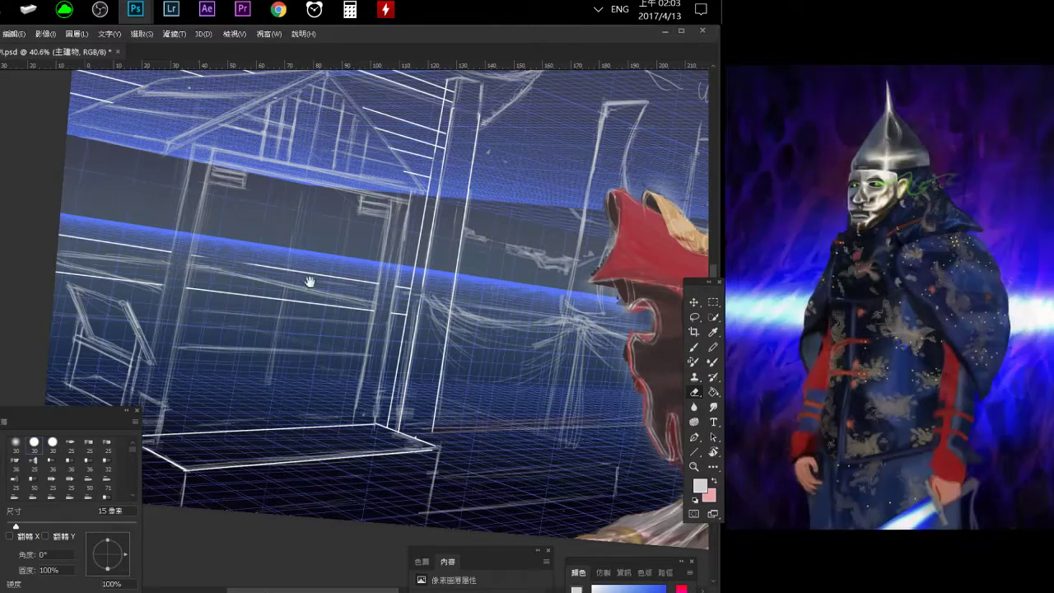
{"action": "left_click_drag", "start_coordinate": [341, 340], "coordinate": [308, 277]}
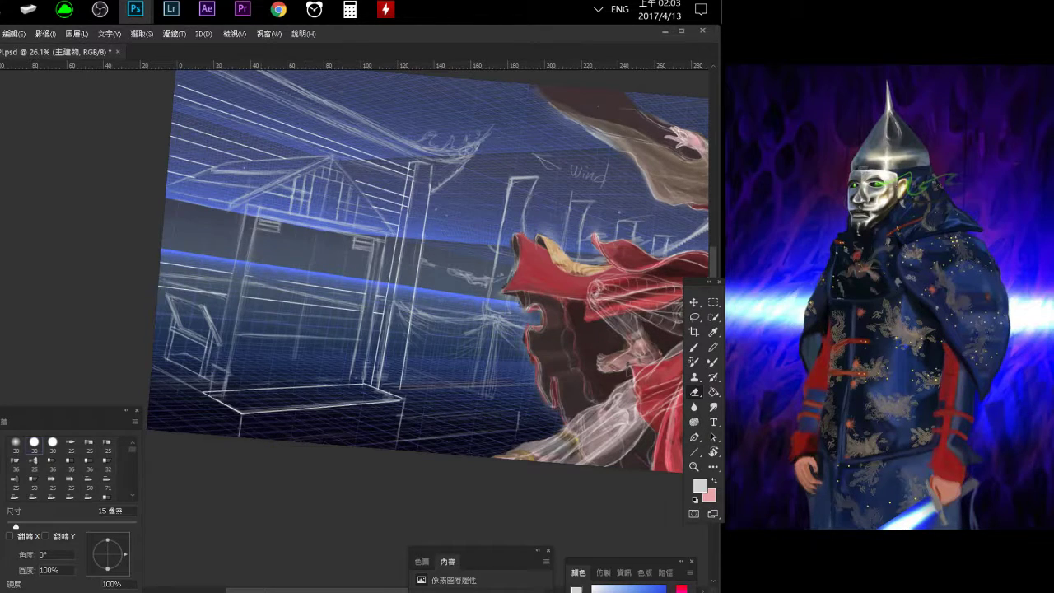
{"action": "scroll", "coordinate": [61, 465], "scroll_direction": "down", "scroll_amount": 3}
{"action": "left_click_drag", "start_coordinate": [288, 324], "coordinate": [277, 336]}
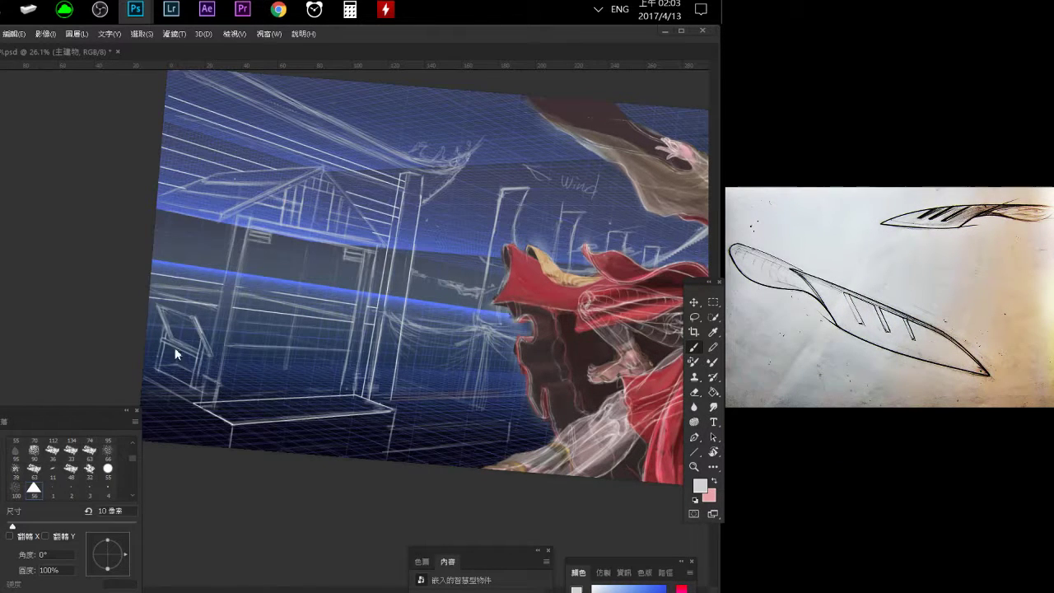
Zoom in and rotate the view to frame the chair sketch for drawing.
{"action": "scroll", "coordinate": [198, 368], "scroll_direction": "up", "scroll_amount": 1}
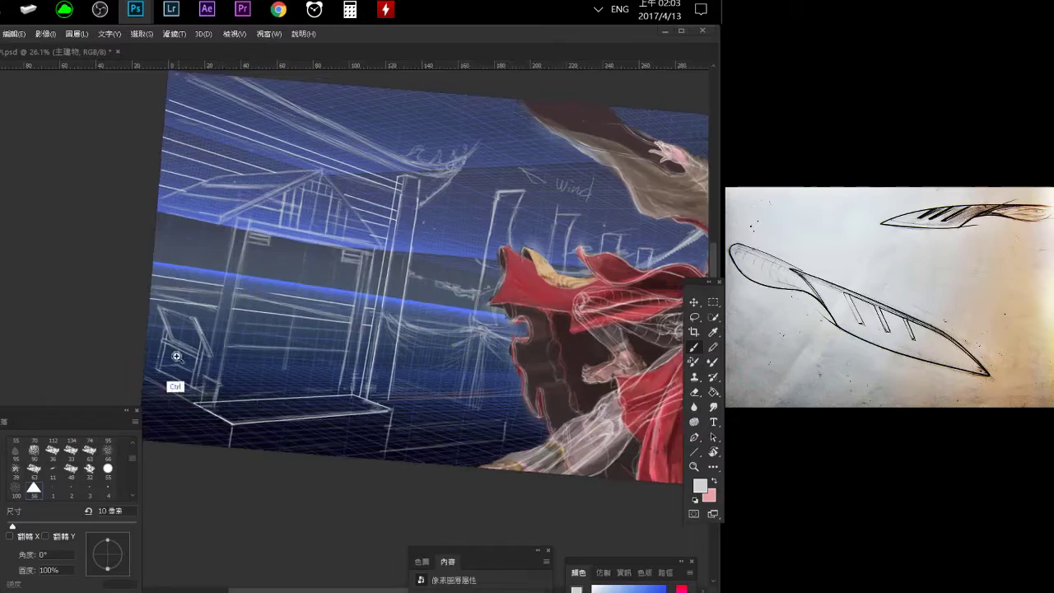
{"action": "scroll", "coordinate": [198, 368], "scroll_direction": "up", "scroll_amount": 1}
{"action": "scroll", "coordinate": [198, 368], "scroll_direction": "up", "scroll_amount": 1}
{"action": "scroll", "coordinate": [198, 368], "scroll_direction": "up", "scroll_amount": 1}
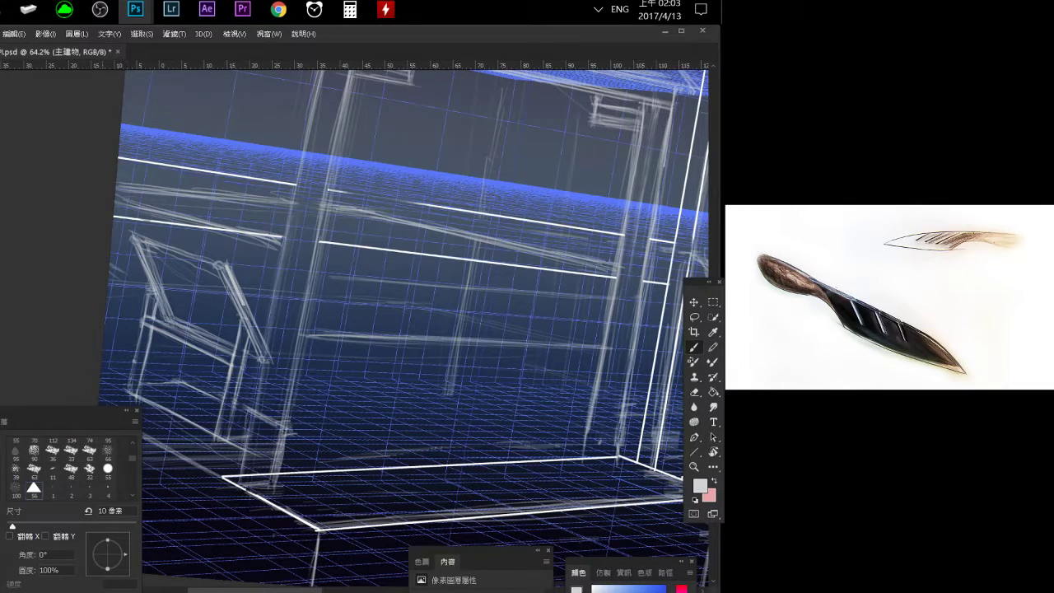
{"action": "mouse_move", "coordinate": [306, 294]}
{"action": "left_mouse_down"}
{"action": "mouse_move", "coordinate": [313, 336]}
{"action": "mouse_move", "coordinate": [377, 198]}
{"action": "left_mouse_up"}
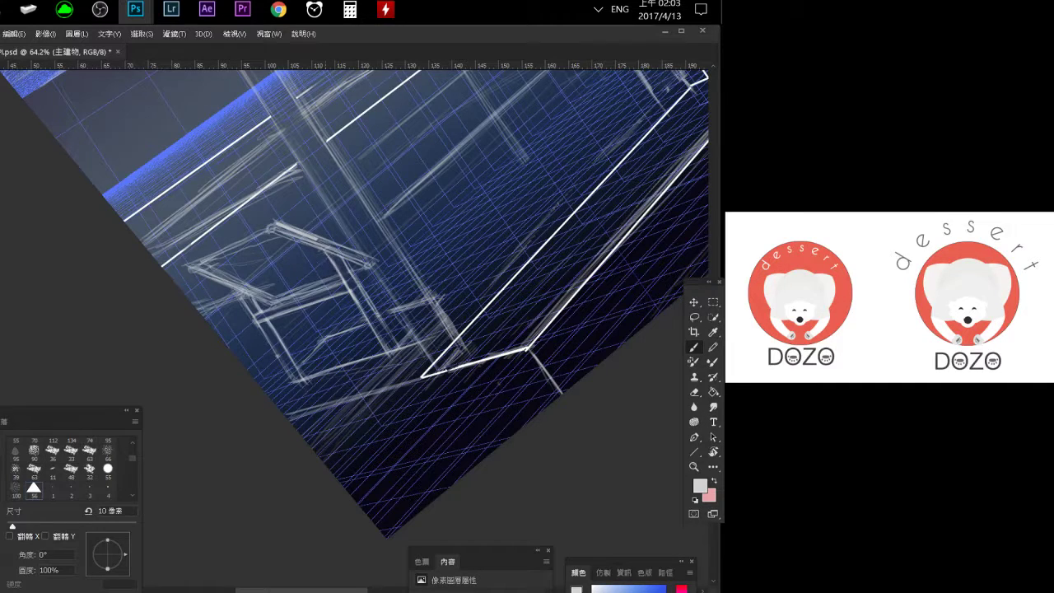
{"action": "left_click_drag", "start_coordinate": [349, 342], "coordinate": [296, 338]}
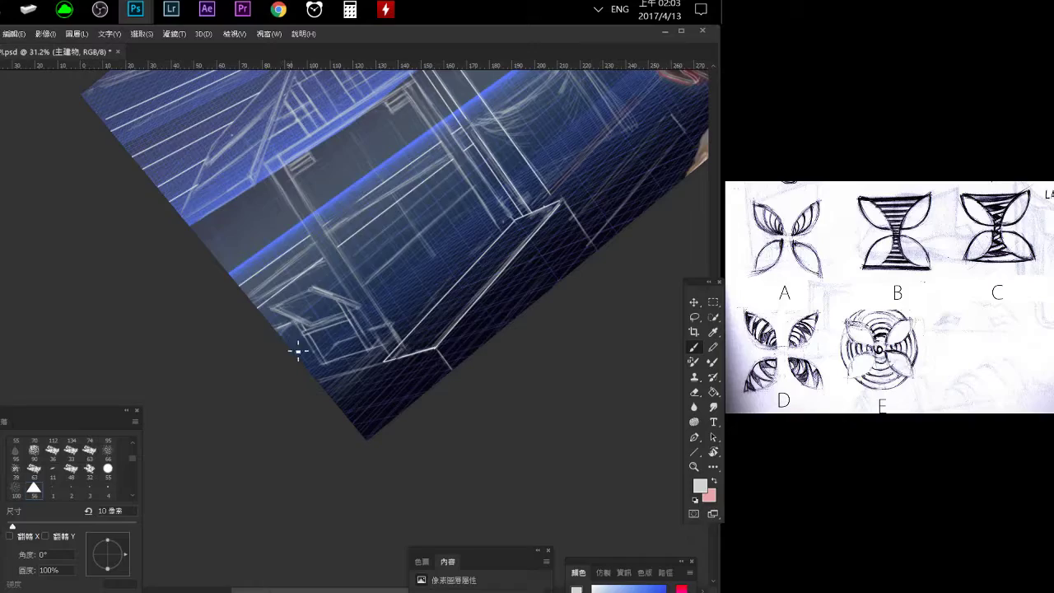
{"action": "left_click", "coordinate": [280, 379]}
{"action": "left_click", "coordinate": [233, 370]}
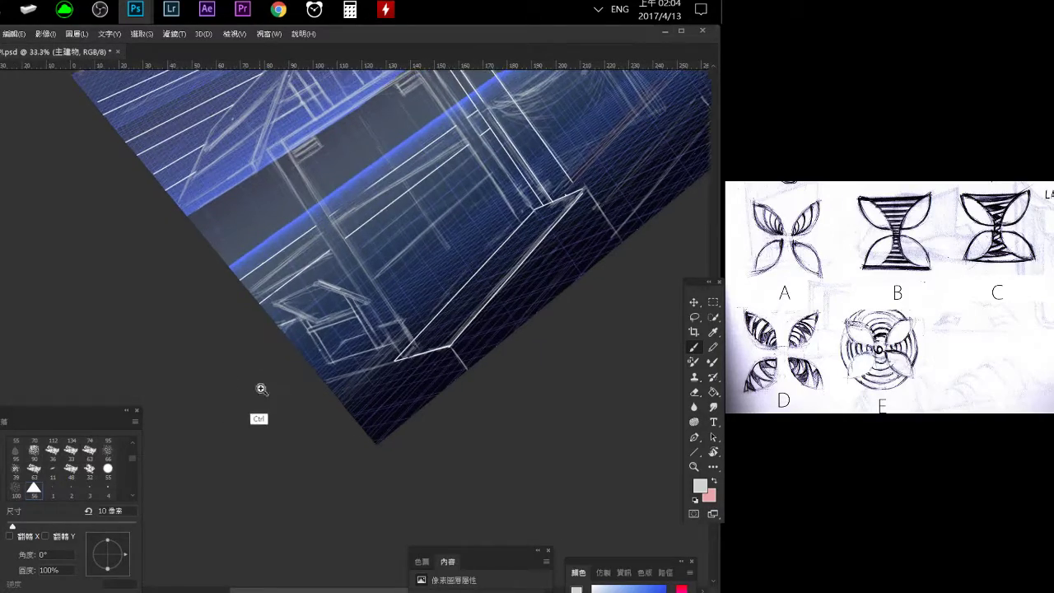
{"action": "left_click", "coordinate": [261, 387]}
{"action": "mouse_move", "coordinate": [260, 292]}
{"action": "left_mouse_down"}
{"action": "mouse_move", "coordinate": [271, 252]}
{"action": "mouse_move", "coordinate": [388, 243]}
{"action": "mouse_move", "coordinate": [303, 242]}
{"action": "left_mouse_up"}
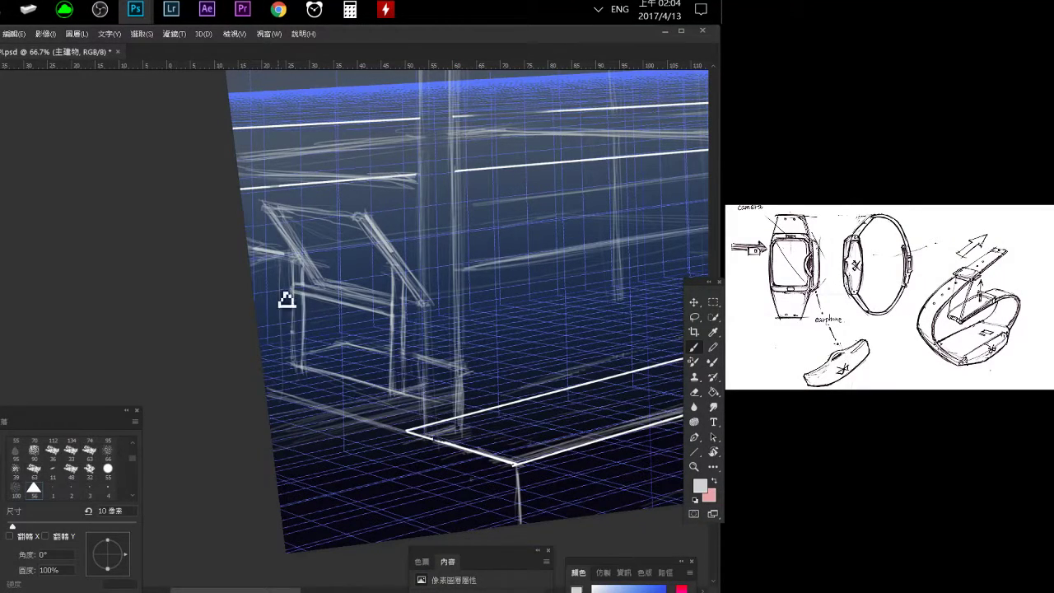
{"action": "mouse_move", "coordinate": [242, 400]}
{"action": "left_mouse_down"}
{"action": "mouse_move", "coordinate": [263, 226]}
{"action": "mouse_move", "coordinate": [299, 271]}
{"action": "mouse_move", "coordinate": [419, 224]}
{"action": "left_mouse_up"}
{"action": "left_click_drag", "start_coordinate": [461, 165], "coordinate": [330, 265]}
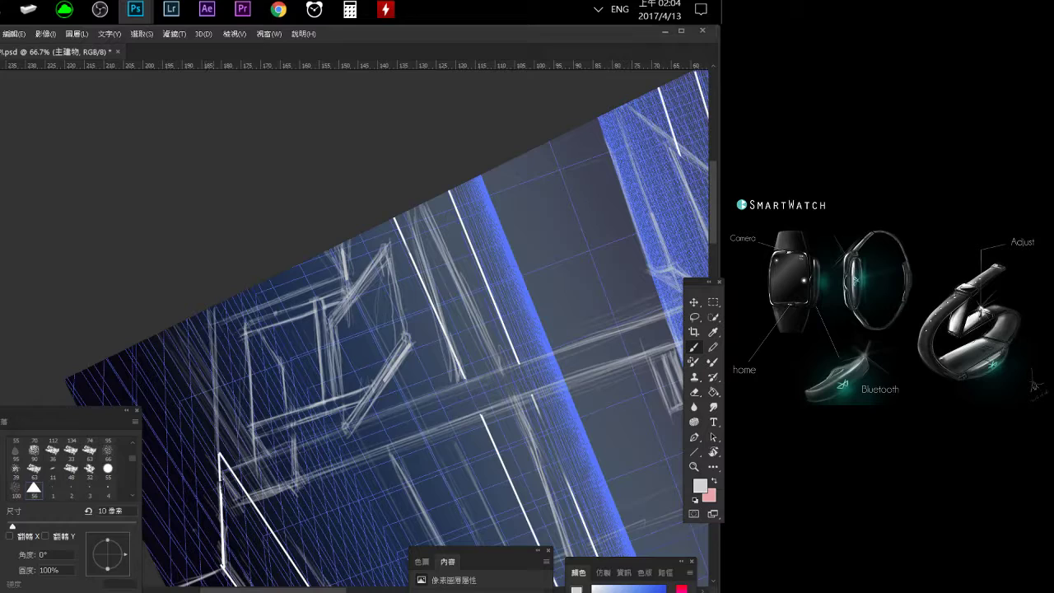
Add a short vertical stroke to the chair, then rotate the view back to level.
{"action": "left_click_drag", "start_coordinate": [348, 275], "coordinate": [345, 247]}
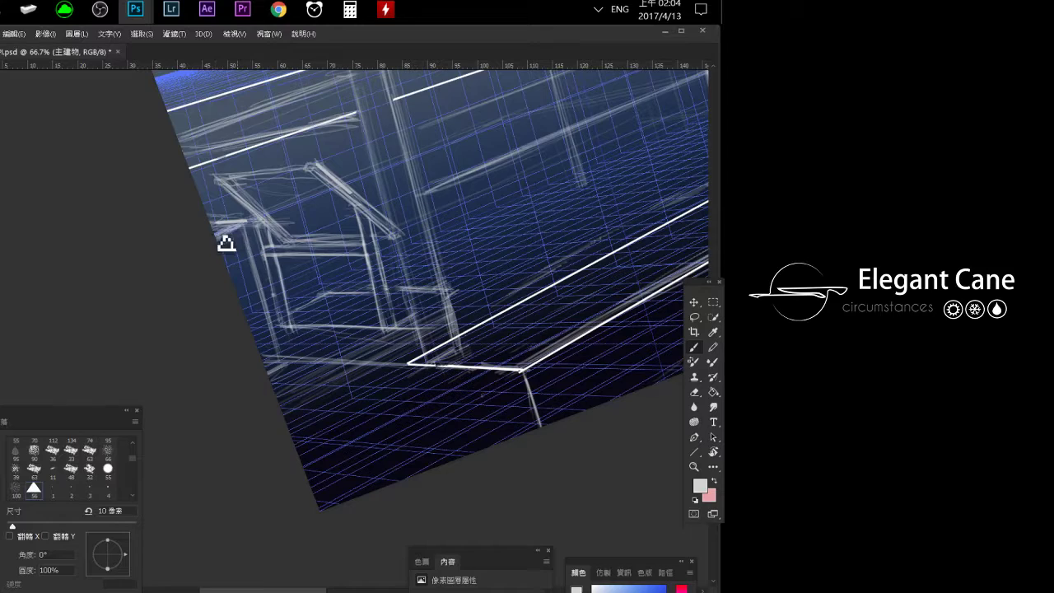
{"action": "key", "text": "e"}
{"action": "key", "text": "b"}
{"action": "left_click_drag", "start_coordinate": [195, 266], "coordinate": [332, 160]}
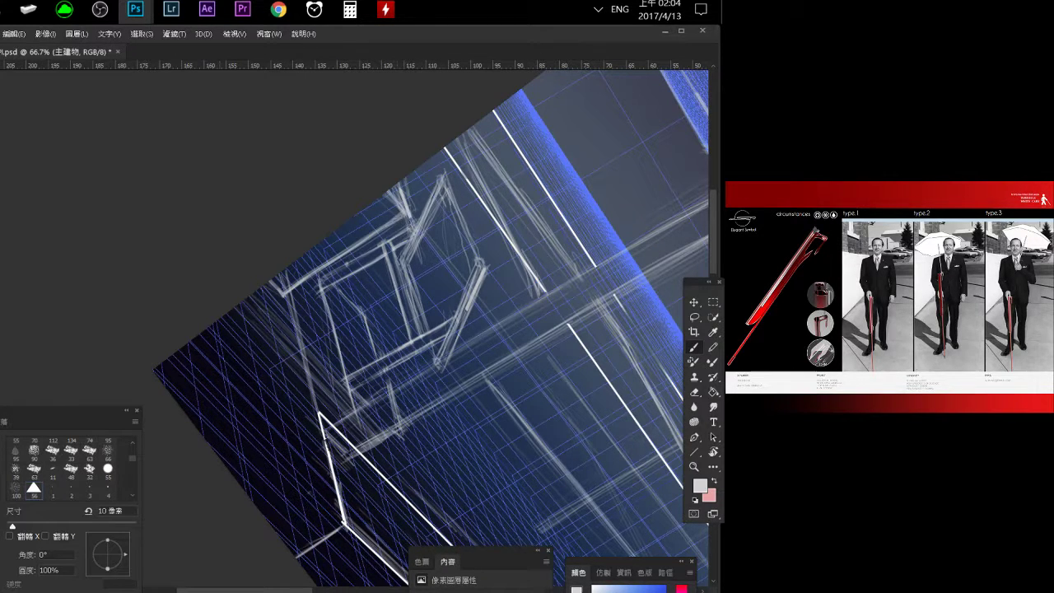
{"action": "key", "text": "r"}
{"action": "mouse_move", "coordinate": [412, 206]}
{"action": "left_mouse_down"}
{"action": "mouse_move", "coordinate": [301, 230]}
{"action": "mouse_move", "coordinate": [284, 325]}
{"action": "left_mouse_up"}
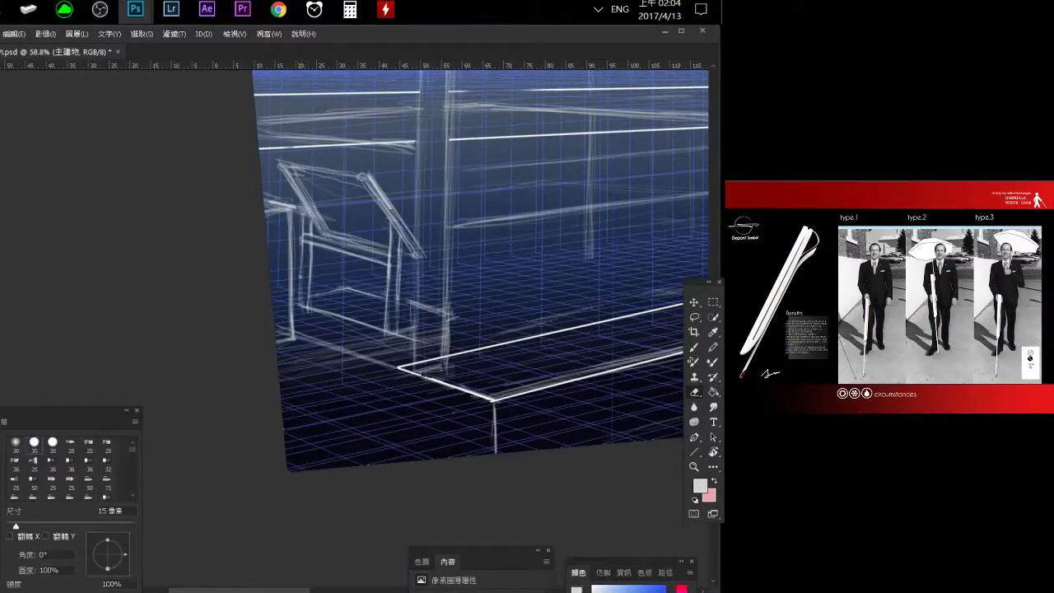
Erase the sketch strokes at the chair's left edge.
{"action": "key", "text": "e"}
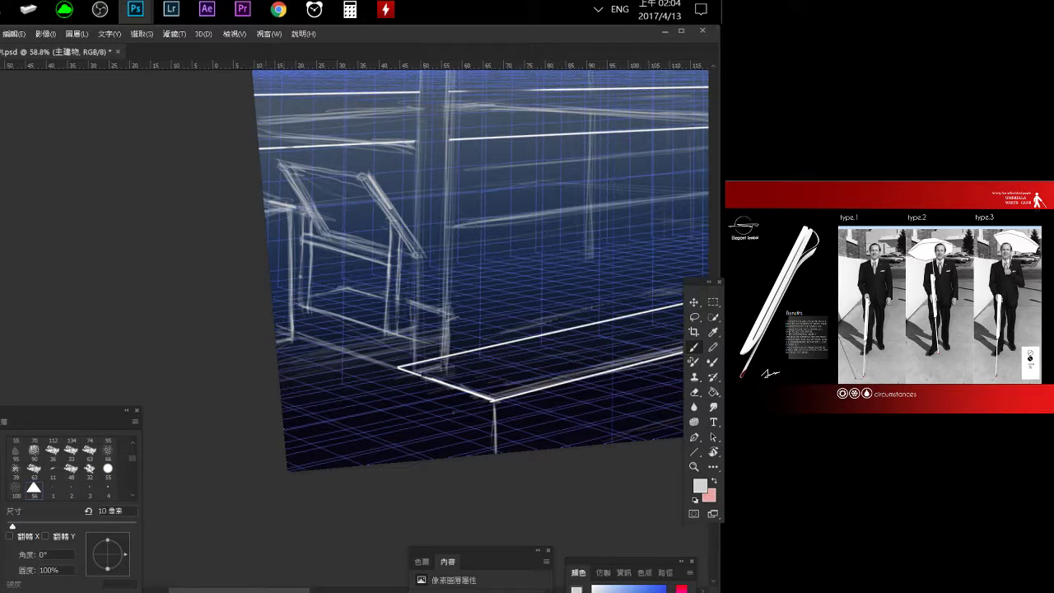
{"action": "key", "text": "e"}
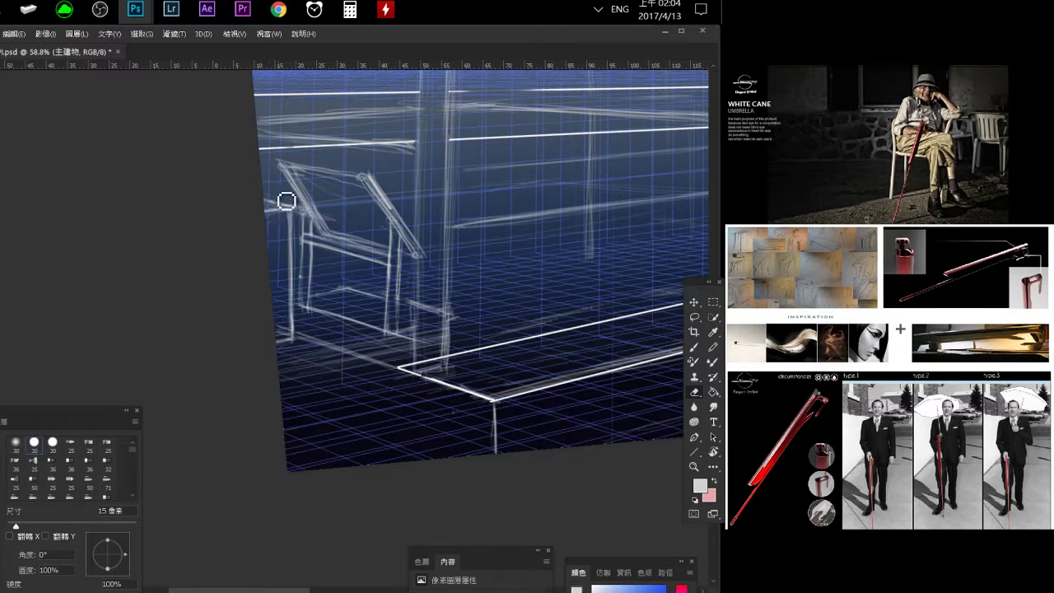
{"action": "left_click_drag", "start_coordinate": [267, 201], "coordinate": [301, 236]}
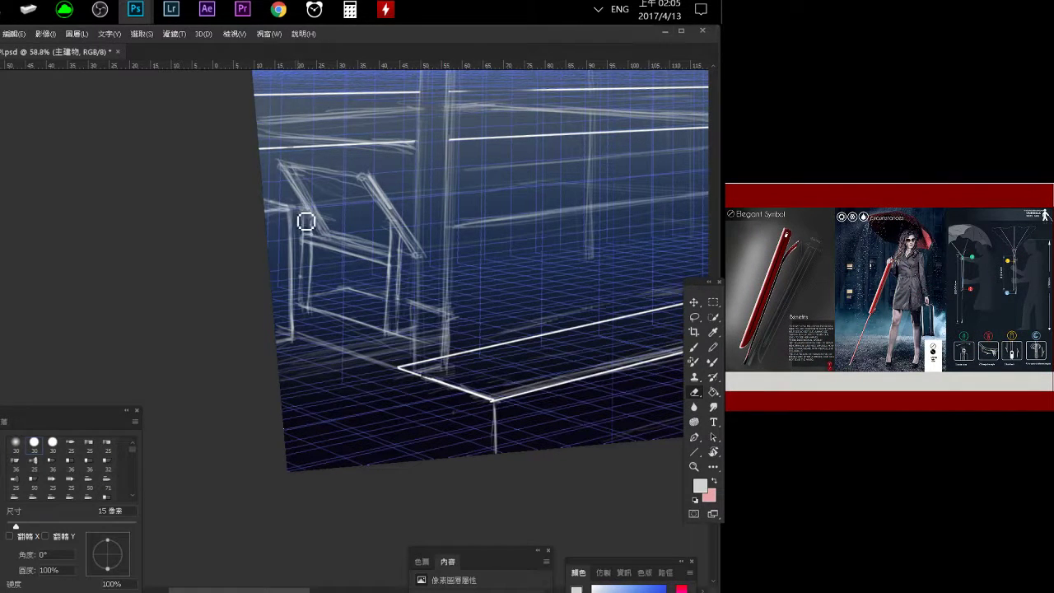
{"action": "left_click_drag", "start_coordinate": [370, 368], "coordinate": [357, 371]}
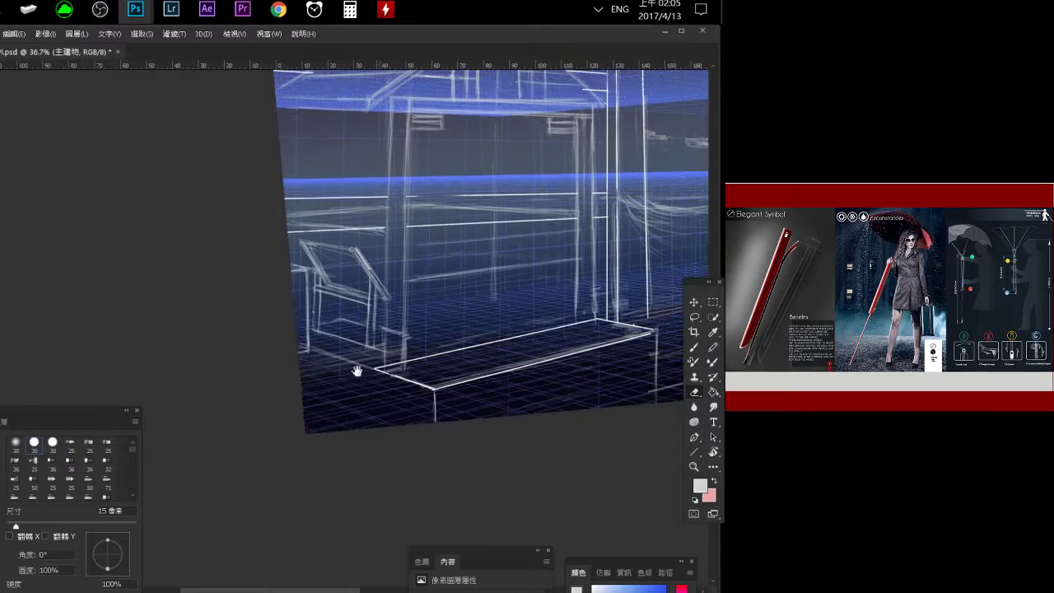
{"action": "mouse_move", "coordinate": [356, 327]}
{"action": "left_mouse_down"}
{"action": "mouse_move", "coordinate": [361, 336]}
{"action": "mouse_move", "coordinate": [219, 372]}
{"action": "mouse_move", "coordinate": [365, 305]}
{"action": "mouse_move", "coordinate": [400, 321]}
{"action": "left_mouse_up"}
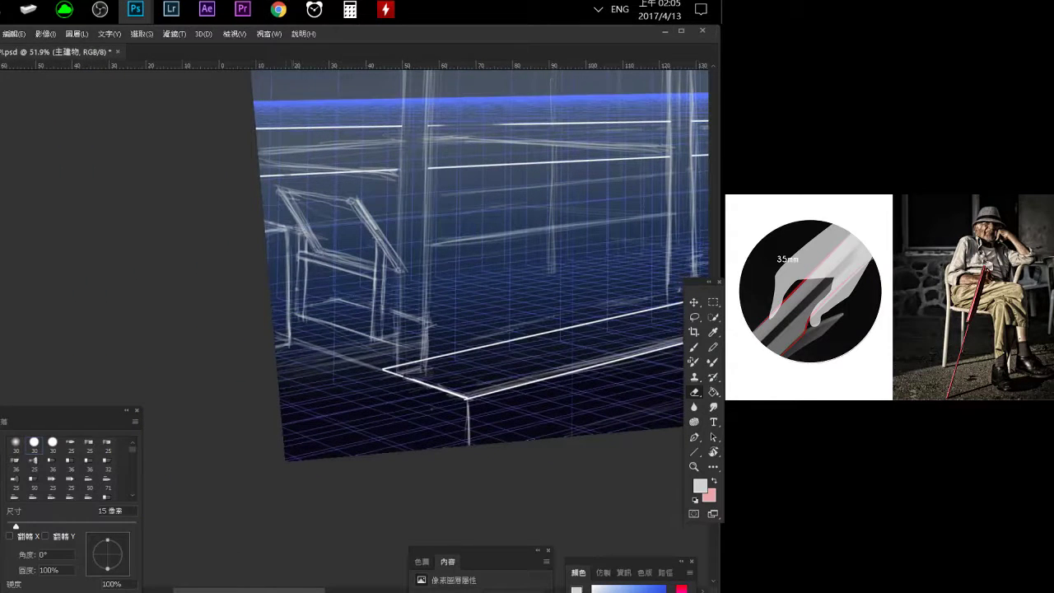
Draw a vertical line marking the left chair post, then zoom out to the whole image.
{"action": "key", "text": "period"}
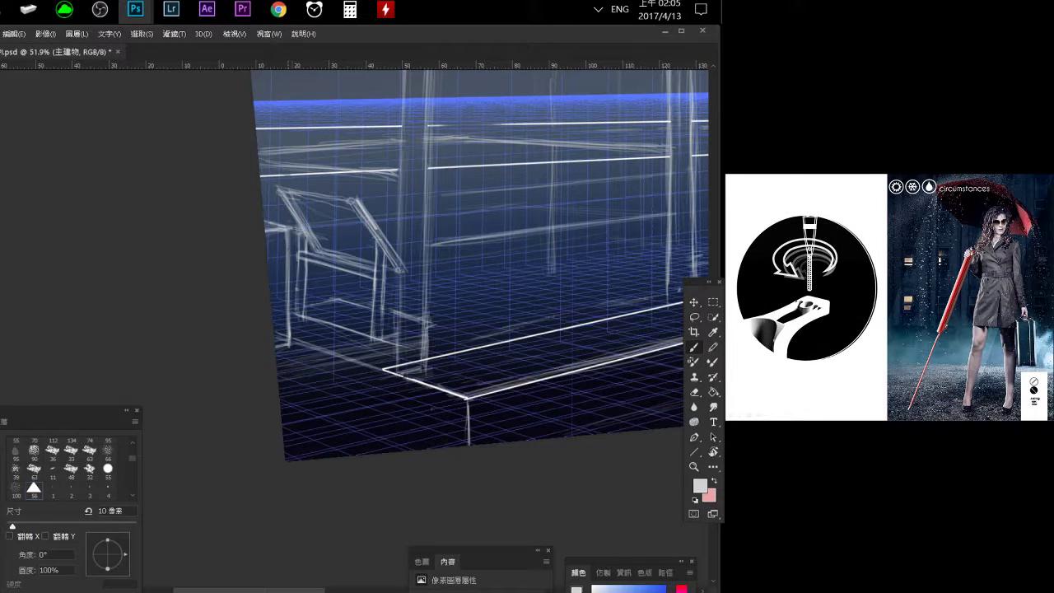
{"action": "left_click_drag", "start_coordinate": [296, 246], "coordinate": [298, 313]}
{"action": "key", "text": "e"}
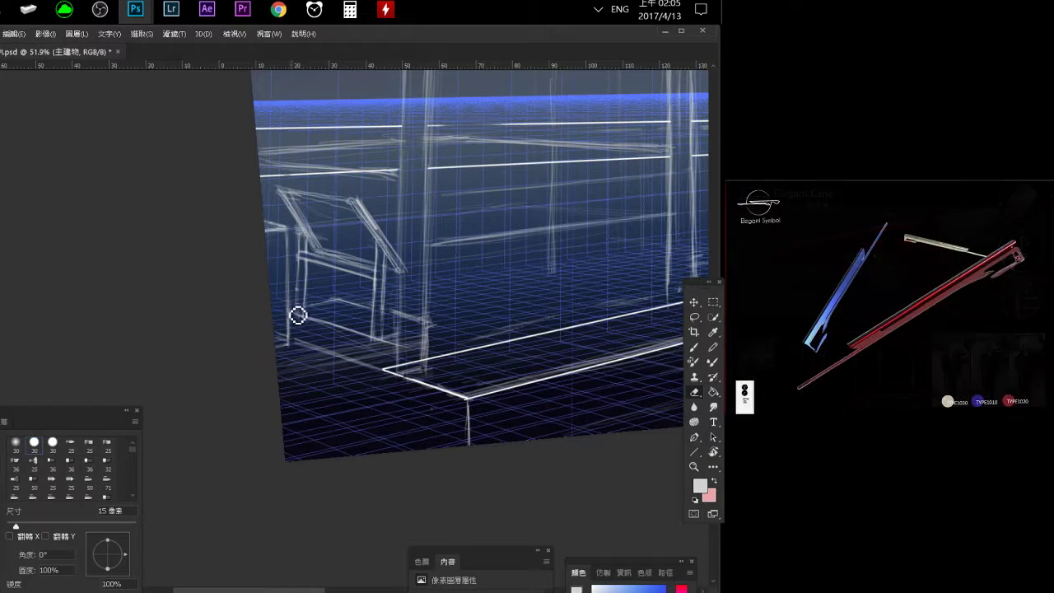
{"action": "key", "text": "b"}
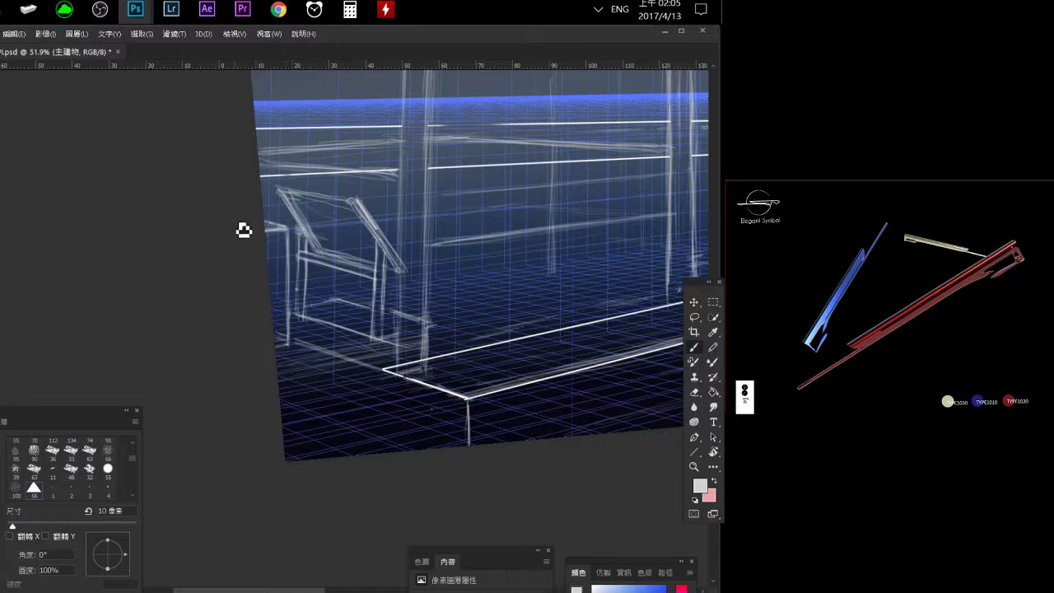
{"action": "mouse_move", "coordinate": [440, 318]}
{"action": "left_mouse_down"}
{"action": "mouse_move", "coordinate": [329, 278]}
{"action": "mouse_move", "coordinate": [367, 298]}
{"action": "left_mouse_up"}
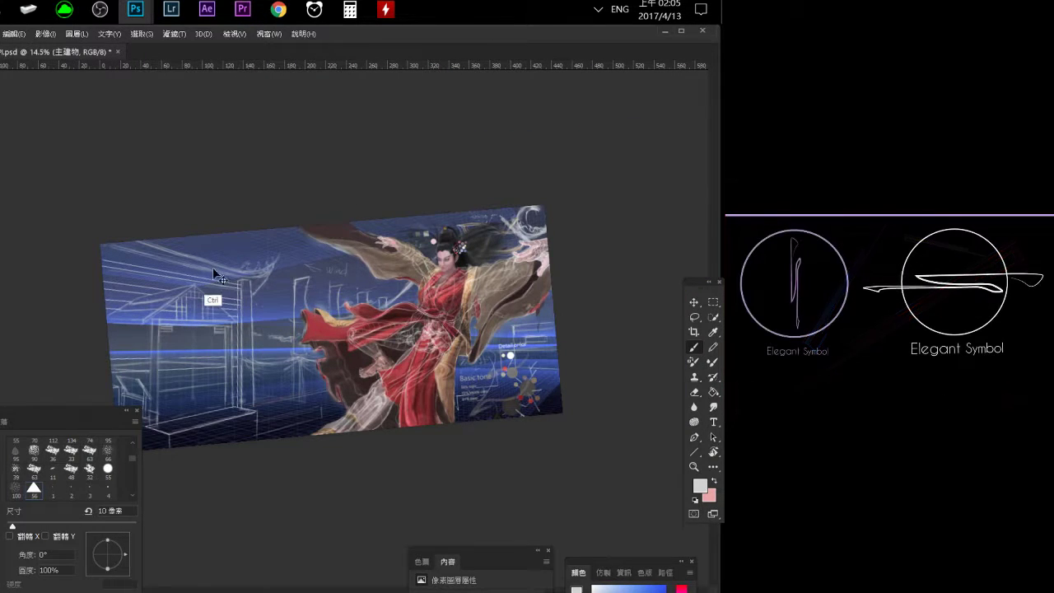
Lasso the rough sketched post strokes beside the building and cut them away.
{"action": "mouse_move", "coordinate": [227, 296]}
{"action": "left_mouse_down"}
{"action": "mouse_move", "coordinate": [303, 330]}
{"action": "mouse_move", "coordinate": [312, 271]}
{"action": "left_mouse_up"}
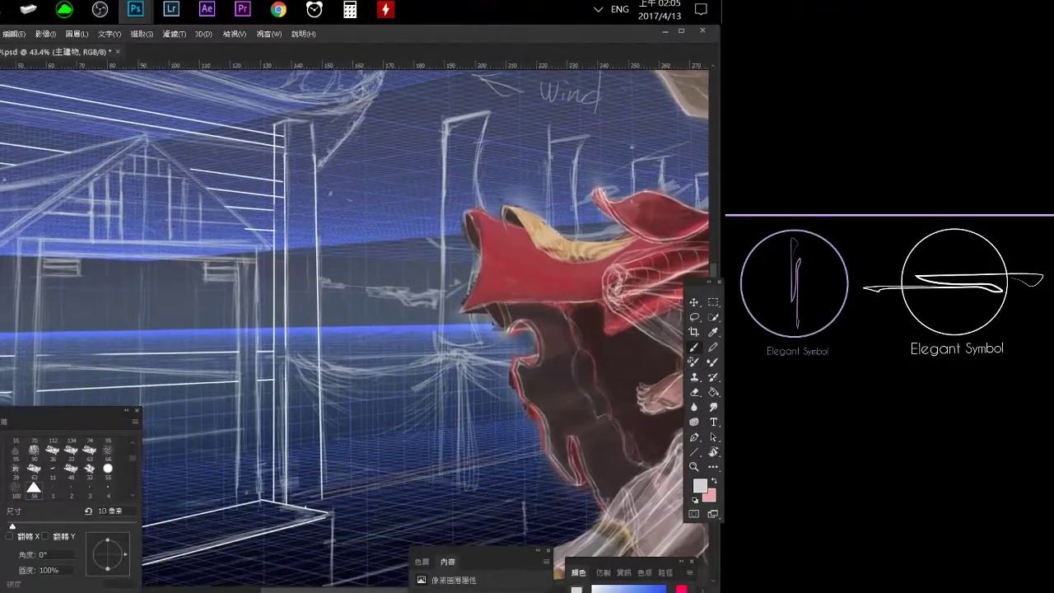
{"action": "key", "text": "l"}
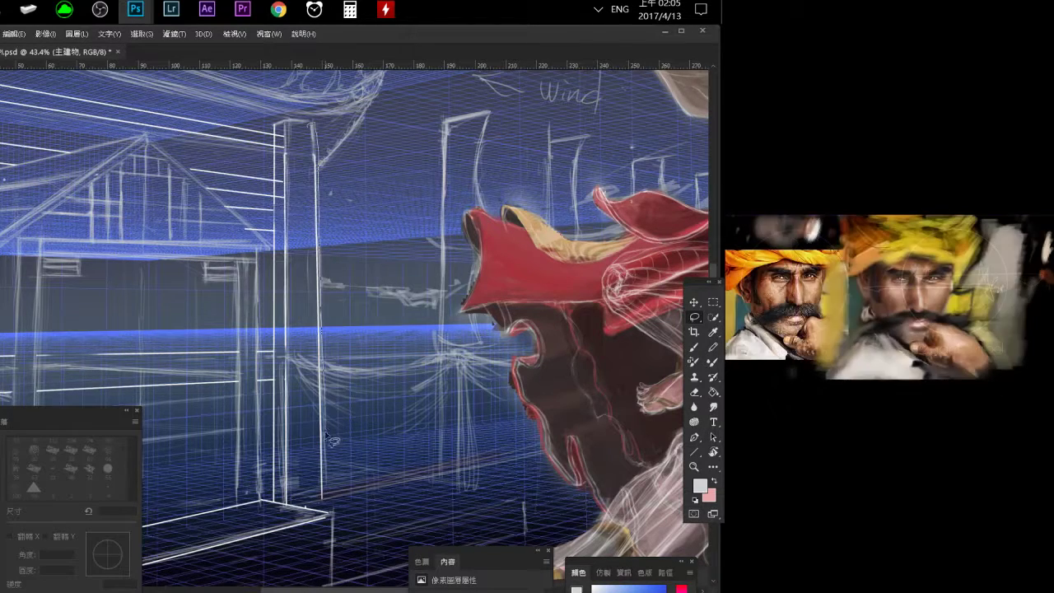
{"action": "left_click_drag", "start_coordinate": [326, 438], "coordinate": [313, 125]}
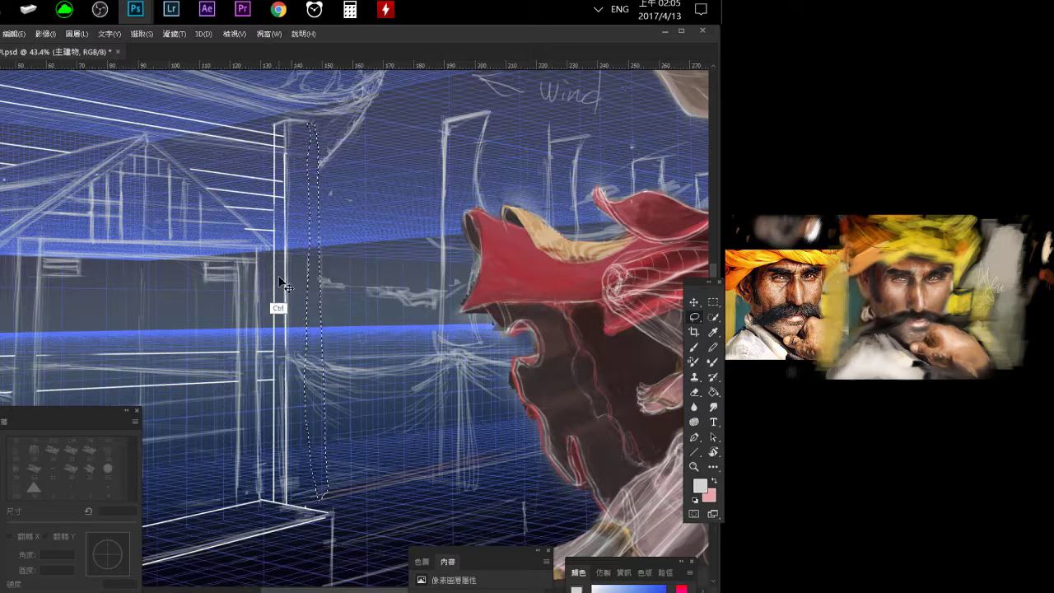
{"action": "key", "text": "ctrl+x"}
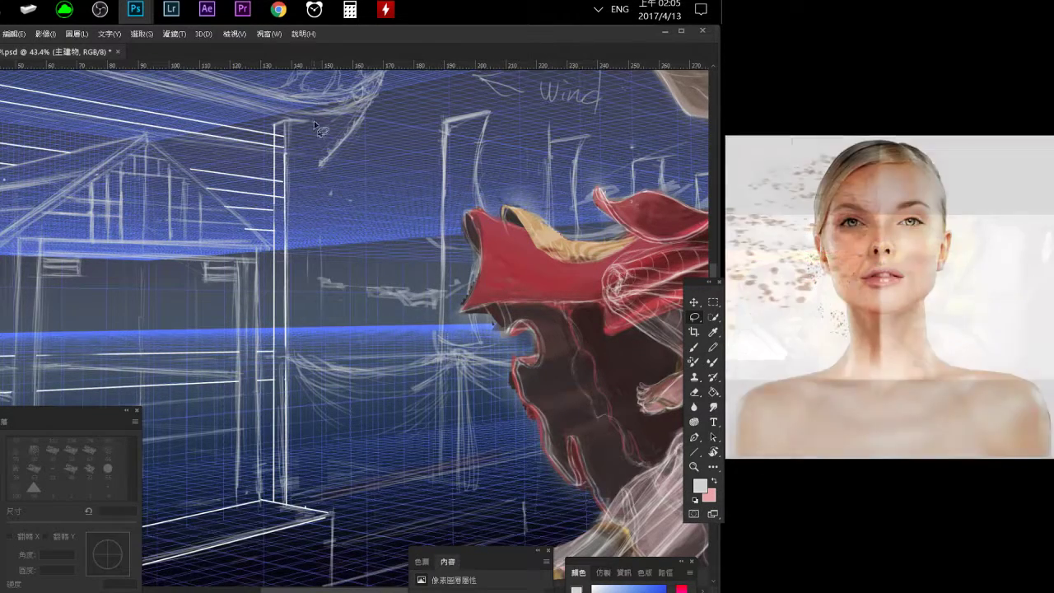
Draw a clean straight vertical post line and merge it into the building layer.
{"action": "mouse_move", "coordinate": [315, 126]}
{"action": "left_mouse_down"}
{"action": "mouse_move", "coordinate": [323, 511]}
{"action": "mouse_move", "coordinate": [313, 500]}
{"action": "left_mouse_up"}
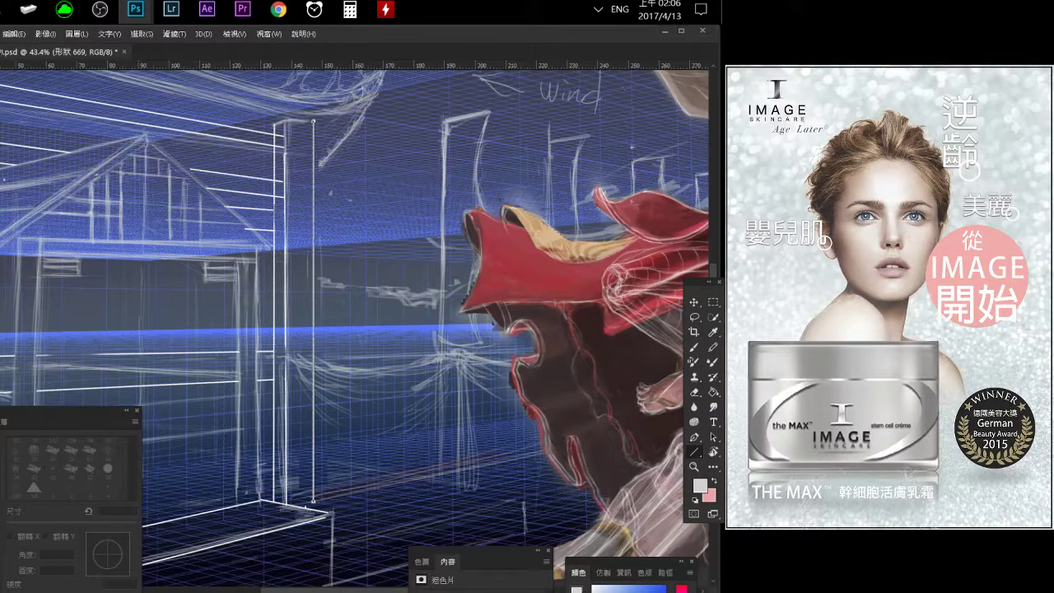
{"action": "key", "text": "ctrl+e"}
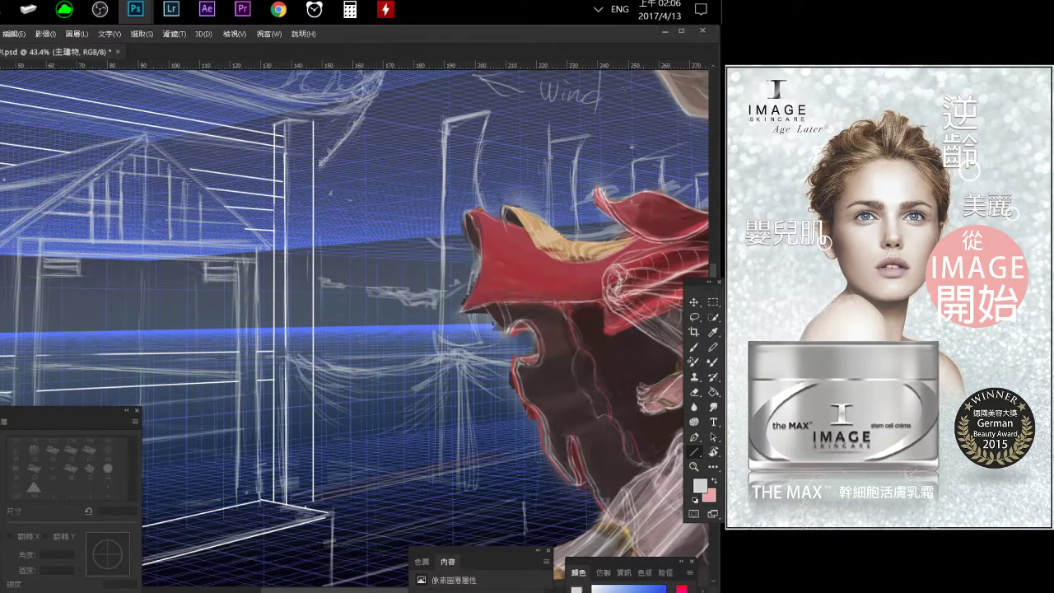
{"action": "key", "text": "ctrl+z"}
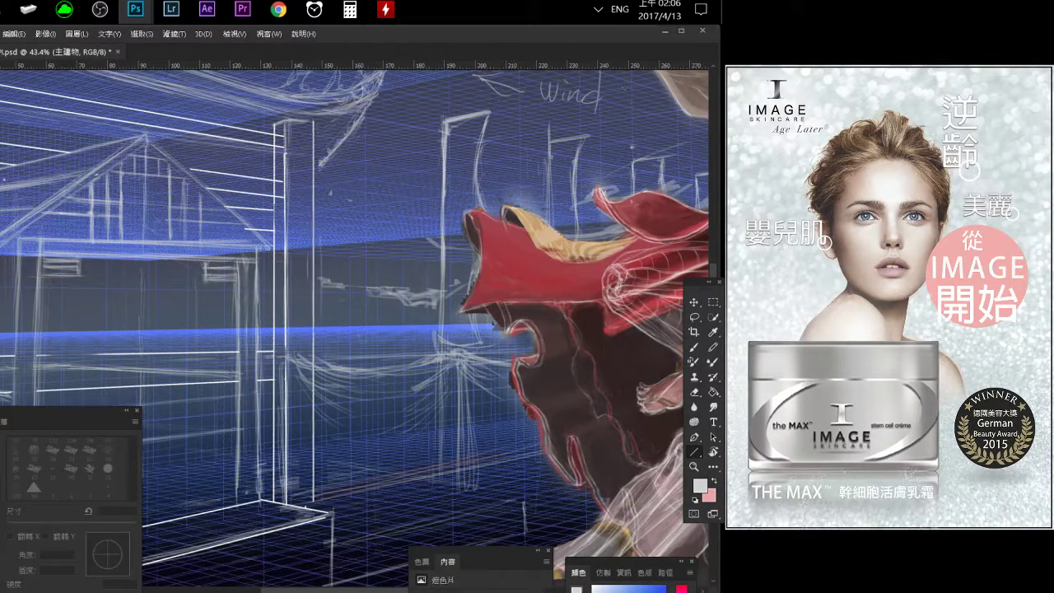
{"action": "key", "text": "ctrl+e"}
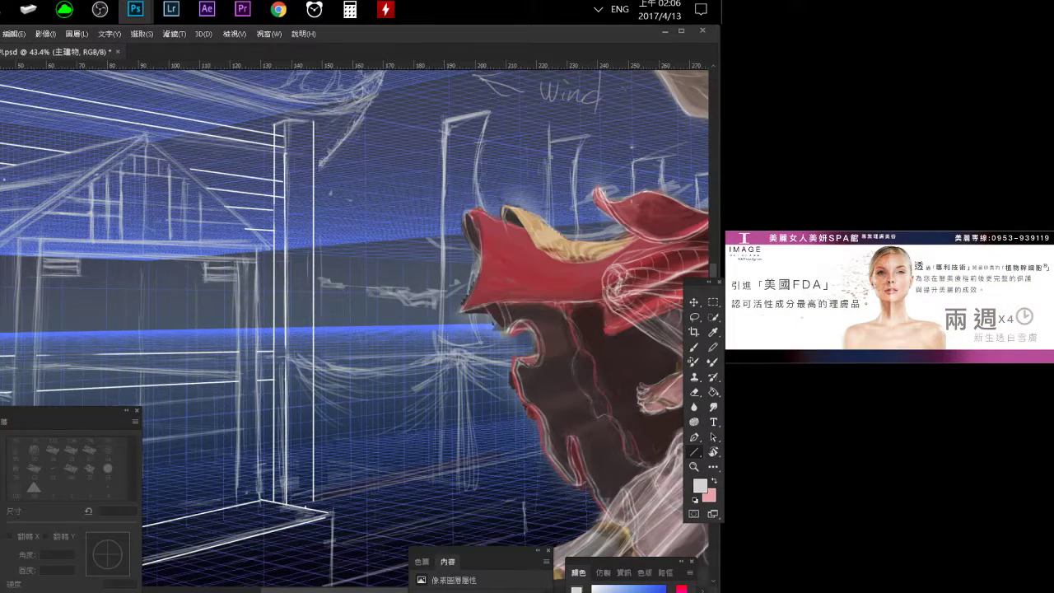
{"action": "key", "text": "ctrl+minus"}
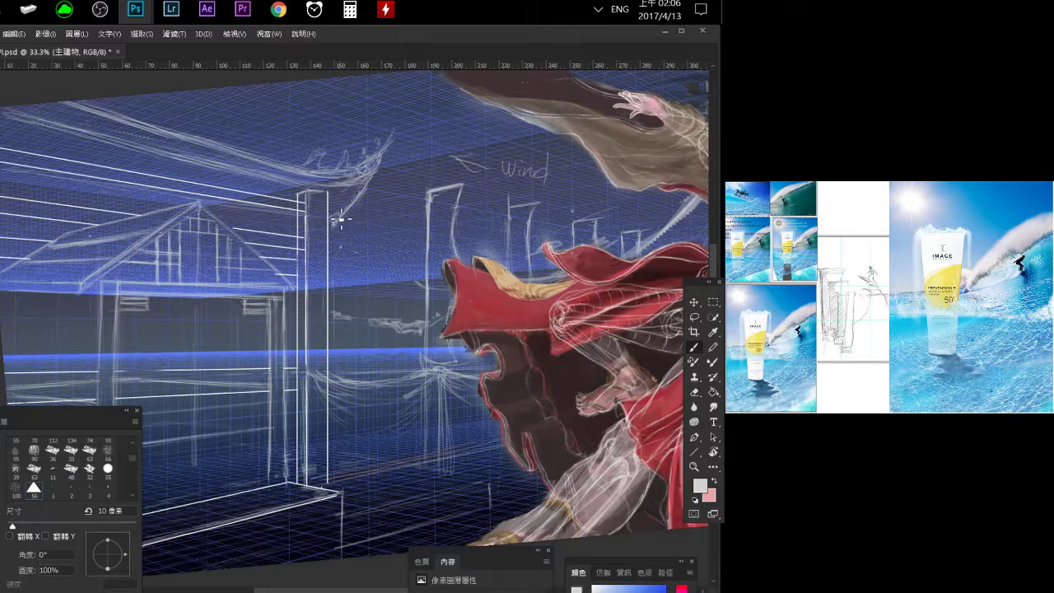
Zoom out to the whole tilted painting, select the mountain layer, and set the eraser to 28 px.
{"action": "key", "text": "e"}
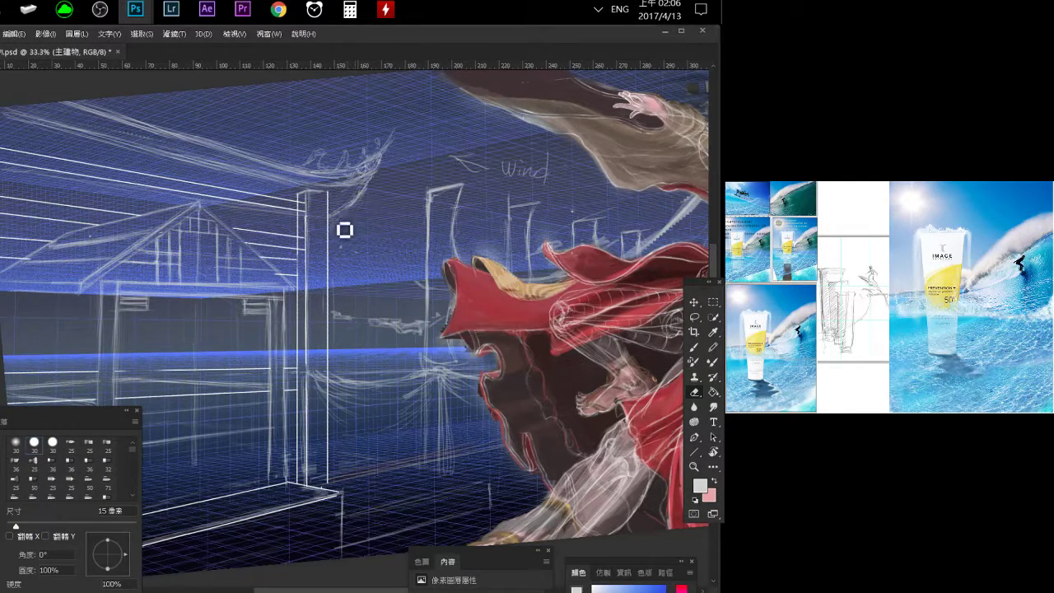
{"action": "key", "text": "b"}
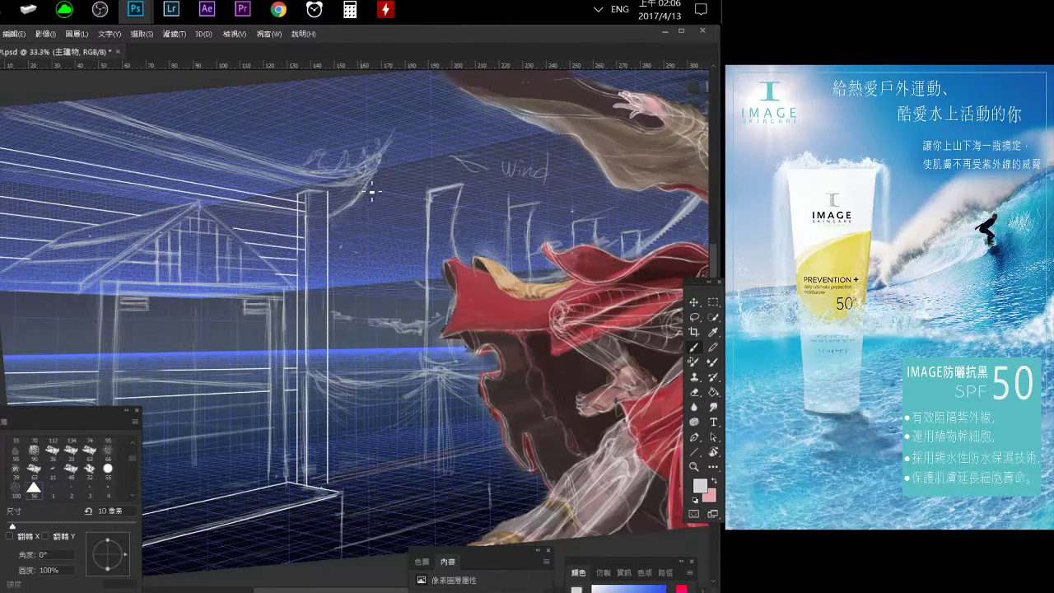
{"action": "key", "text": "e"}
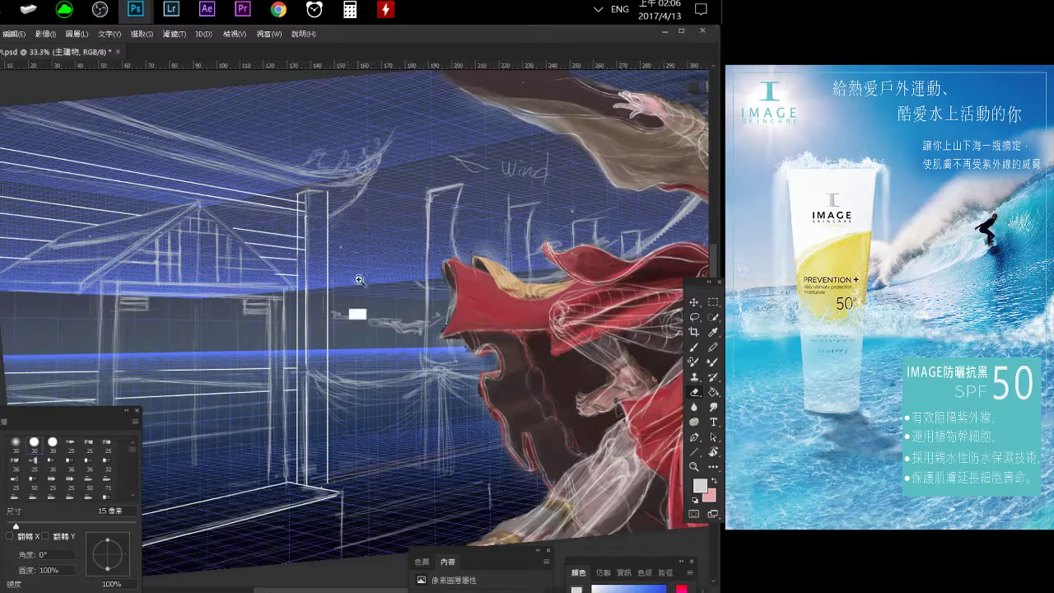
{"action": "left_click_drag", "start_coordinate": [359, 280], "coordinate": [318, 199]}
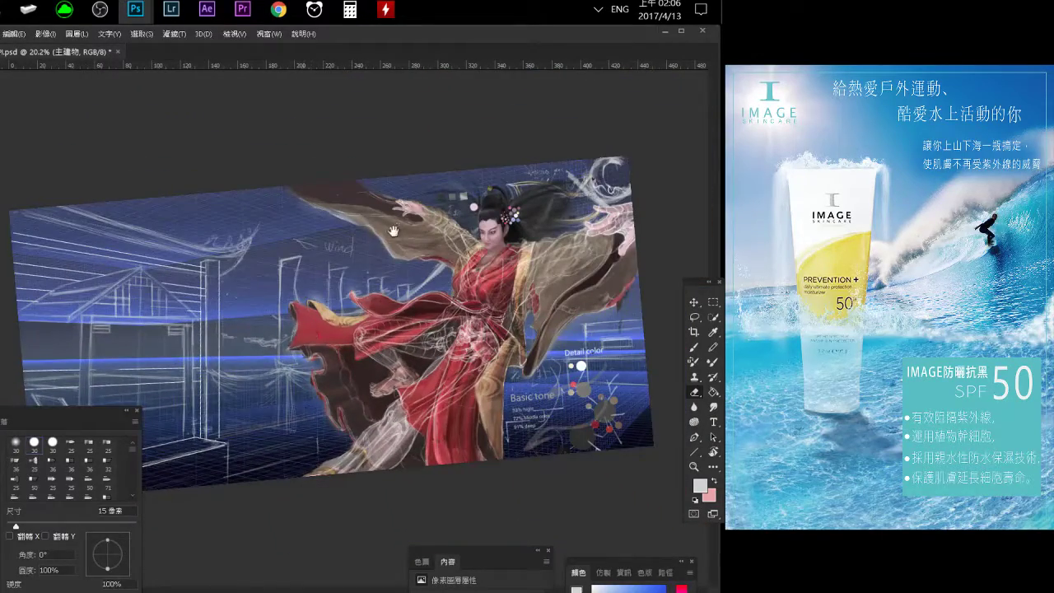
{"action": "left_click", "coordinate": [307, 335], "text": "ctrl+alt"}
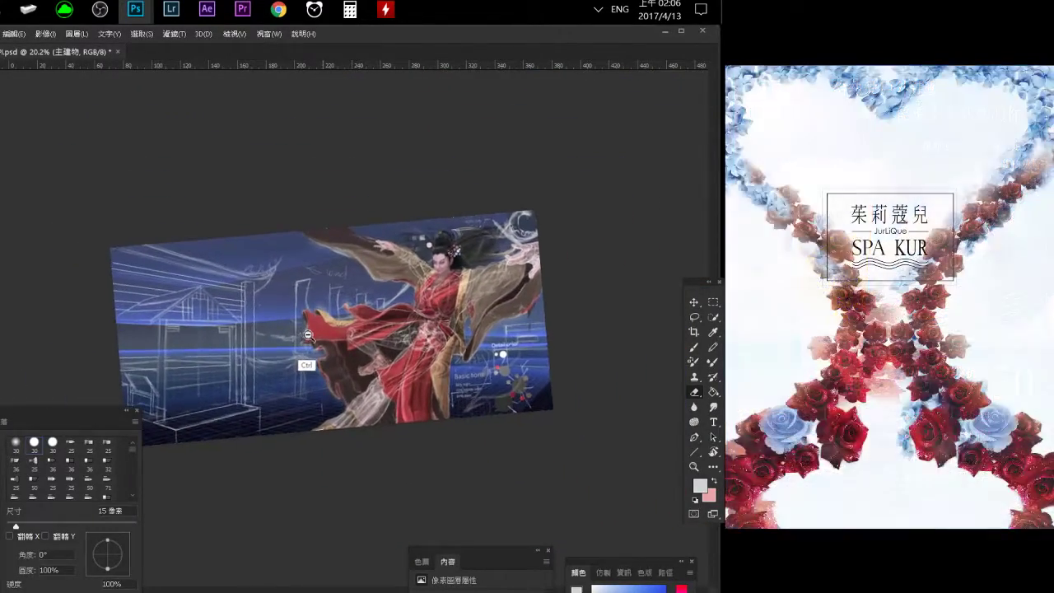
{"action": "left_click", "coordinate": [307, 335], "text": "ctrl+alt"}
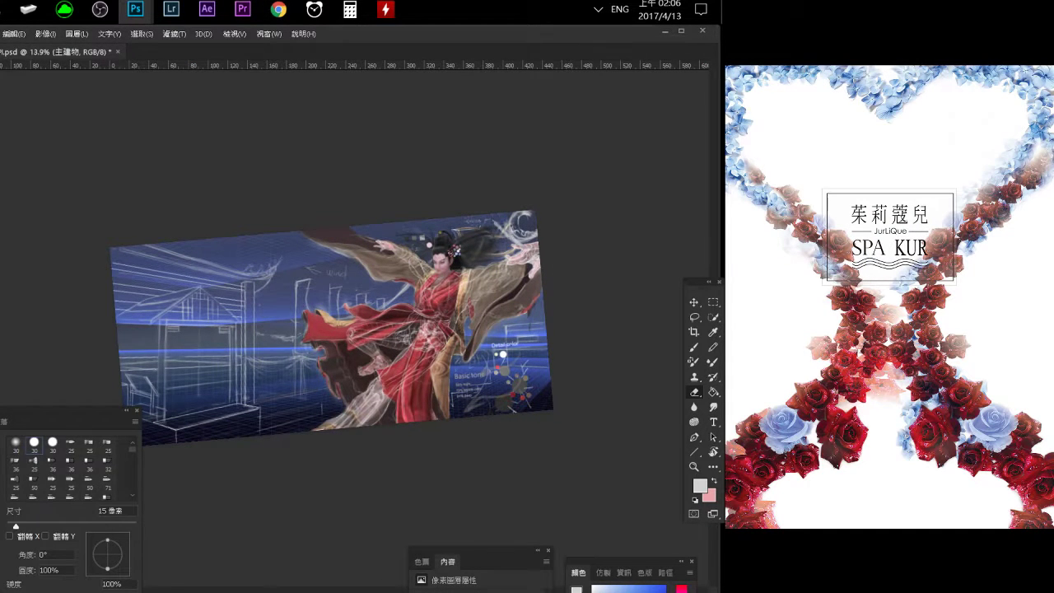
{"action": "left_click", "coordinate": [359, 265], "text": "ctrl"}
{"action": "left_click", "coordinate": [24, 525]}
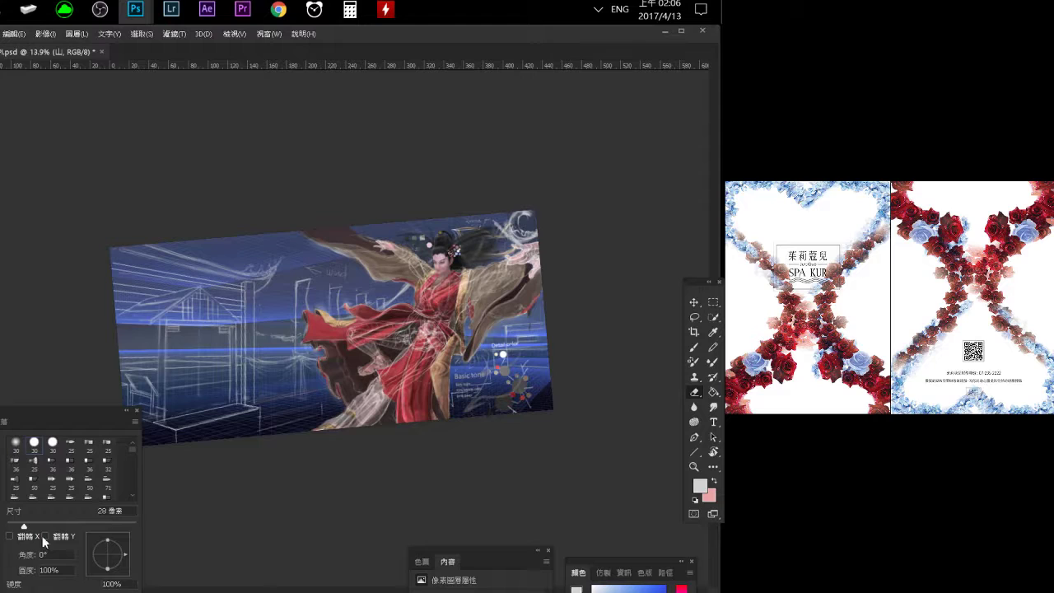
{"action": "scroll", "coordinate": [379, 298], "scroll_direction": "up", "scroll_amount": 2}
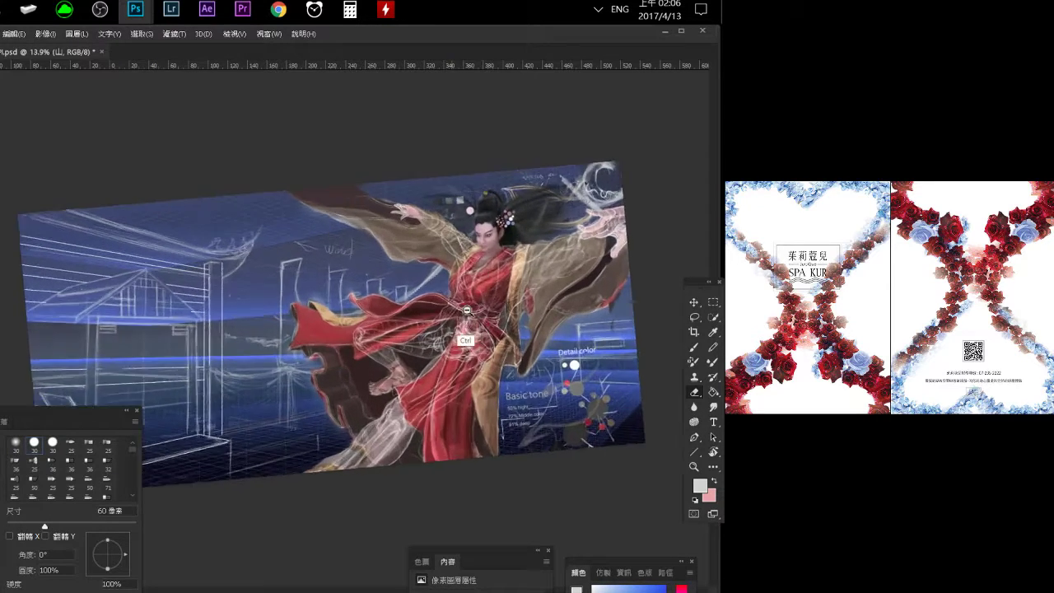
{"action": "scroll", "coordinate": [379, 299], "scroll_direction": "up", "scroll_amount": 2}
{"action": "scroll", "coordinate": [379, 298], "scroll_direction": "up", "scroll_amount": 1}
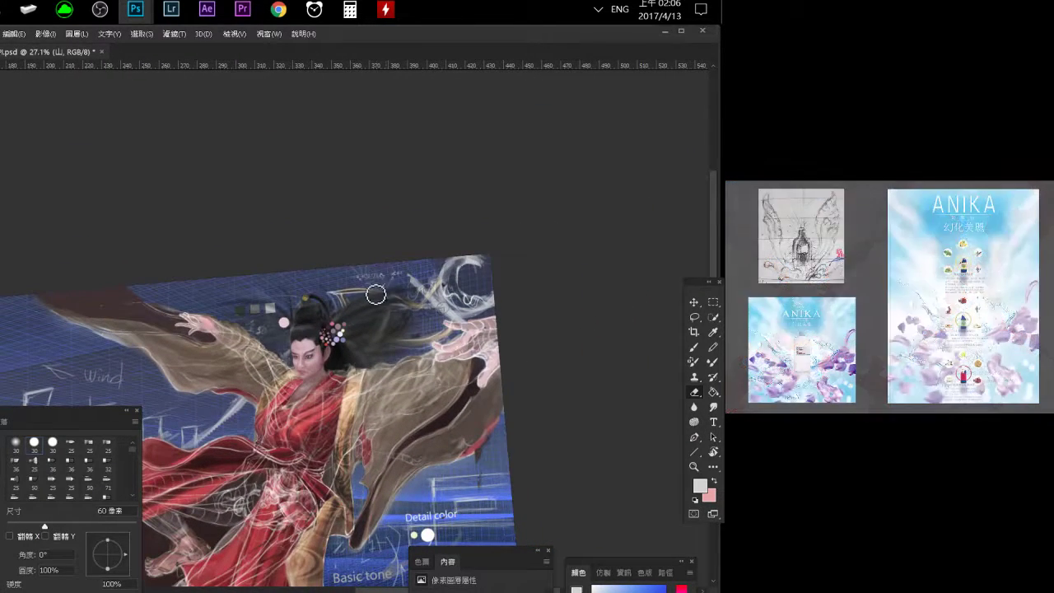
{"action": "key", "text": "b"}
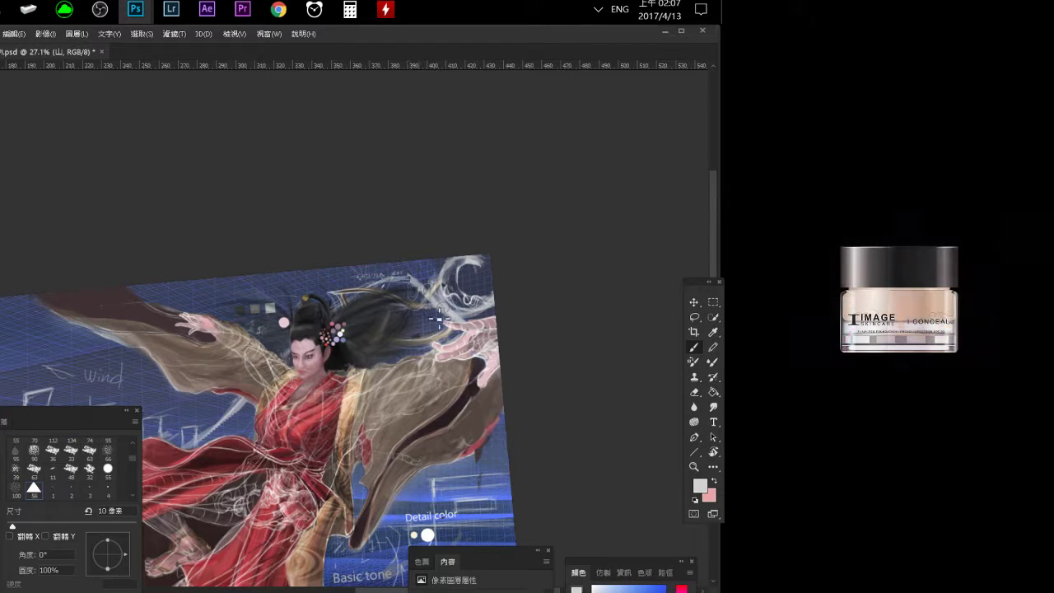
{"action": "key", "text": "e"}
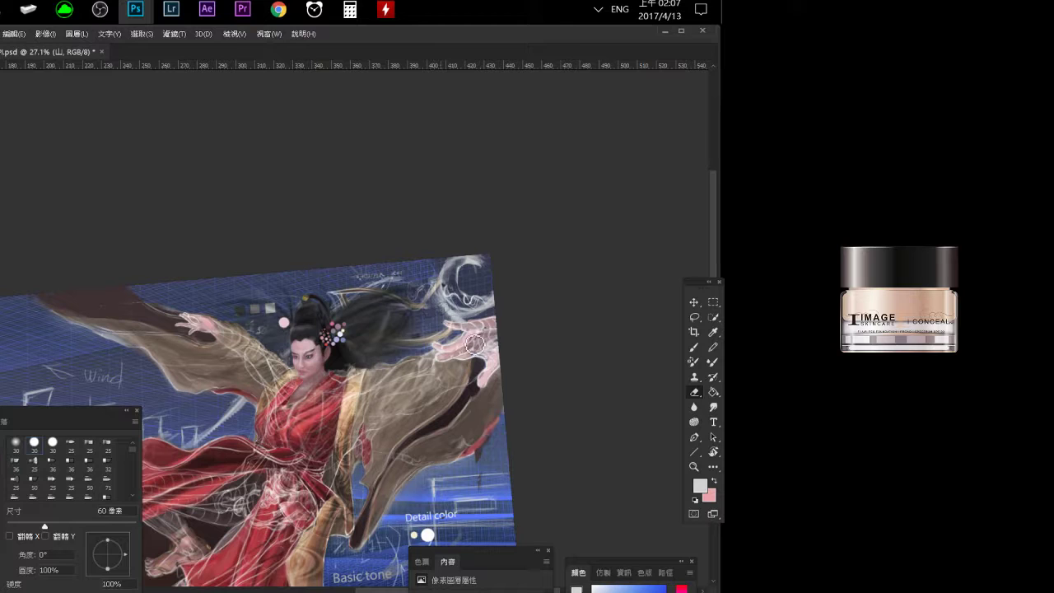
{"action": "key", "text": "b"}
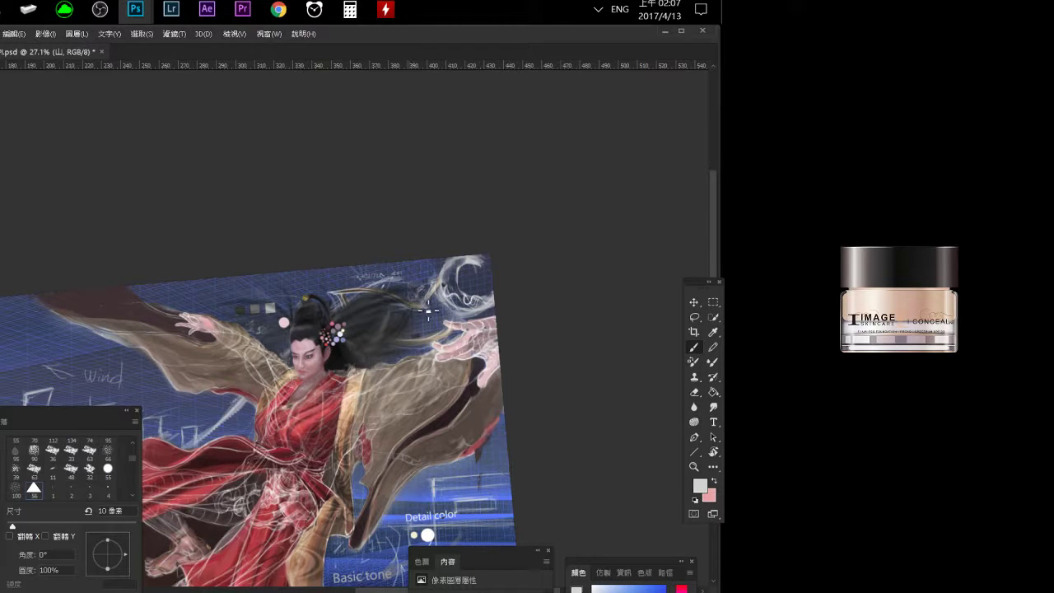
{"action": "mouse_move", "coordinate": [501, 349]}
{"action": "left_mouse_down"}
{"action": "mouse_move", "coordinate": [196, 335]}
{"action": "mouse_move", "coordinate": [203, 352]}
{"action": "left_mouse_up"}
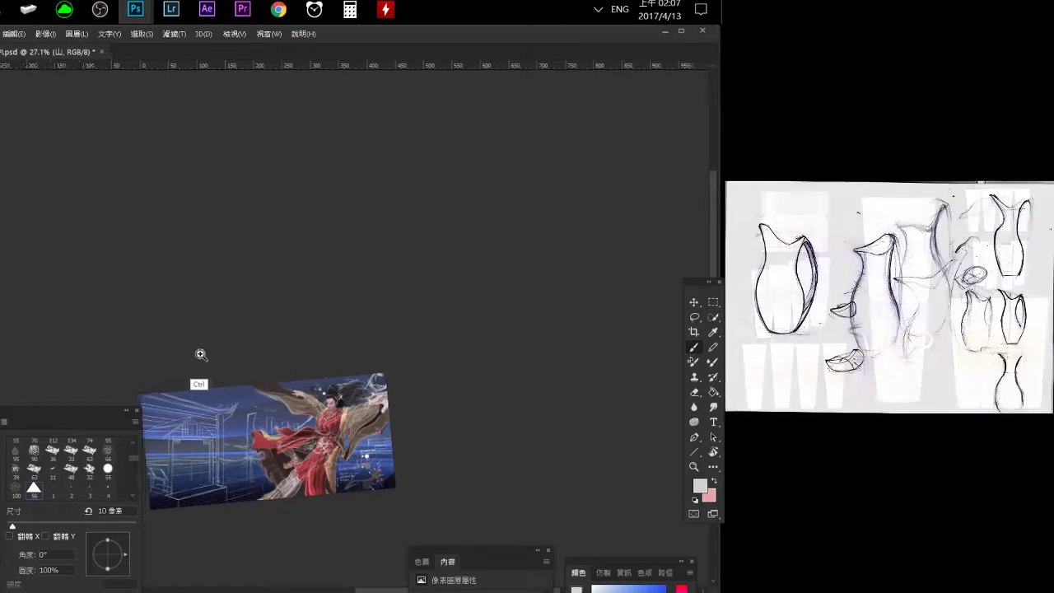
Free-transform the building layer, scaling it down from the top-right corner and moving it up.
{"action": "mouse_move", "coordinate": [203, 353]}
{"action": "left_mouse_down"}
{"action": "mouse_move", "coordinate": [498, 207]}
{"action": "mouse_move", "coordinate": [311, 298]}
{"action": "mouse_move", "coordinate": [346, 375]}
{"action": "mouse_move", "coordinate": [270, 287]}
{"action": "left_mouse_up"}
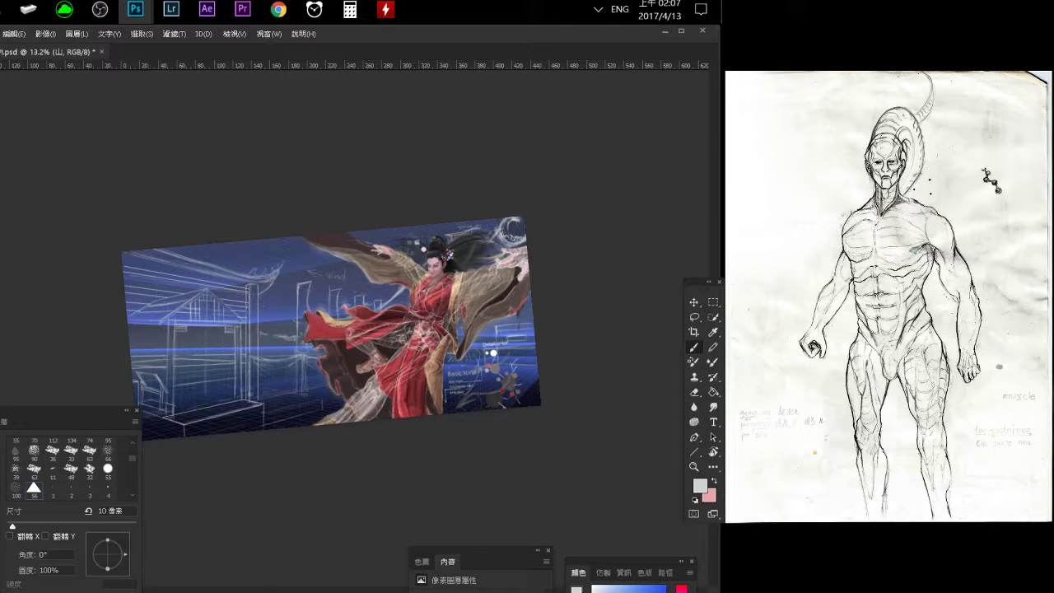
{"action": "key", "text": "ctrl+t"}
{"action": "mouse_move", "coordinate": [336, 233]}
{"action": "left_mouse_down"}
{"action": "mouse_move", "coordinate": [312, 257]}
{"action": "mouse_move", "coordinate": [292, 253]}
{"action": "left_mouse_up"}
{"action": "mouse_move", "coordinate": [247, 408]}
{"action": "left_mouse_down"}
{"action": "mouse_move", "coordinate": [253, 372]}
{"action": "mouse_move", "coordinate": [238, 379]}
{"action": "mouse_move", "coordinate": [242, 390]}
{"action": "left_mouse_up"}
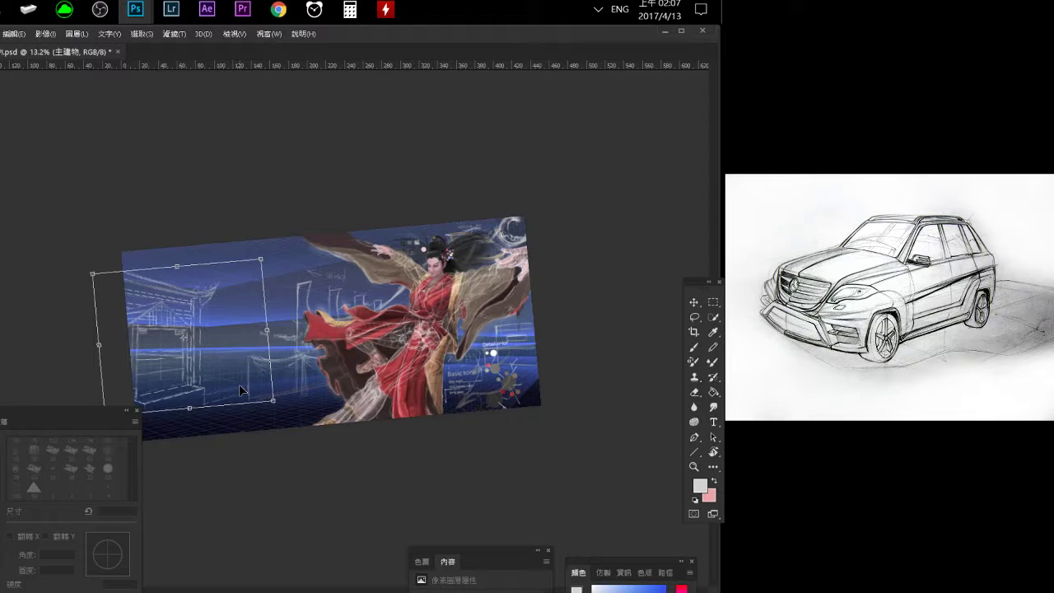
Rotate the building layer slightly clockwise and commit the transform.
{"action": "left_click_drag", "start_coordinate": [283, 368], "coordinate": [290, 387]}
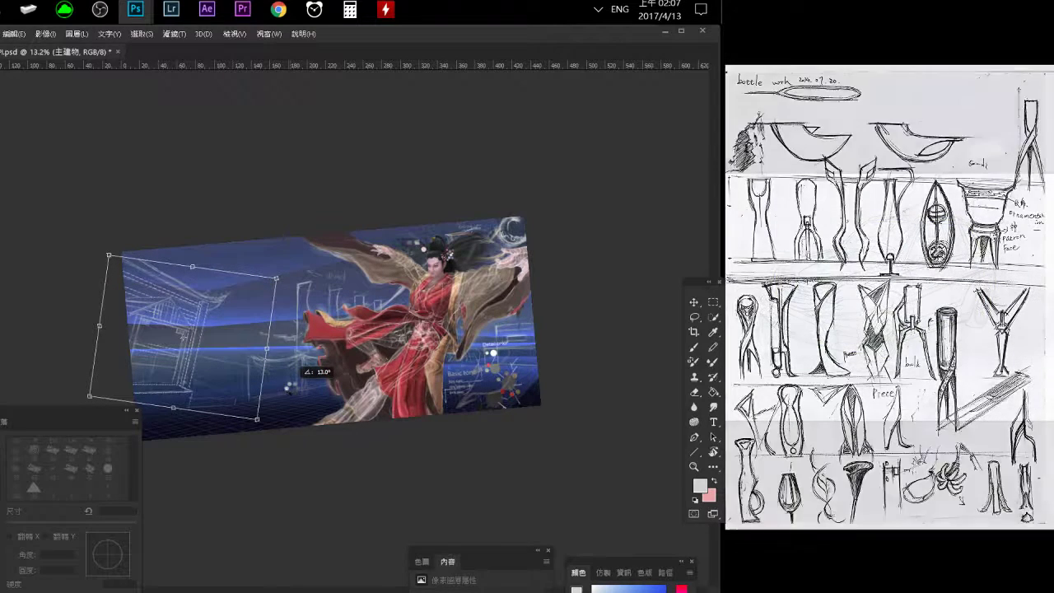
{"action": "left_click_drag", "start_coordinate": [290, 386], "coordinate": [292, 377]}
{"action": "key", "text": "Return"}
{"action": "key", "text": "b"}
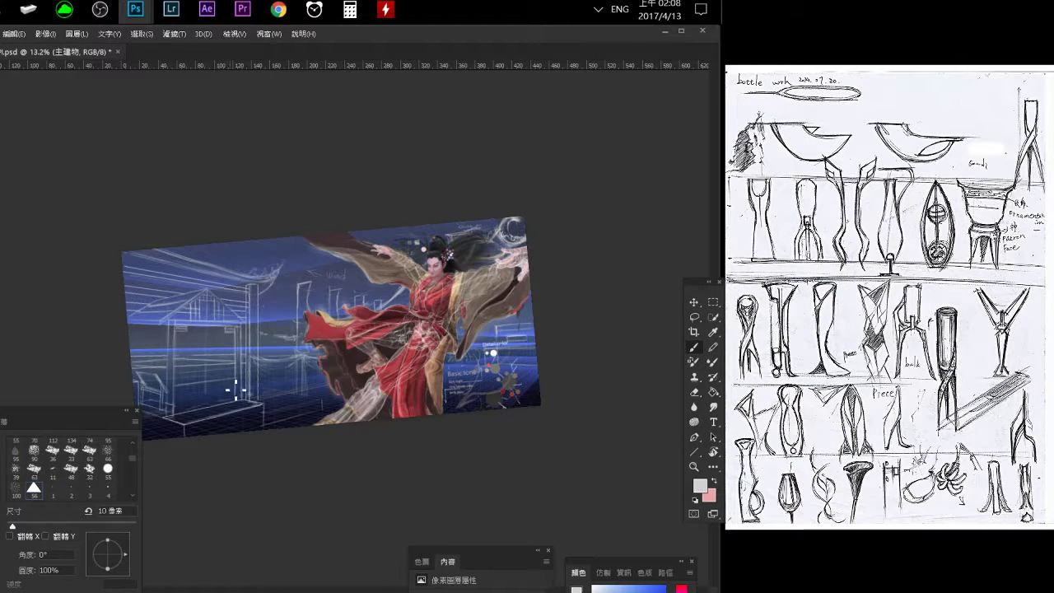
Move the building left and distort its left corners into a skewed perspective.
{"action": "key", "text": "ctrl+t"}
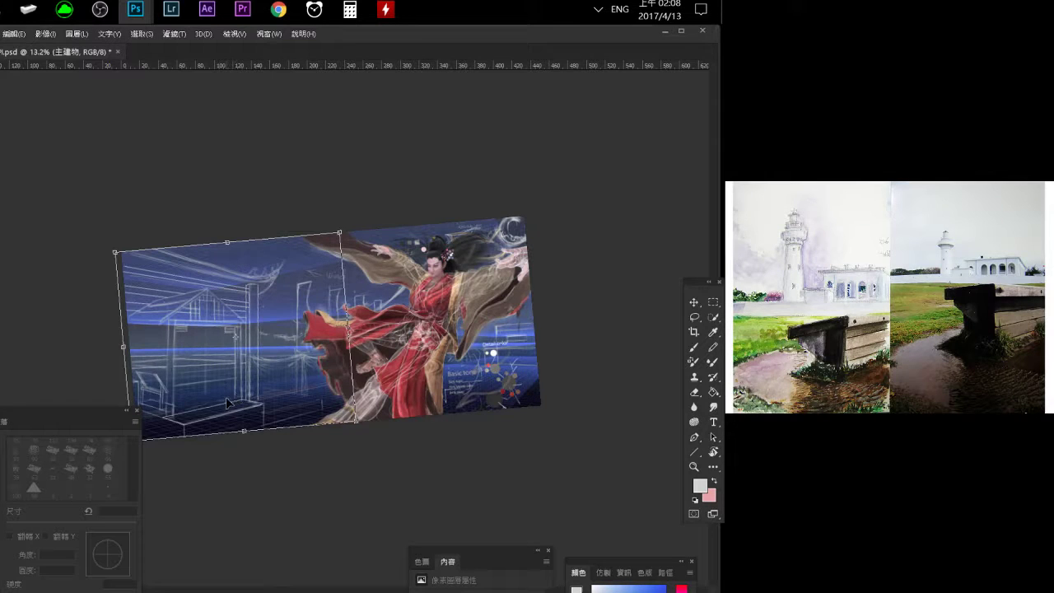
{"action": "mouse_move", "coordinate": [227, 402]}
{"action": "left_mouse_down"}
{"action": "mouse_move", "coordinate": [214, 404]}
{"action": "mouse_move", "coordinate": [224, 407]}
{"action": "left_mouse_up"}
{"action": "left_click_drag", "start_coordinate": [114, 251], "coordinate": [119, 265]}
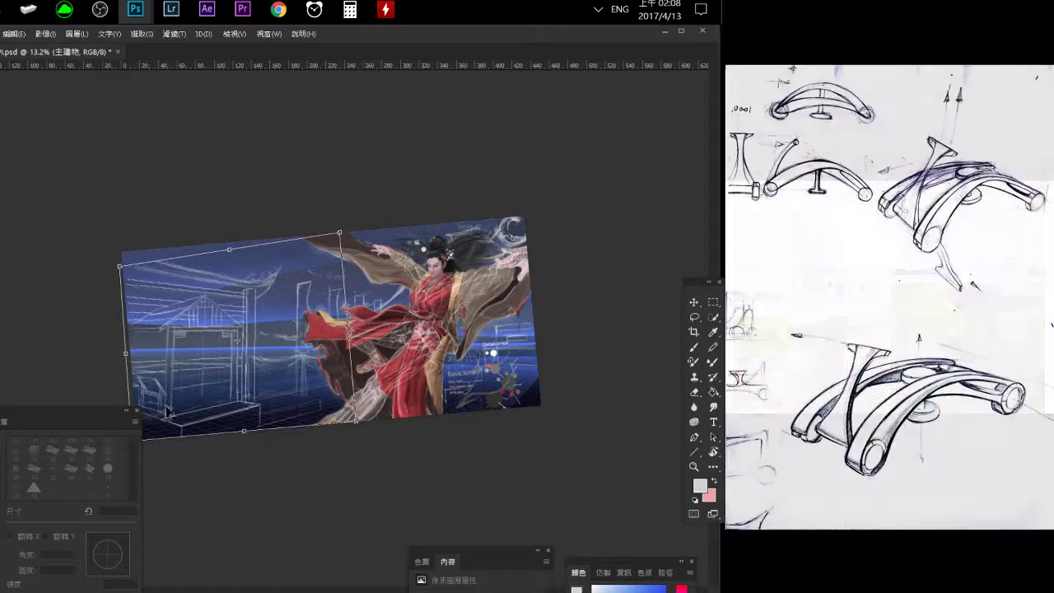
{"action": "left_click_drag", "start_coordinate": [167, 410], "coordinate": [174, 398]}
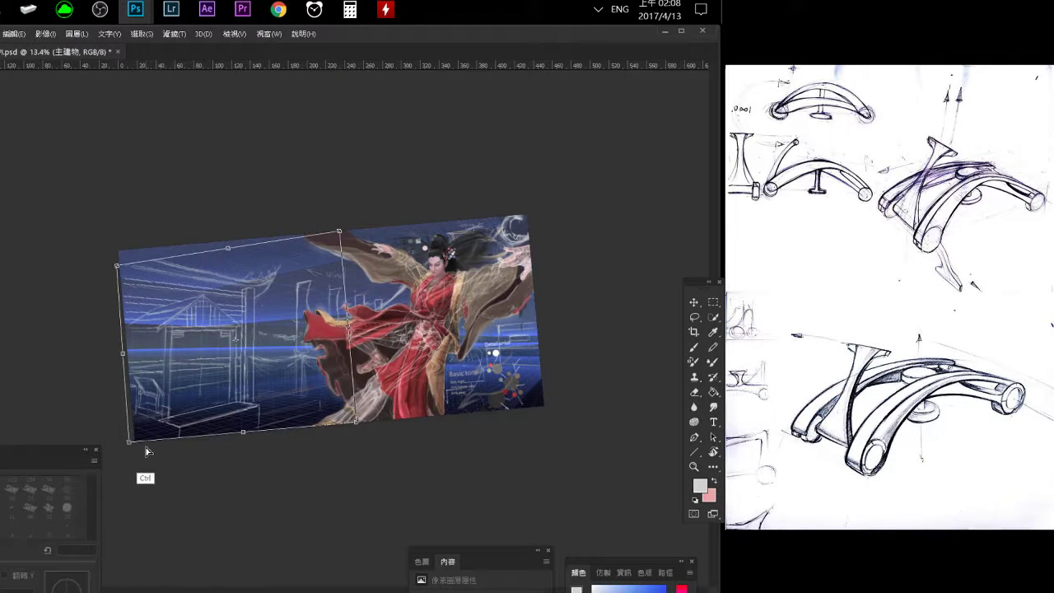
{"action": "left_click_drag", "start_coordinate": [128, 441], "coordinate": [114, 412]}
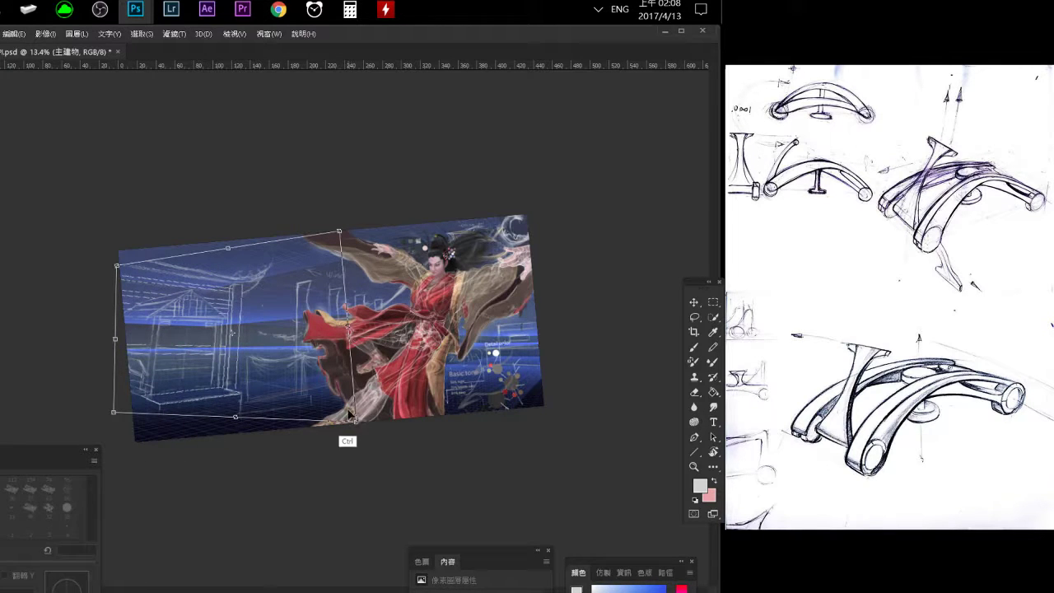
{"action": "left_click_drag", "start_coordinate": [204, 374], "coordinate": [197, 366]}
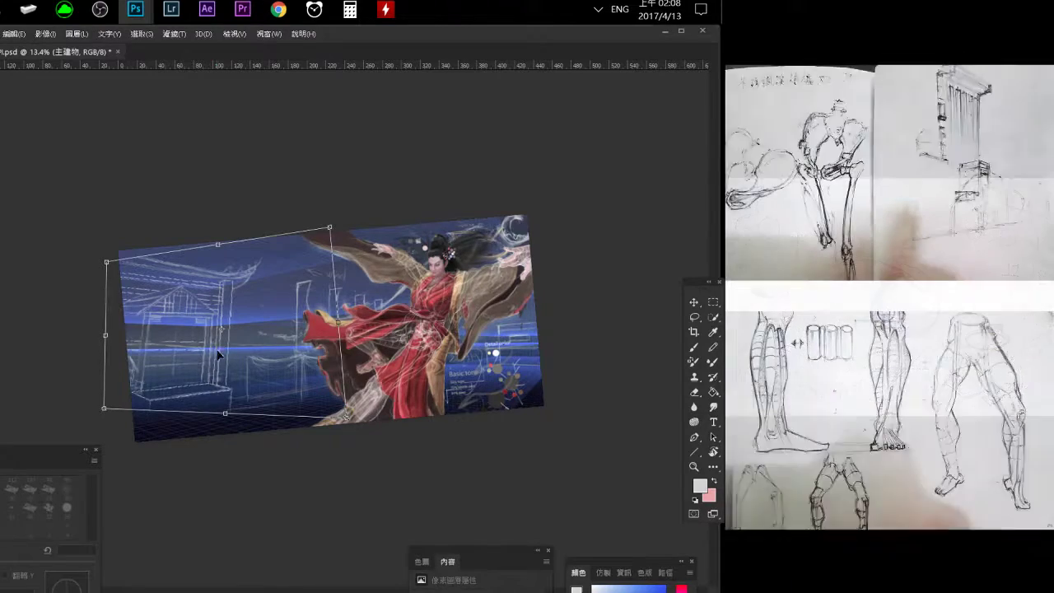
{"action": "key", "text": "ctrl+plus"}
Zoom out and back in on the building sketch, then nudge its distorted outline.
{"action": "scroll", "coordinate": [234, 397], "scroll_direction": "up", "scroll_amount": 2}
{"action": "scroll", "coordinate": [222, 354], "scroll_direction": "up", "scroll_amount": 2}
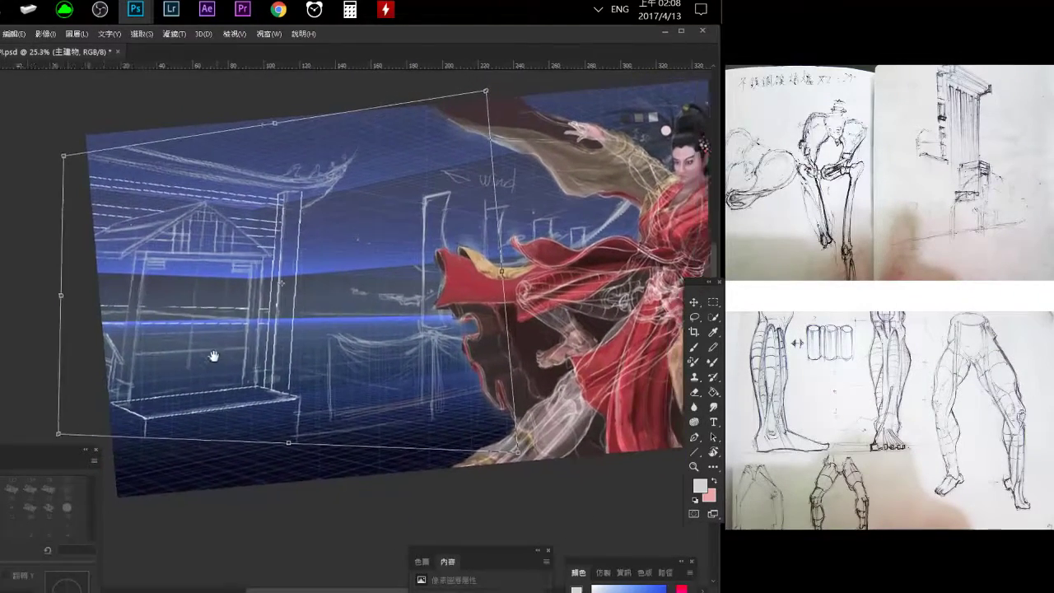
{"action": "scroll", "coordinate": [209, 303], "scroll_direction": "up", "scroll_amount": 1}
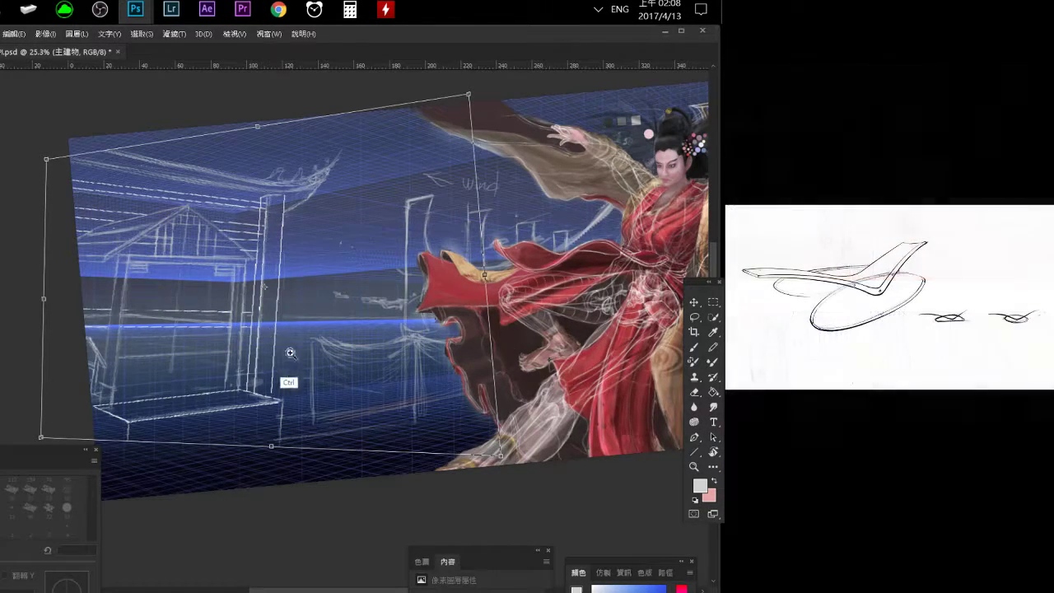
{"action": "left_click", "coordinate": [228, 309], "text": "ctrl+alt"}
{"action": "left_click", "coordinate": [228, 309], "text": "ctrl+alt"}
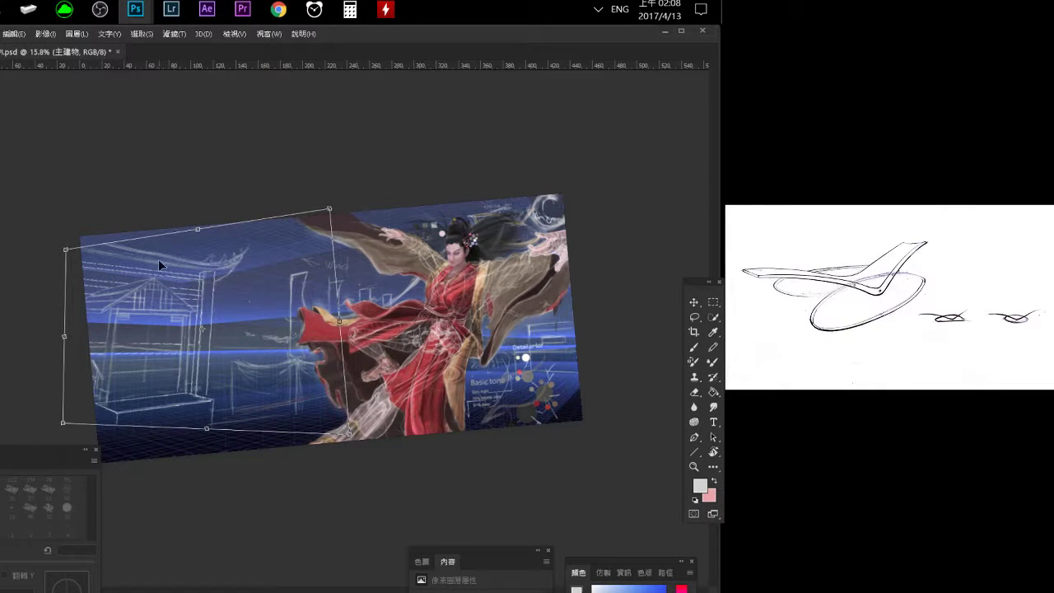
{"action": "left_click_drag", "start_coordinate": [95, 258], "coordinate": [165, 428]}
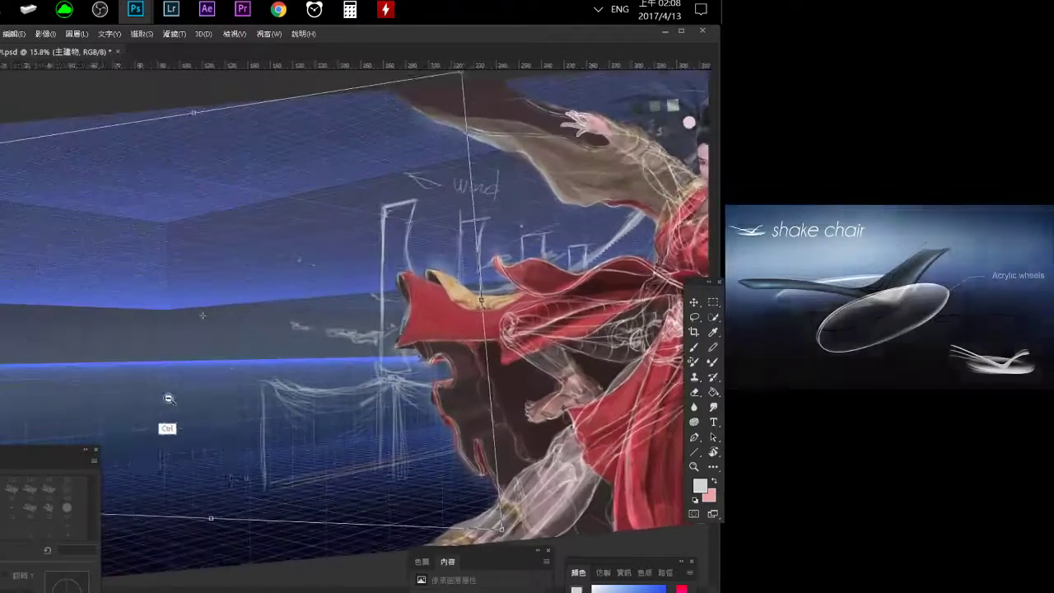
{"action": "mouse_move", "coordinate": [242, 271]}
{"action": "left_mouse_down"}
{"action": "mouse_move", "coordinate": [223, 294]}
{"action": "mouse_move", "coordinate": [258, 308]}
{"action": "mouse_move", "coordinate": [275, 343]}
{"action": "left_mouse_up"}
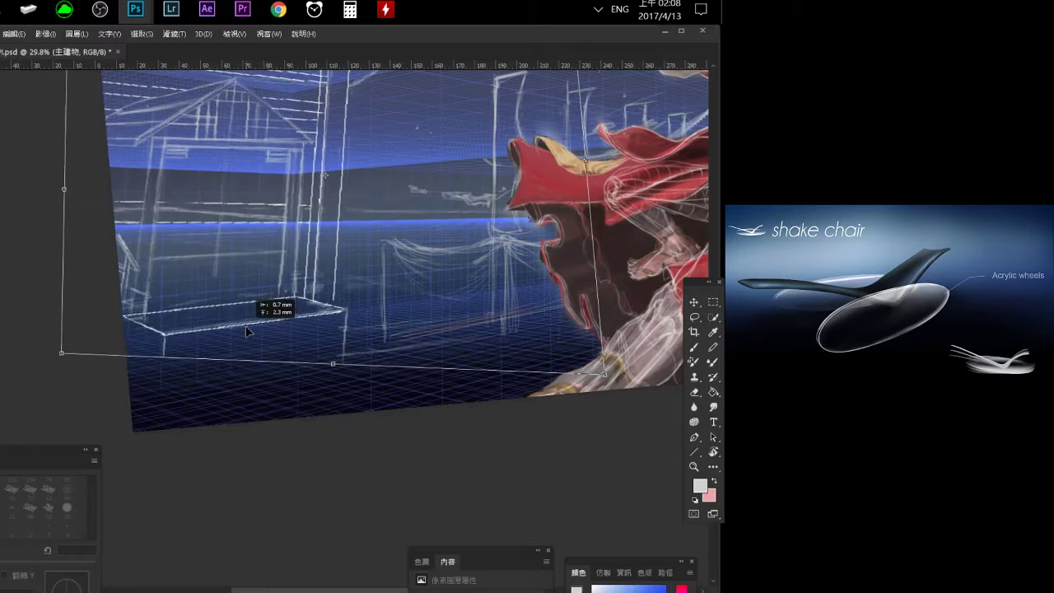
{"action": "mouse_move", "coordinate": [250, 287]}
{"action": "left_mouse_down"}
{"action": "mouse_move", "coordinate": [206, 329]}
{"action": "mouse_move", "coordinate": [238, 371]}
{"action": "mouse_move", "coordinate": [244, 313]}
{"action": "left_mouse_up"}
Raise the building's top-right corner handle to slant the grid further toward the figure.
{"action": "scroll", "coordinate": [364, 165], "scroll_direction": "down", "scroll_amount": 3}
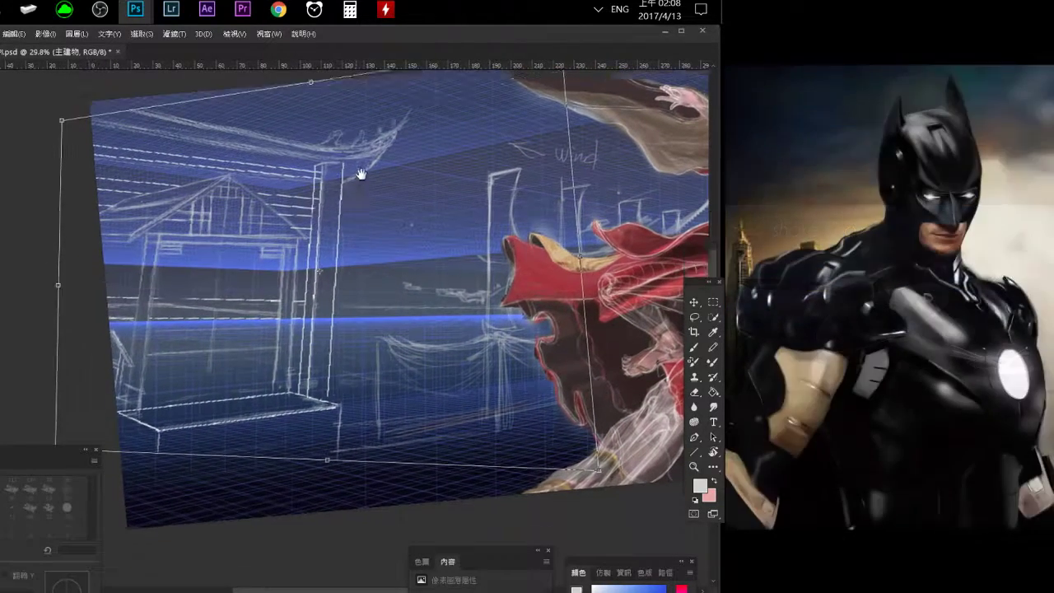
{"action": "left_click_drag", "start_coordinate": [480, 152], "coordinate": [412, 223]}
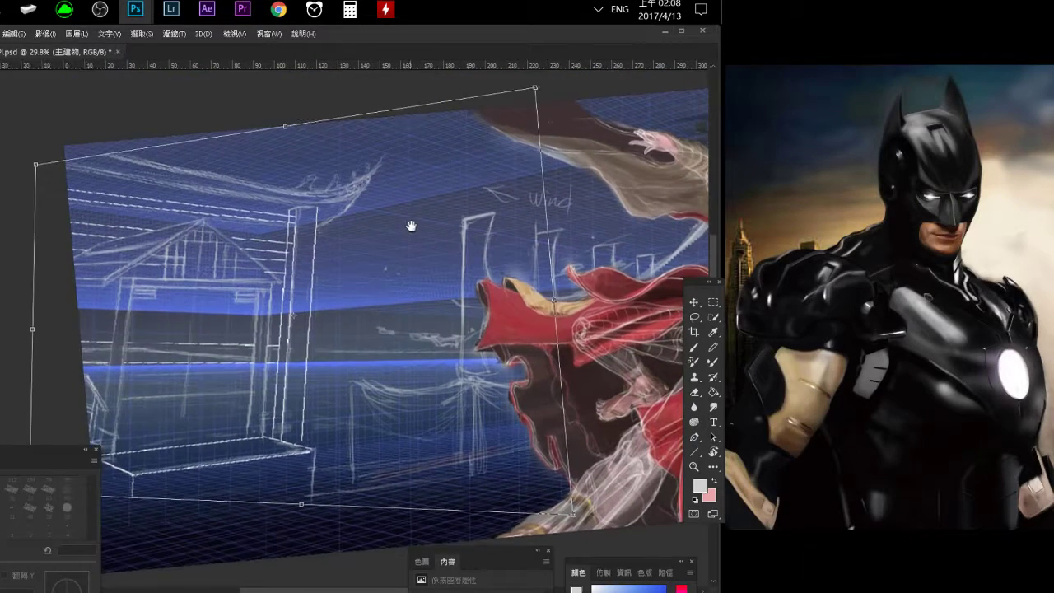
{"action": "mouse_move", "coordinate": [540, 140]}
{"action": "left_mouse_down"}
{"action": "mouse_move", "coordinate": [535, 90]}
{"action": "mouse_move", "coordinate": [494, 92]}
{"action": "left_mouse_up"}
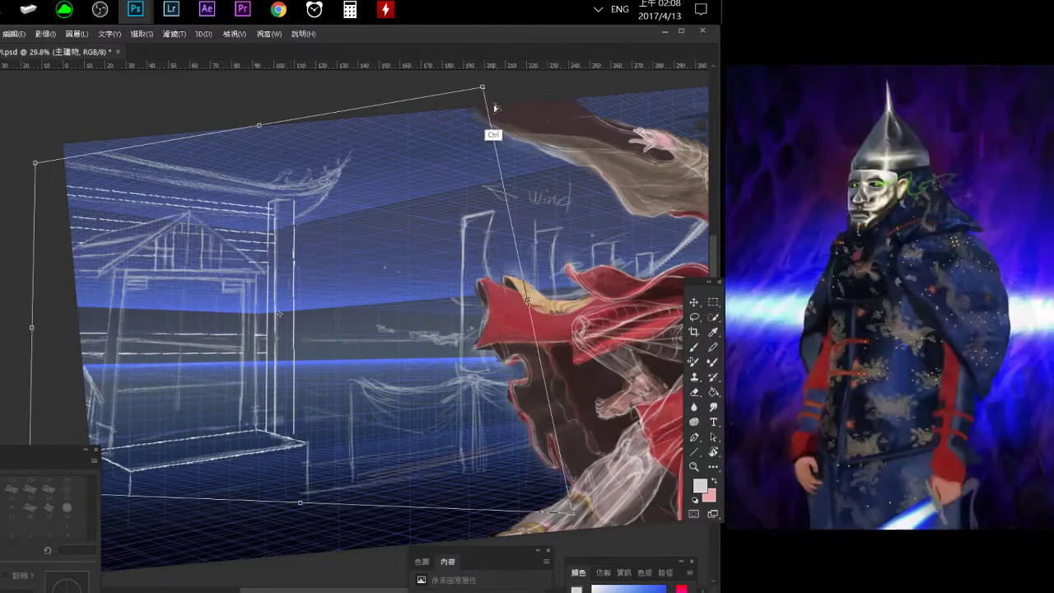
{"action": "left_click_drag", "start_coordinate": [329, 411], "coordinate": [349, 344]}
{"action": "scroll", "coordinate": [349, 345], "scroll_direction": "down", "scroll_amount": 1}
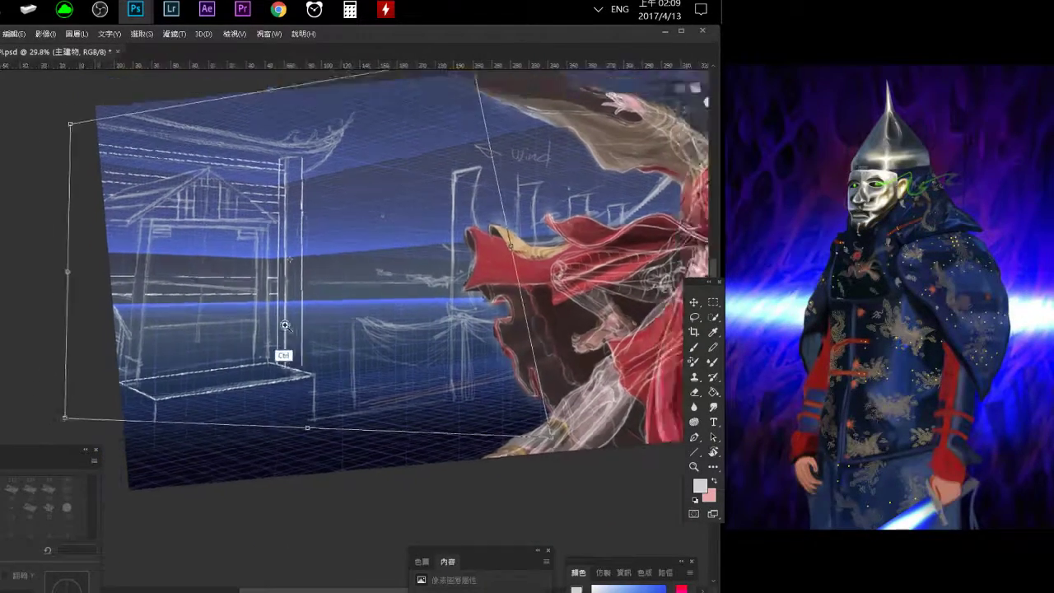
{"action": "scroll", "coordinate": [349, 344], "scroll_direction": "down", "scroll_amount": 3}
{"action": "scroll", "coordinate": [352, 351], "scroll_direction": "down", "scroll_amount": 1}
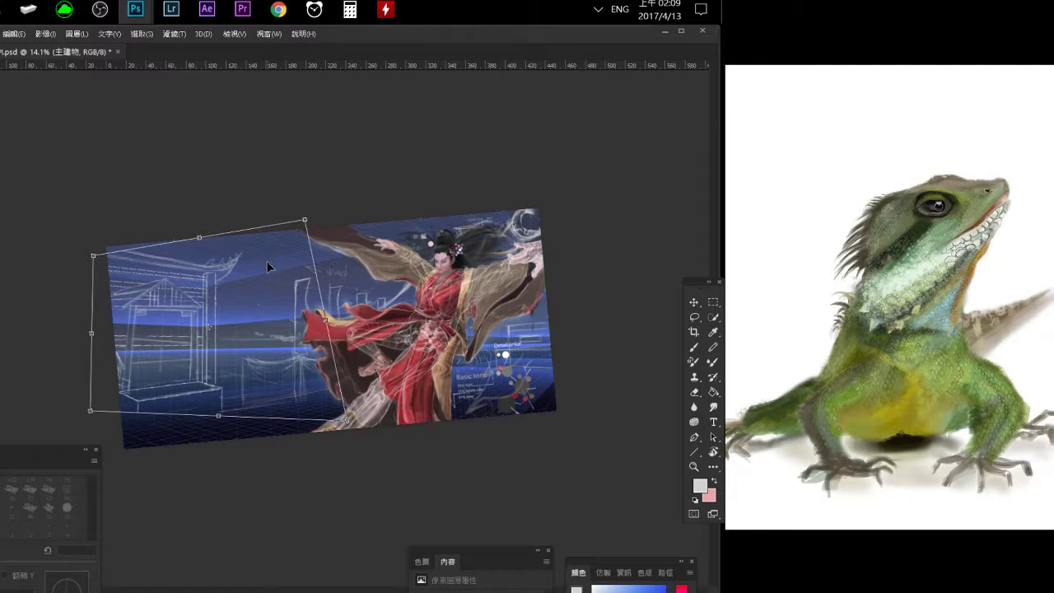
Zoom in on the wireframe building and pull its top-left transform corner outward.
{"action": "scroll", "coordinate": [223, 301], "scroll_direction": "up", "scroll_amount": 5}
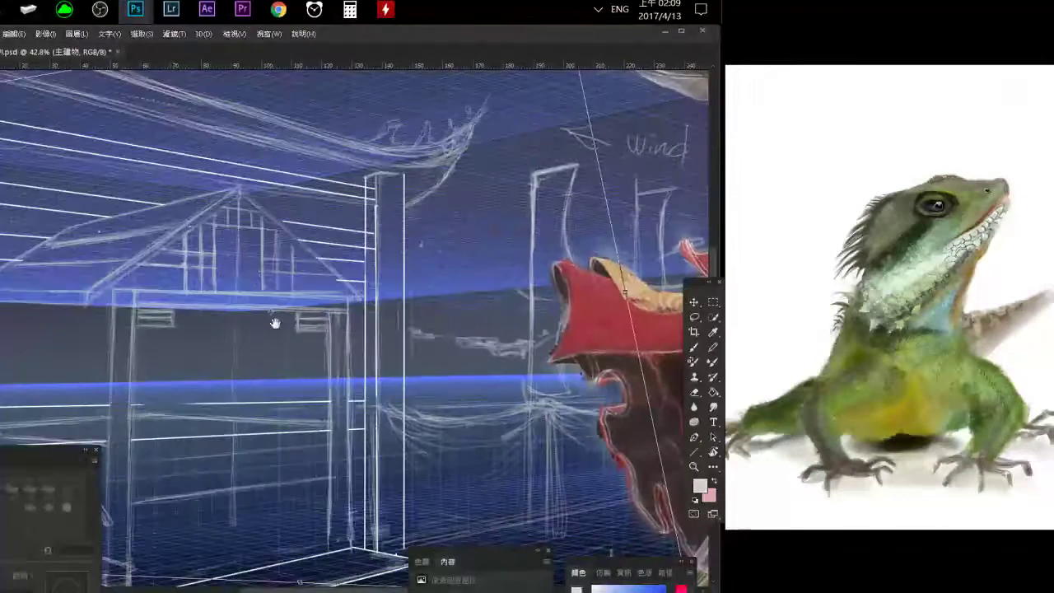
{"action": "mouse_move", "coordinate": [275, 321]}
{"action": "left_mouse_down"}
{"action": "mouse_move", "coordinate": [348, 244]}
{"action": "mouse_move", "coordinate": [315, 311]}
{"action": "mouse_move", "coordinate": [284, 293]}
{"action": "left_mouse_up"}
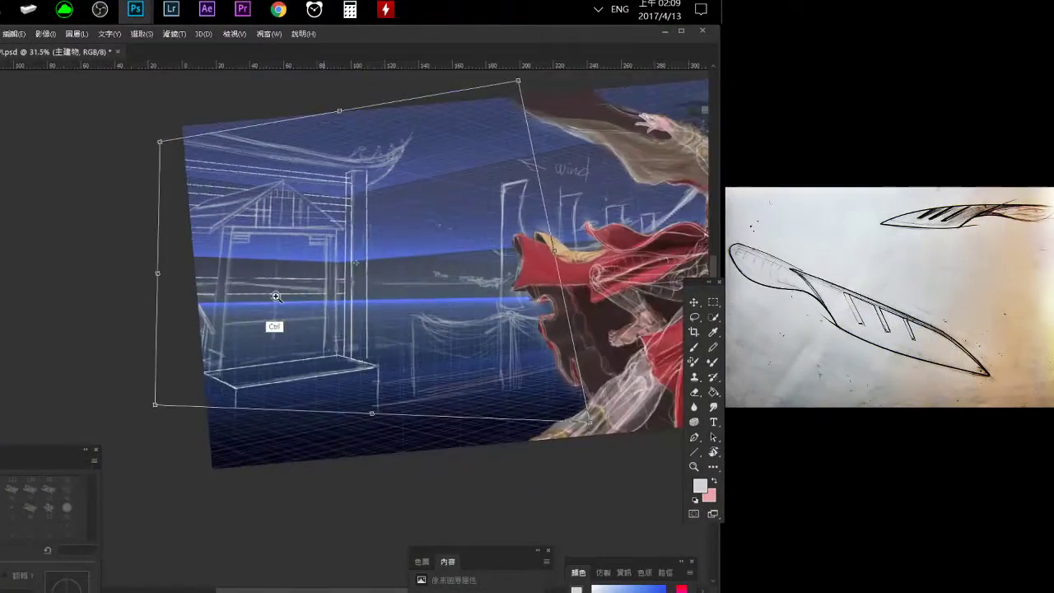
{"action": "scroll", "coordinate": [392, 179], "scroll_direction": "up", "scroll_amount": 2}
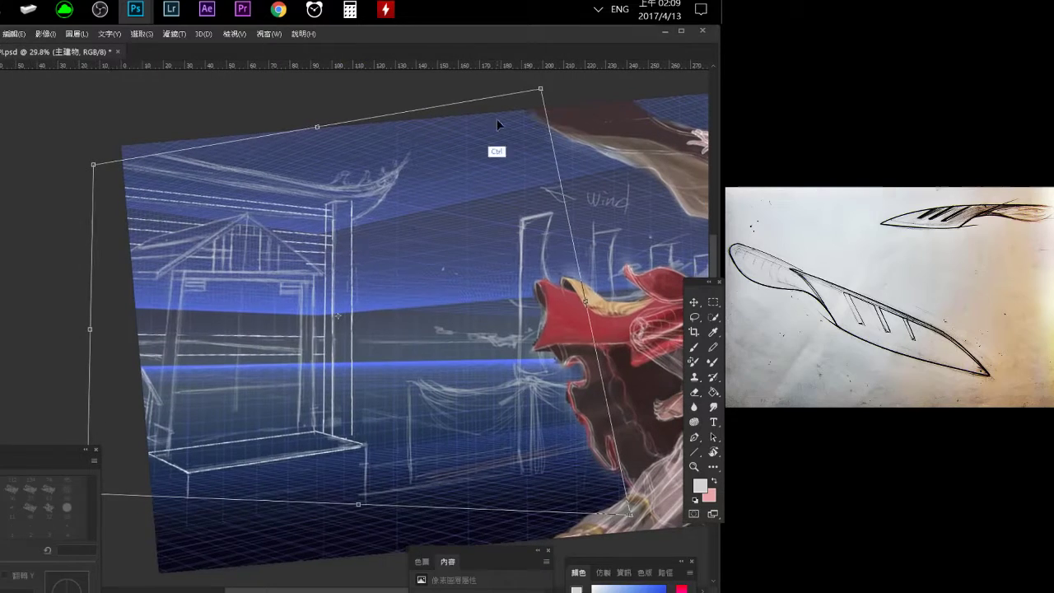
{"action": "left_click_drag", "start_coordinate": [93, 164], "coordinate": [61, 178]}
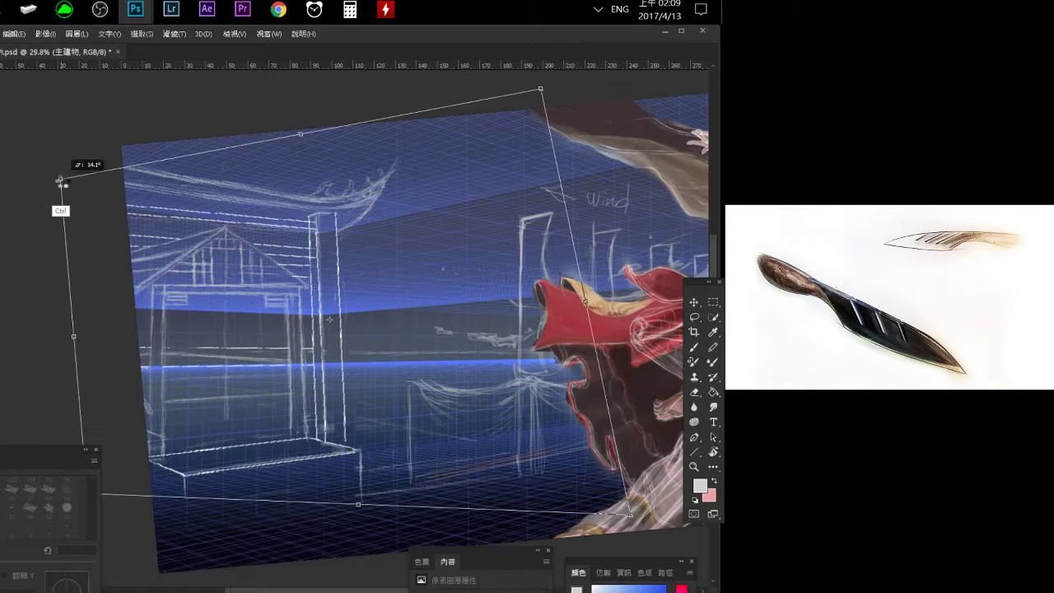
Nudge the top-right and bottom-right corners to re-skew the building sketch.
{"action": "left_click_drag", "start_coordinate": [267, 328], "coordinate": [247, 283]}
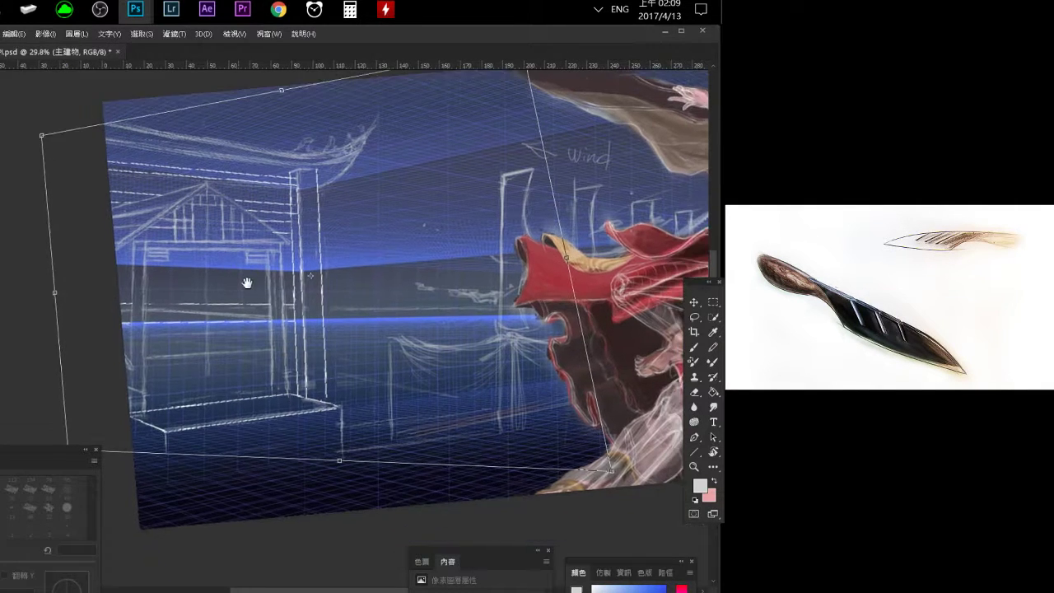
{"action": "left_click_drag", "start_coordinate": [447, 193], "coordinate": [388, 252]}
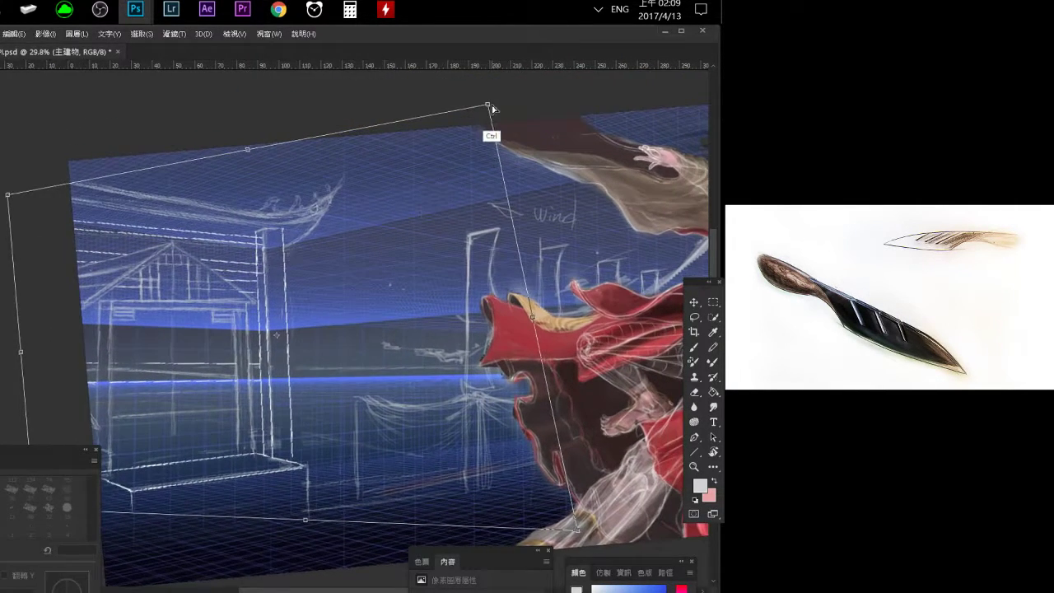
{"action": "left_click_drag", "start_coordinate": [492, 109], "coordinate": [486, 111]}
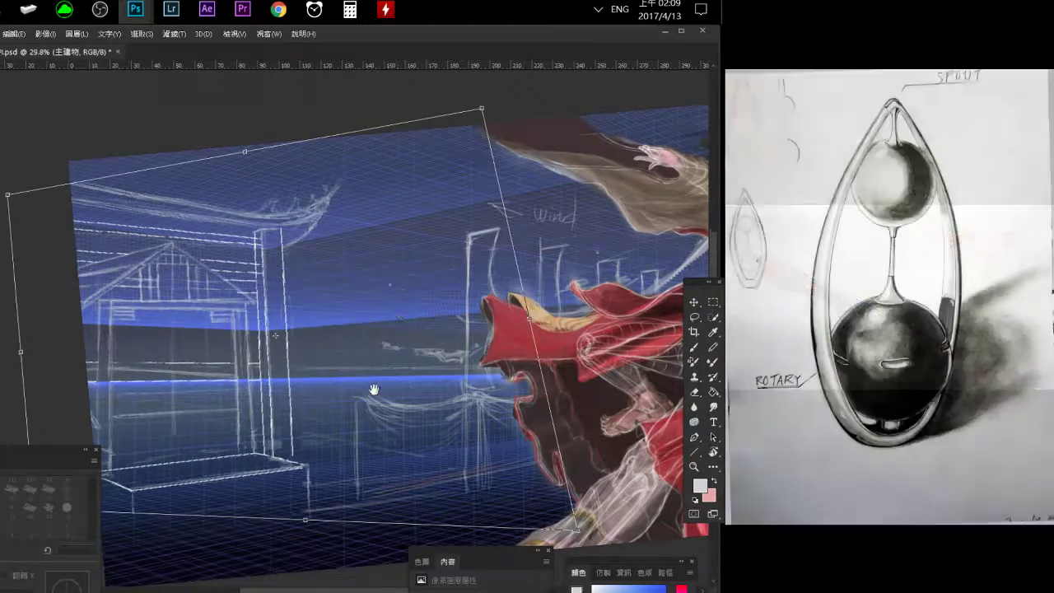
{"action": "left_click_drag", "start_coordinate": [374, 389], "coordinate": [347, 285]}
{"action": "left_click_drag", "start_coordinate": [553, 437], "coordinate": [551, 432]}
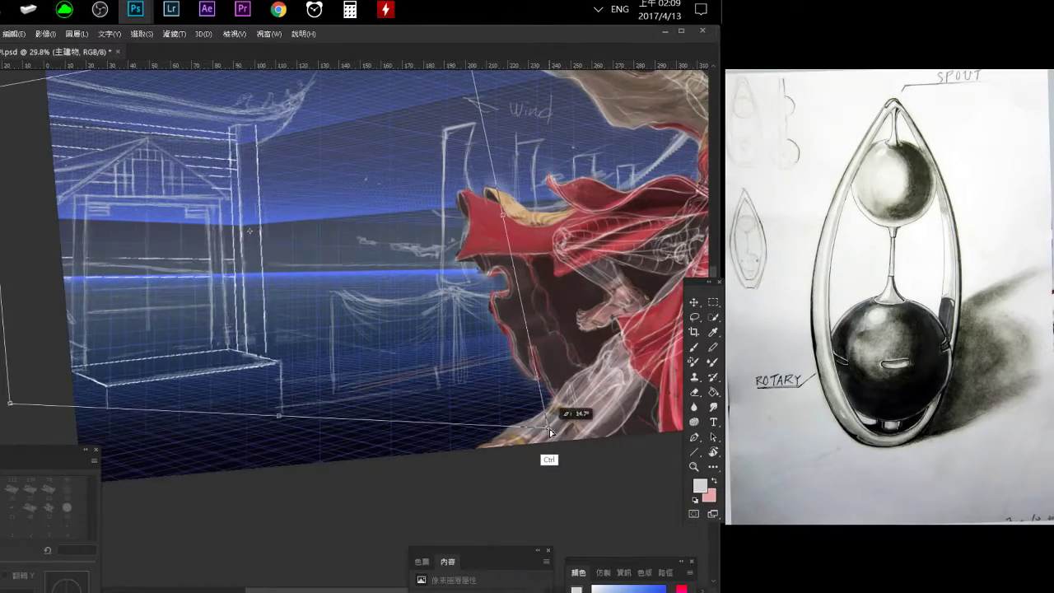
Settle the top-left corner lower and shift the top-right corner slightly right, then check the whole composition.
{"action": "left_click_drag", "start_coordinate": [191, 368], "coordinate": [215, 440]}
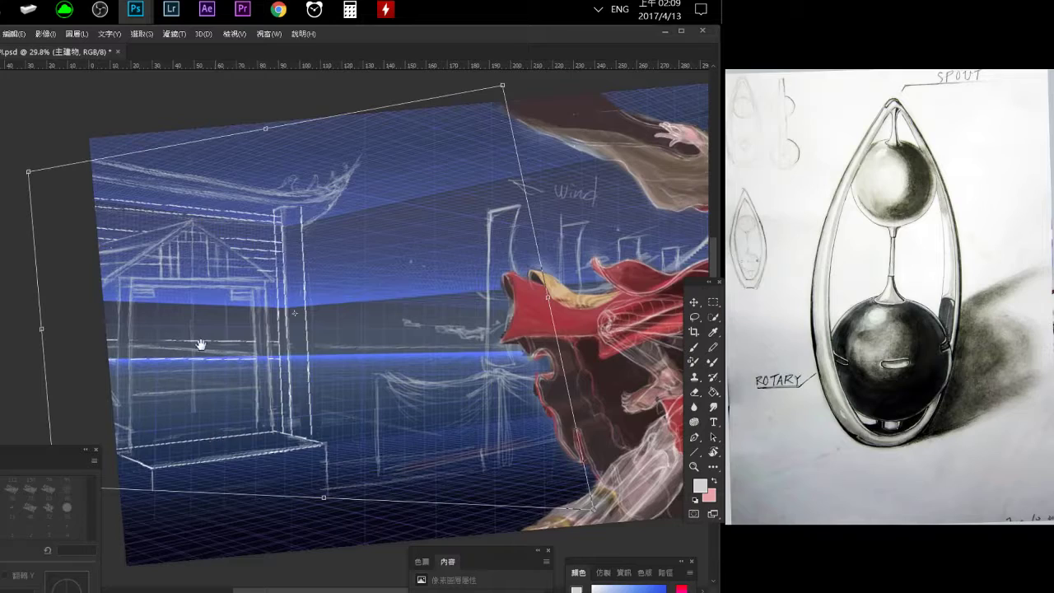
{"action": "mouse_move", "coordinate": [200, 344]}
{"action": "left_mouse_down"}
{"action": "mouse_move", "coordinate": [219, 373]}
{"action": "mouse_move", "coordinate": [217, 355]}
{"action": "left_mouse_up"}
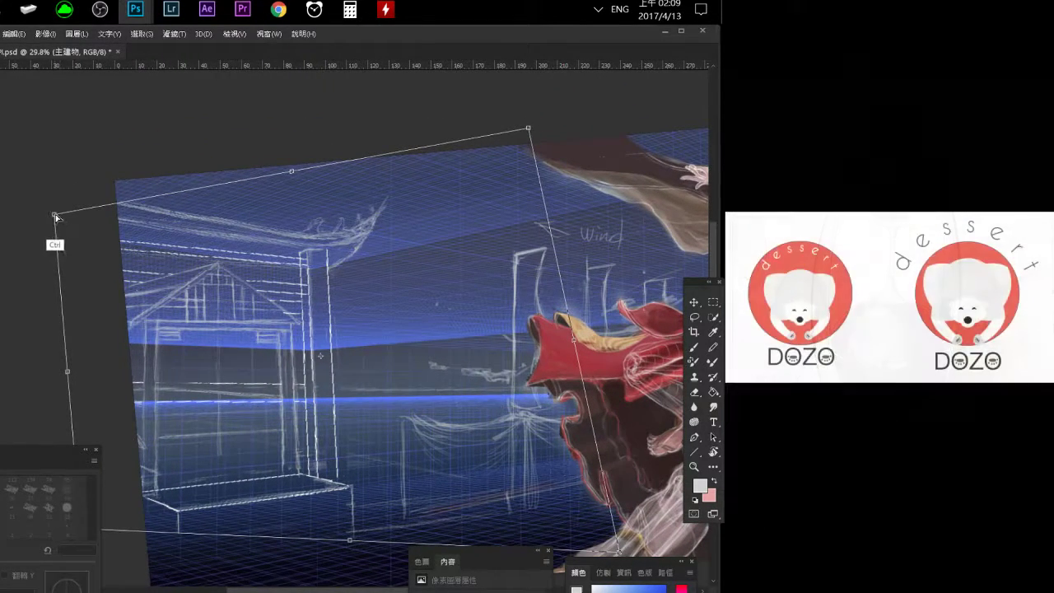
{"action": "left_click_drag", "start_coordinate": [55, 214], "coordinate": [54, 238]}
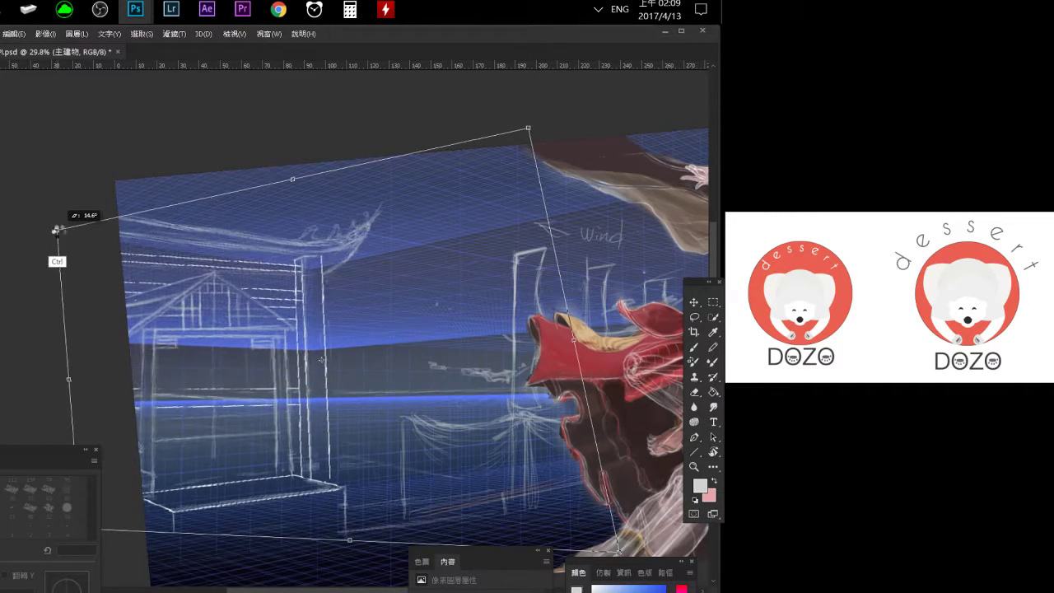
{"action": "left_click_drag", "start_coordinate": [54, 238], "coordinate": [56, 230]}
{"action": "left_click_drag", "start_coordinate": [528, 129], "coordinate": [542, 133]}
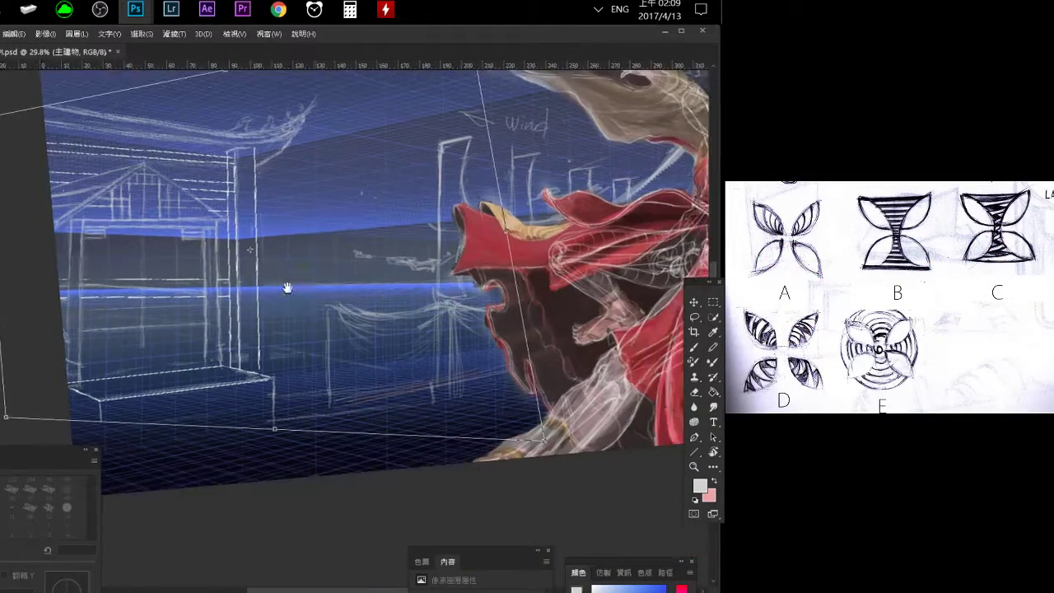
{"action": "left_click_drag", "start_coordinate": [304, 361], "coordinate": [120, 230]}
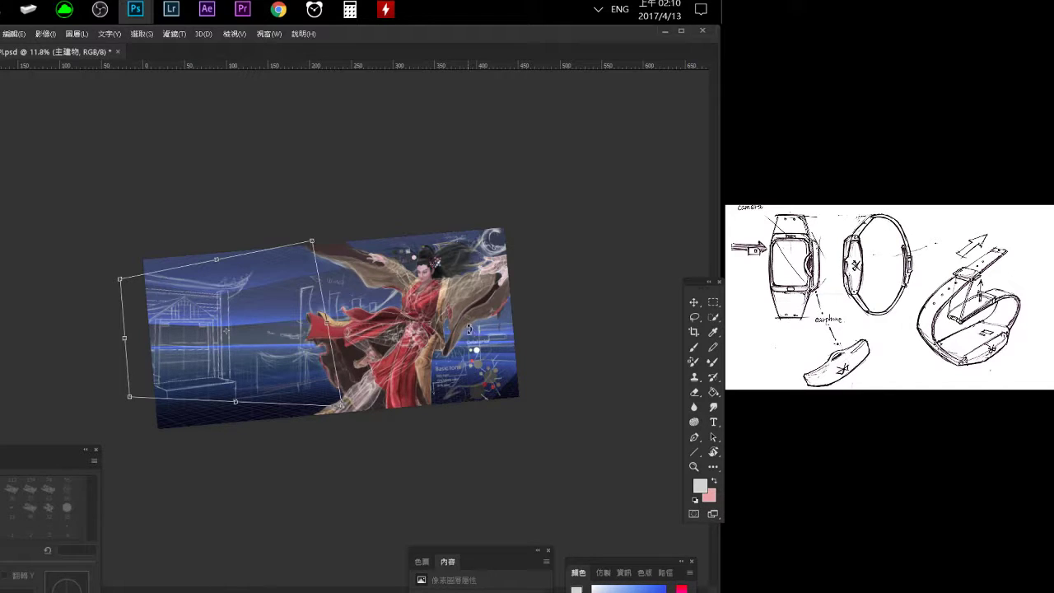
Move the distorted building sketch and floor grid up and left, then review its fit beside the figure.
{"action": "scroll", "coordinate": [207, 373], "scroll_direction": "up", "scroll_amount": 2}
{"action": "scroll", "coordinate": [222, 391], "scroll_direction": "up", "scroll_amount": 2}
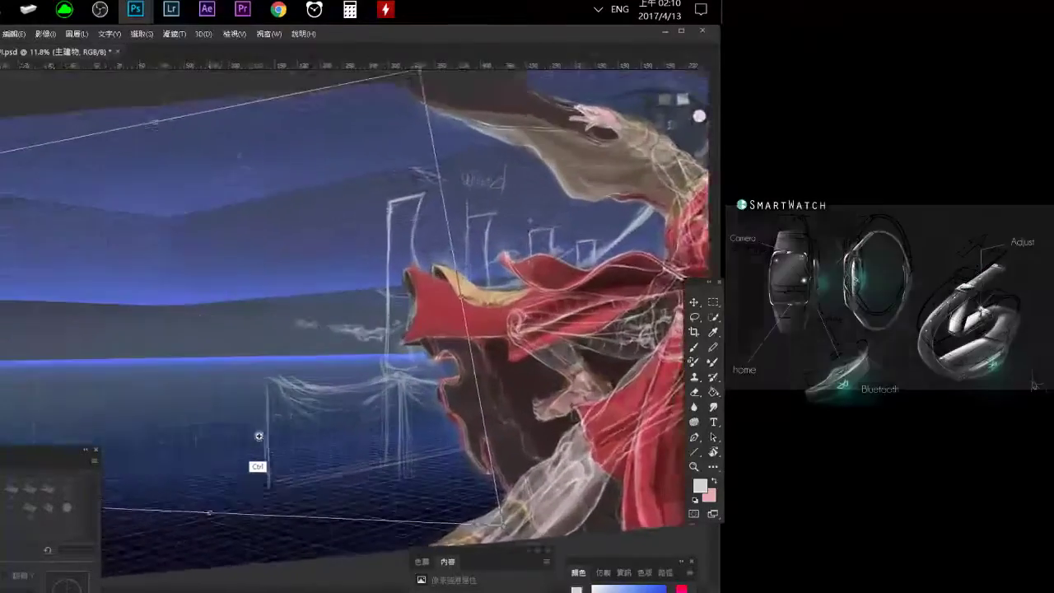
{"action": "scroll", "coordinate": [247, 424], "scroll_direction": "up", "scroll_amount": 2}
{"action": "left_click_drag", "start_coordinate": [257, 436], "coordinate": [277, 399]}
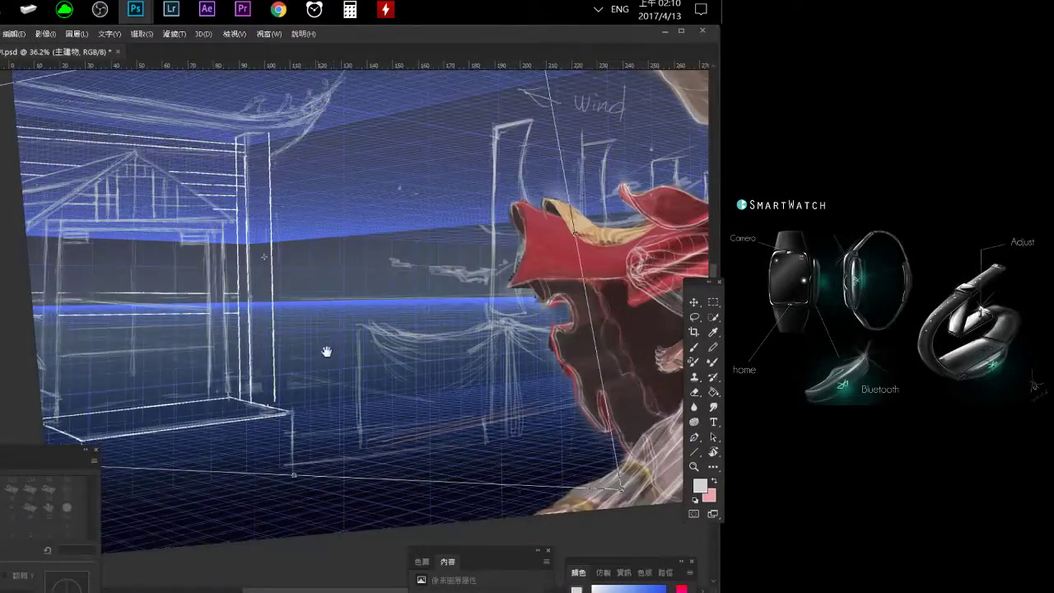
{"action": "left_click_drag", "start_coordinate": [326, 353], "coordinate": [280, 405]}
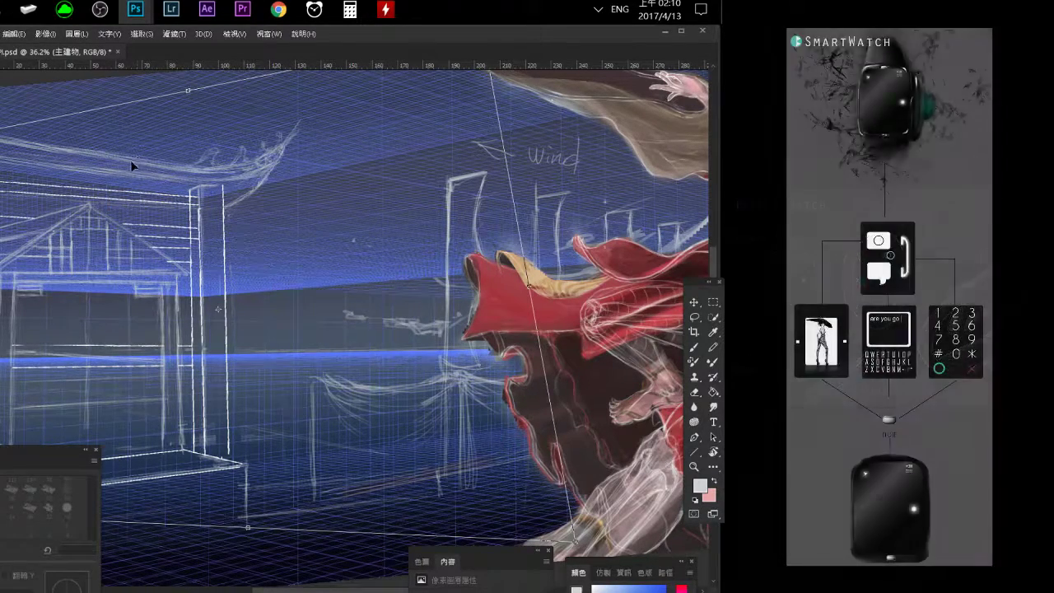
{"action": "mouse_move", "coordinate": [296, 282]}
{"action": "left_mouse_down"}
{"action": "mouse_move", "coordinate": [279, 267]}
{"action": "mouse_move", "coordinate": [247, 265]}
{"action": "left_mouse_up"}
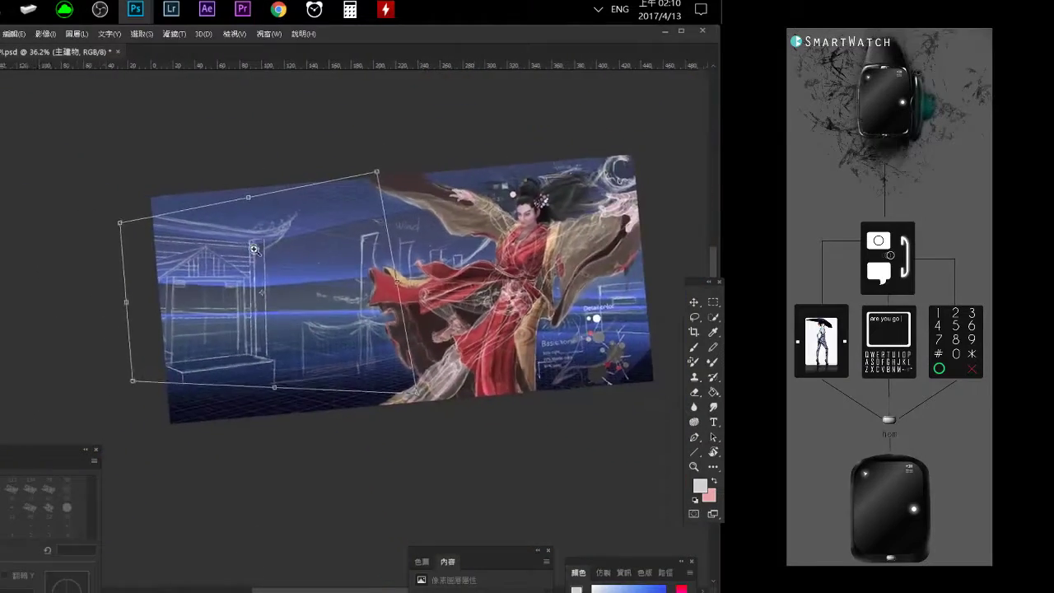
{"action": "left_click_drag", "start_coordinate": [189, 317], "coordinate": [214, 381]}
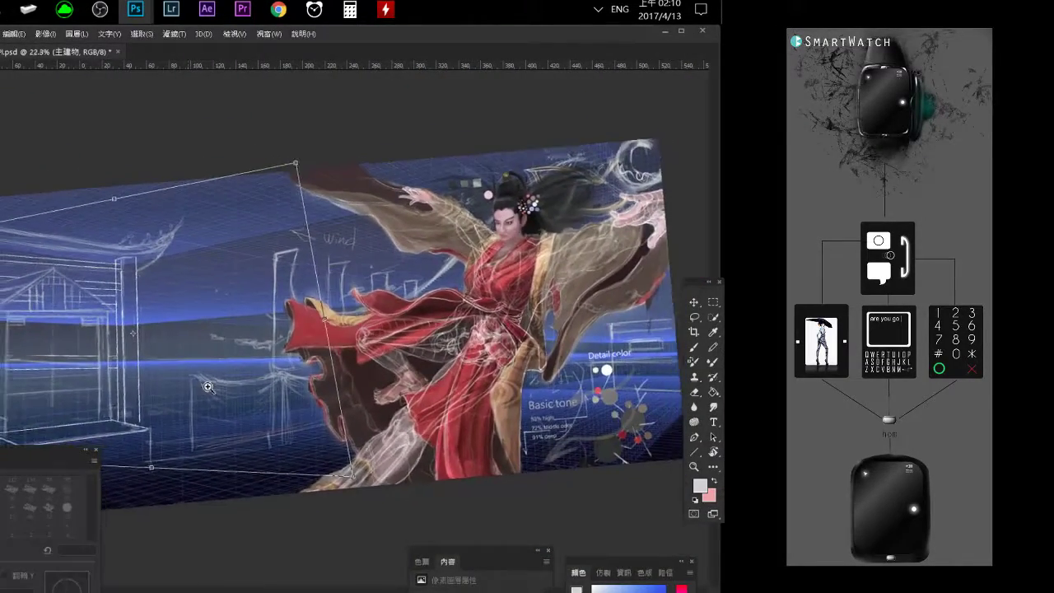